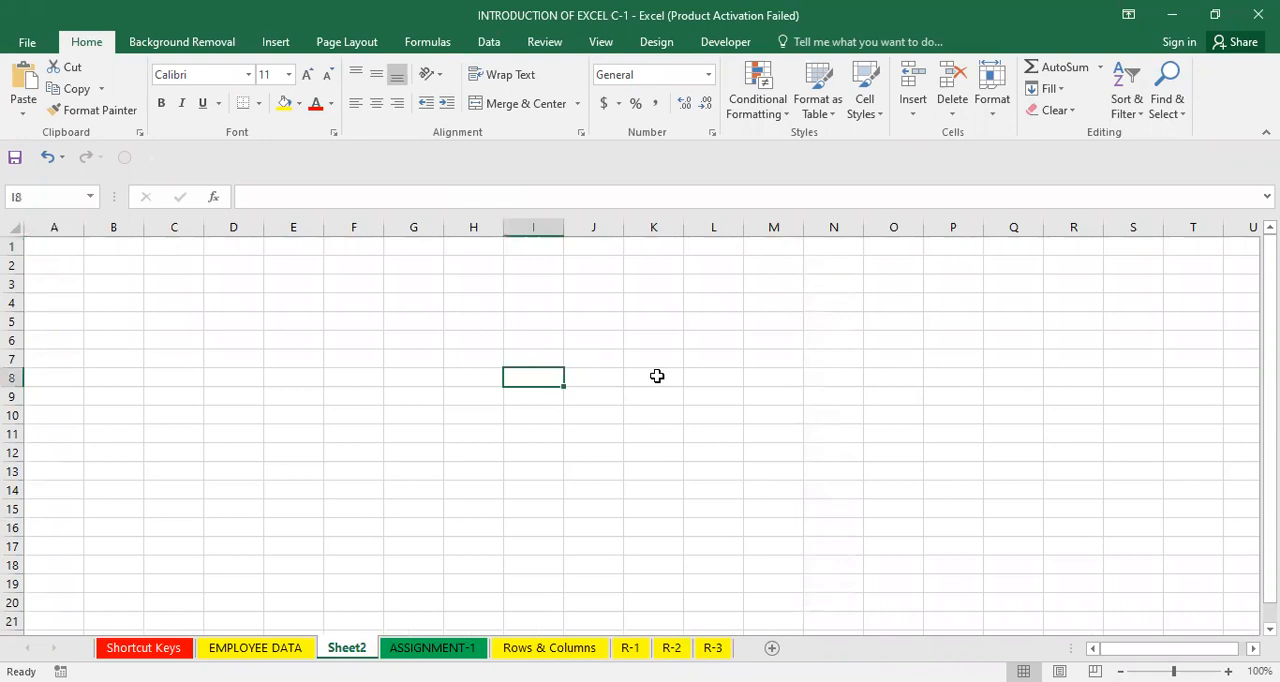
Move the active cell around the empty sheet using keyboard navigation.
key(Right)
key(Right)
key(ctrl+Up)
key(ctrl+Left)
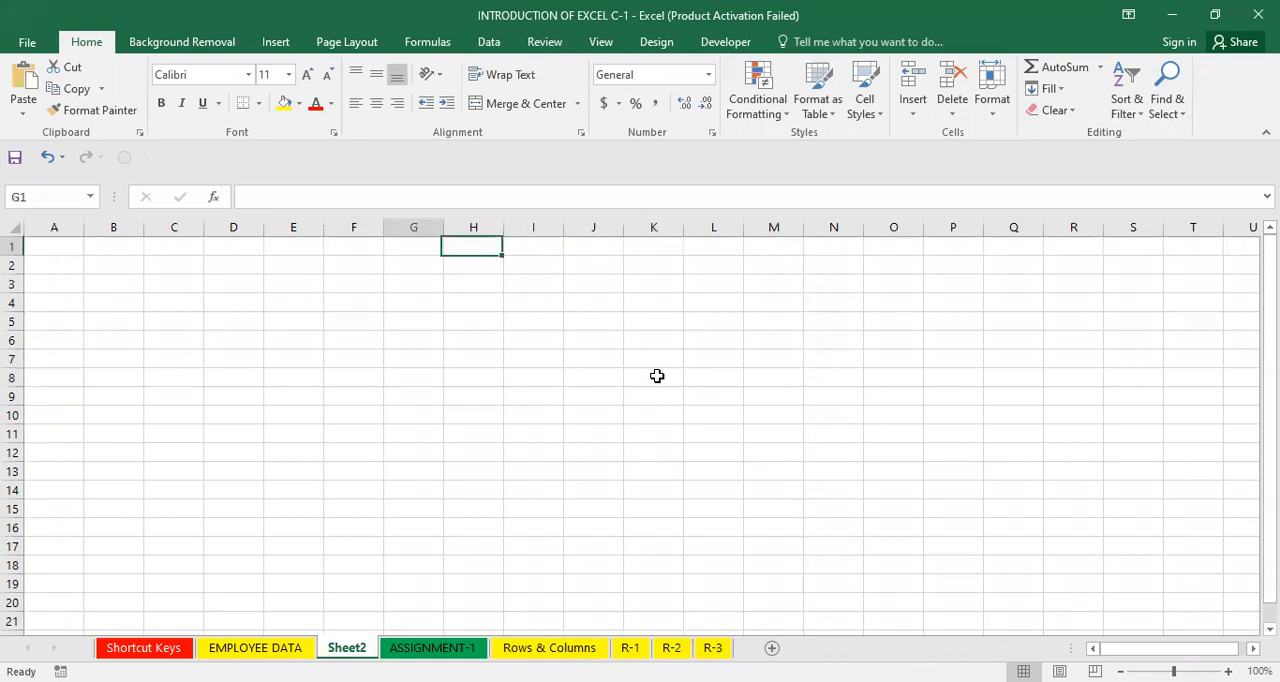
key(Down)
key(Down)
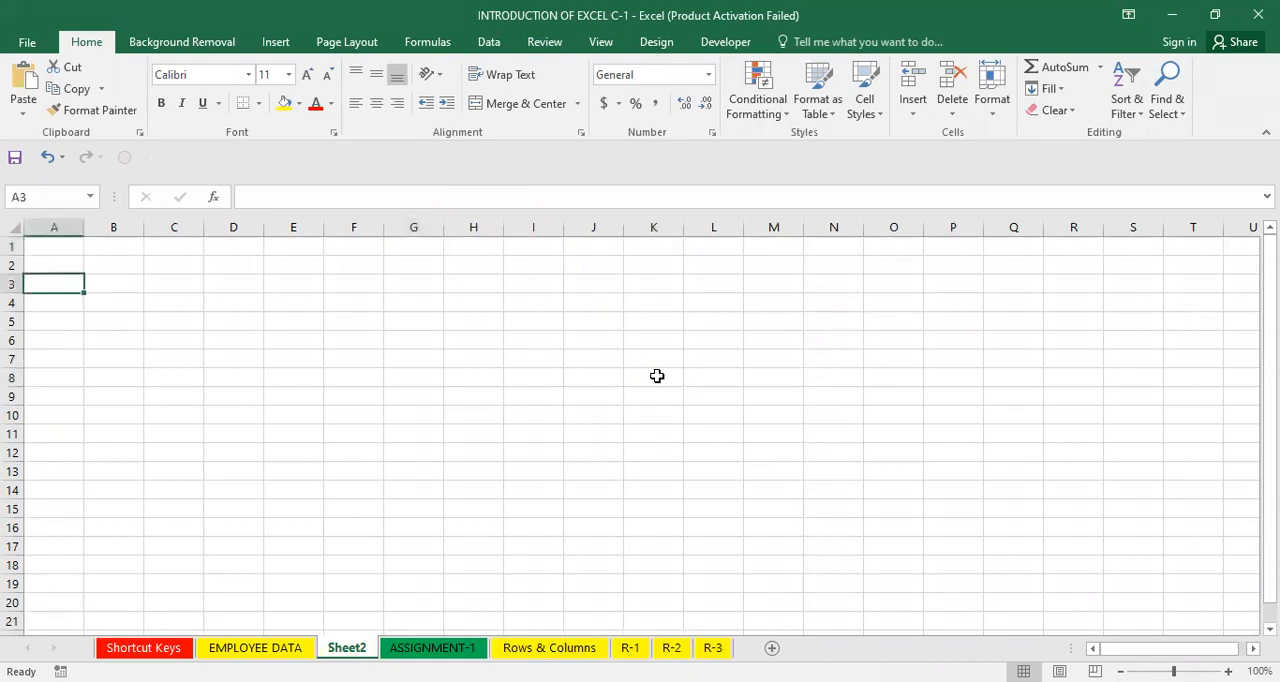
key(Right)
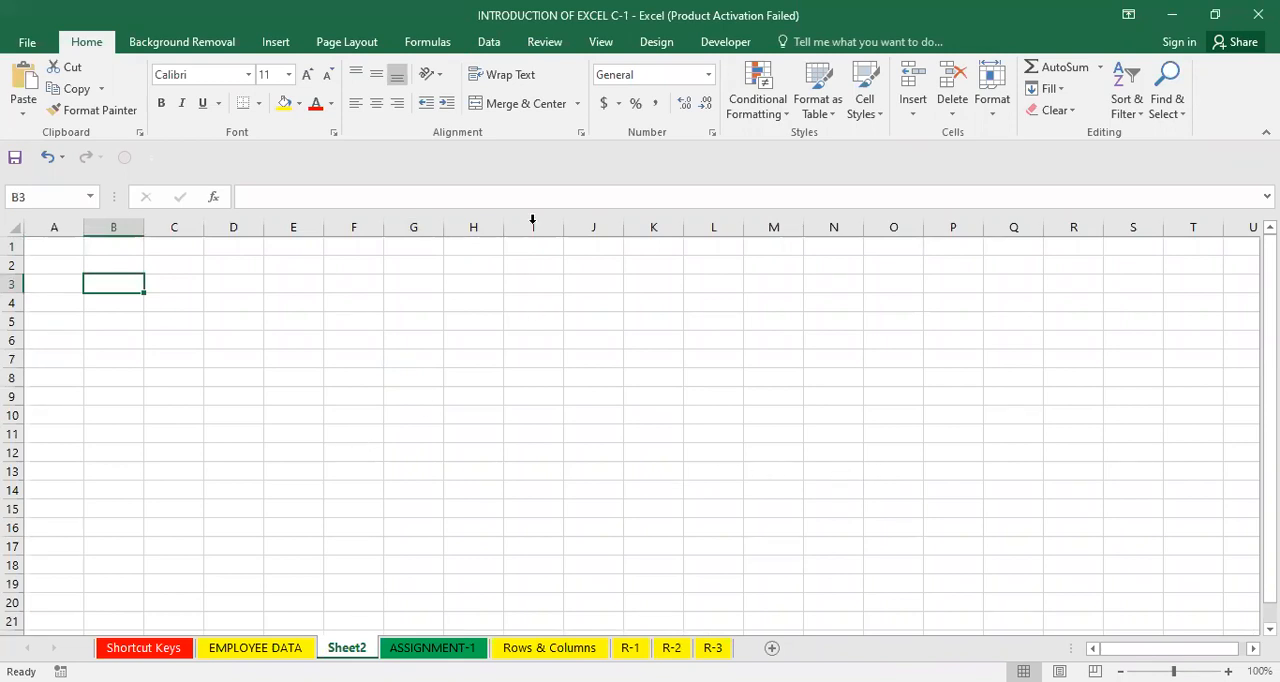
key(ctrl+n)
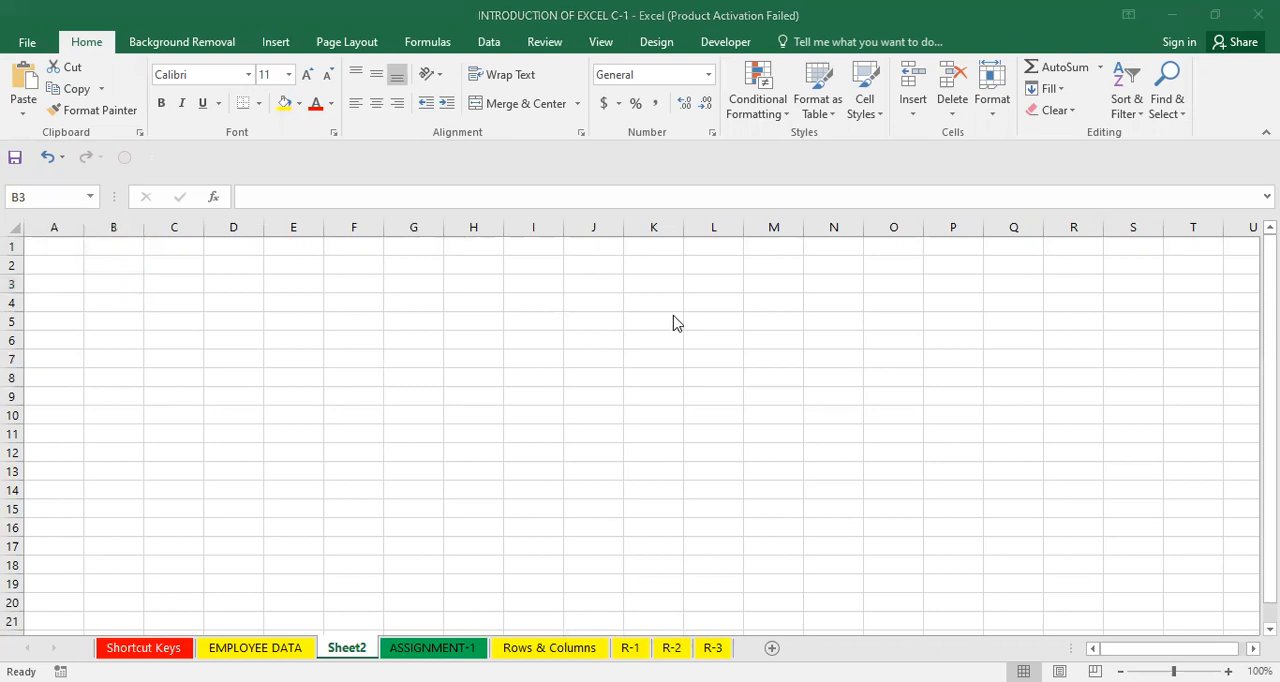
click(398, 322)
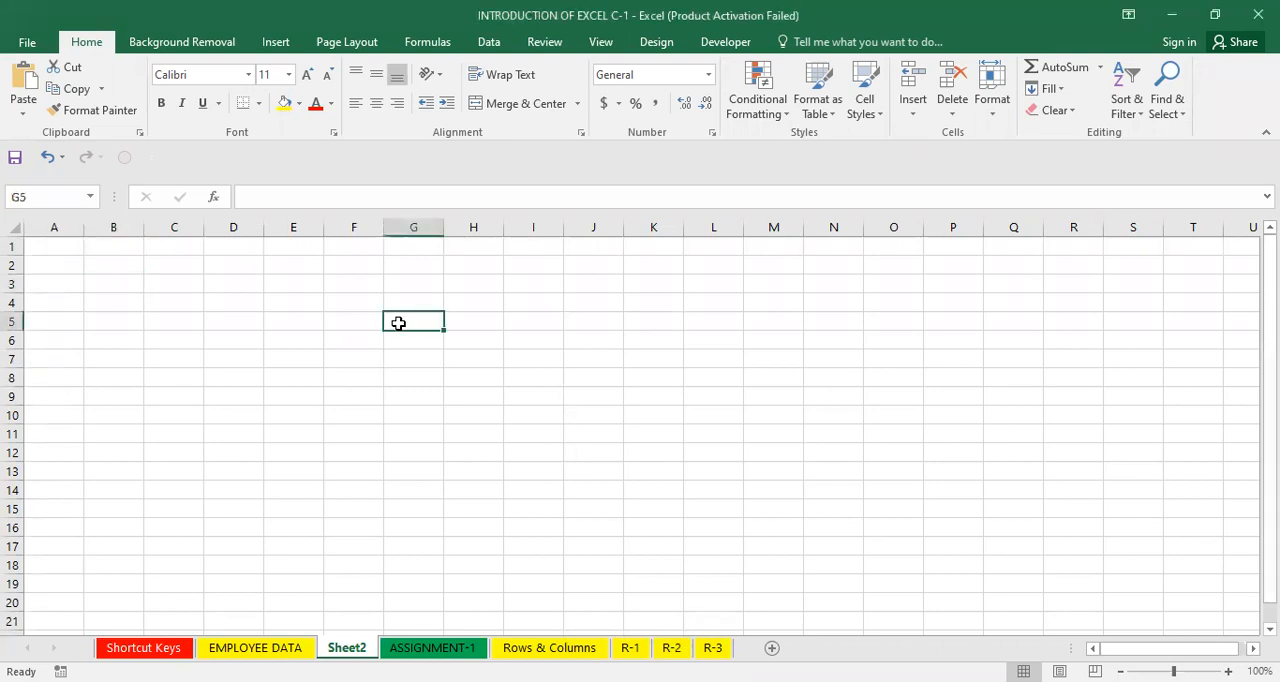
click(136, 342)
drag(520, 314, 600, 320)
click(820, 380)
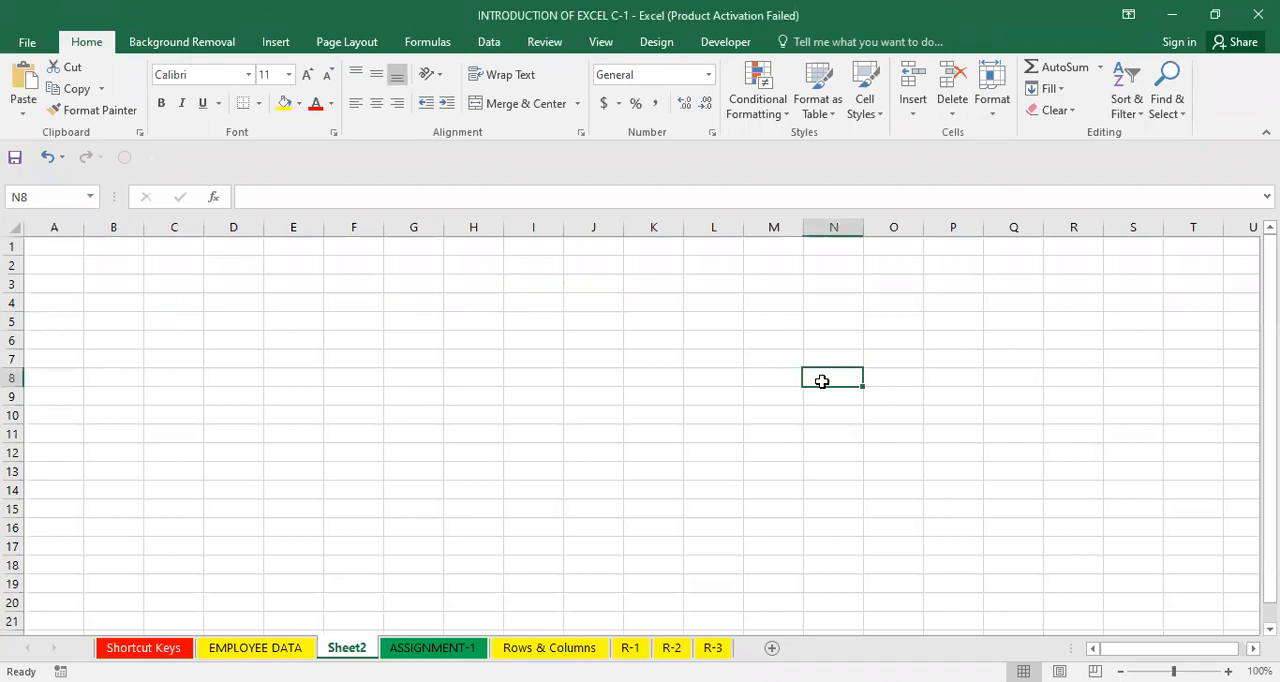
click(769, 533)
click(449, 440)
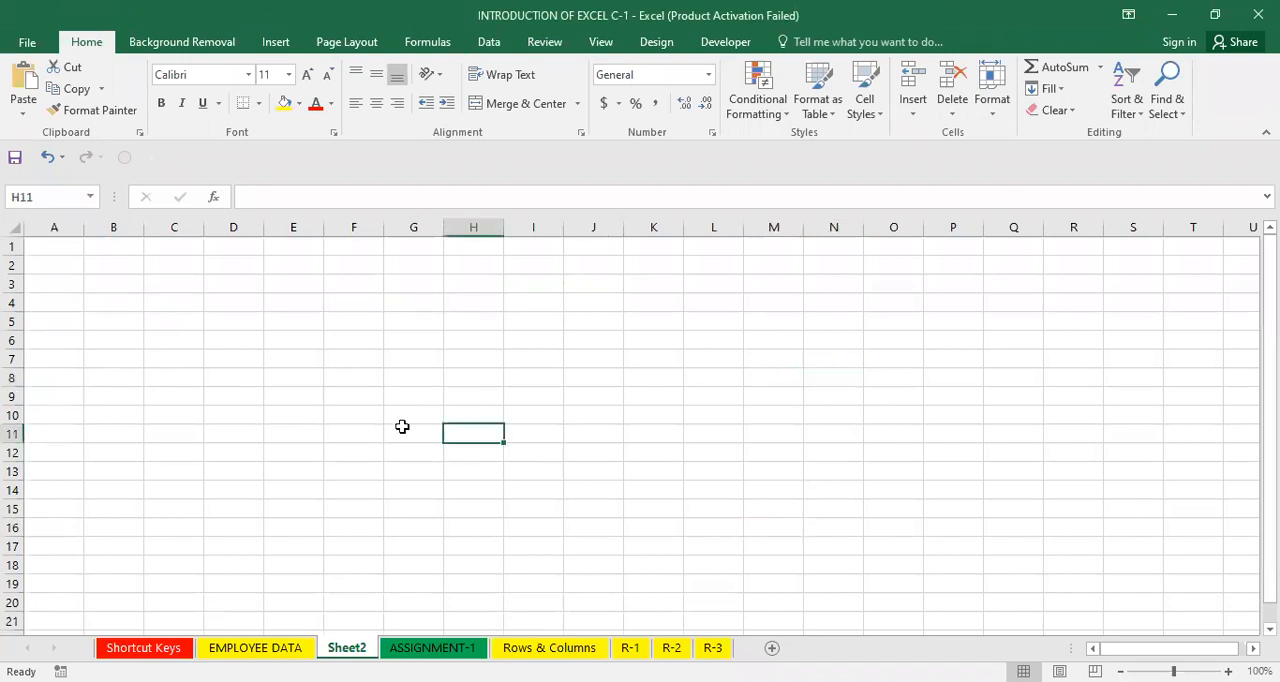
click(198, 355)
Enter the label ACTIVE CELL in cell I12.
click(538, 449)
text(A)
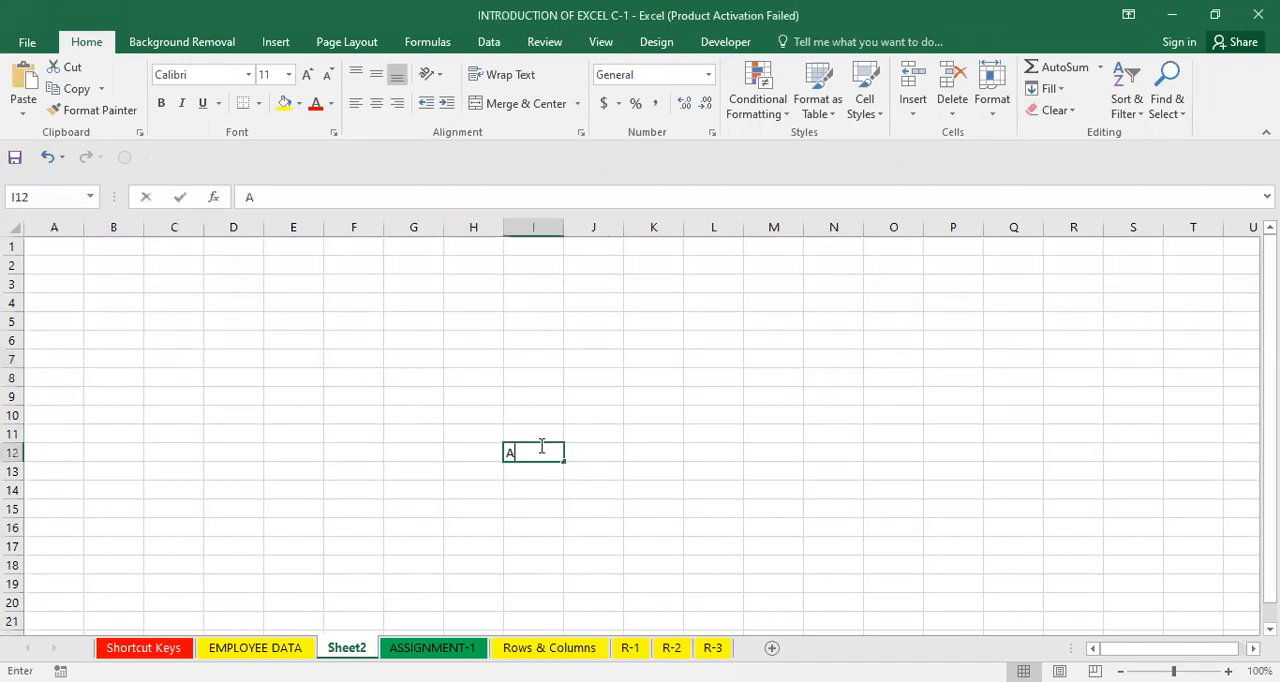
text(CTIVE CEL)
key(BackSpace)
text(L)
key(Return)
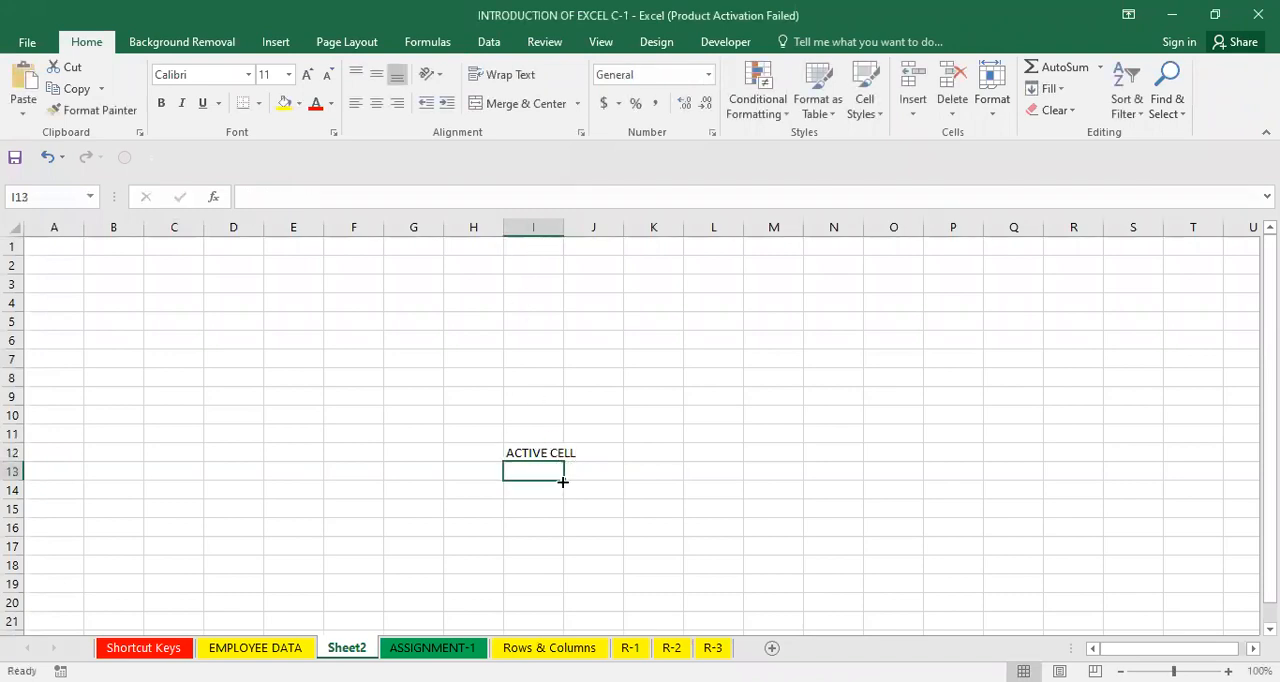
Highlight the ACTIVE CELL text in cell I12 and in the formula bar.
click(537, 452)
double_click(540, 454)
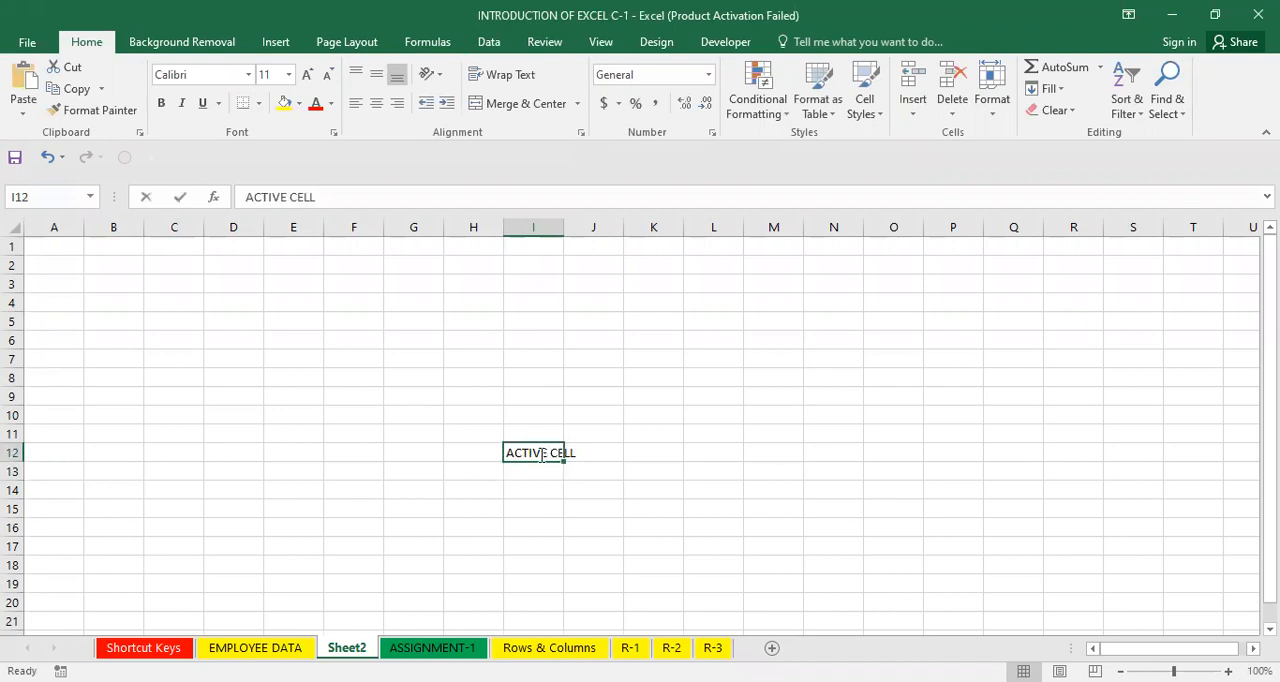
drag(585, 452, 503, 457)
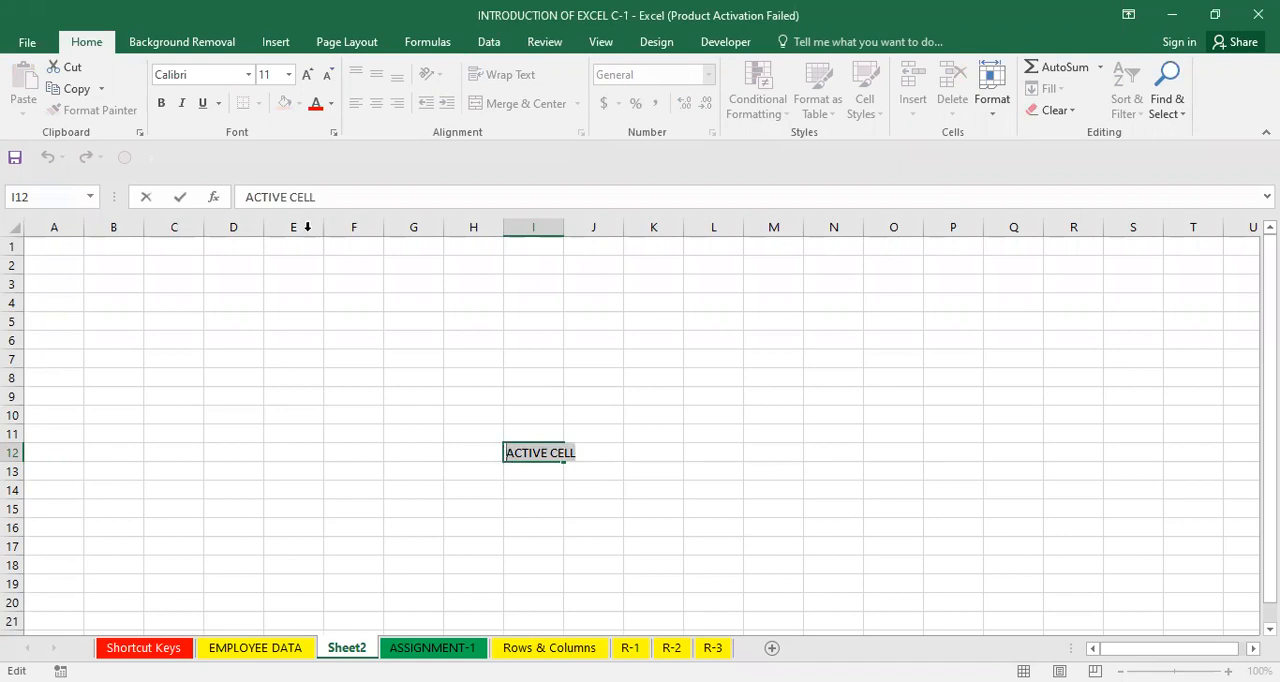
drag(318, 198, 245, 198)
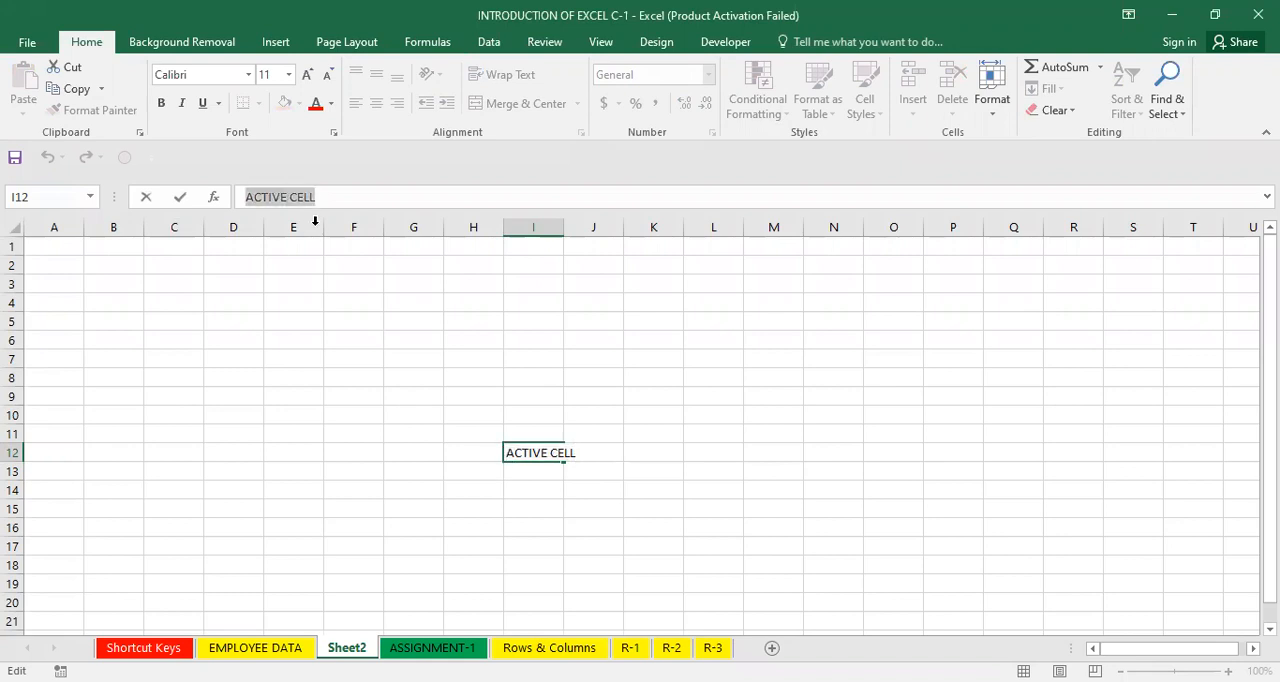
Enter the label FORMULA BAR in cell I13.
click(550, 477)
text(FORMULA BAR)
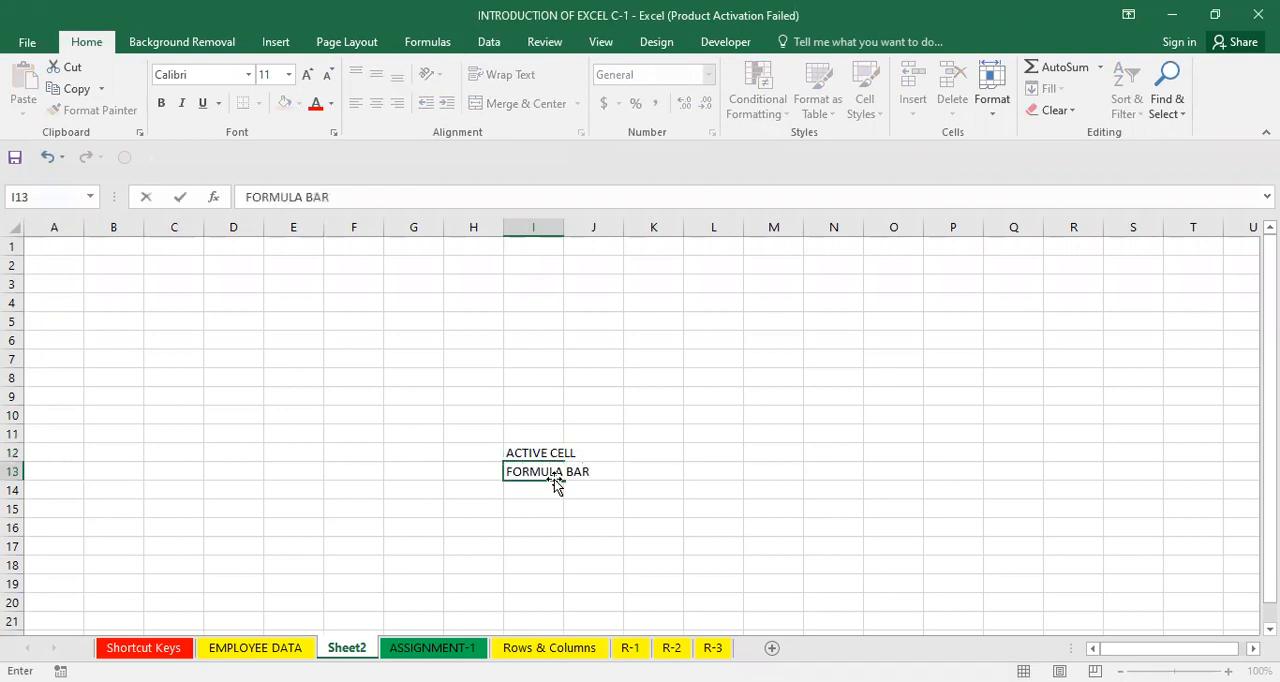
drag(332, 204, 245, 203)
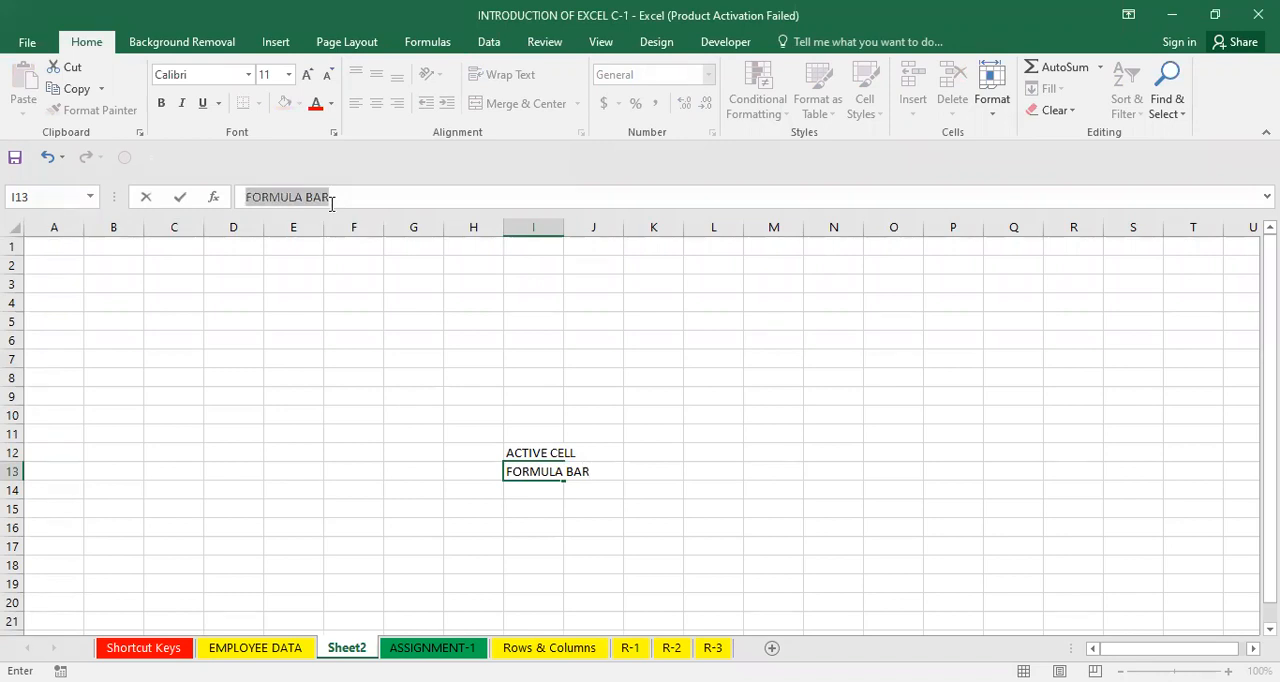
click(431, 320)
click(316, 198)
Enter the formula =10+9 in cell I9.
click(522, 400)
text(=10+9)
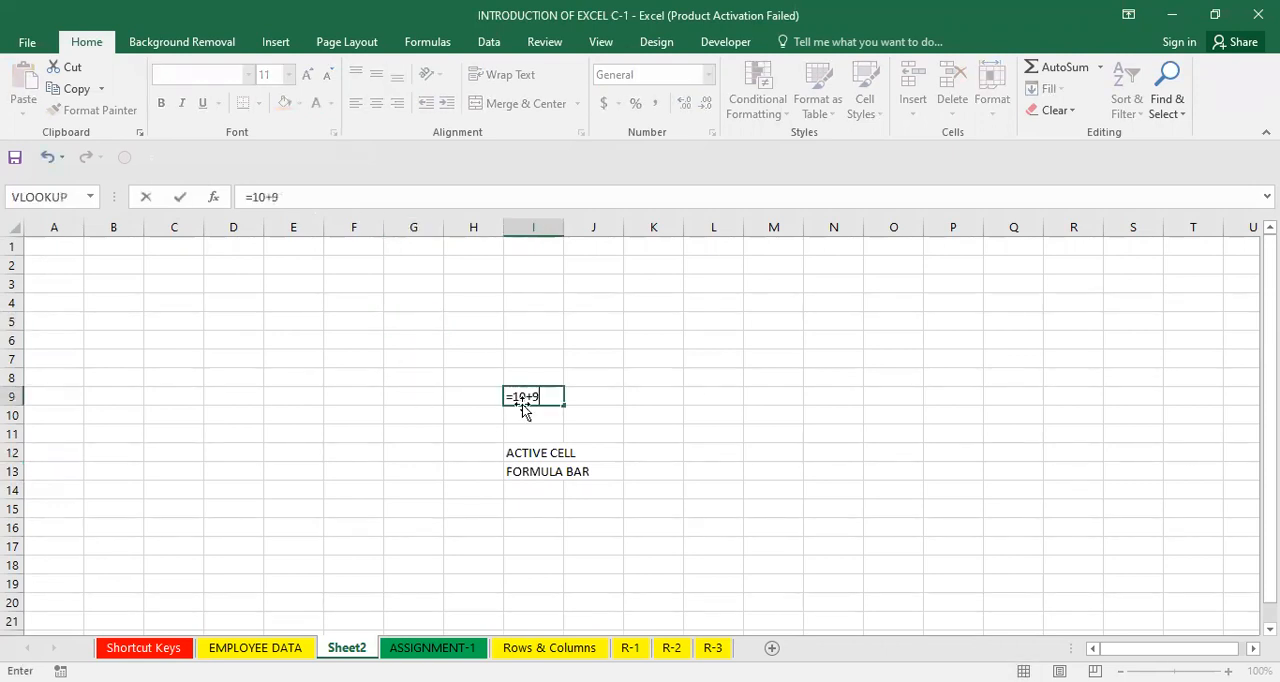
key(Return)
Inspect the formula of cell I9 in the formula bar.
click(543, 393)
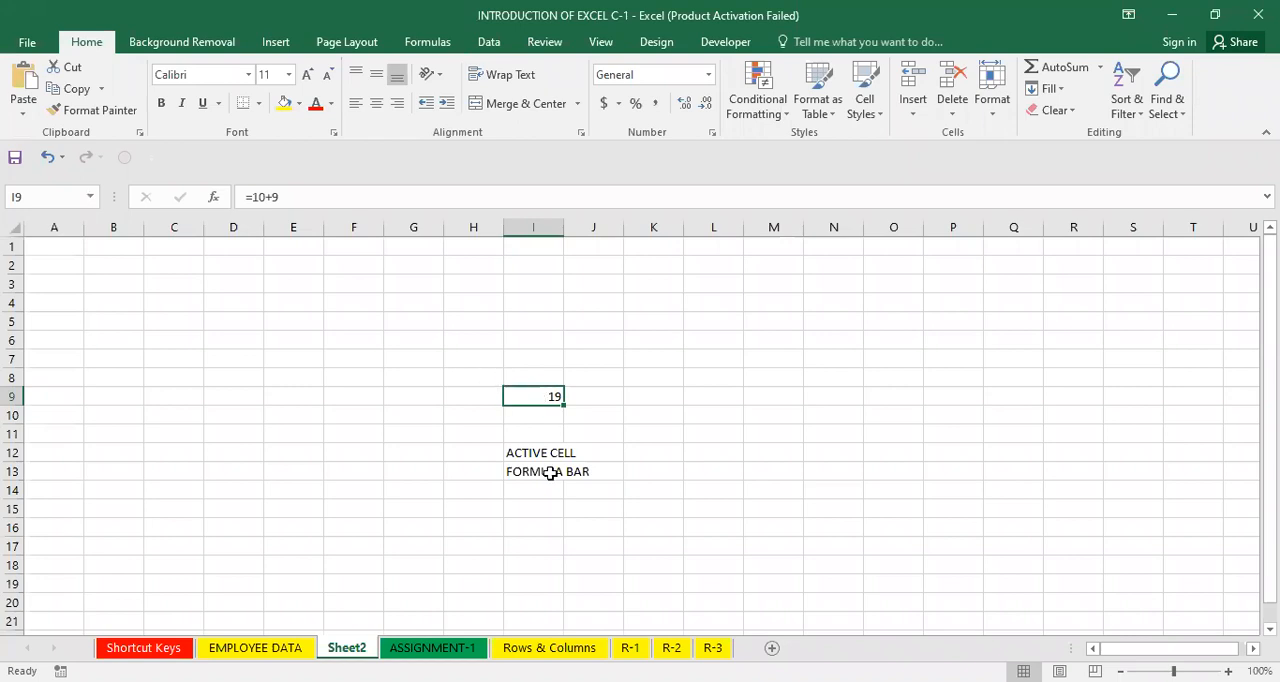
click(283, 203)
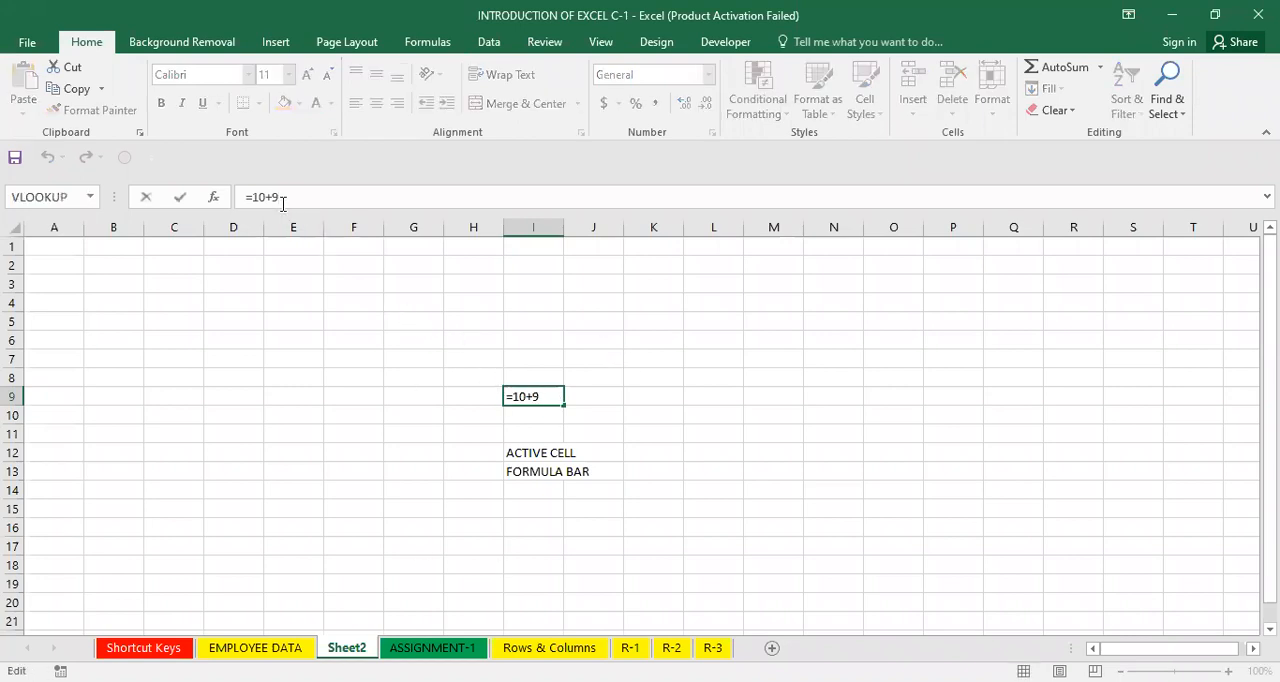
double_click(283, 204)
key(Return)
click(539, 393)
click(478, 358)
click(280, 420)
click(436, 316)
click(700, 369)
click(883, 369)
click(992, 299)
click(643, 352)
click(424, 354)
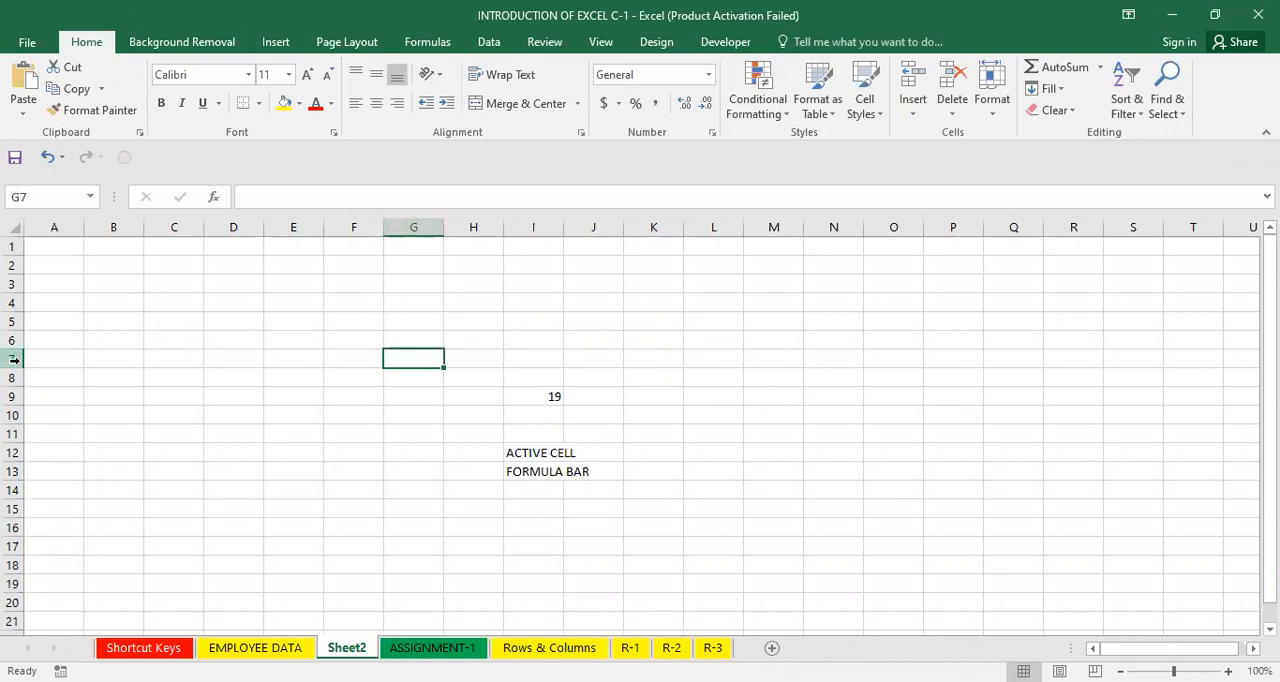
click(177, 337)
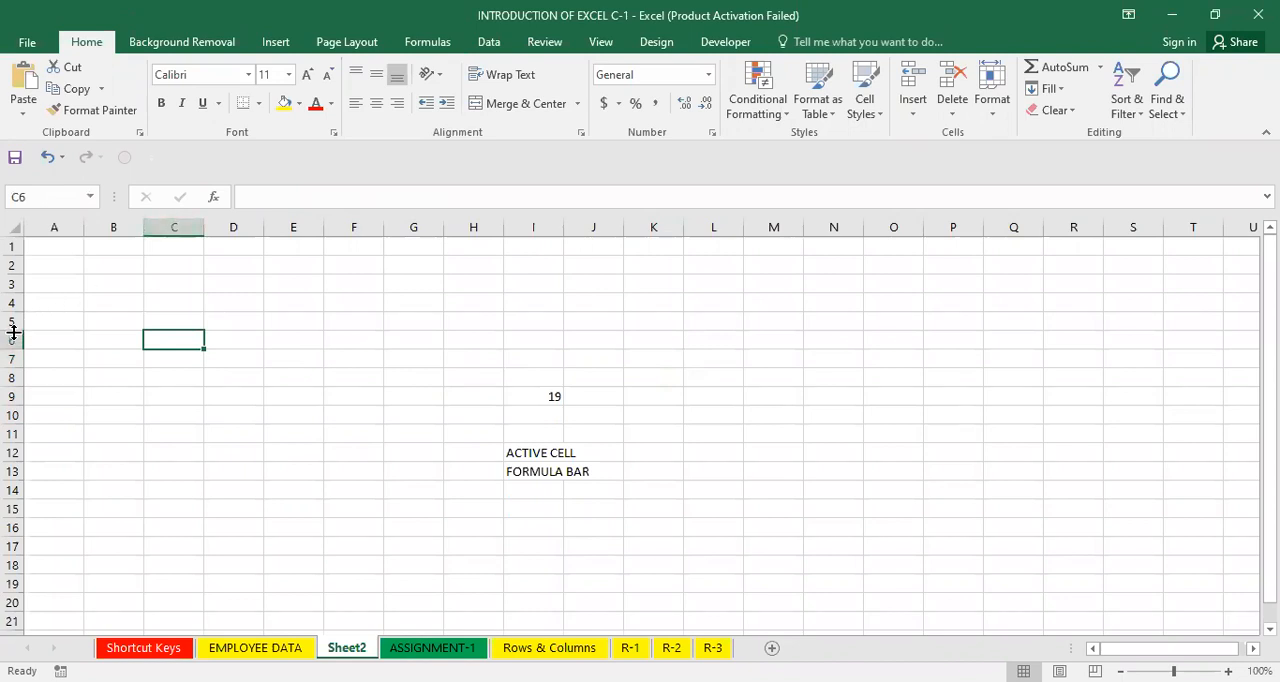
click(752, 274)
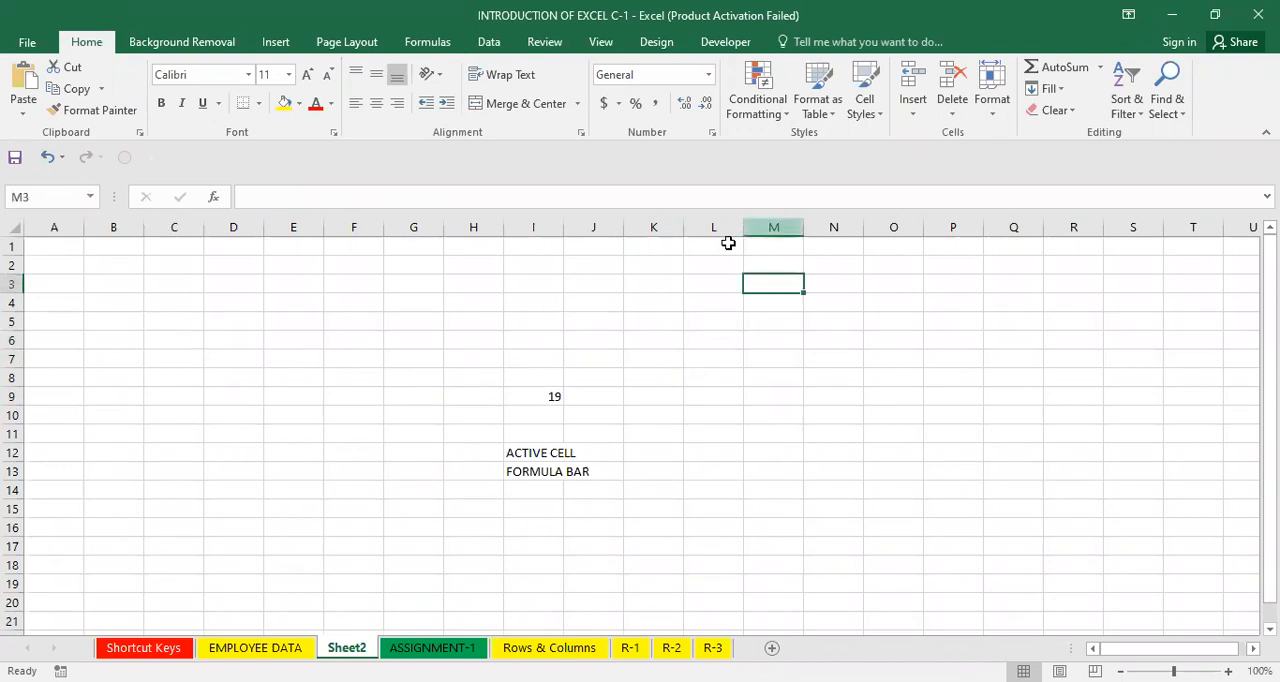
click(266, 406)
click(486, 318)
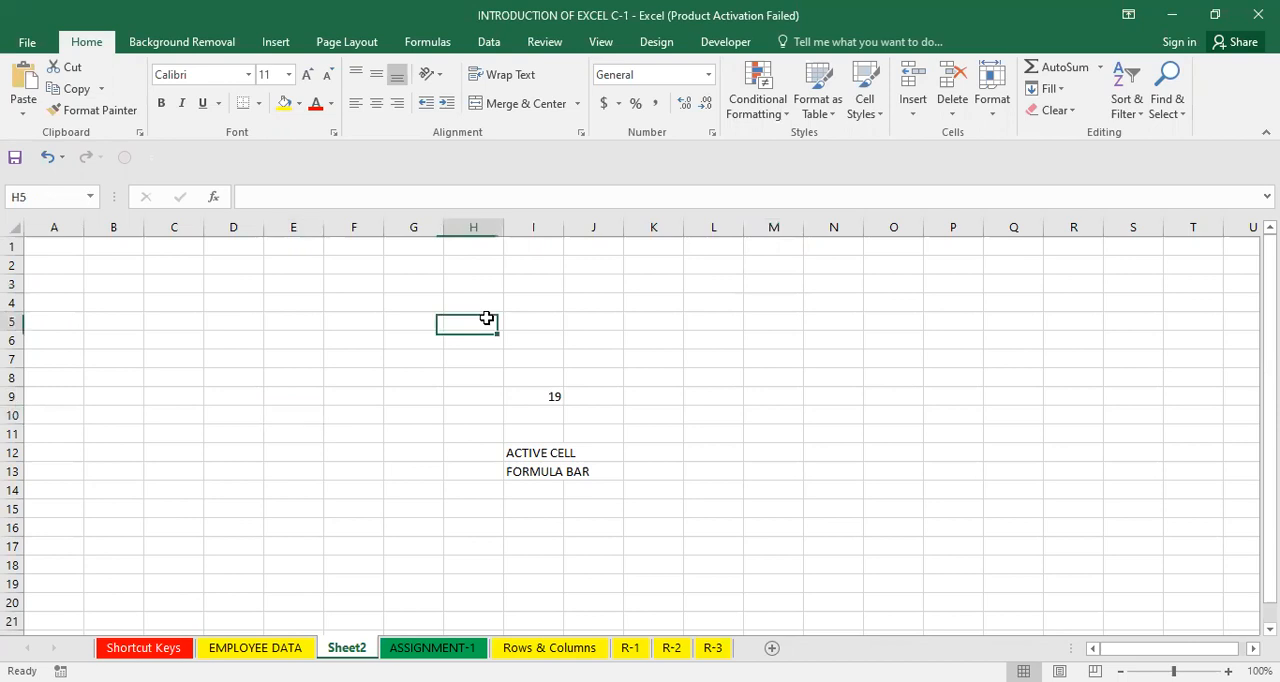
click(456, 389)
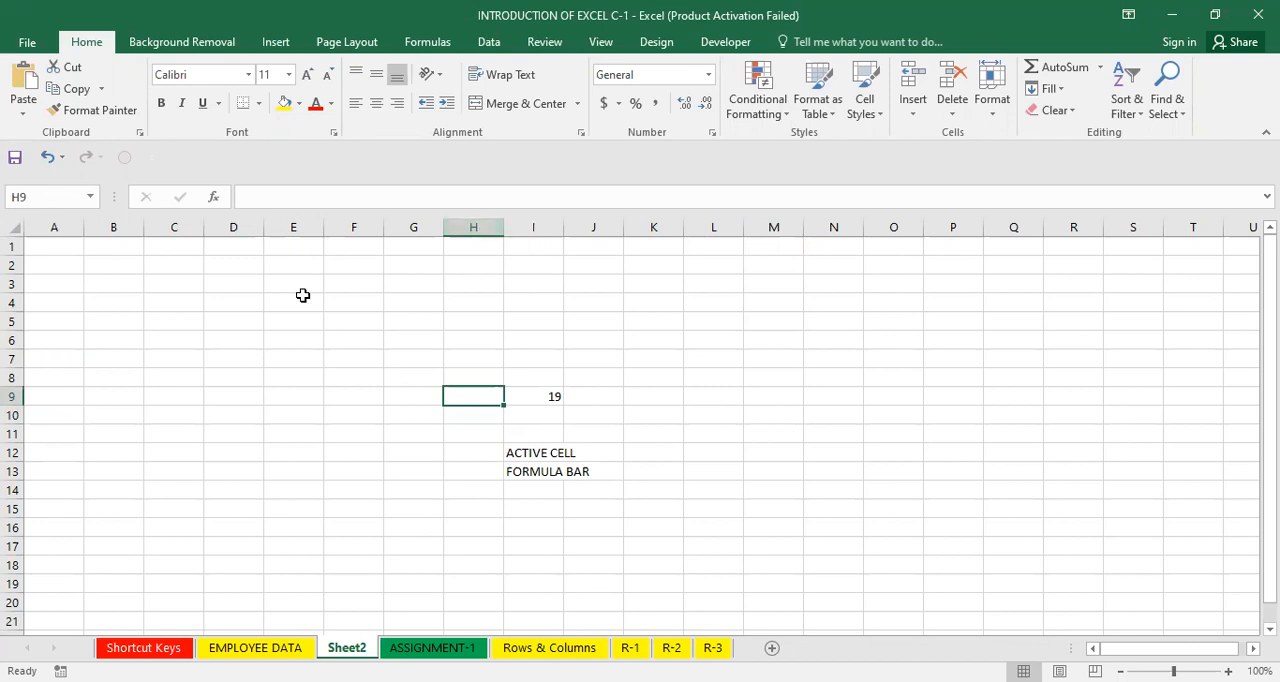
Enter the label CELL ADDRESS in cell E10.
key(ctrl+n)
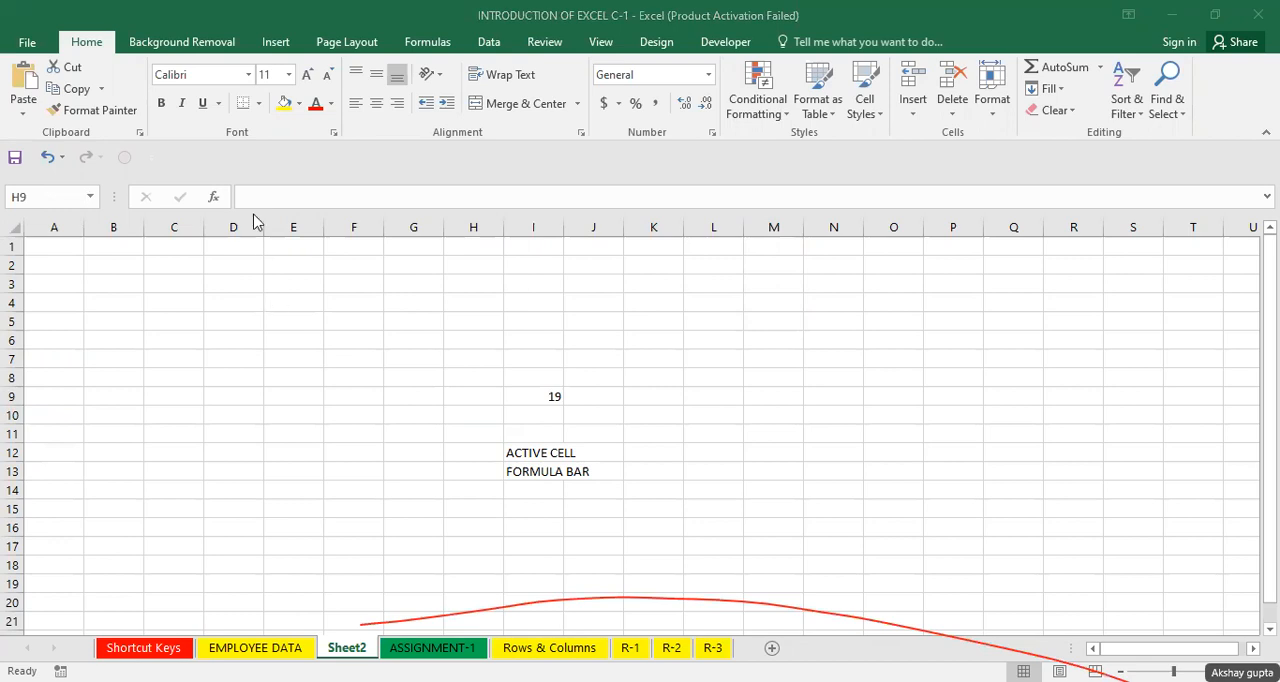
click(305, 411)
text(CELL A)
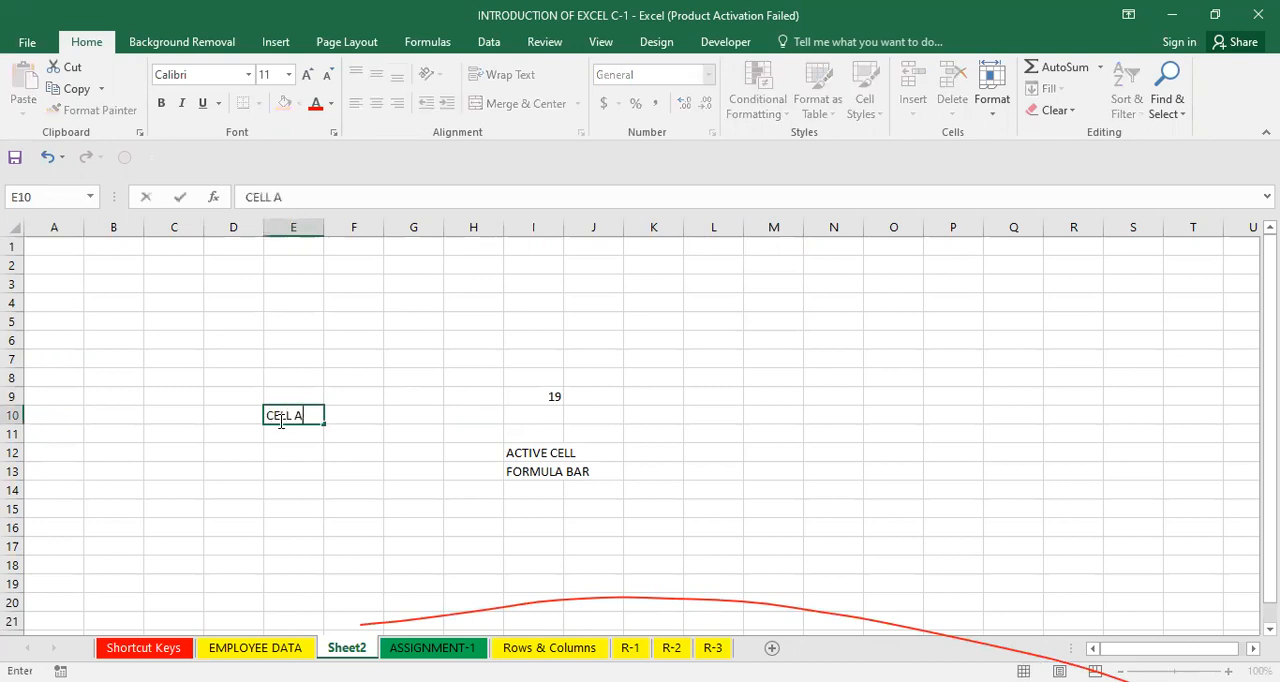
text(DDRESS)
key(Return)
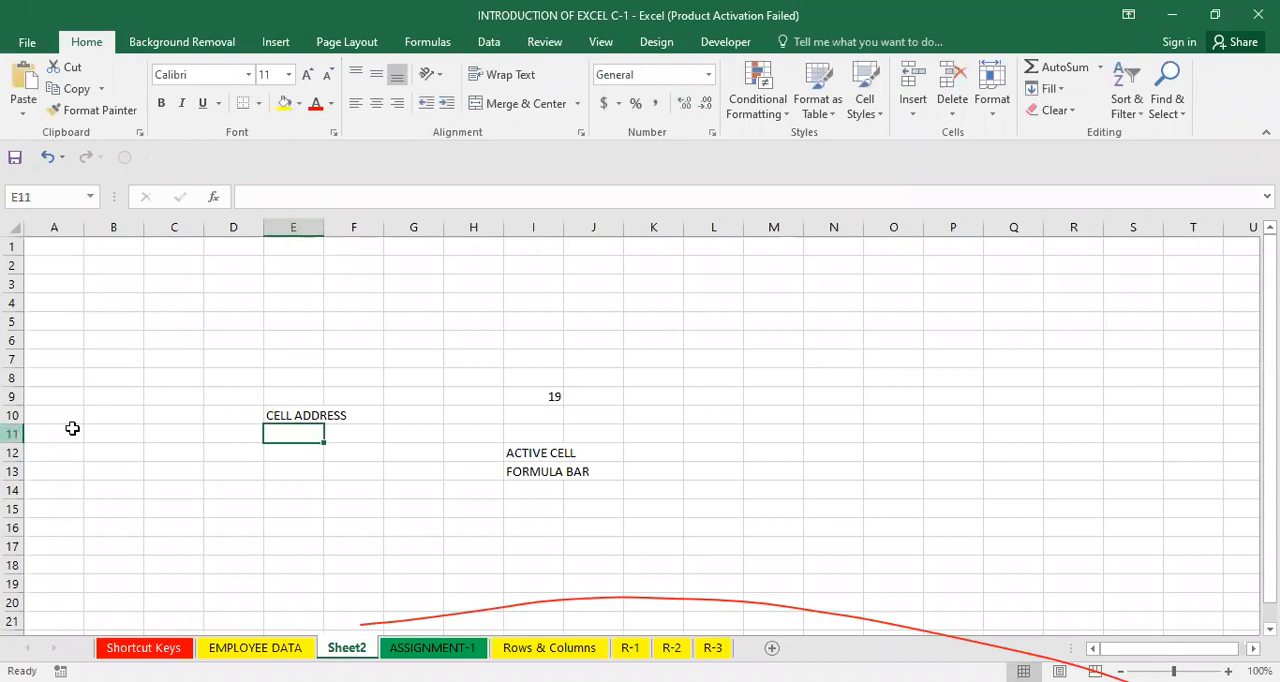
Enter E11 in cell E11 and check its address in the name box.
text(E11)
key(Return)
click(298, 417)
click(308, 440)
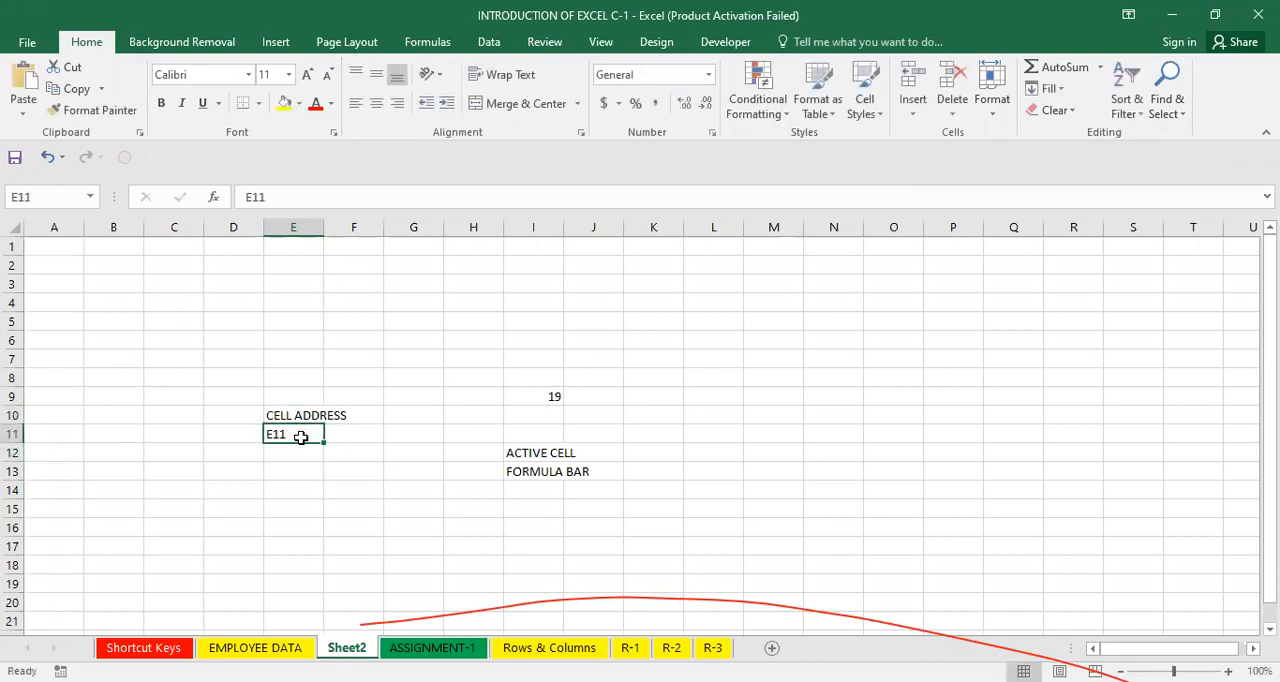
click(45, 197)
key(Escape)
Clear the contents of the range E6:K18.
drag(286, 338, 633, 567)
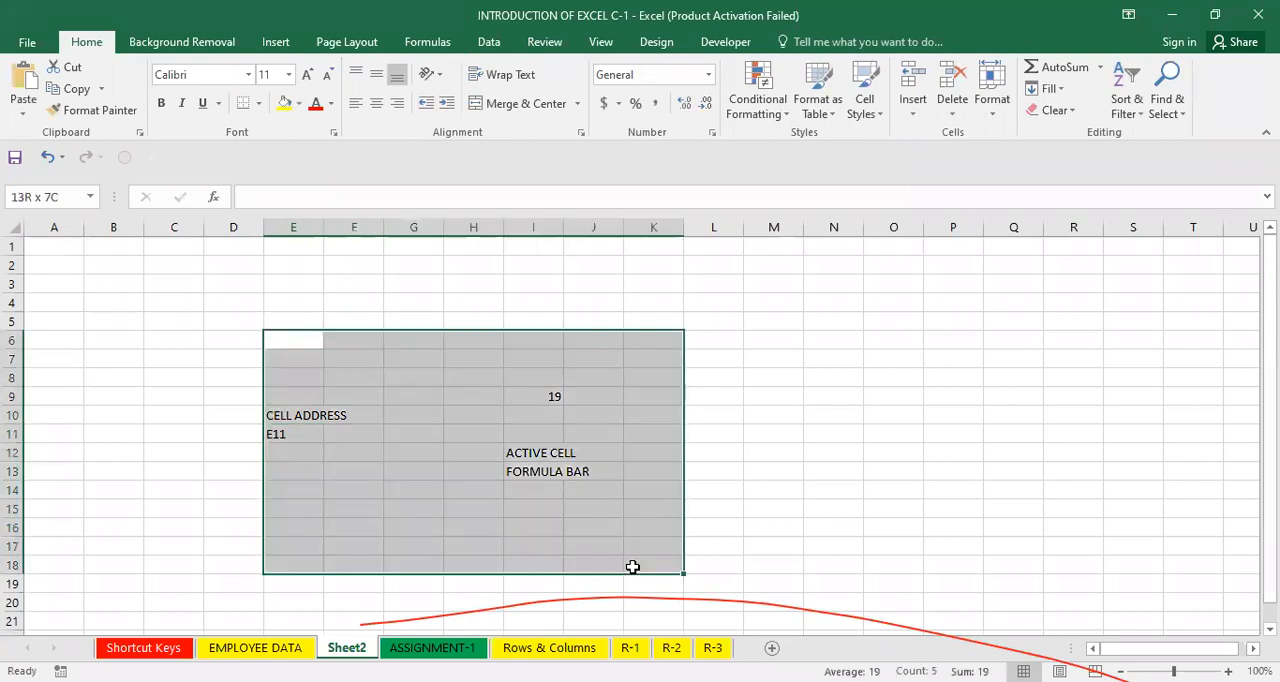
key(Delete)
Enter ACTIVE CELL, COLUMNS, ROWS and CELLS down cells I11 to I14.
click(545, 430)
text(ACTIVE CELL)
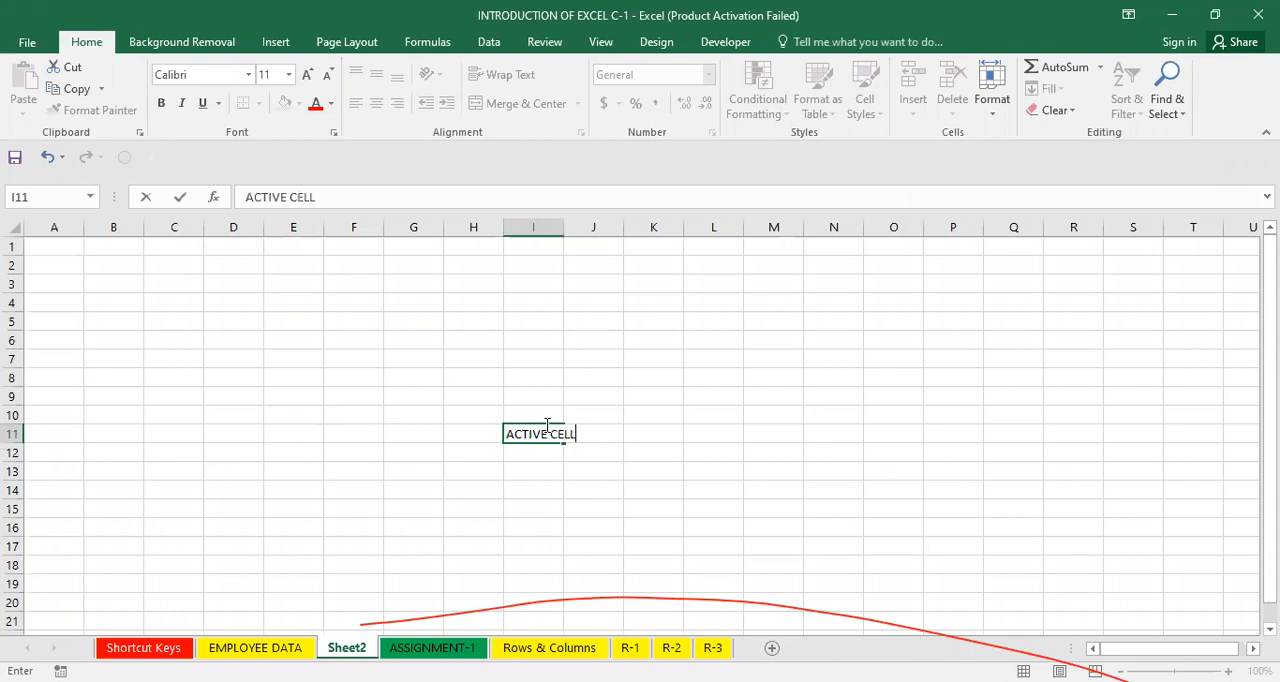
key(Return)
text(COLUMNS)
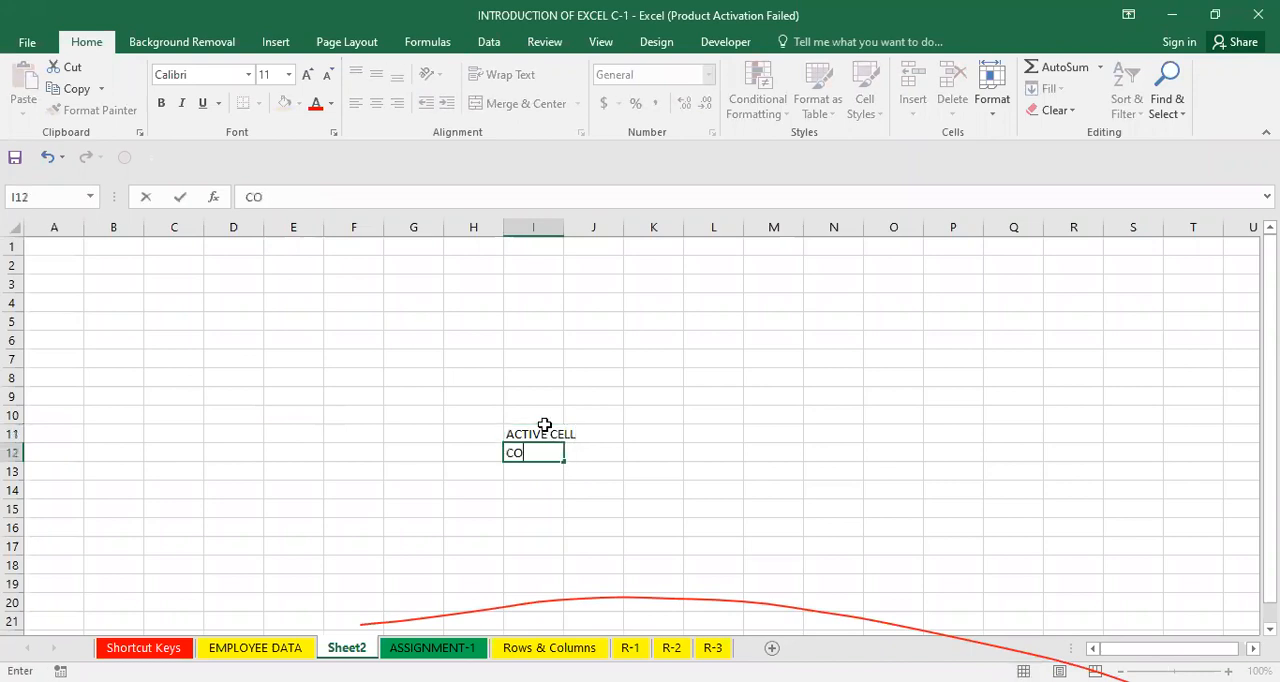
key(Return)
text(ROWS)
key(Return)
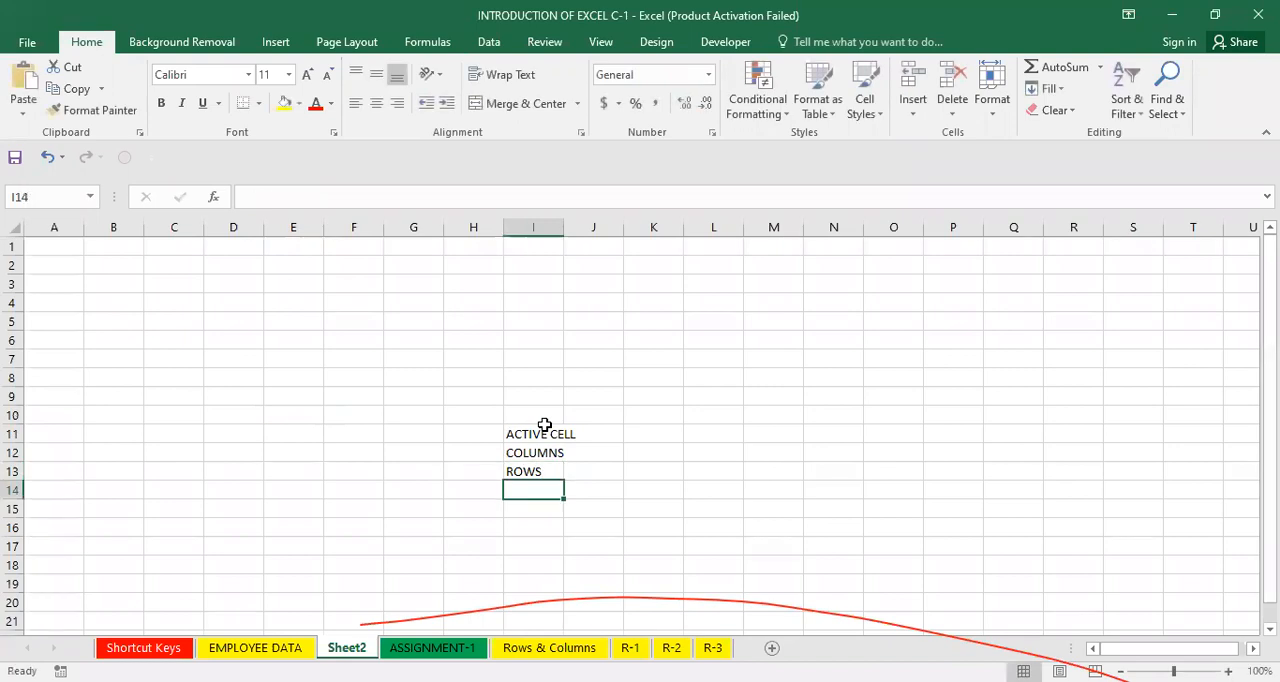
text(CELLS)
key(Return)
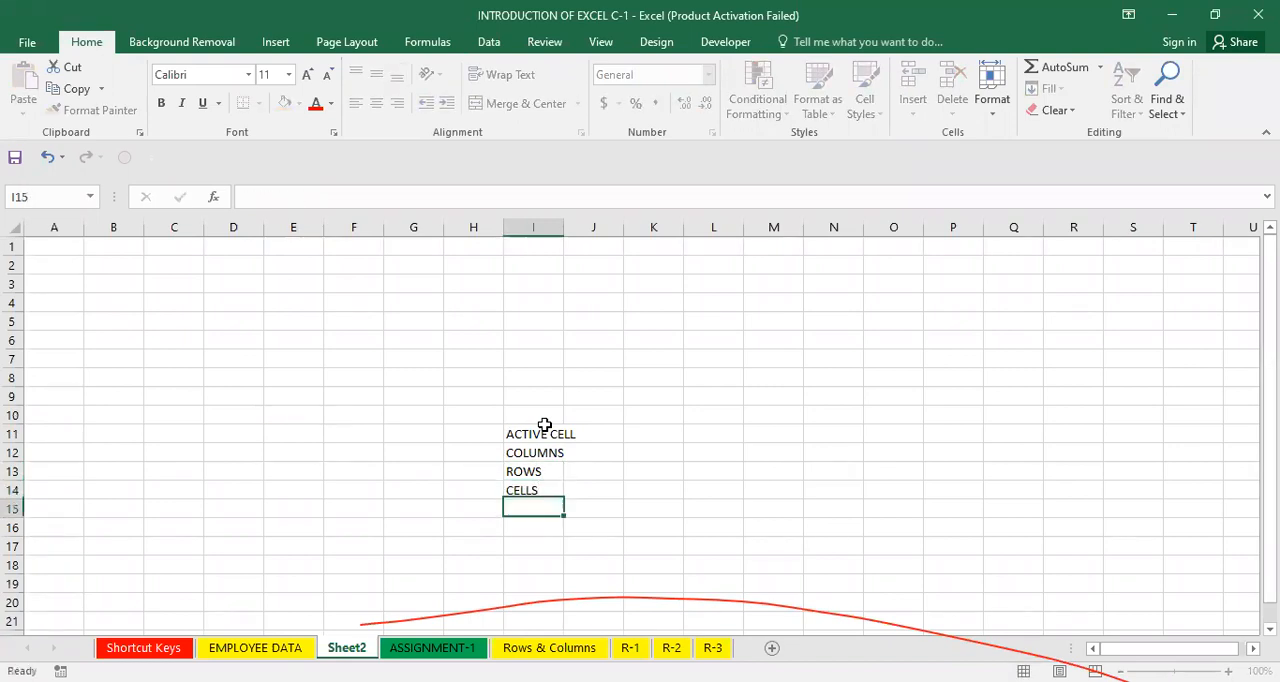
Enter the label CELL ADDRESS in cell I15.
key(Up)
key(Down)
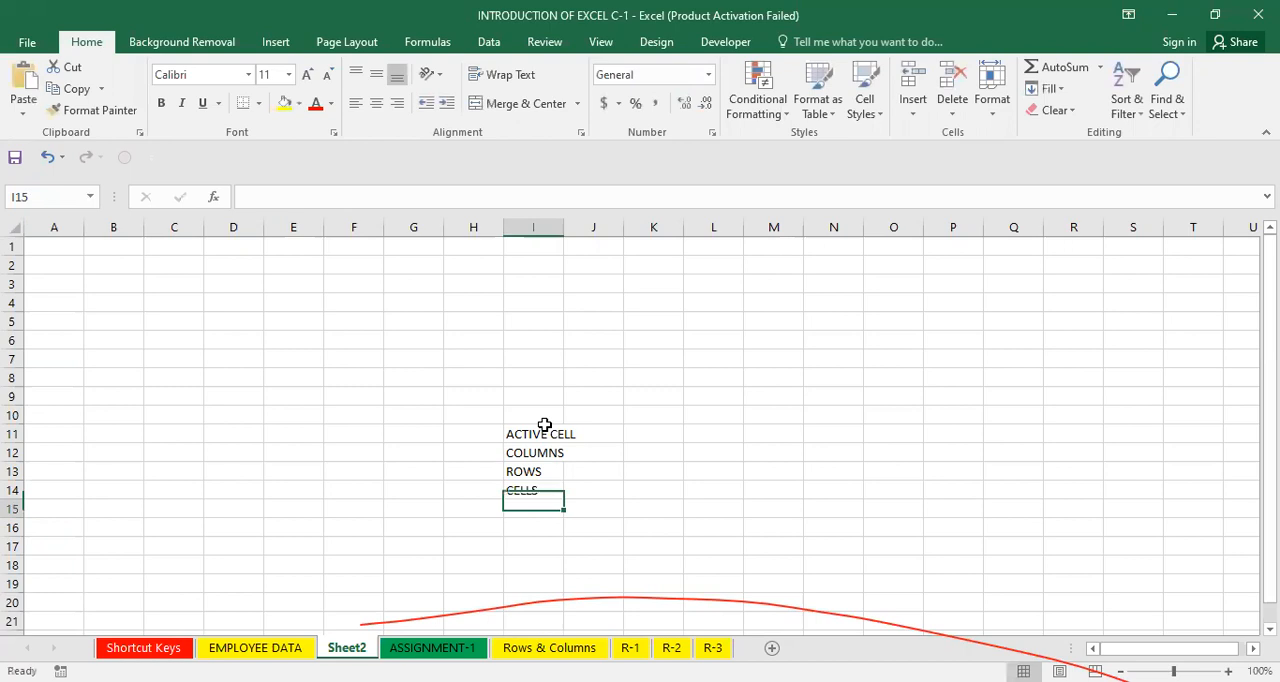
text(CELL A)
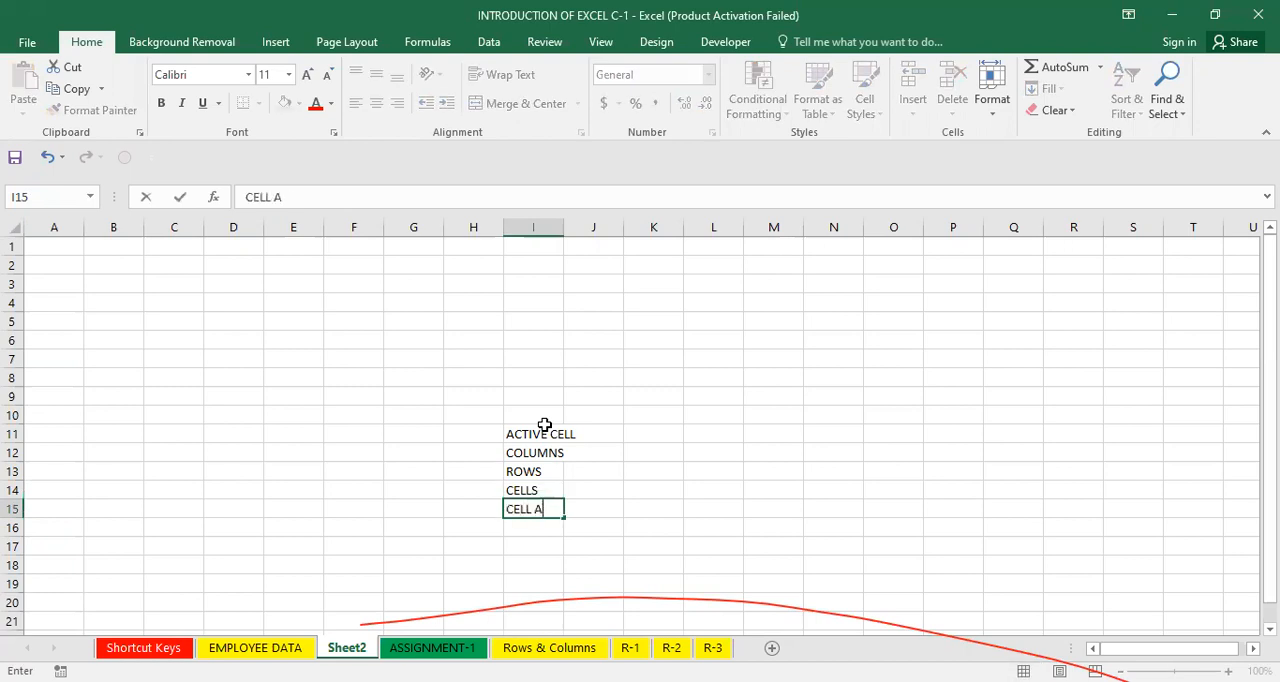
text(DDRESS)
key(Tab)
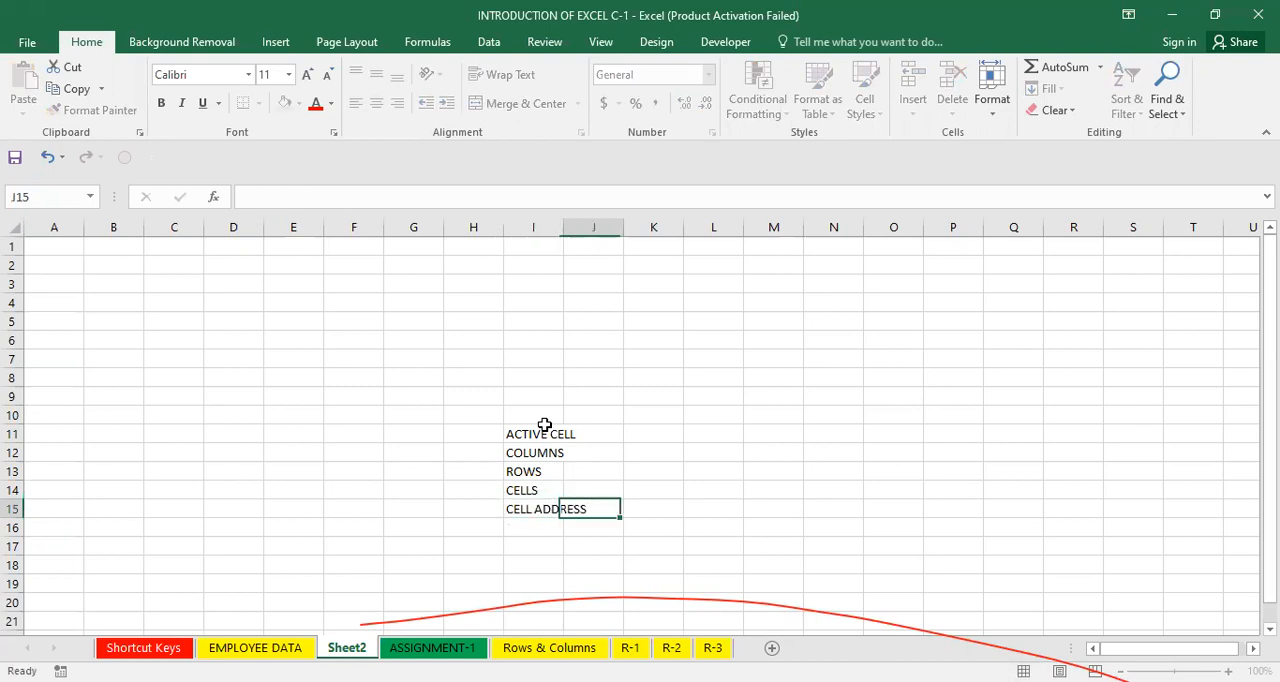
Enter J1 and H9 in cells J15 and J16, then clear both cells again.
text(J1)
key(Return)
text(HI)
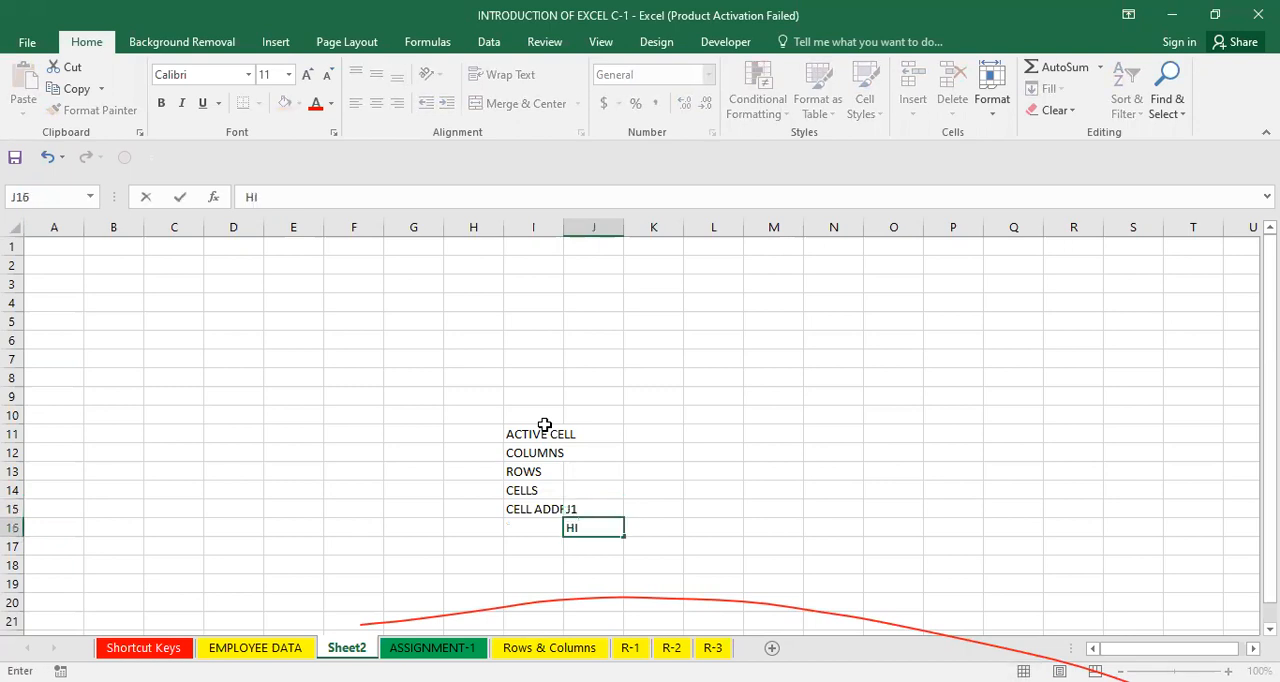
text(9)
key(Return)
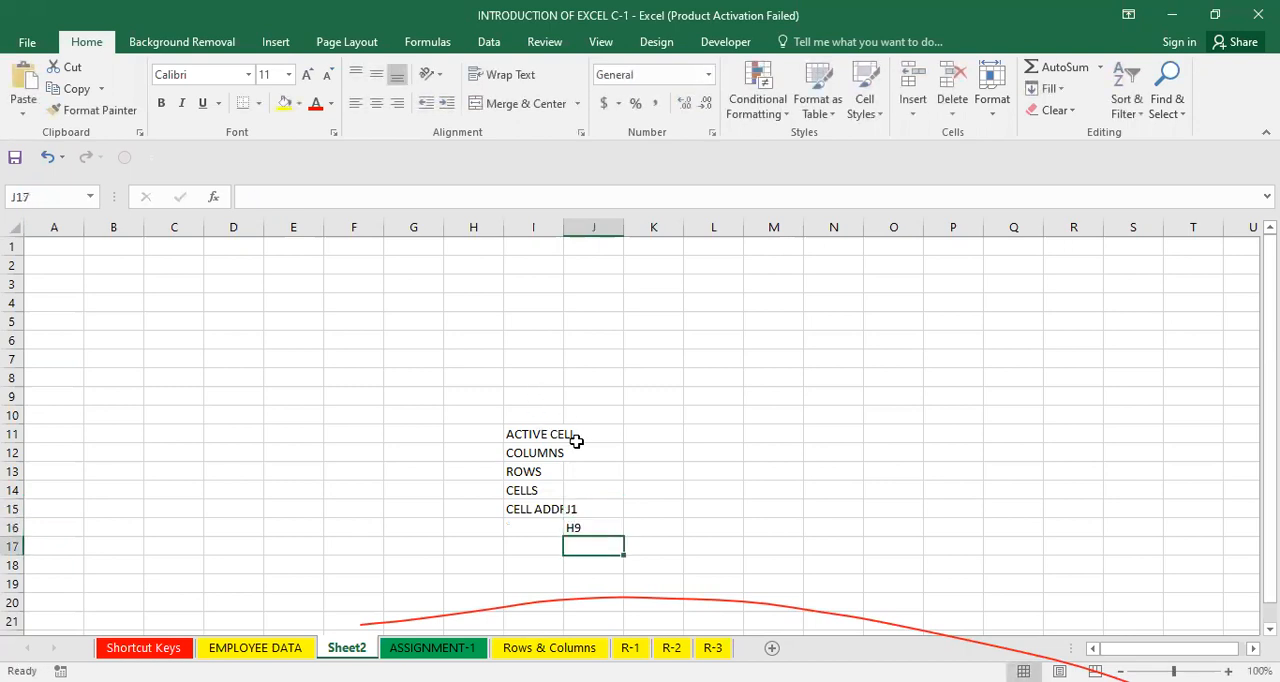
click(585, 509)
drag(585, 509, 588, 528)
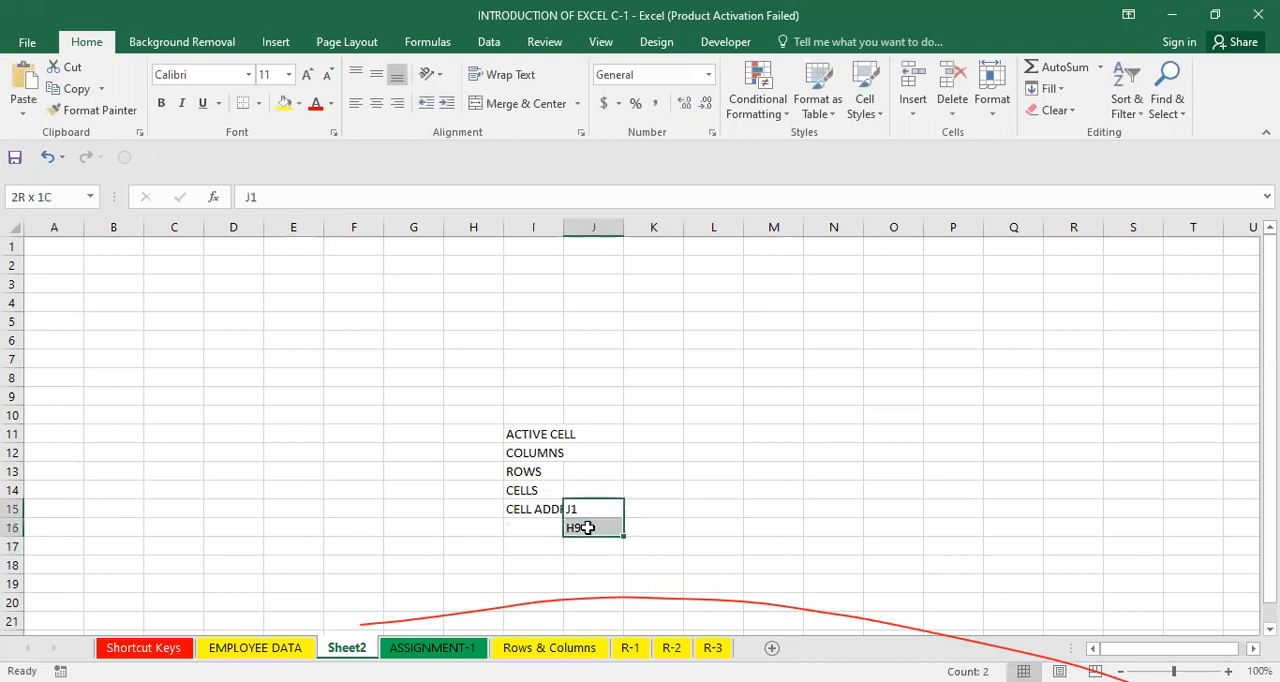
key(Delete)
Autofit column I and enter the label NAME BOX in cell I16.
double_click(563, 233)
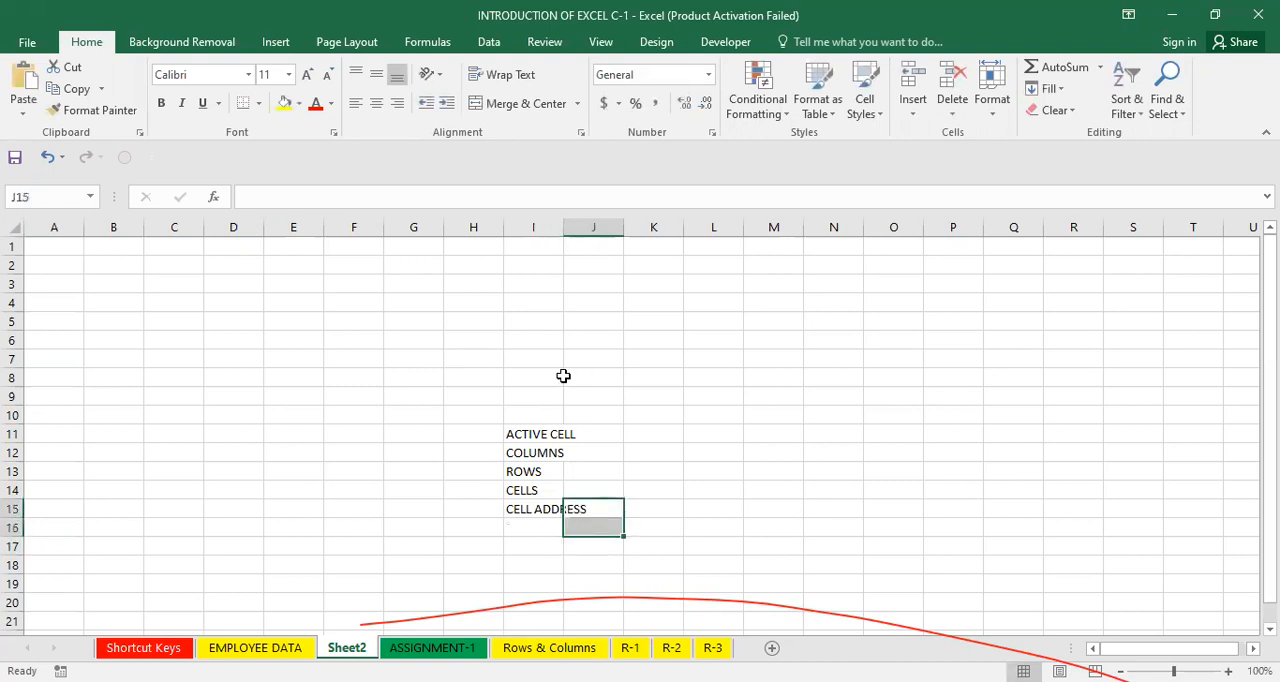
click(554, 532)
text(NAEM)
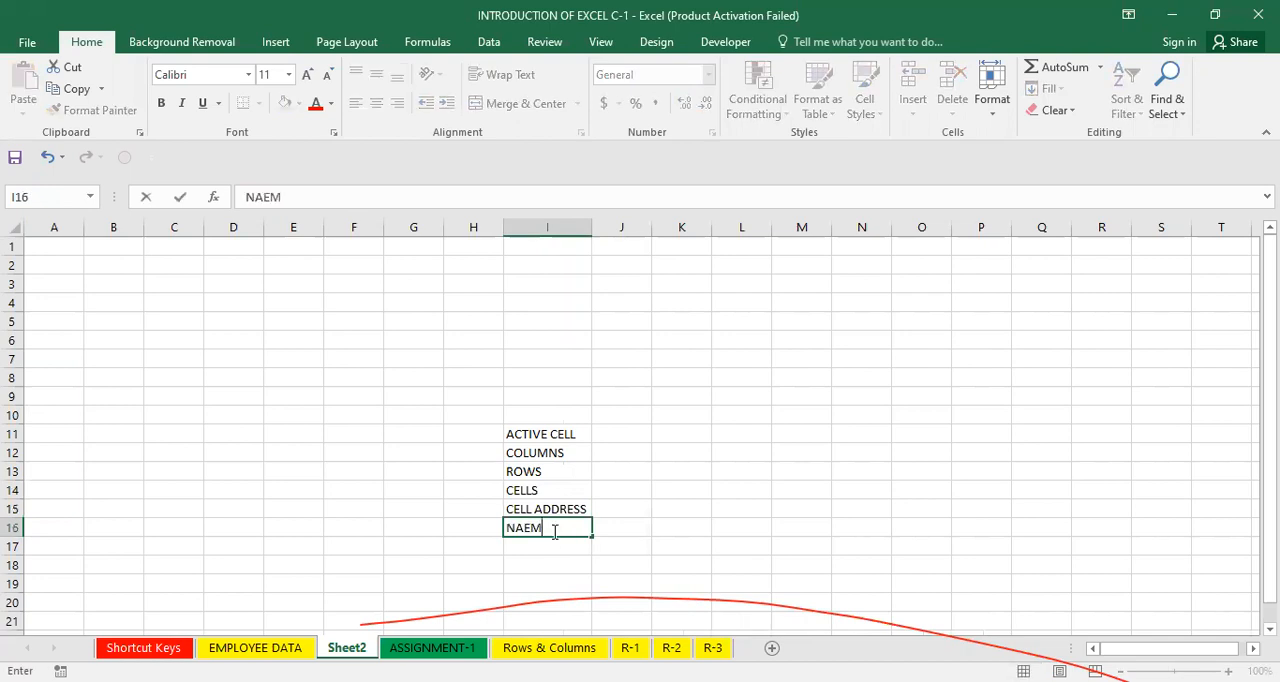
key(BackSpace)
key(BackSpace)
text(ME BOC)
key(Return)
click(555, 532)
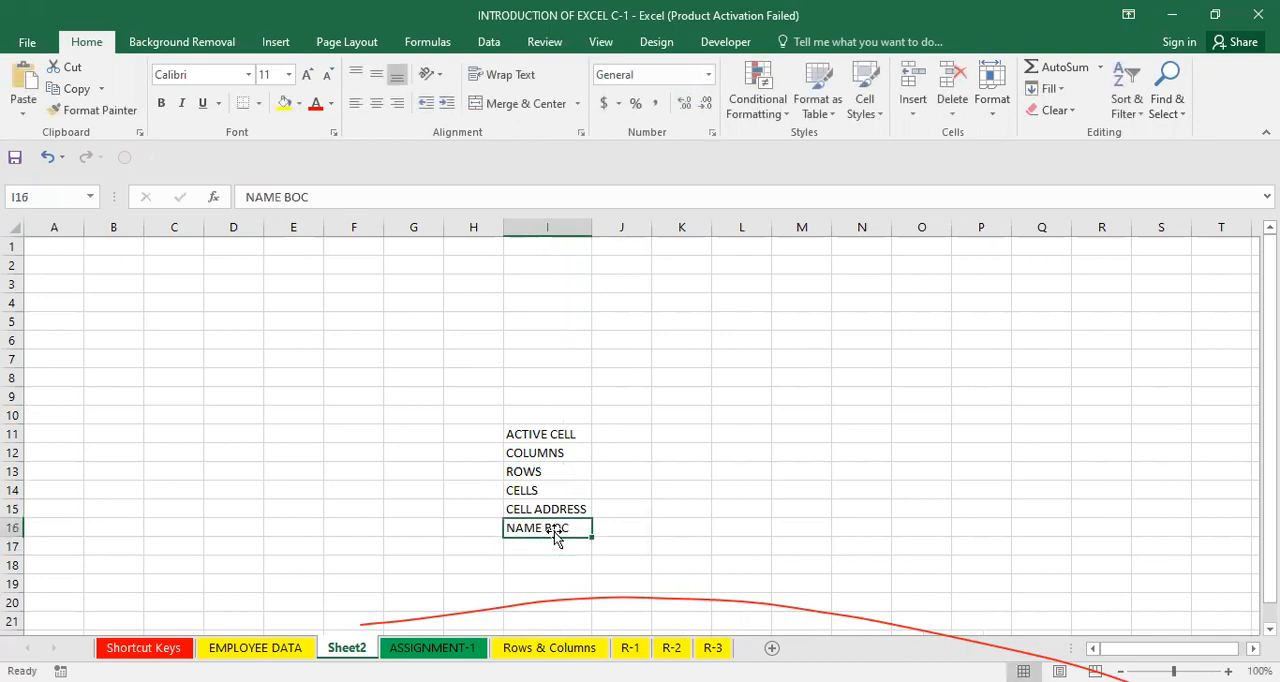
key(F2)
key(BackSpace)
text(X)
key(Return)
Enter FOMRULA BAR in cell I17, then clear all labels in the range I9:I17.
text(F)
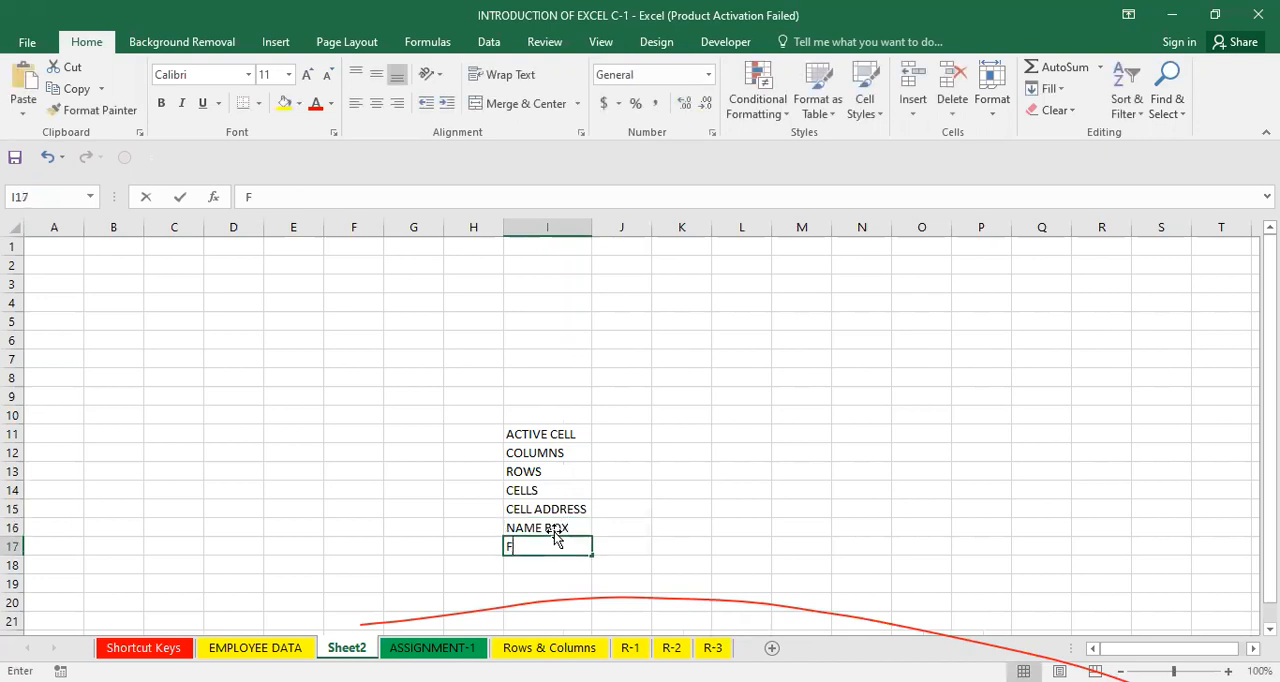
text(OMRULA BAR)
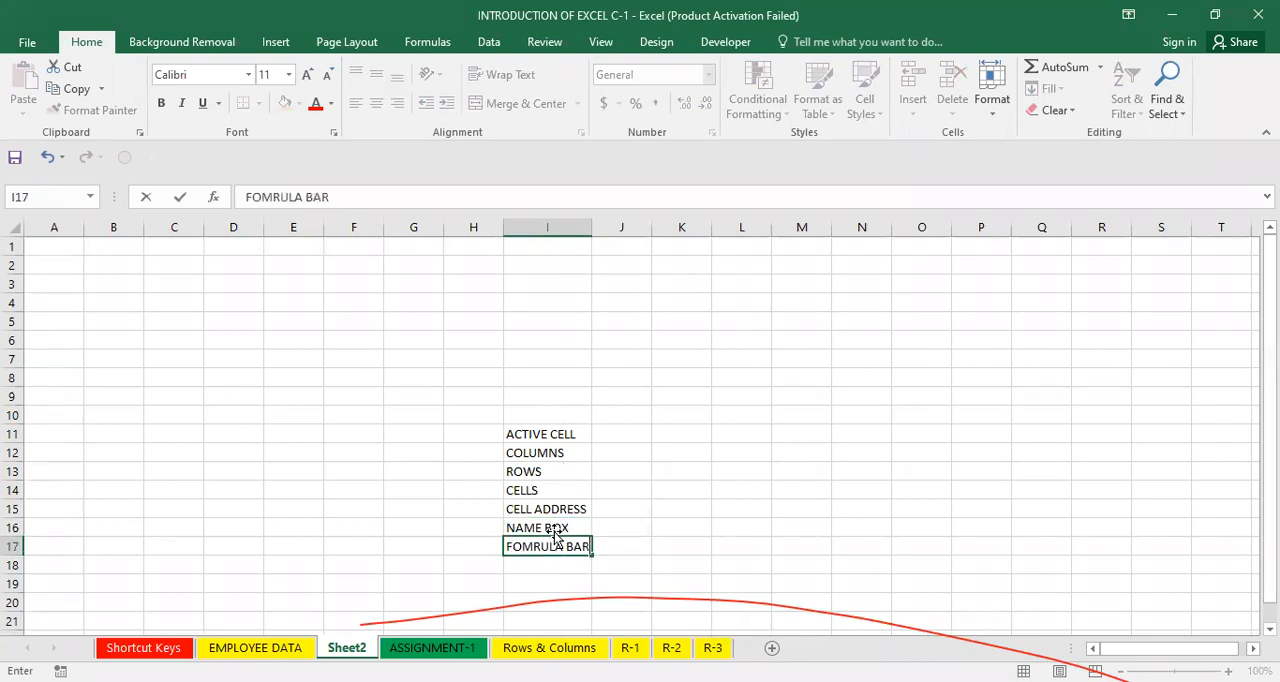
key(Return)
drag(541, 396, 543, 562)
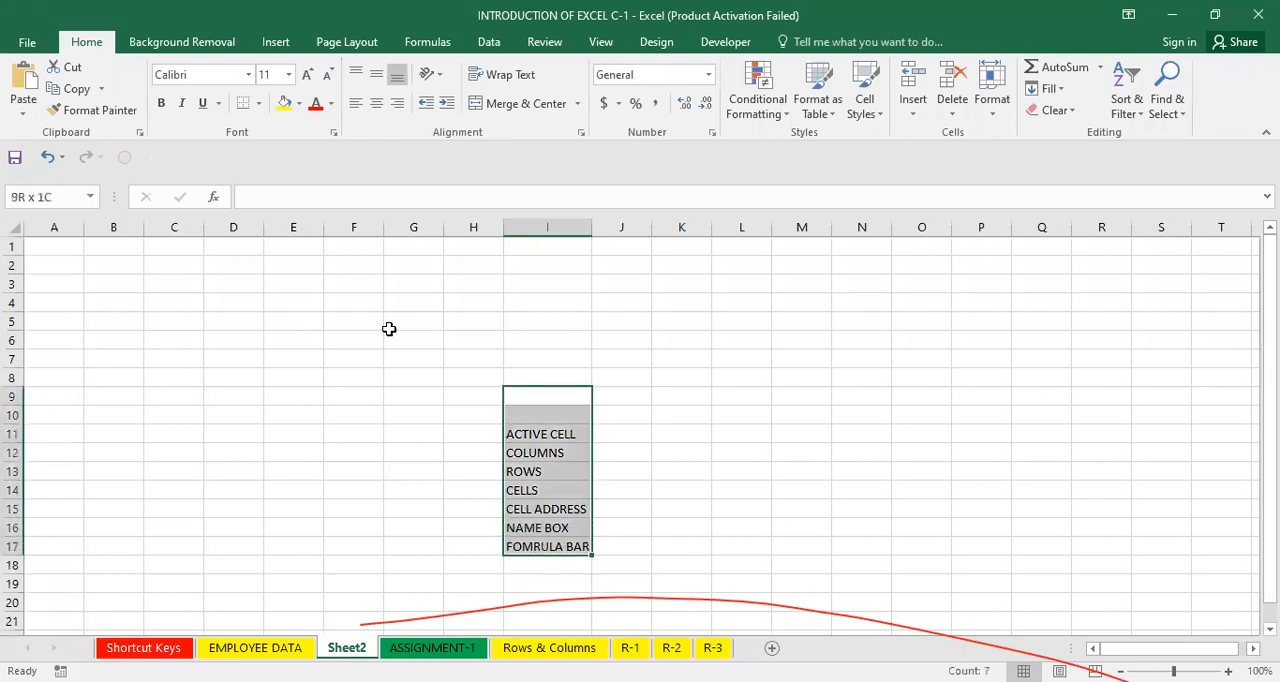
key(Delete)
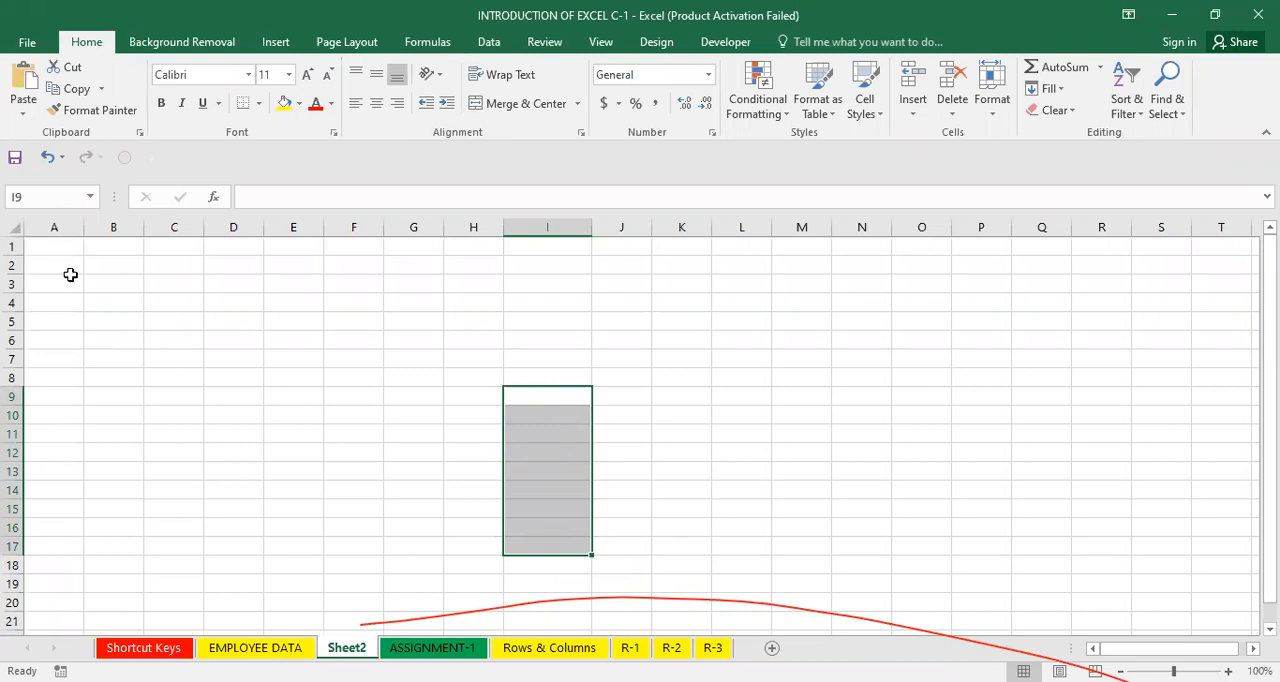
Enter the headings EMPLOYEE CODE in cell A1 and NAME OF THE EMPLOYEE in cell B1.
click(52, 243)
text(E)
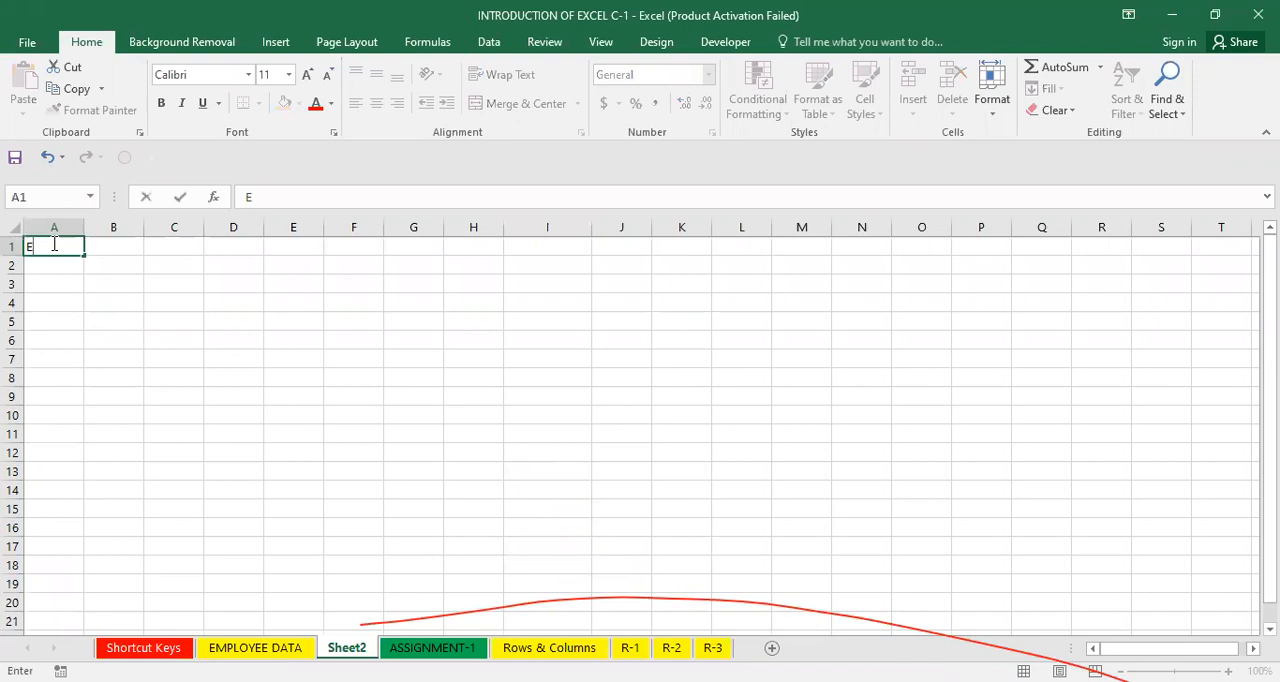
text(MPLOYEE CODR)
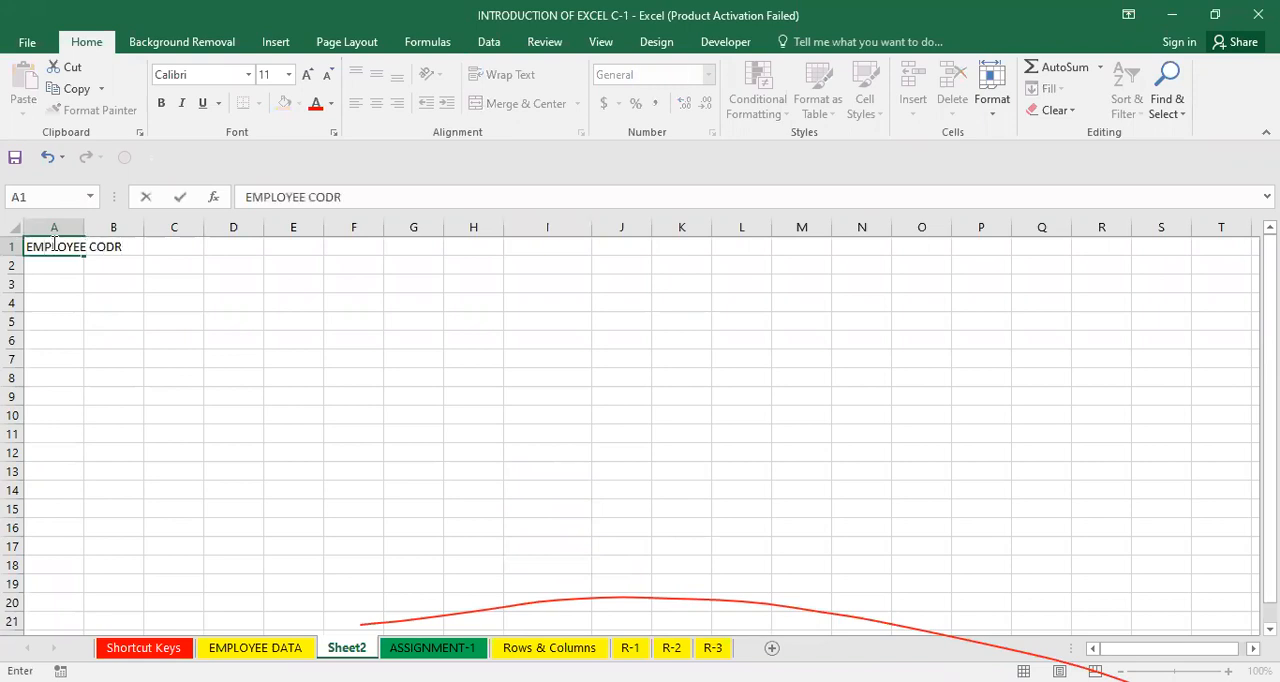
key(BackSpace)
text(E)
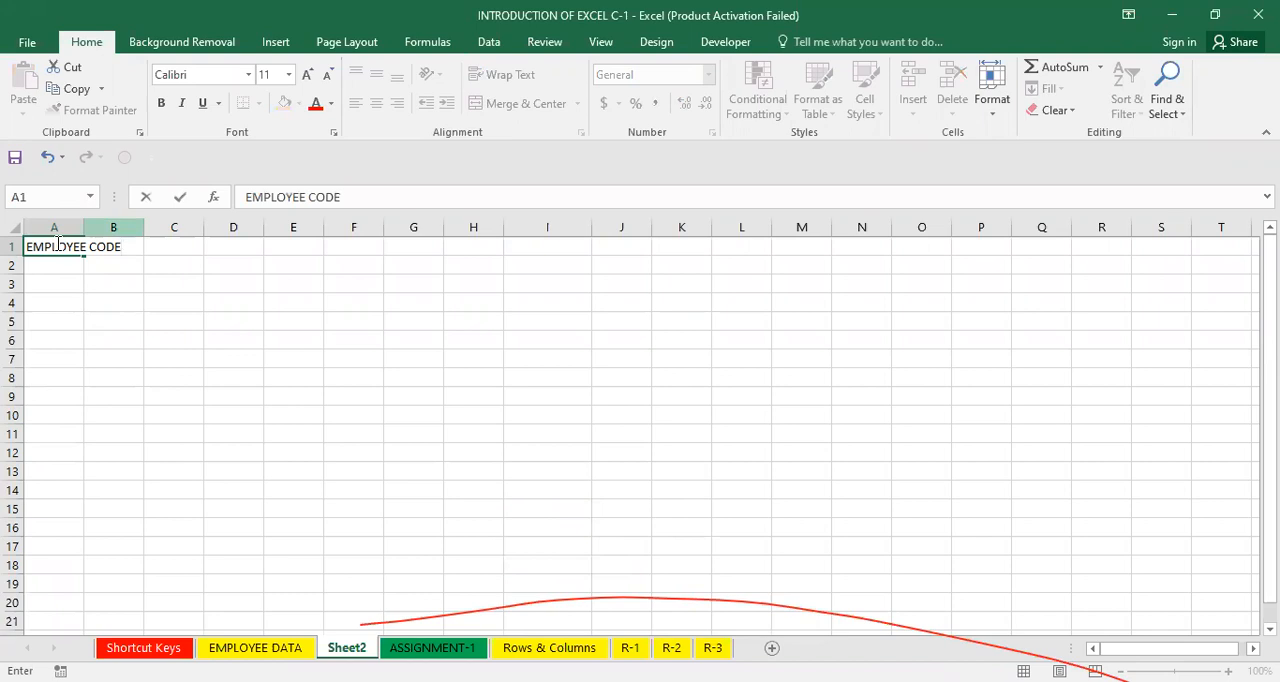
key(BackSpace)
key(BackSpace)
key(BackSpace)
key(BackSpace)
key(BackSpace)
key(BackSpace)
key(BackSpace)
key(BackSpace)
key(BackSpace)
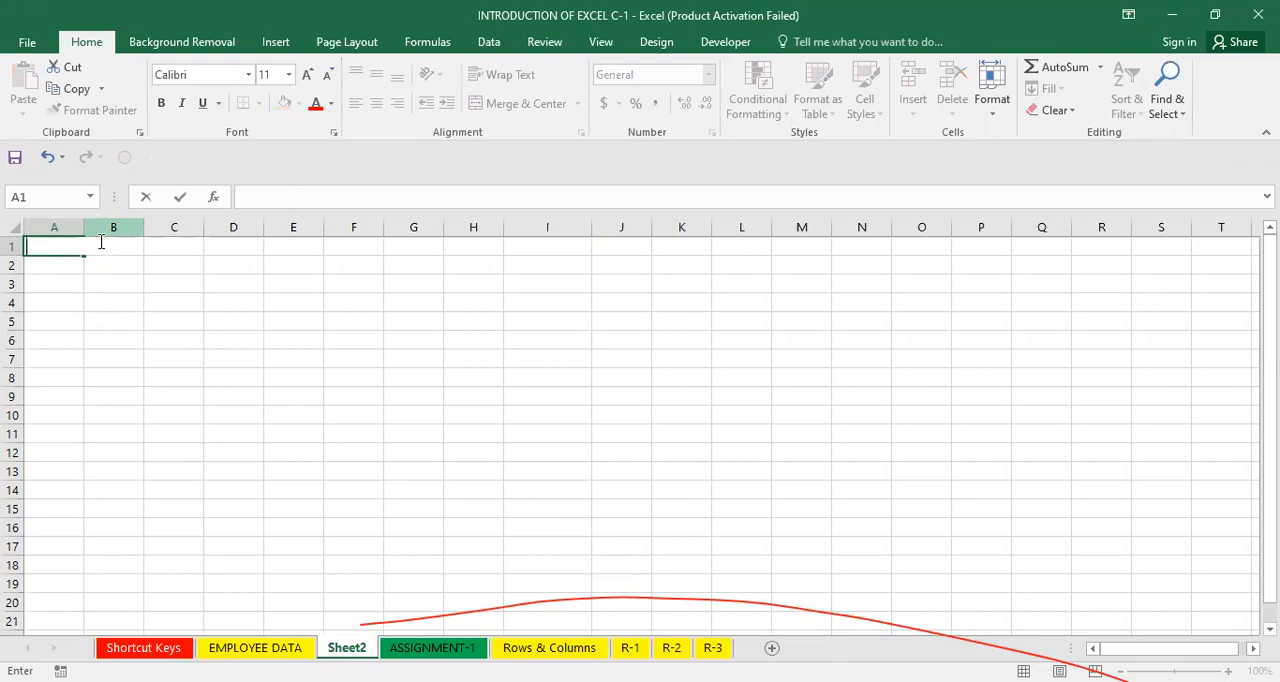
text(EMPLOY)
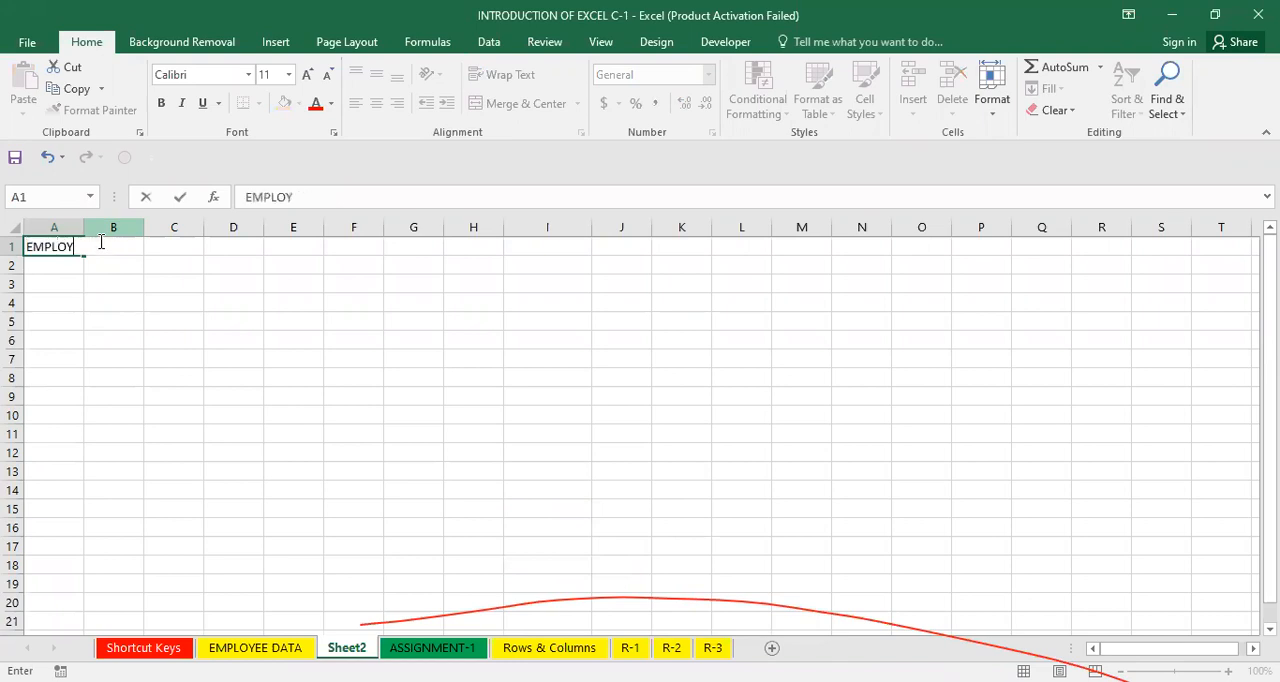
text(EE CODE)
click(99, 241)
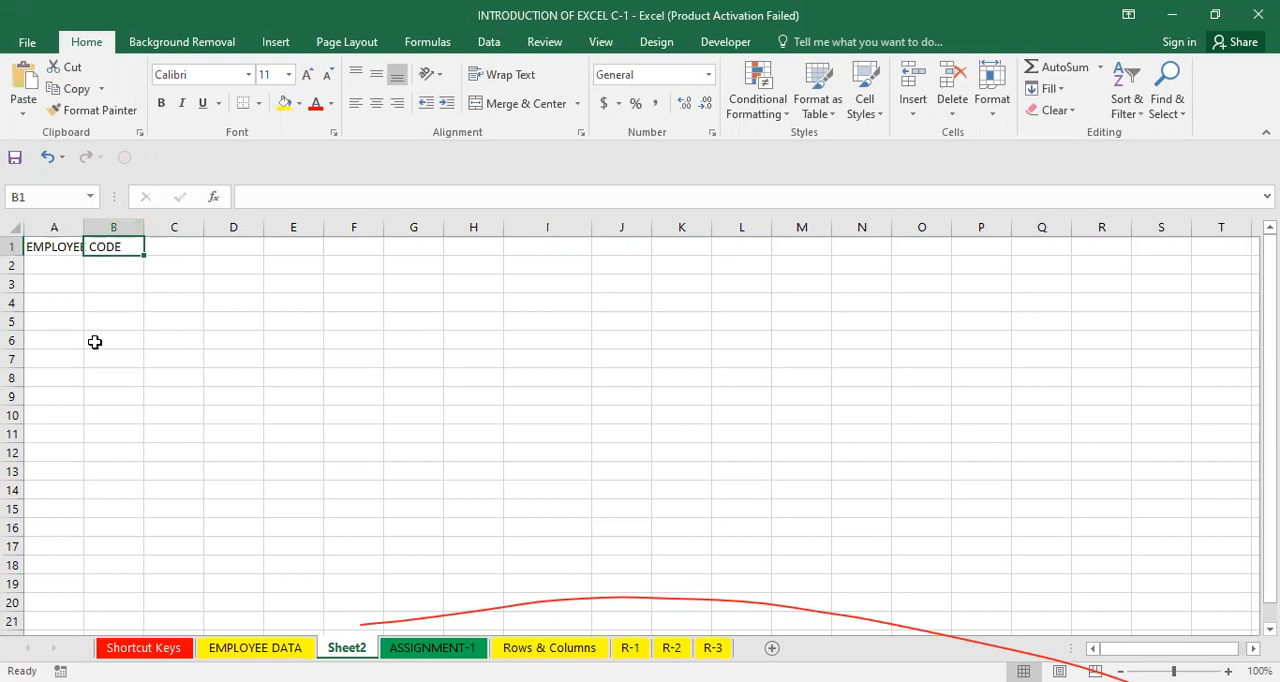
text(NAME OF)
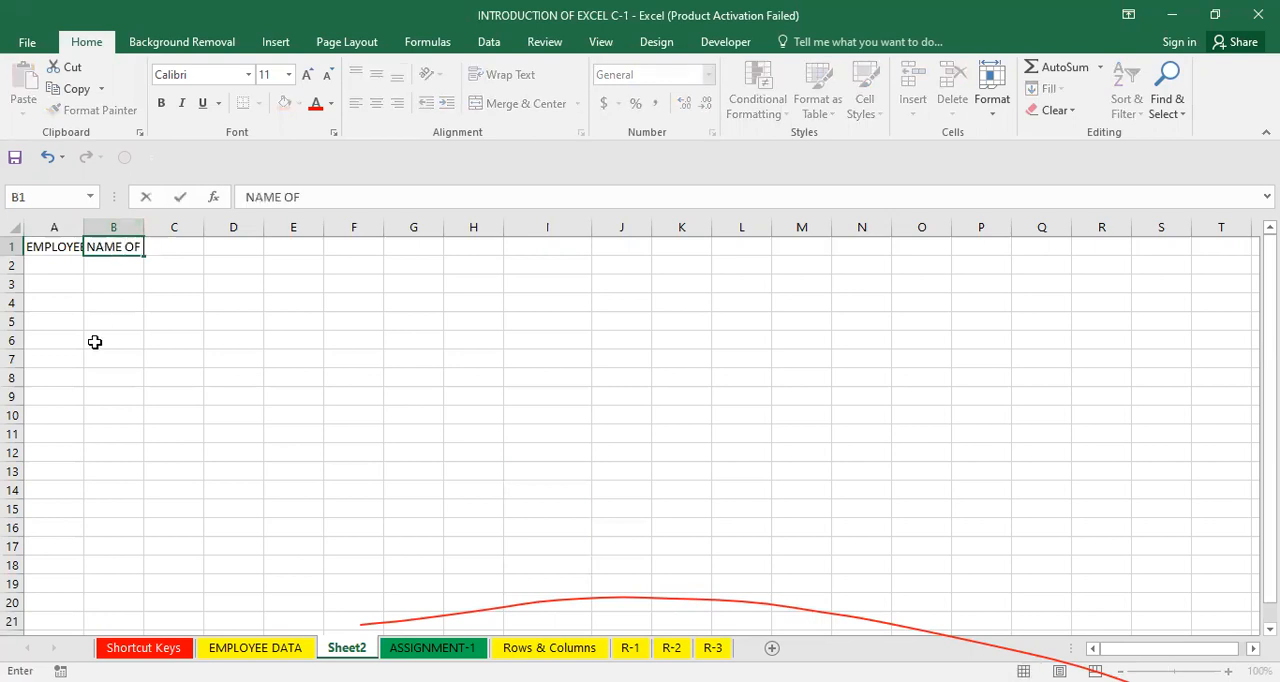
text( THE EMPLOYEE)
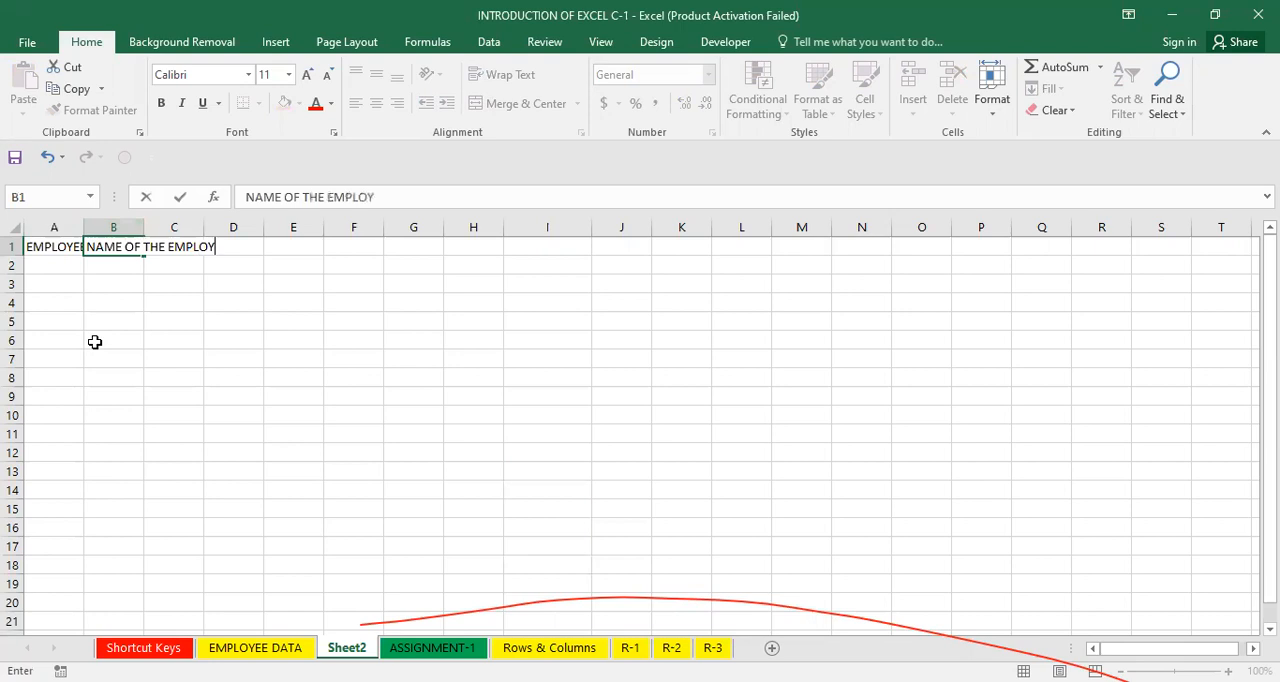
key(Return)
Examine the contents of the heading cells A1 and B1.
click(216, 320)
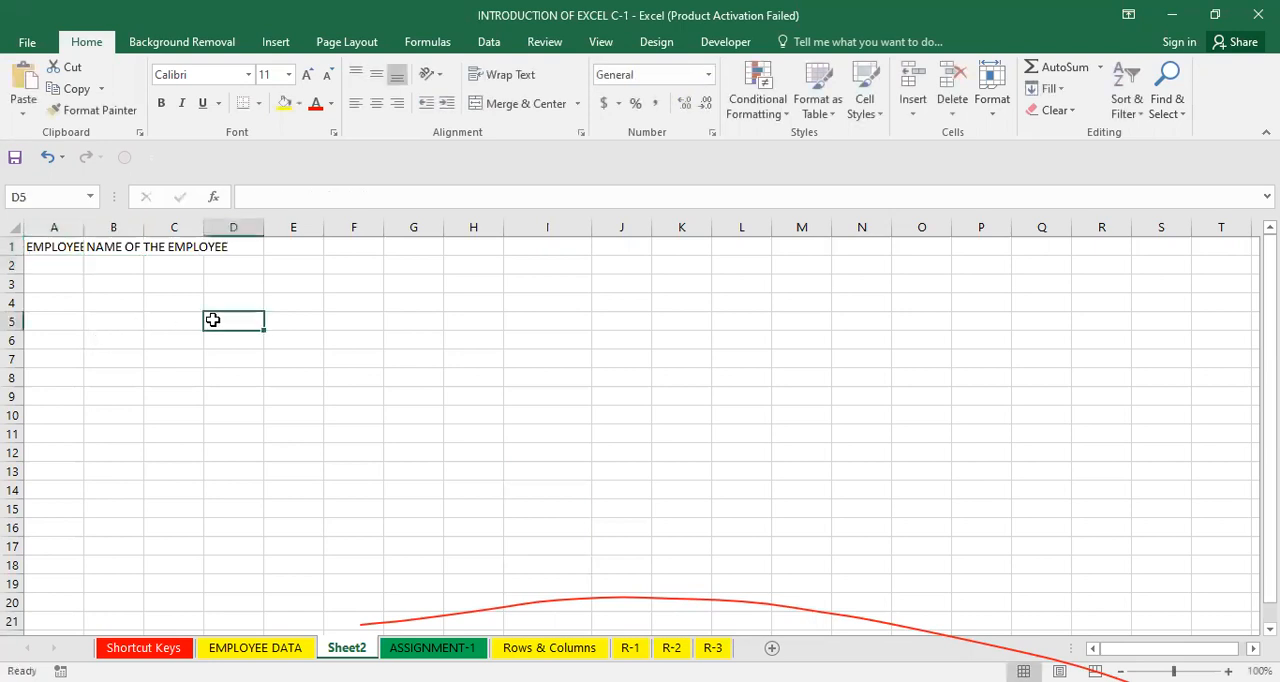
click(94, 283)
click(44, 245)
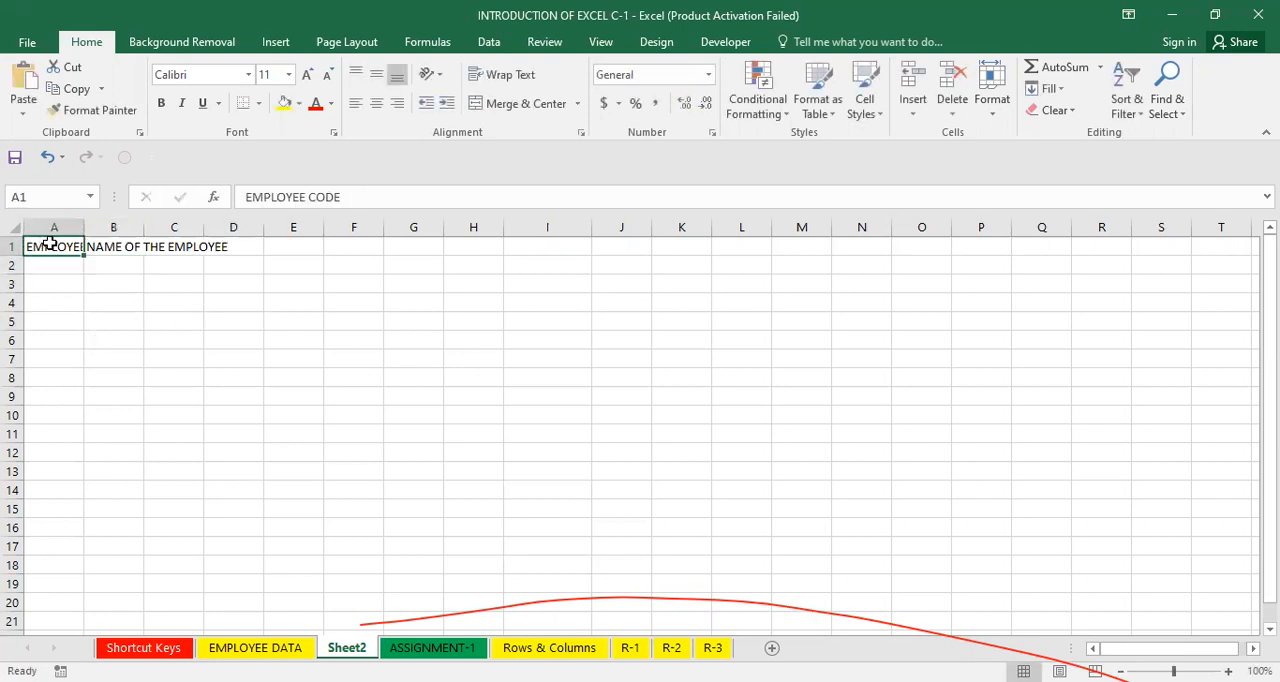
click(116, 245)
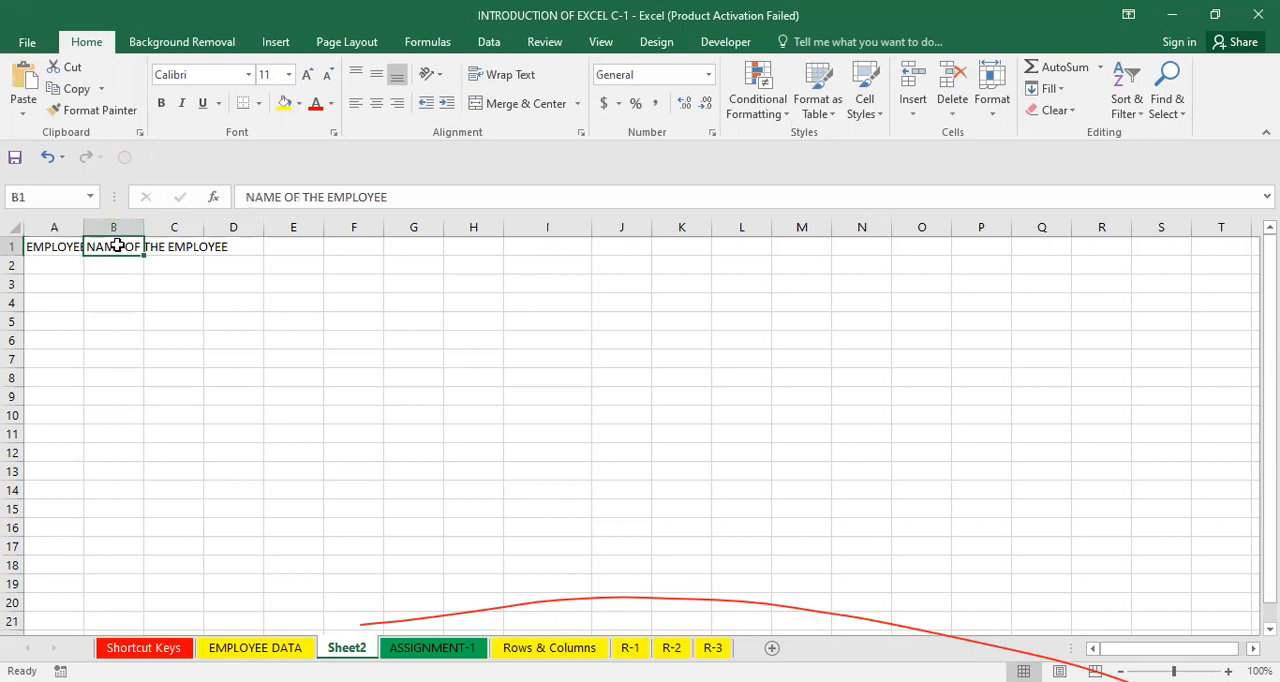
click(185, 248)
click(220, 250)
click(165, 319)
click(117, 297)
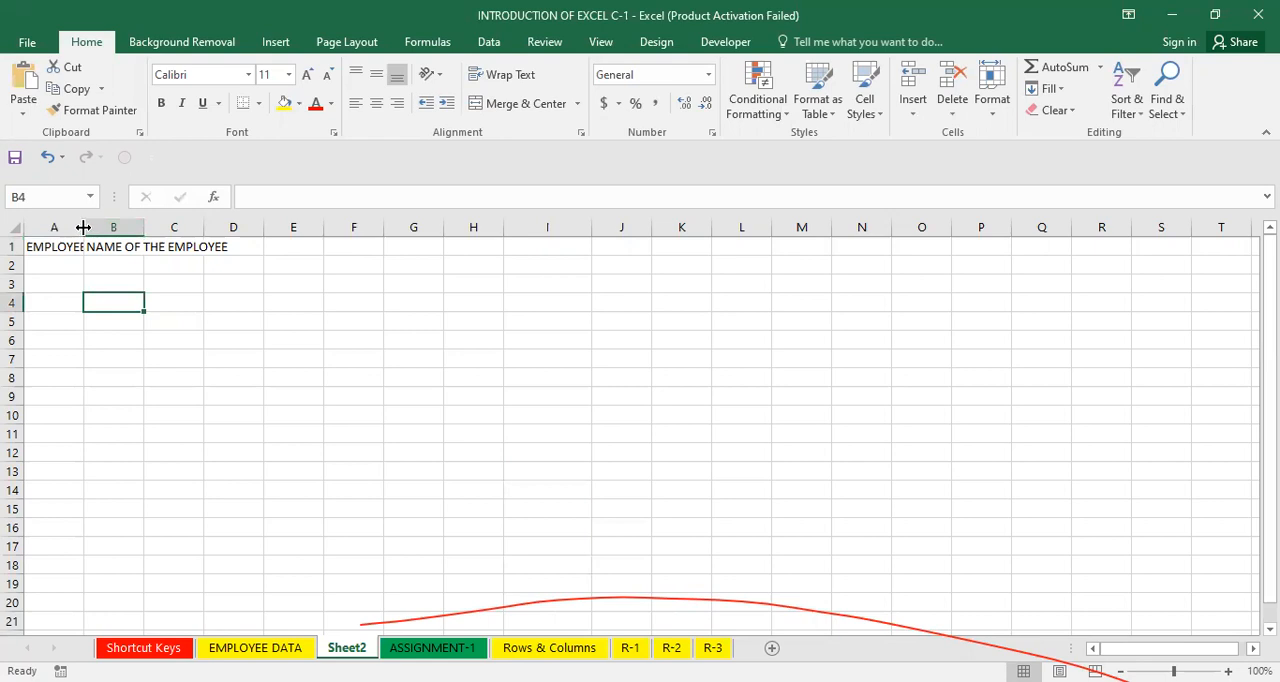
Autofit column A to its heading, then undo the width change.
double_click(84, 227)
click(91, 249)
click(170, 248)
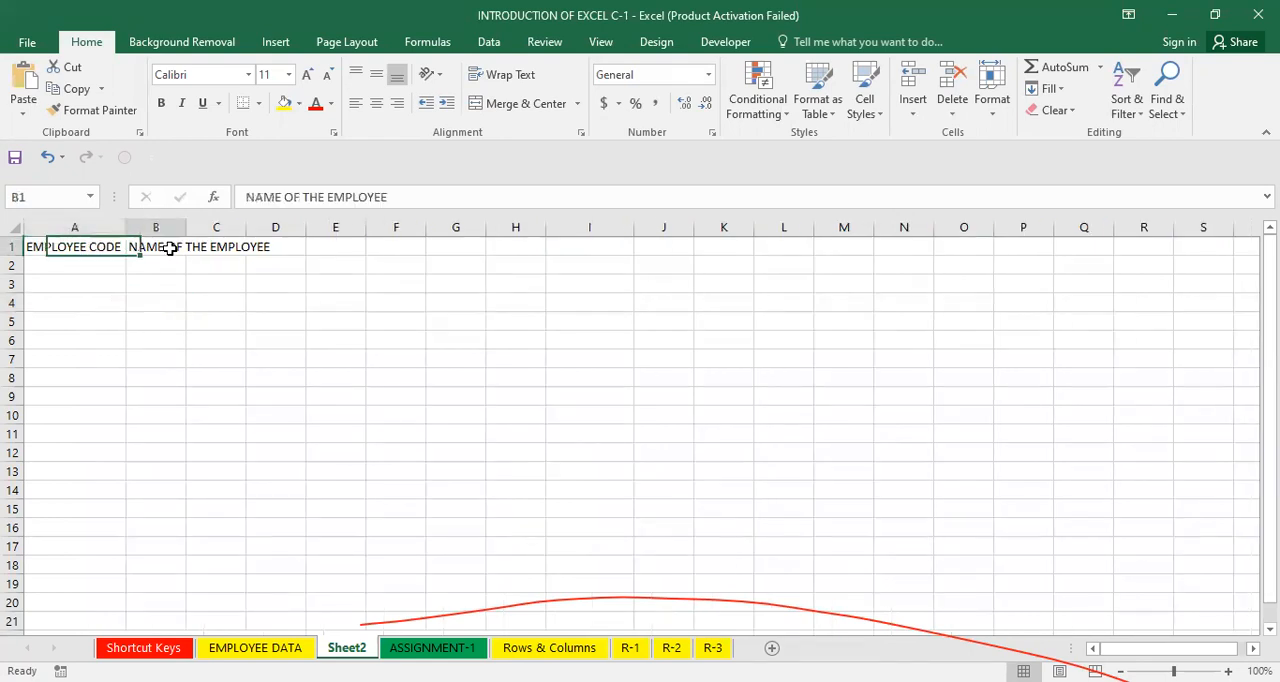
click(106, 246)
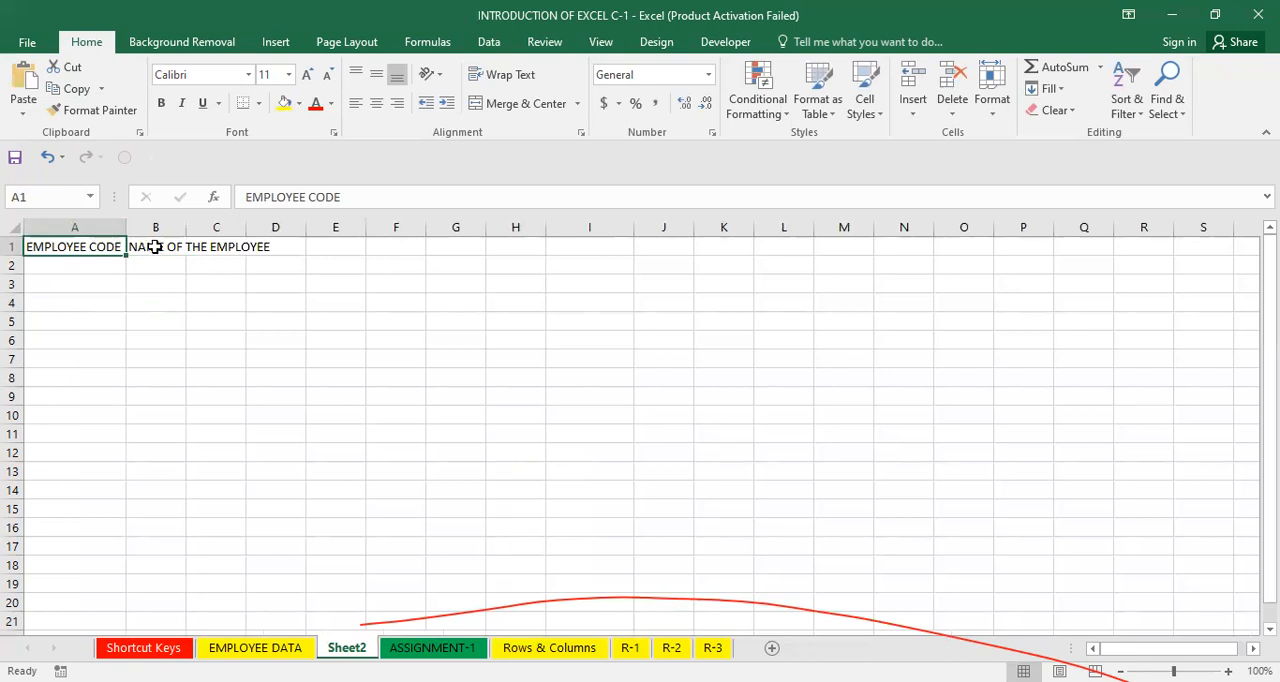
click(155, 247)
key(ctrl+z)
Clear the range A1:B2 and re-enter EMPLOYEE CODE in cell A1.
drag(57, 247, 108, 258)
key(Delete)
text(EMPLOE)
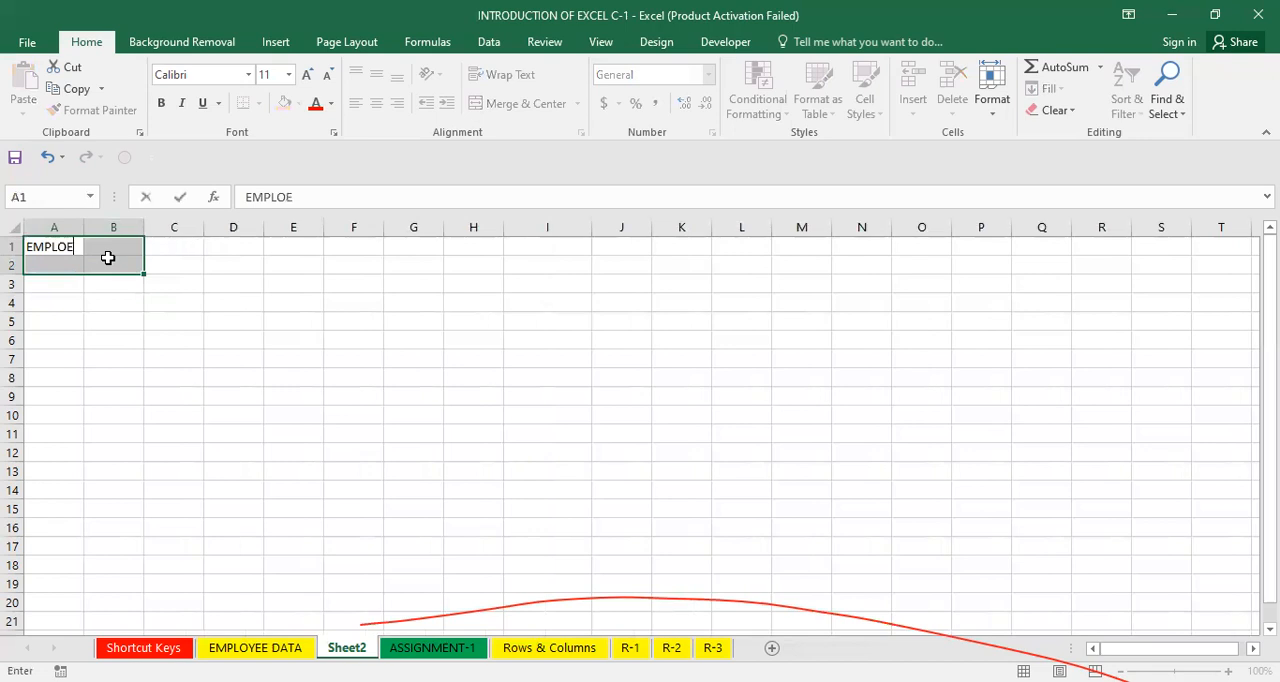
key(BackSpace)
text(YEE CODE)
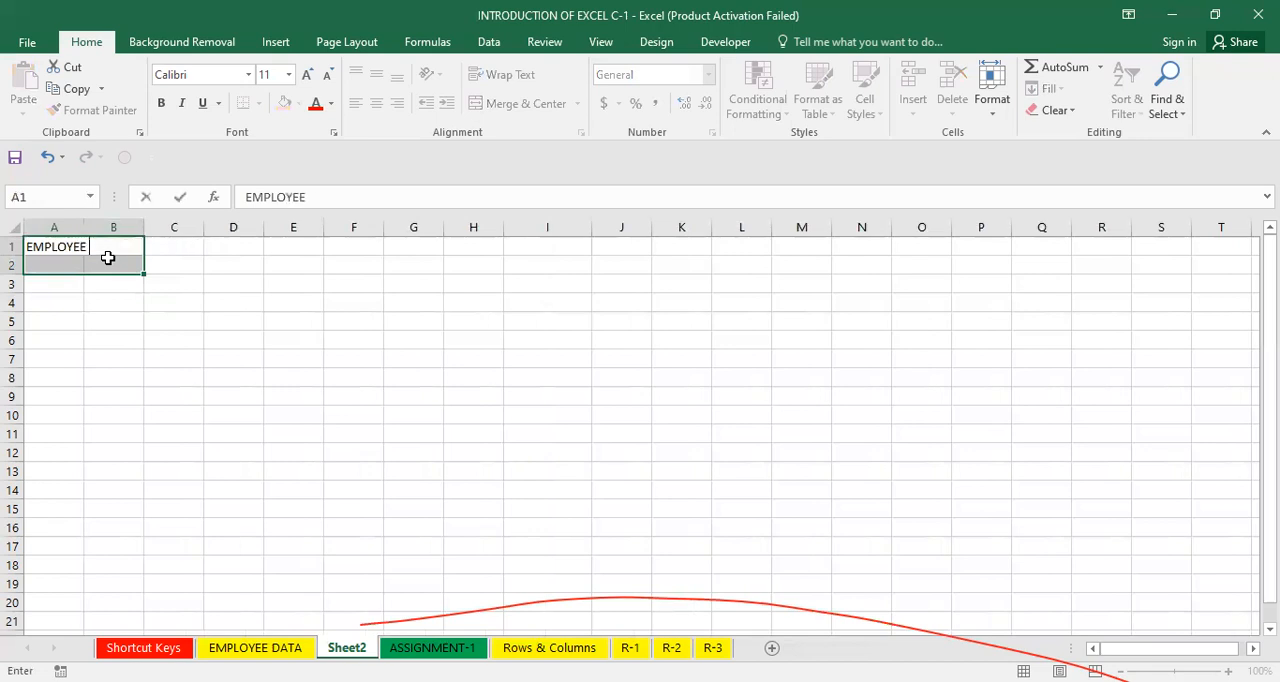
key(Tab)
Enter the heading NAME OF THE EMPLOYEE in cell B1.
text(NAME OF)
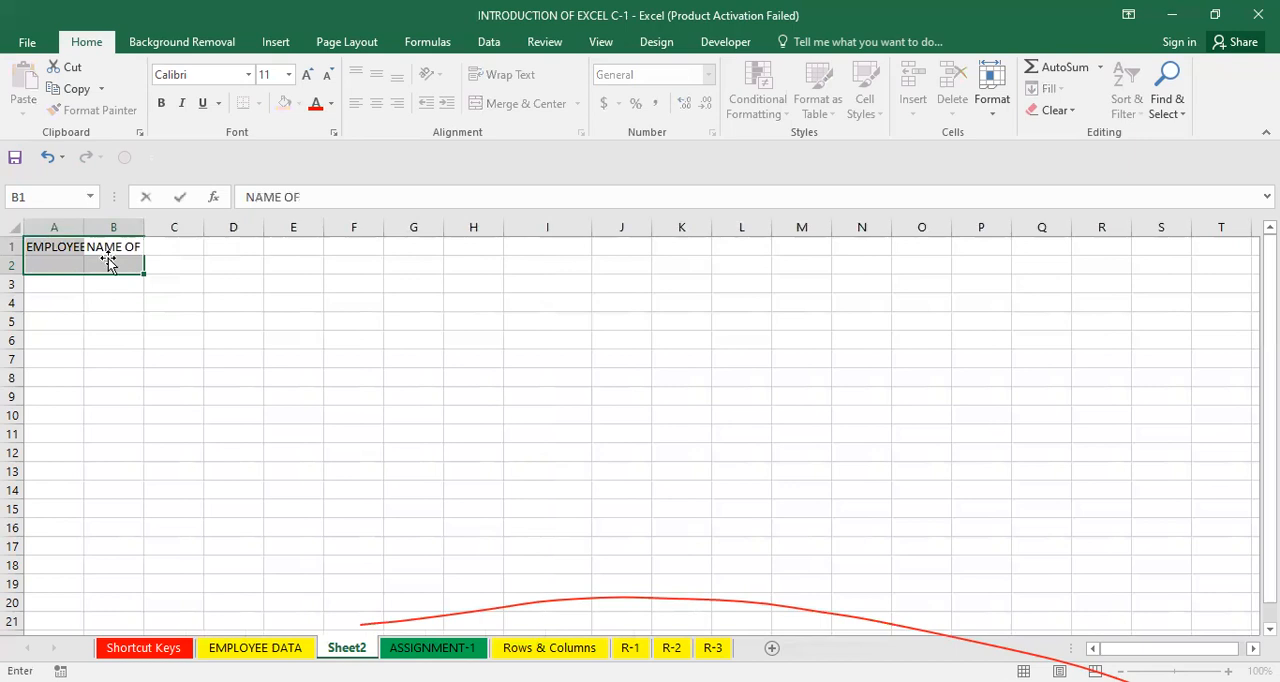
click(108, 255)
key(F2)
text(THE E)
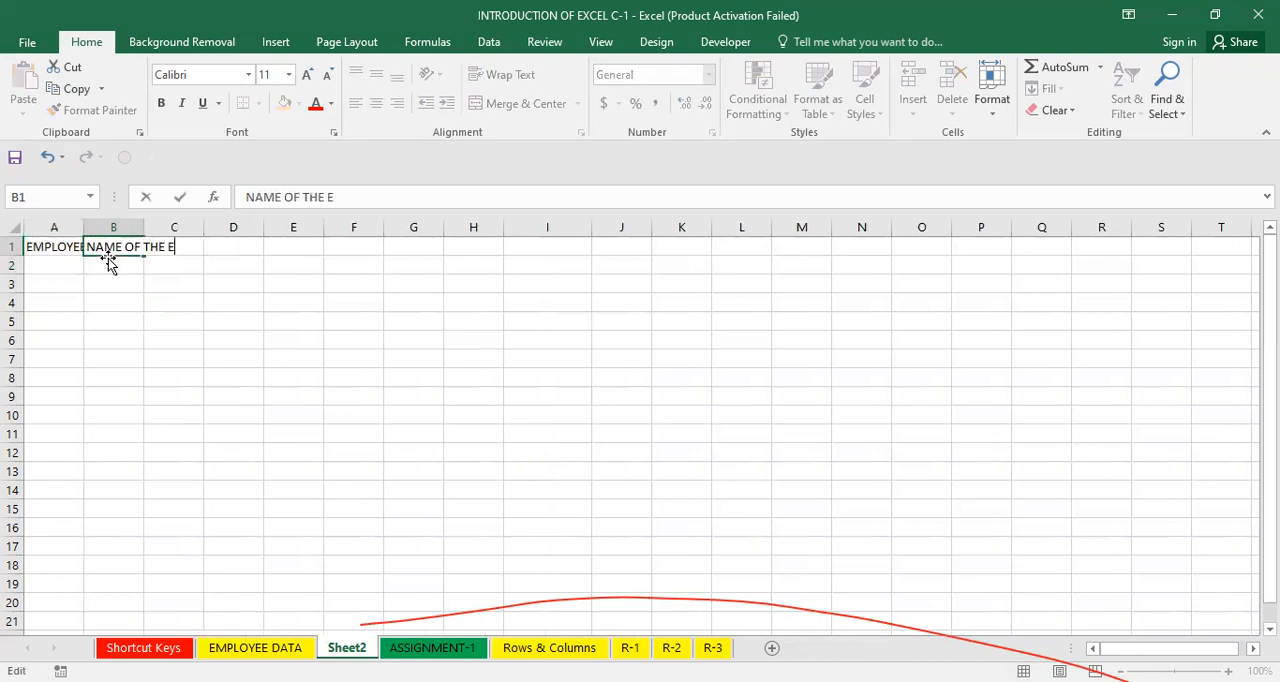
text(MPLOYEE)
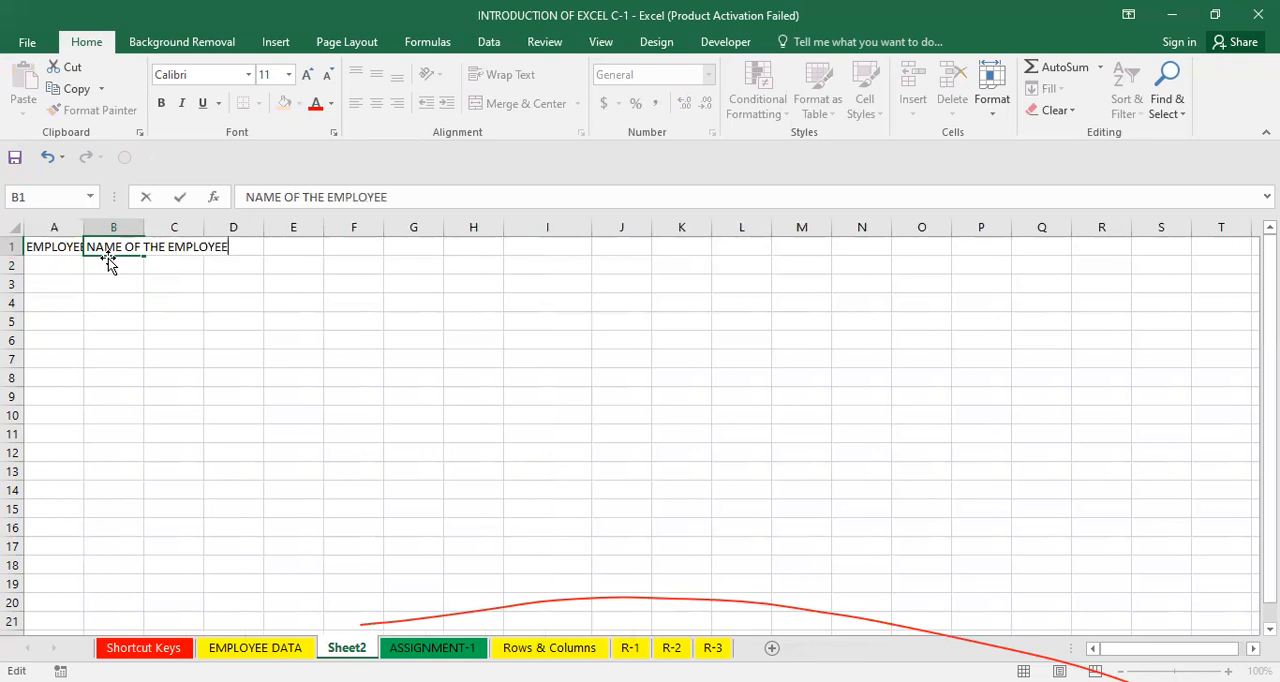
key(Tab)
Enter the headings DEPARTMENT in cell C1 and DATE OF BIRTH in cell D1.
text(DEPARTMENT)
key(Tab)
text(DATE OF BIRTH)
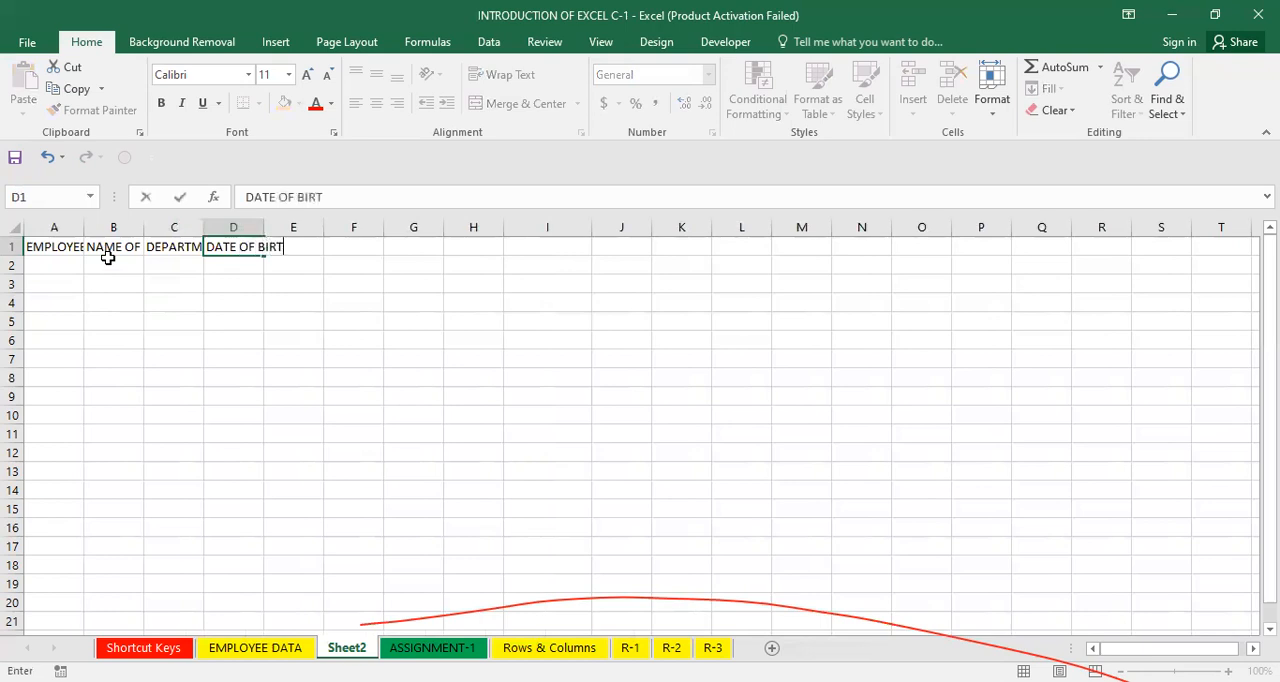
key(Tab)
Enter the heading DATE OF JOINING in cell E1.
text(DATE )
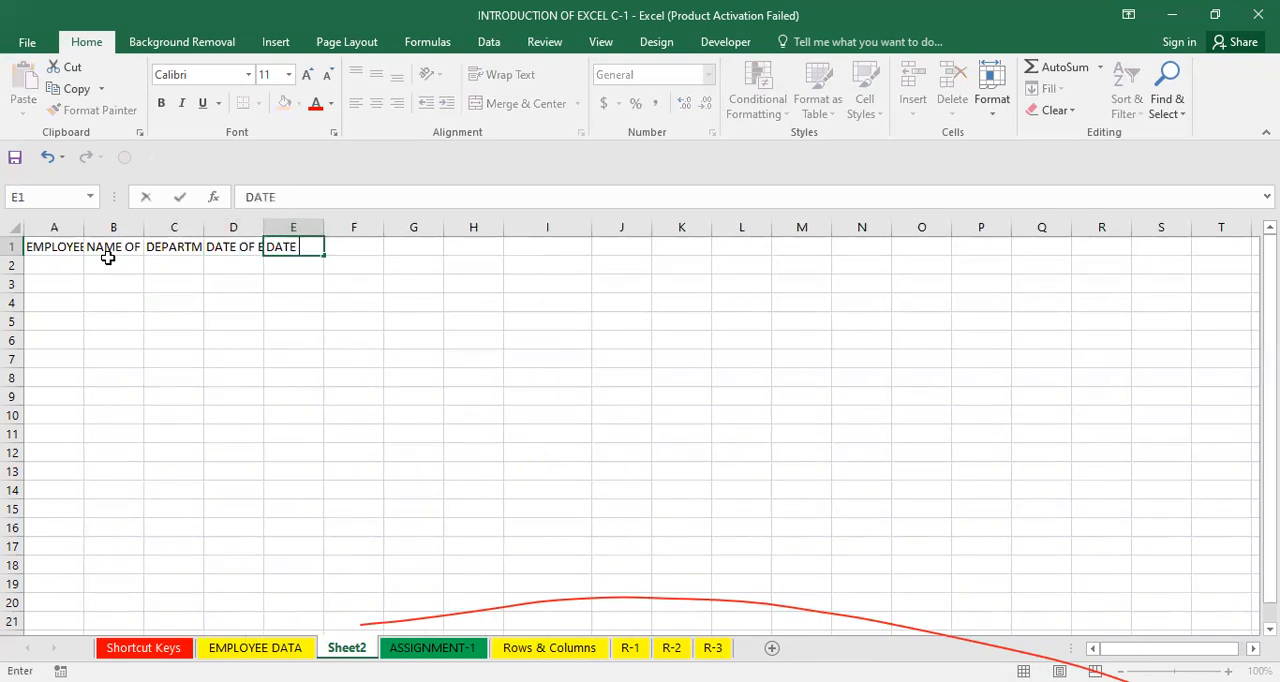
text(OF JOIN)
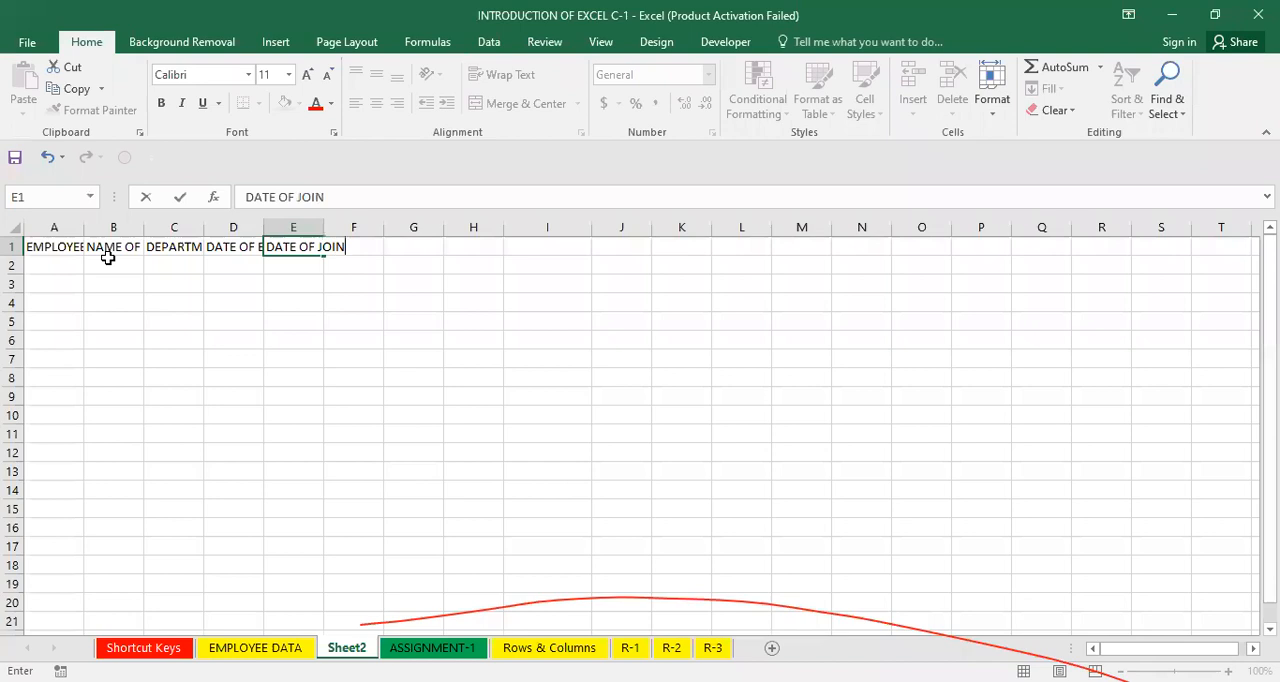
text(ING)
key(Tab)
Enter the heading BASIC SALARY in cell F1.
text(BASIC SA)
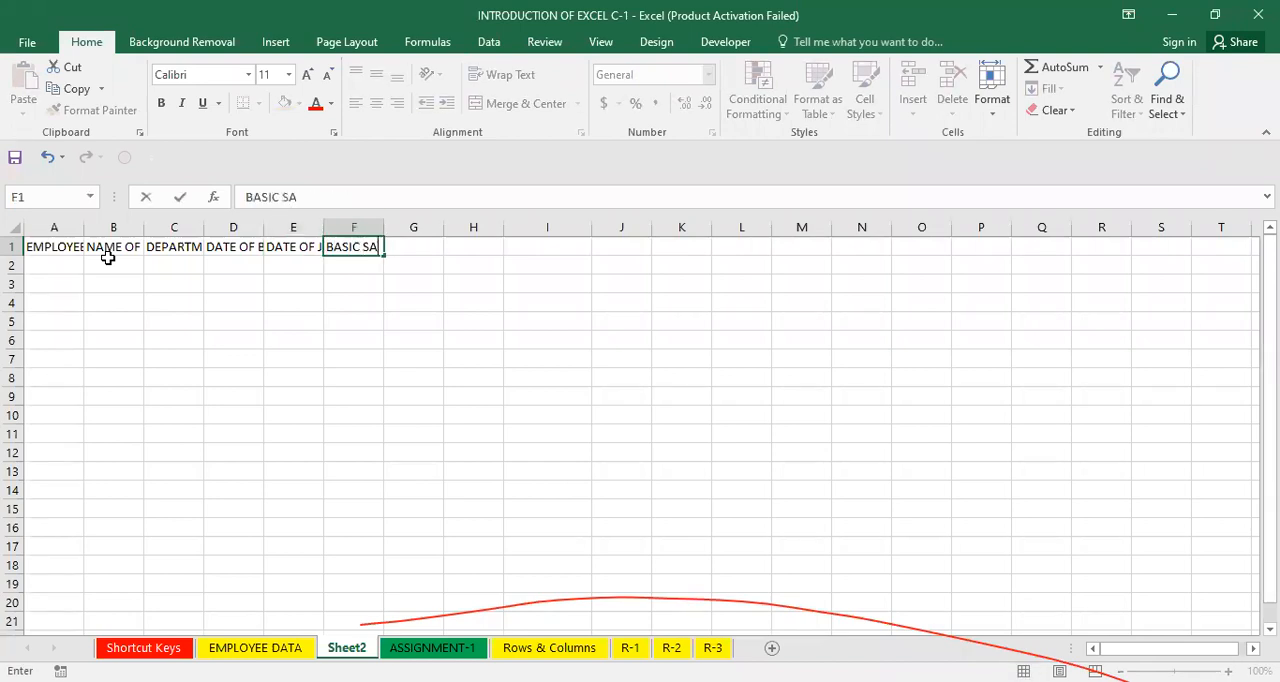
text(LARY)
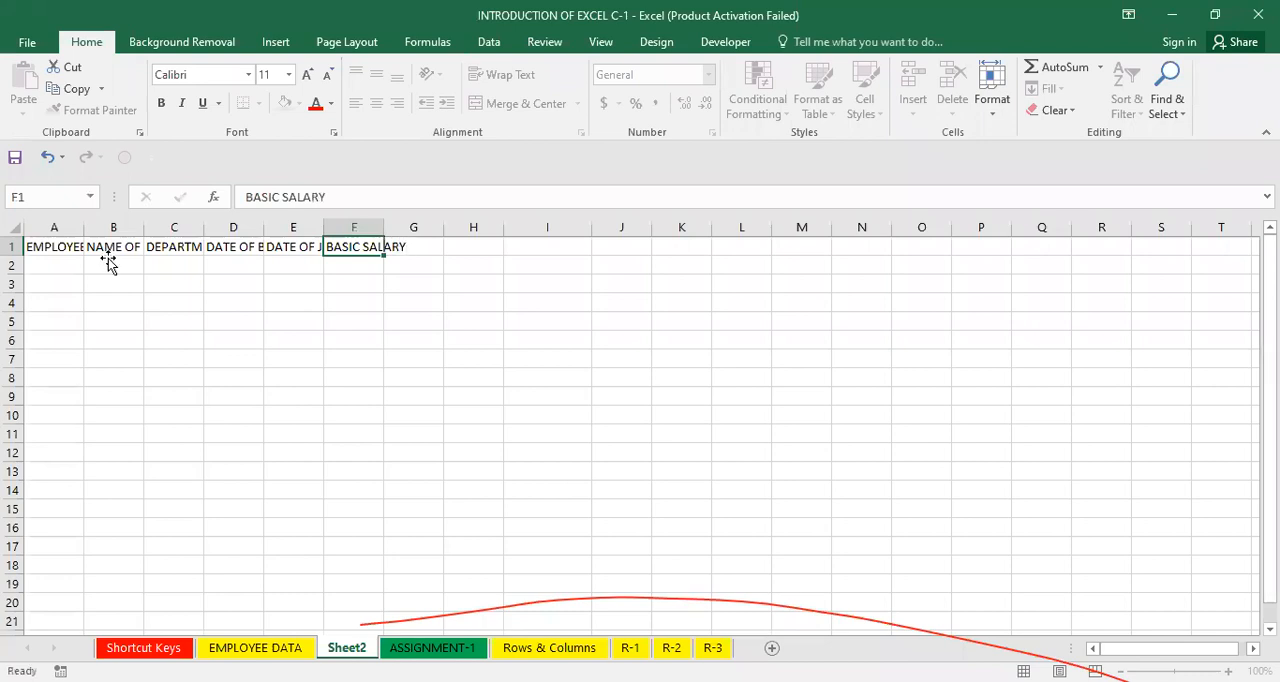
click(108, 260)
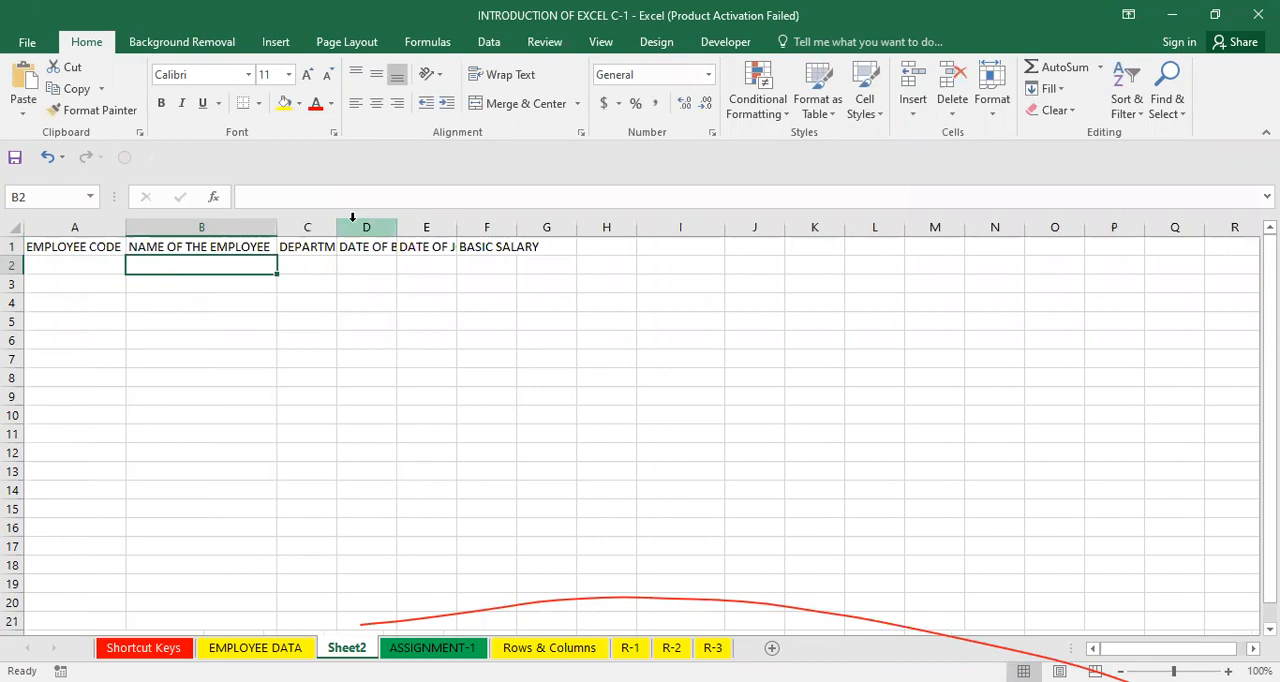
double_click(338, 220)
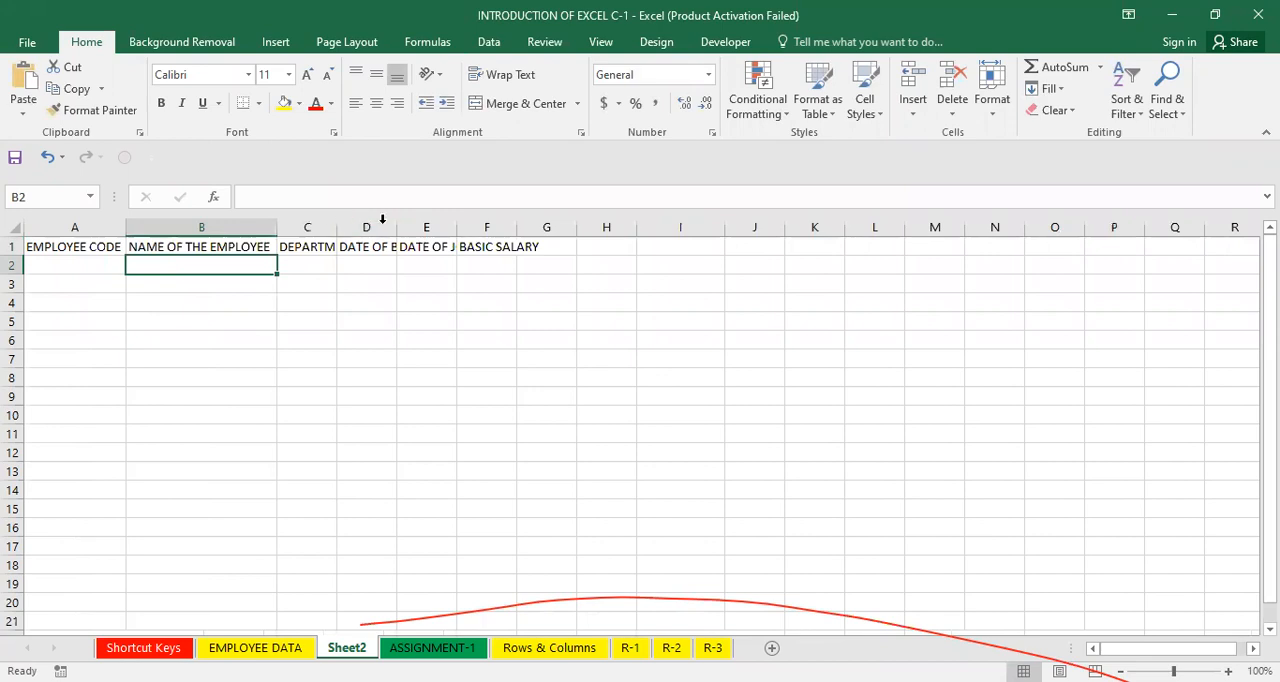
double_click(450, 226)
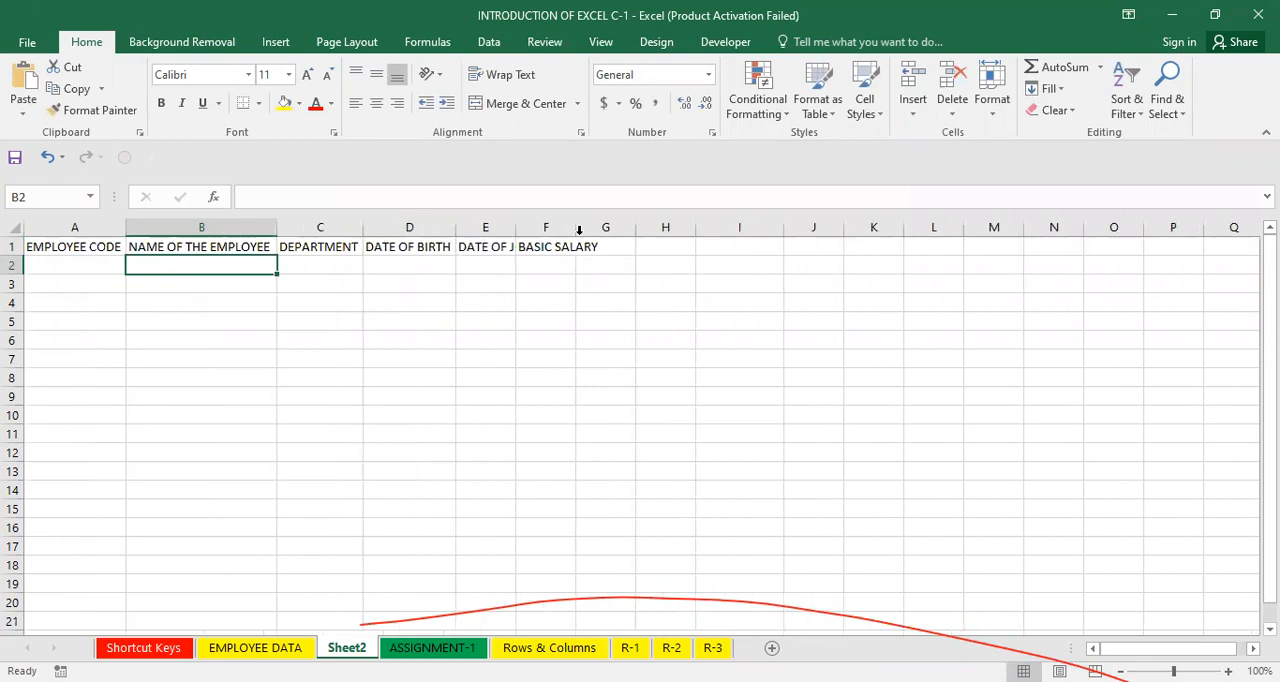
double_click(515, 227)
click(593, 267)
key(ctrl+z)
key(ctrl+z)
key(ctrl+z)
key(ctrl+z)
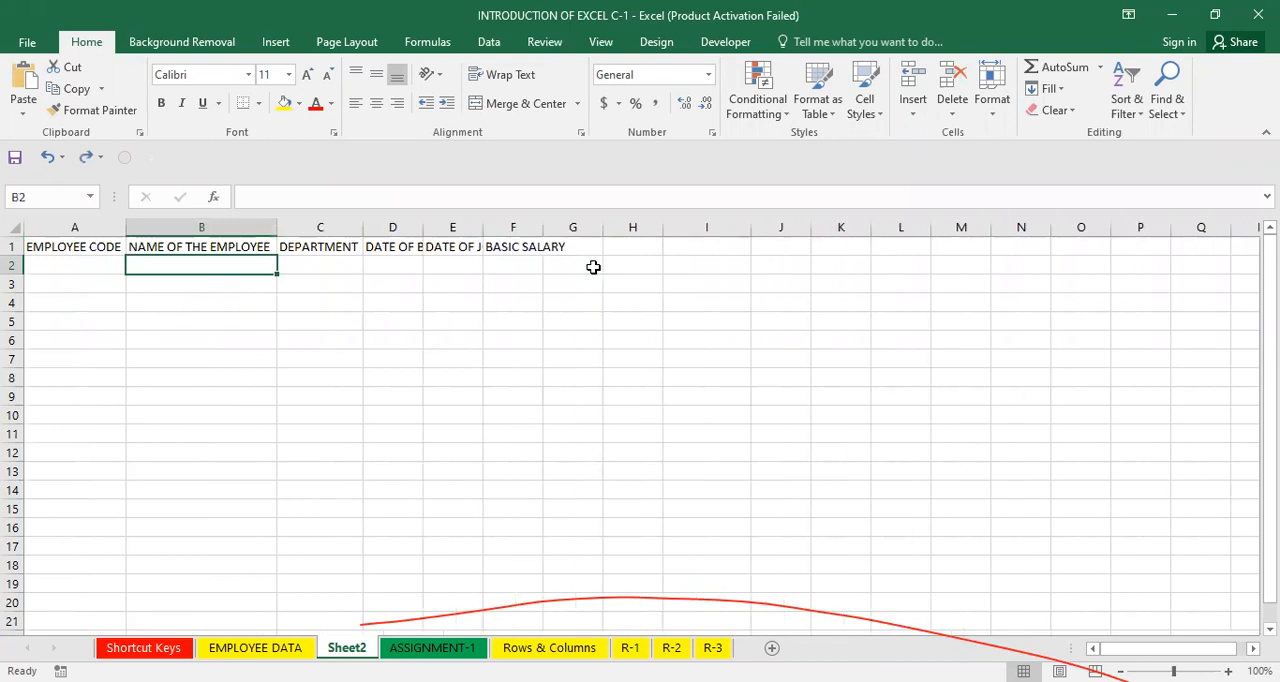
key(ctrl+z)
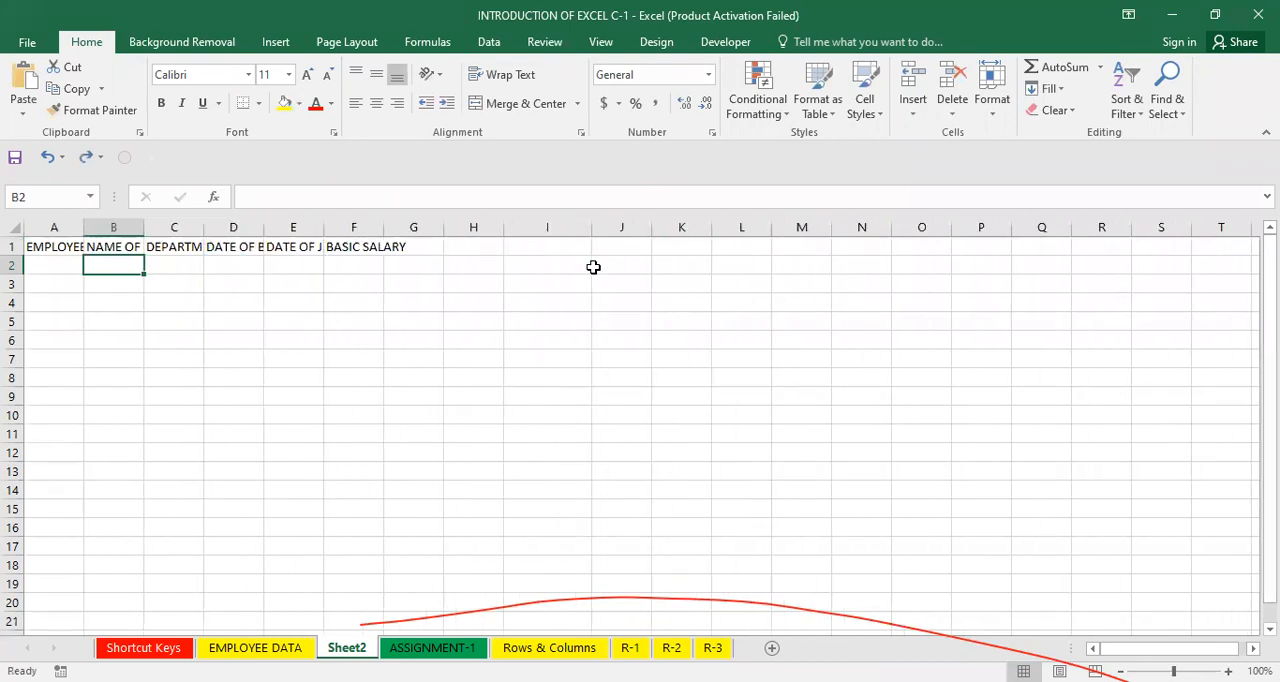
Apply AutoFit Column Width to the headings in A1:F1 and undo it, twice over.
click(52, 246)
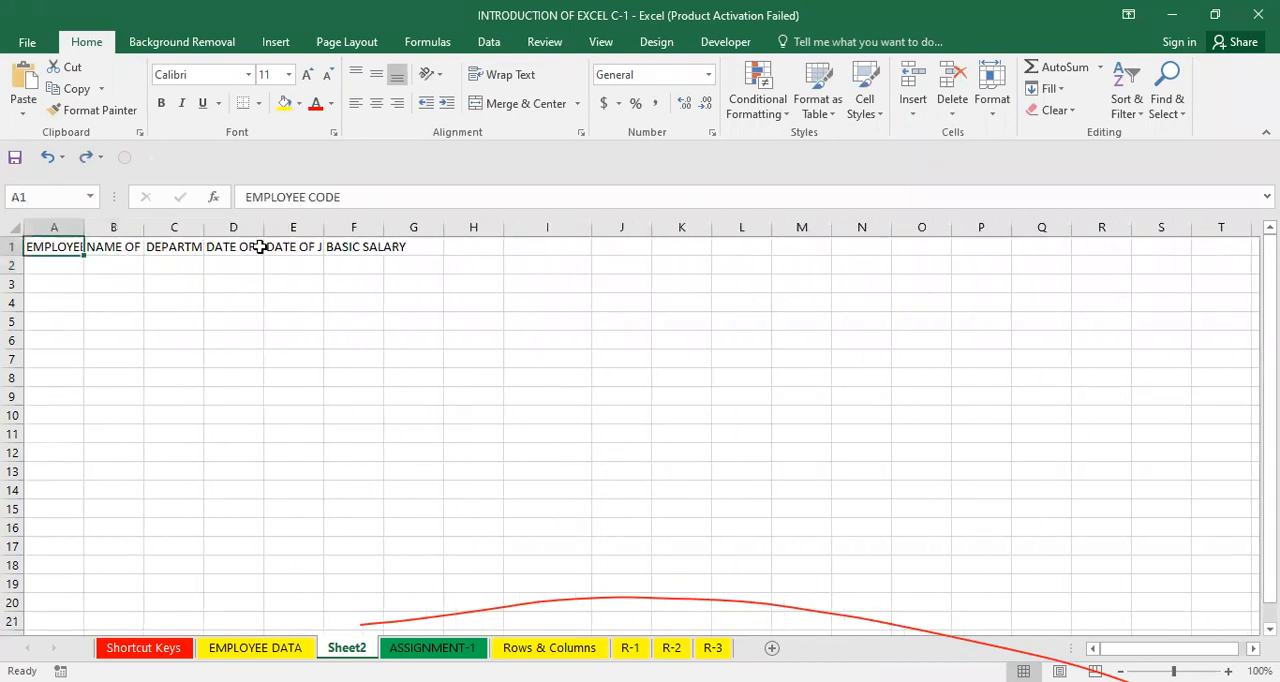
drag(260, 246, 377, 245)
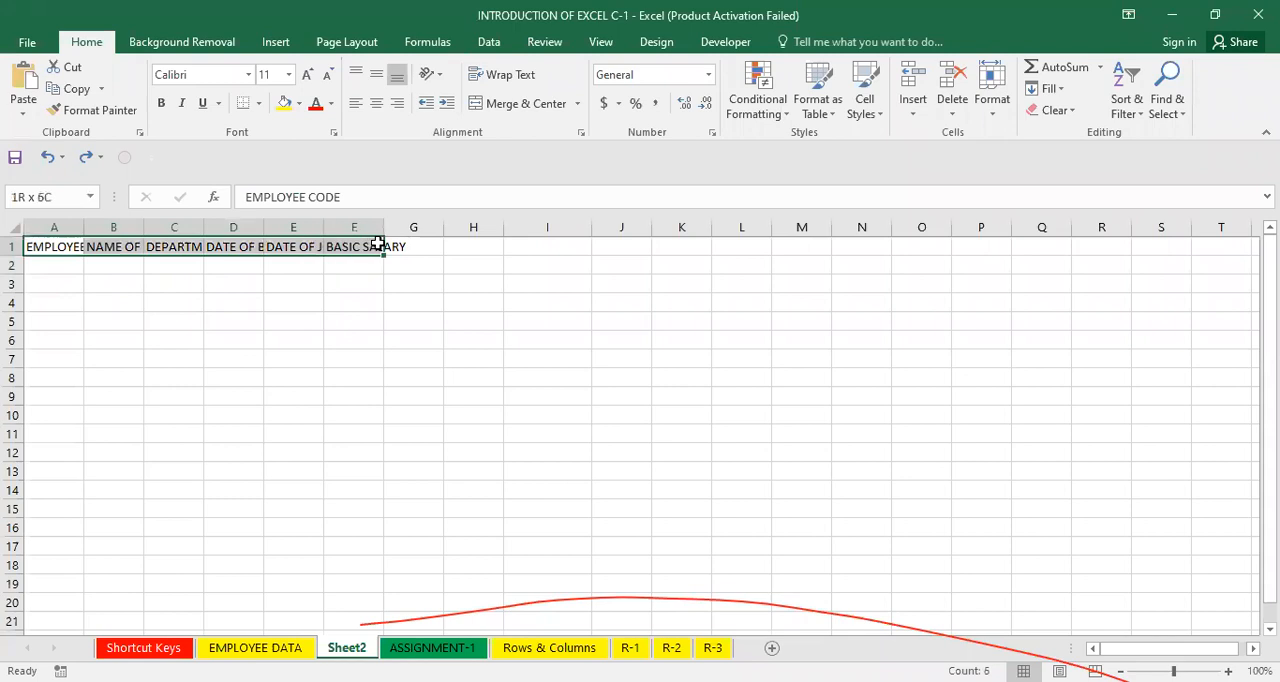
click(1004, 108)
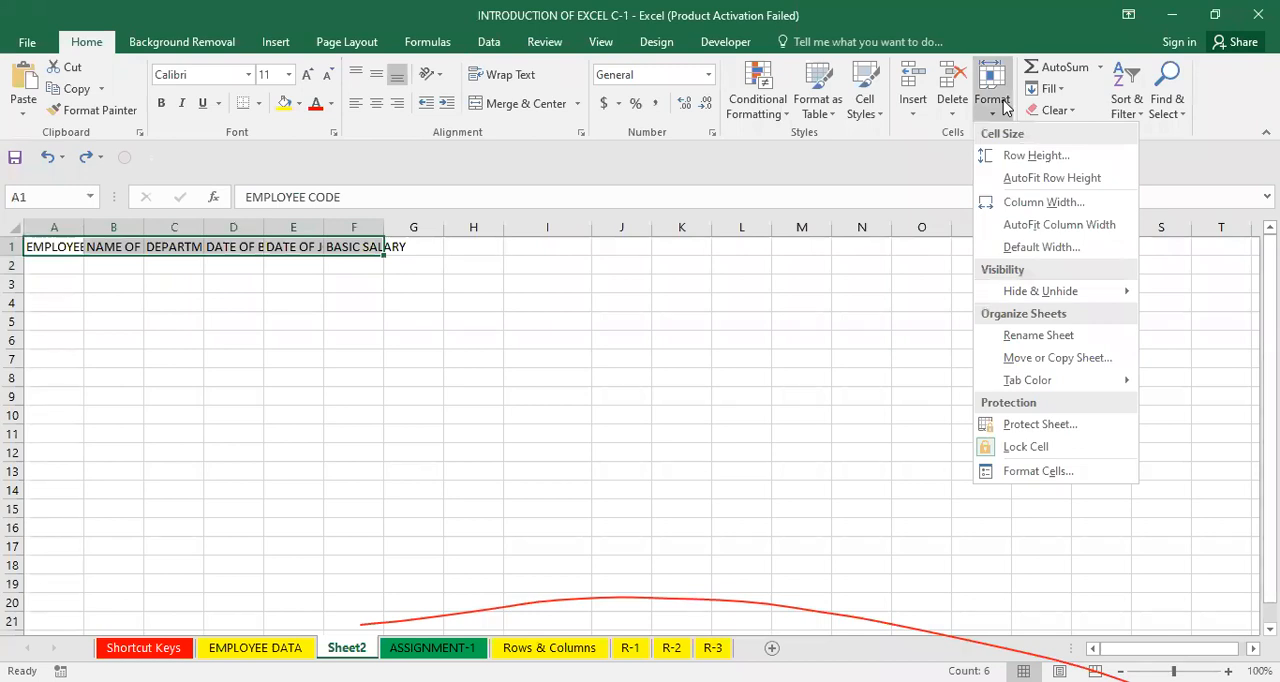
click(1008, 225)
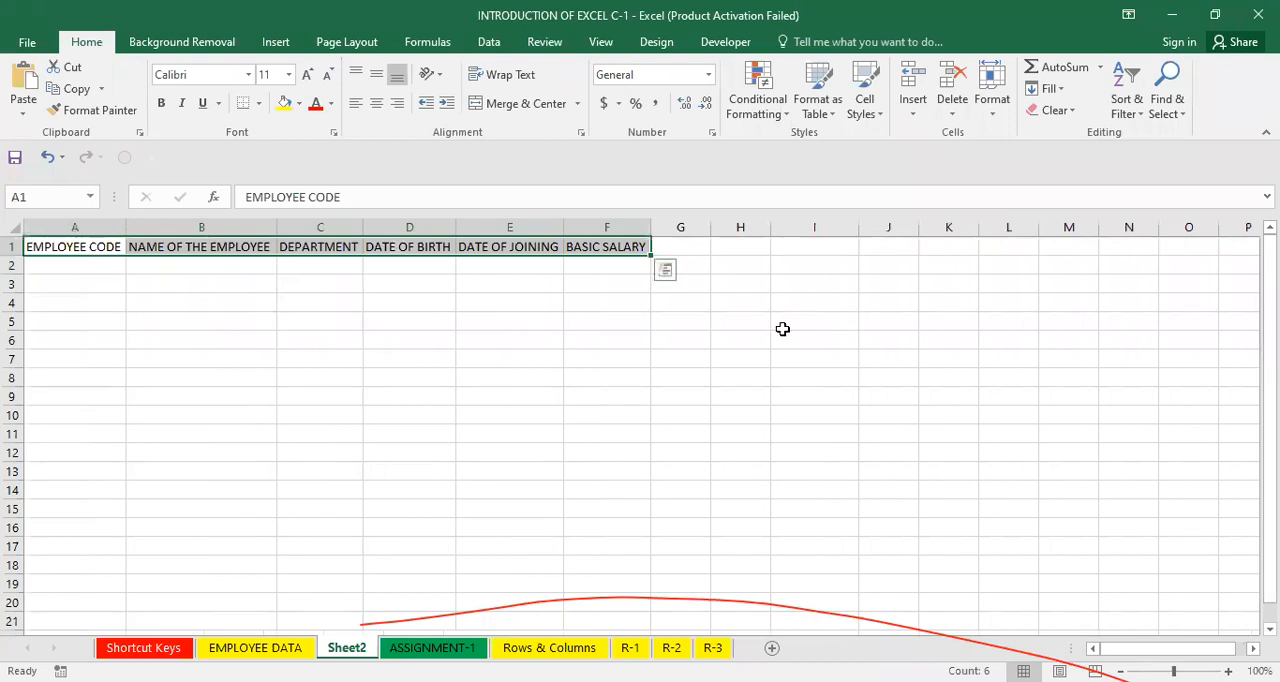
key(ctrl+z)
click(1005, 114)
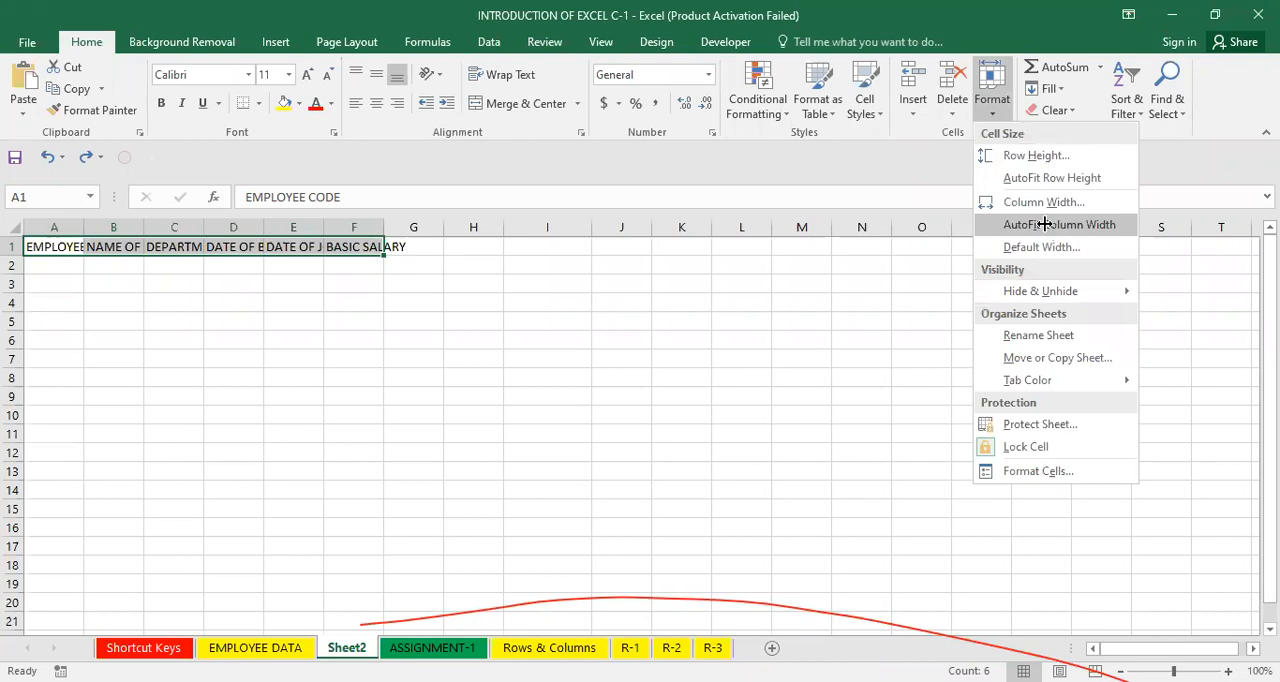
click(1044, 224)
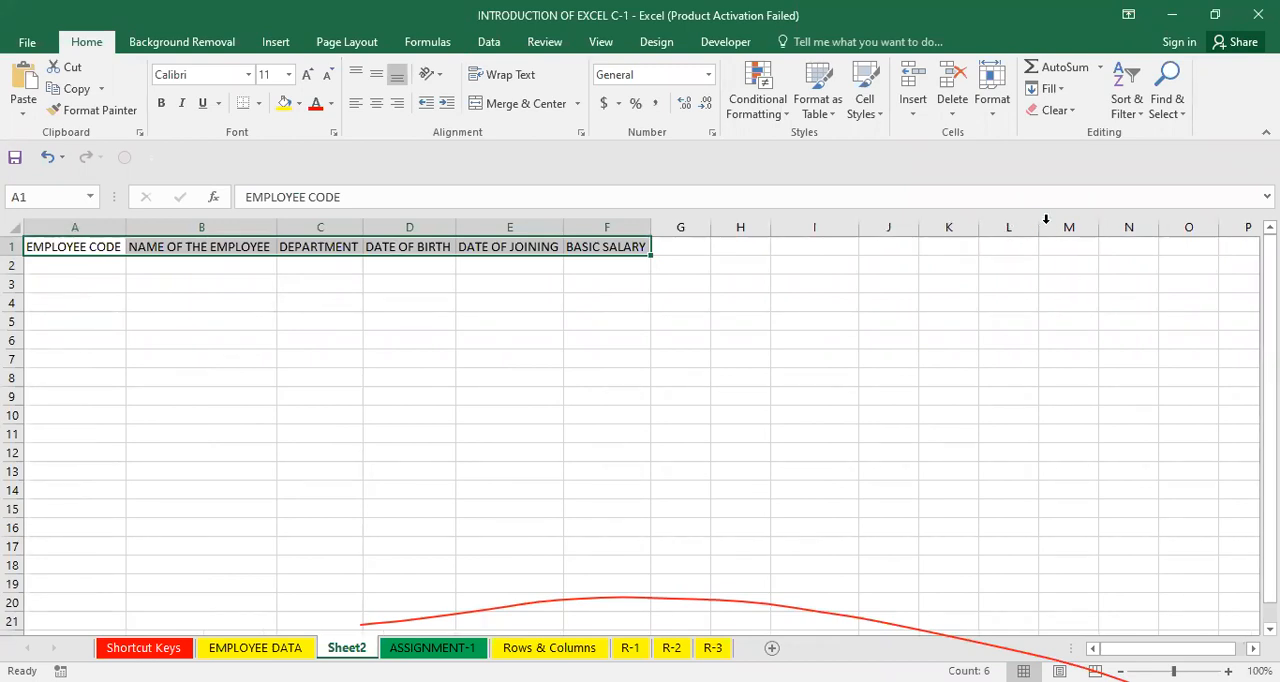
key(ctrl+z)
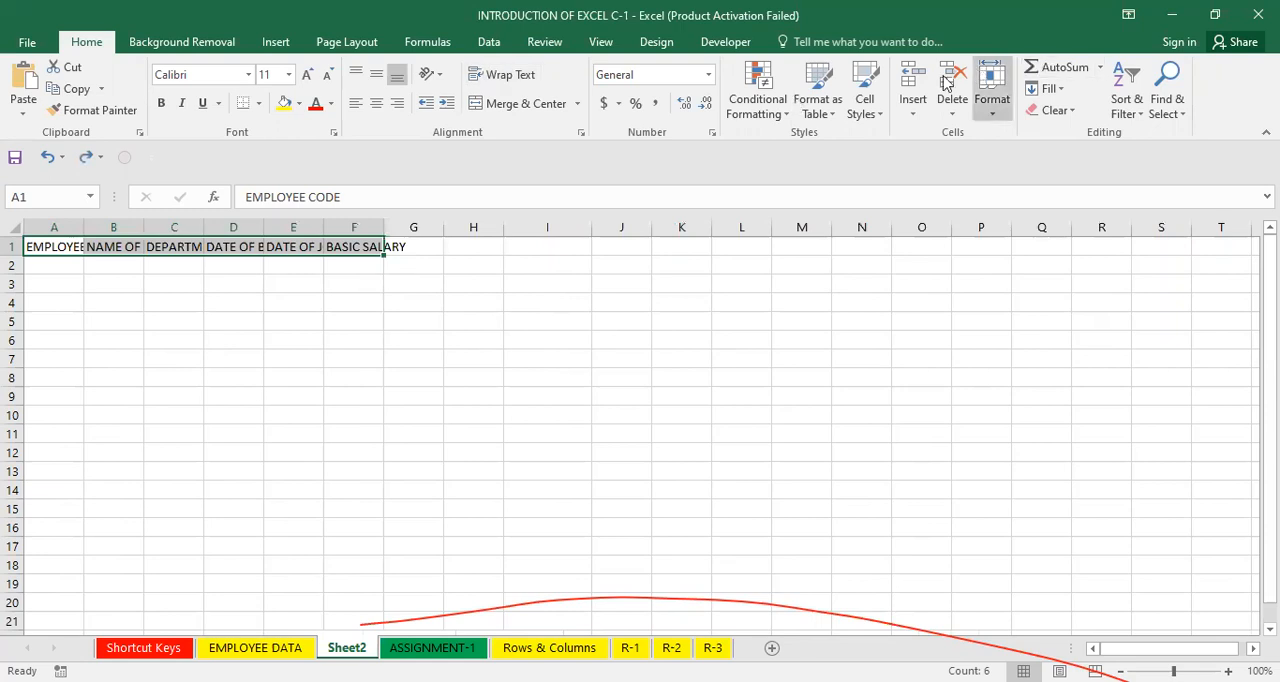
Wrap the text of the headings in A1:F1 and widen columns A to C so the headings fit.
click(507, 80)
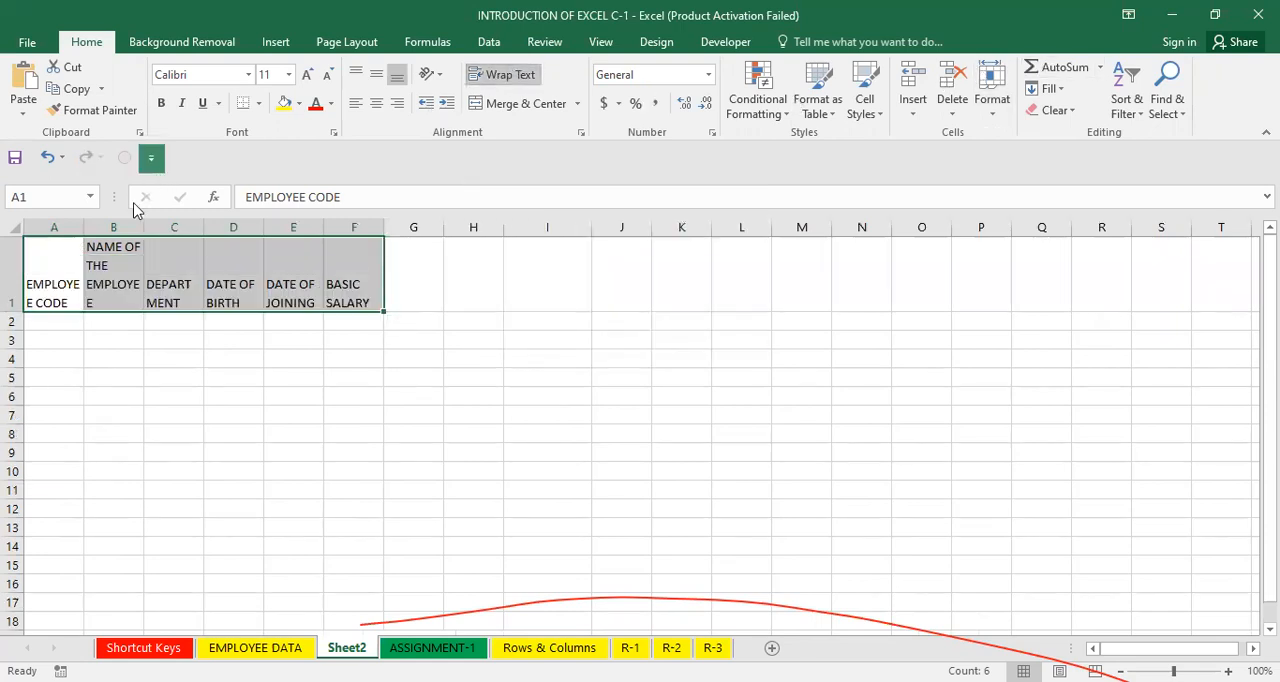
drag(84, 222, 260, 232)
click(402, 329)
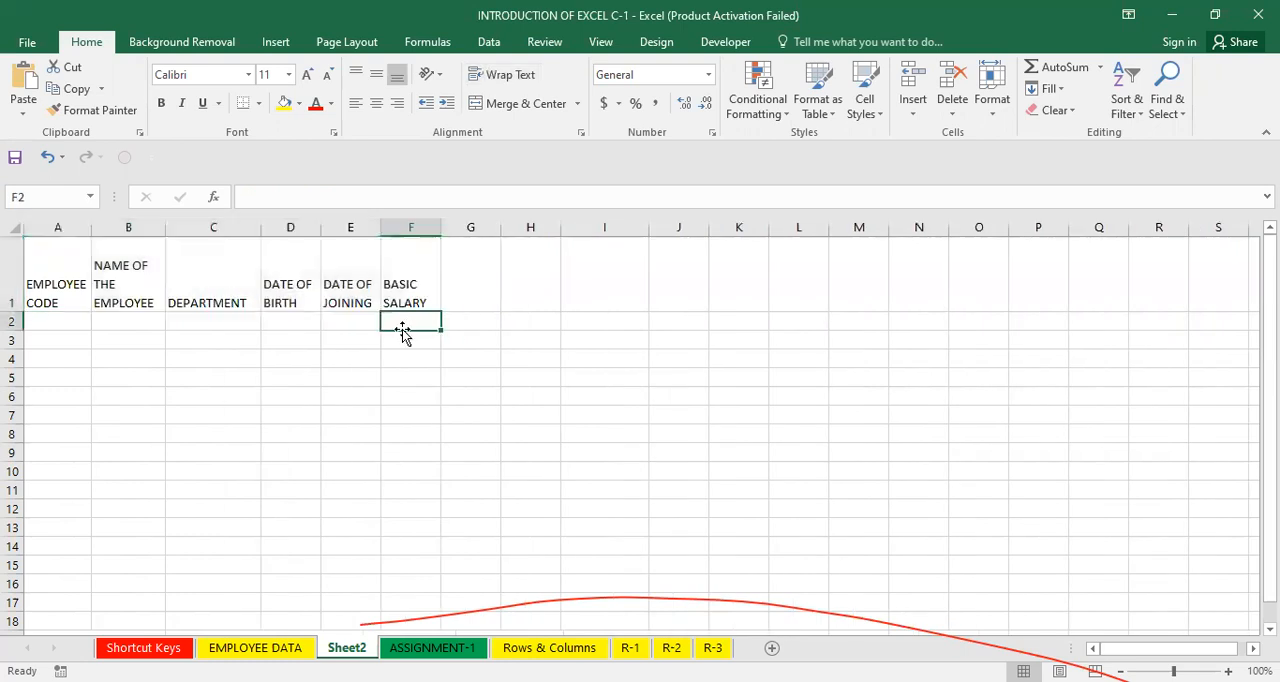
click(182, 323)
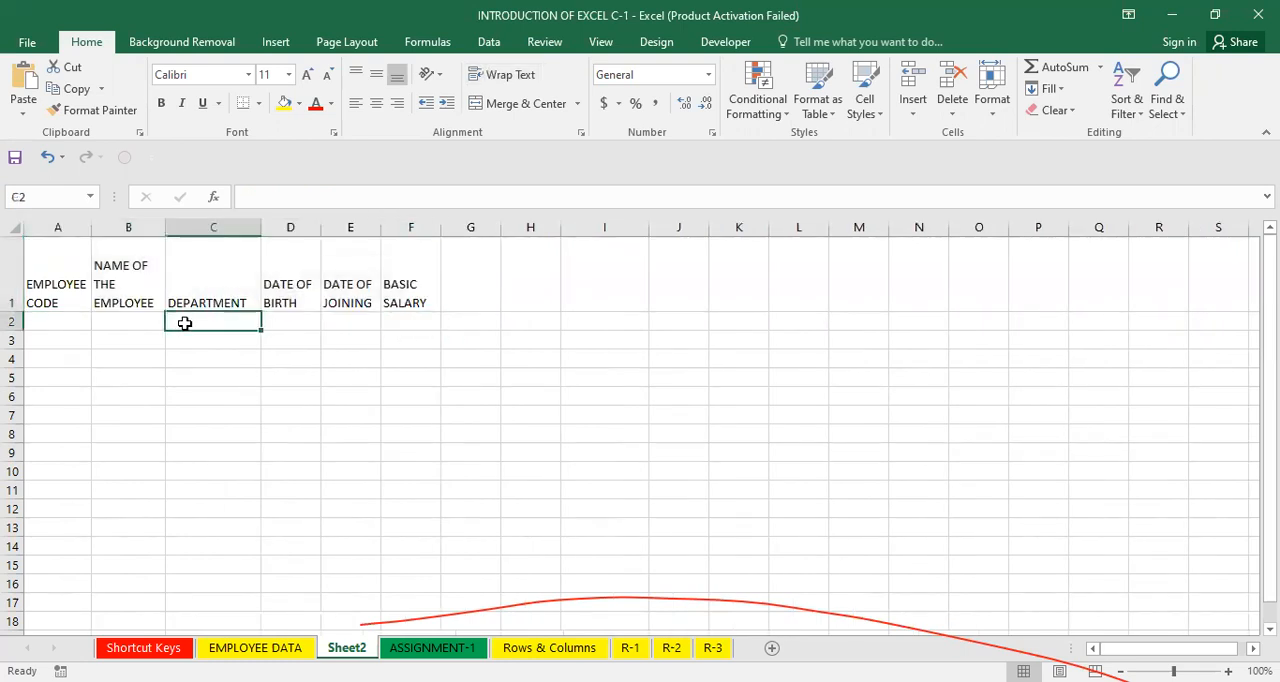
click(380, 431)
click(138, 335)
drag(45, 292, 391, 307)
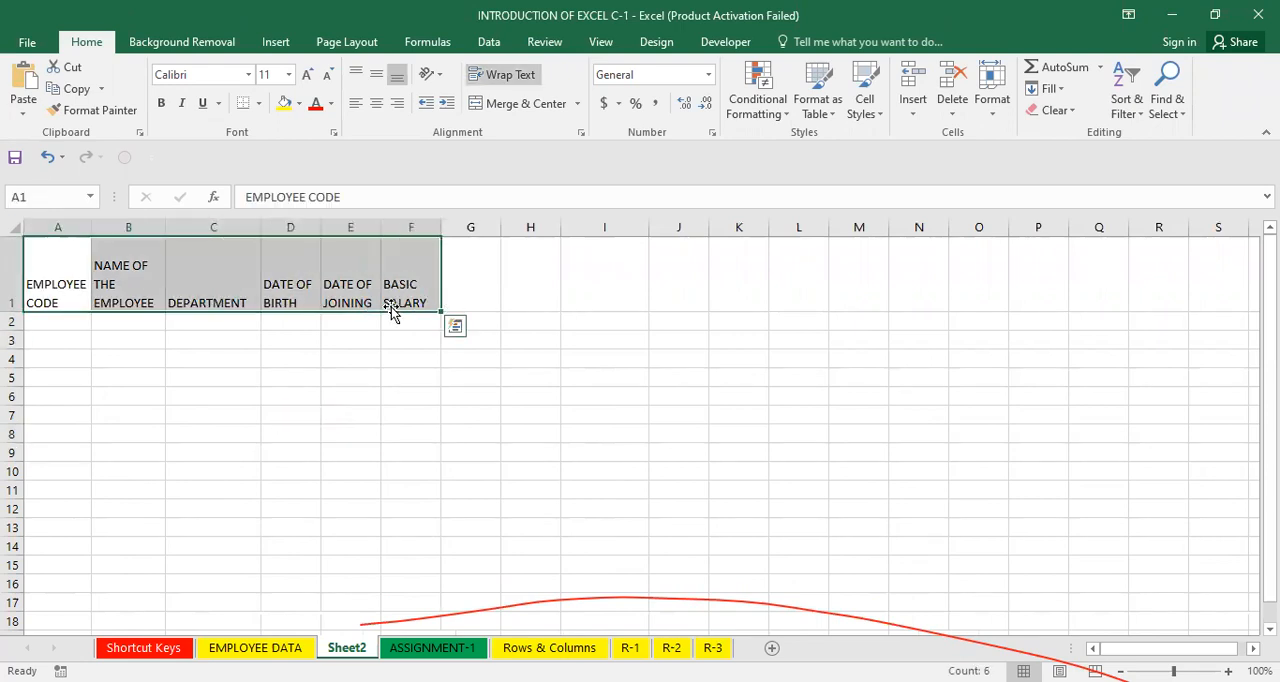
click(578, 295)
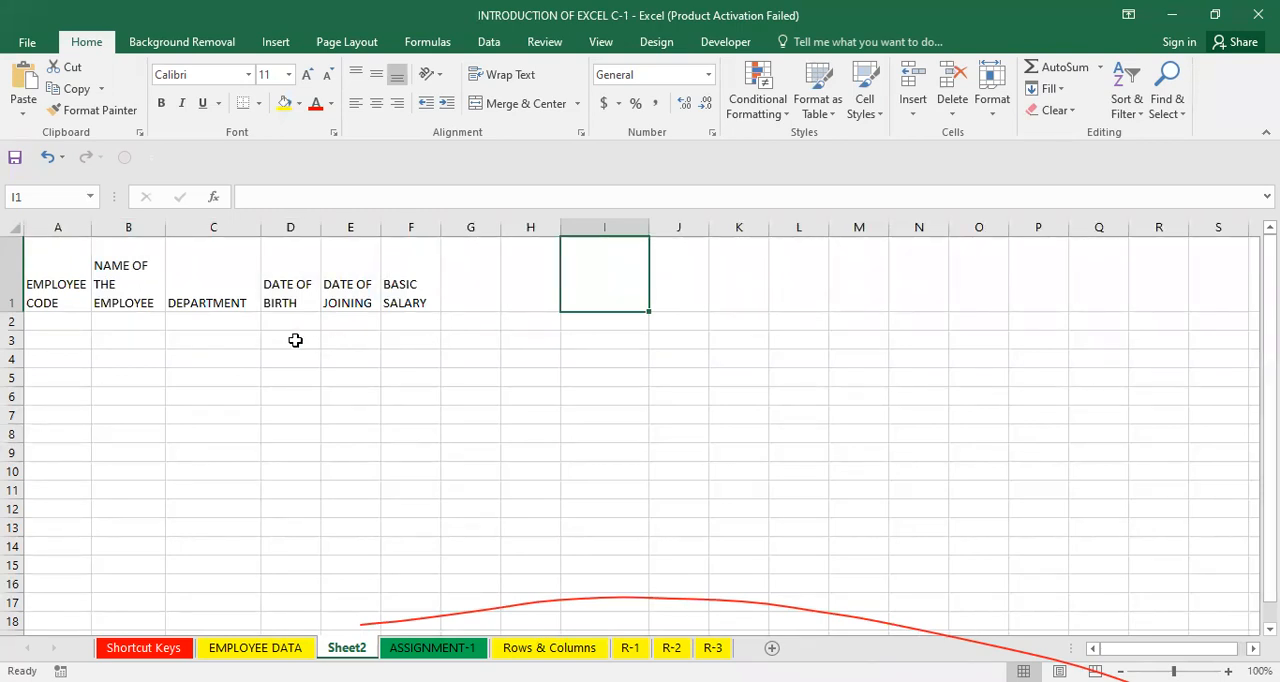
click(236, 337)
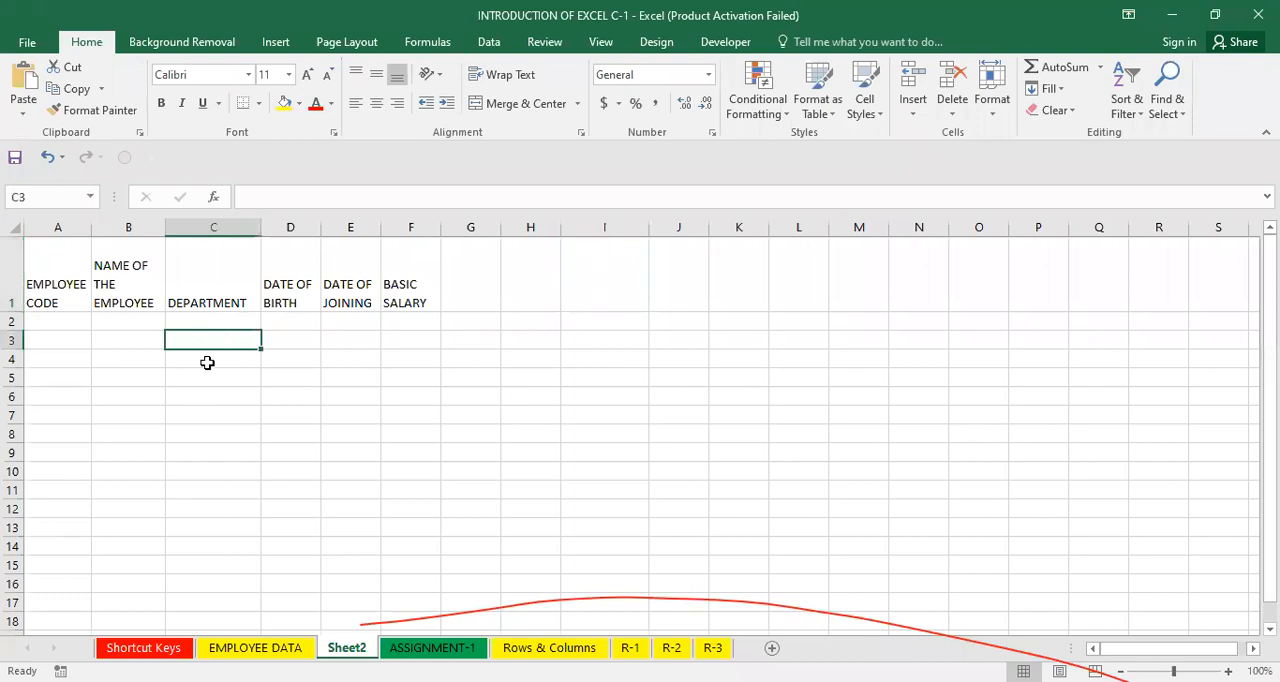
click(112, 360)
Adjust column A's width and row 1's height to suit the wrapped EMPLOYEE CODE heading.
click(47, 275)
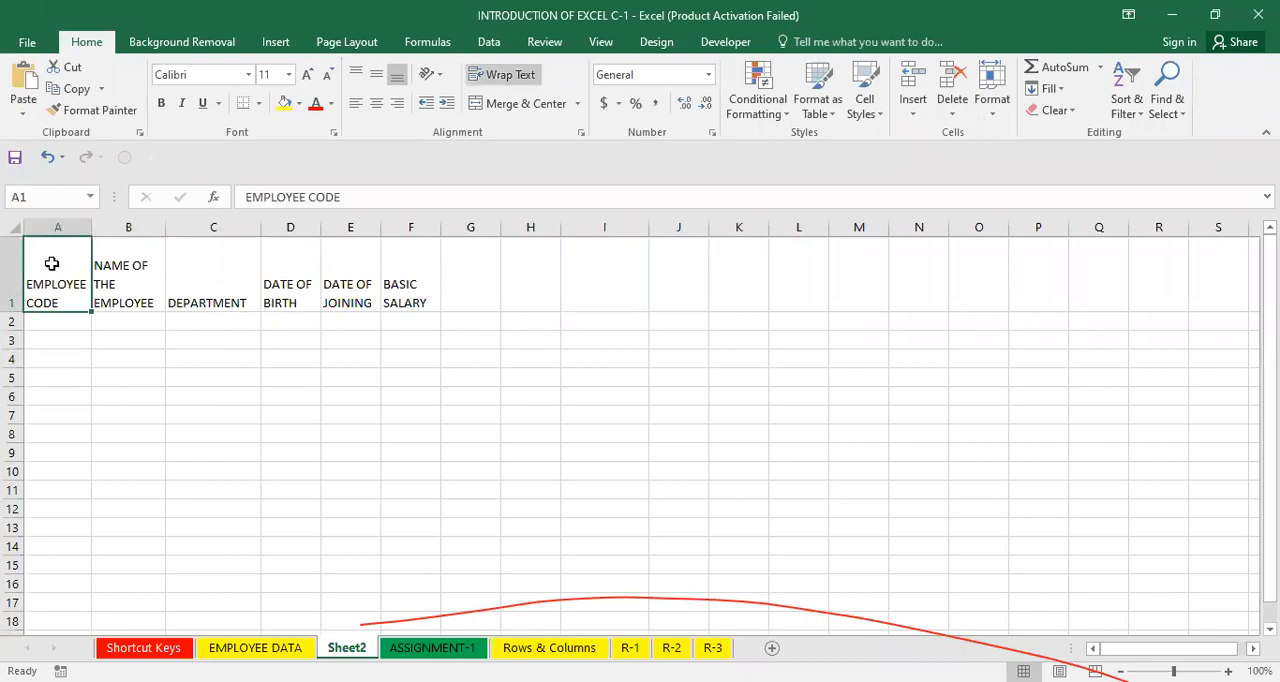
drag(88, 227, 222, 227)
drag(102, 244, 77, 246)
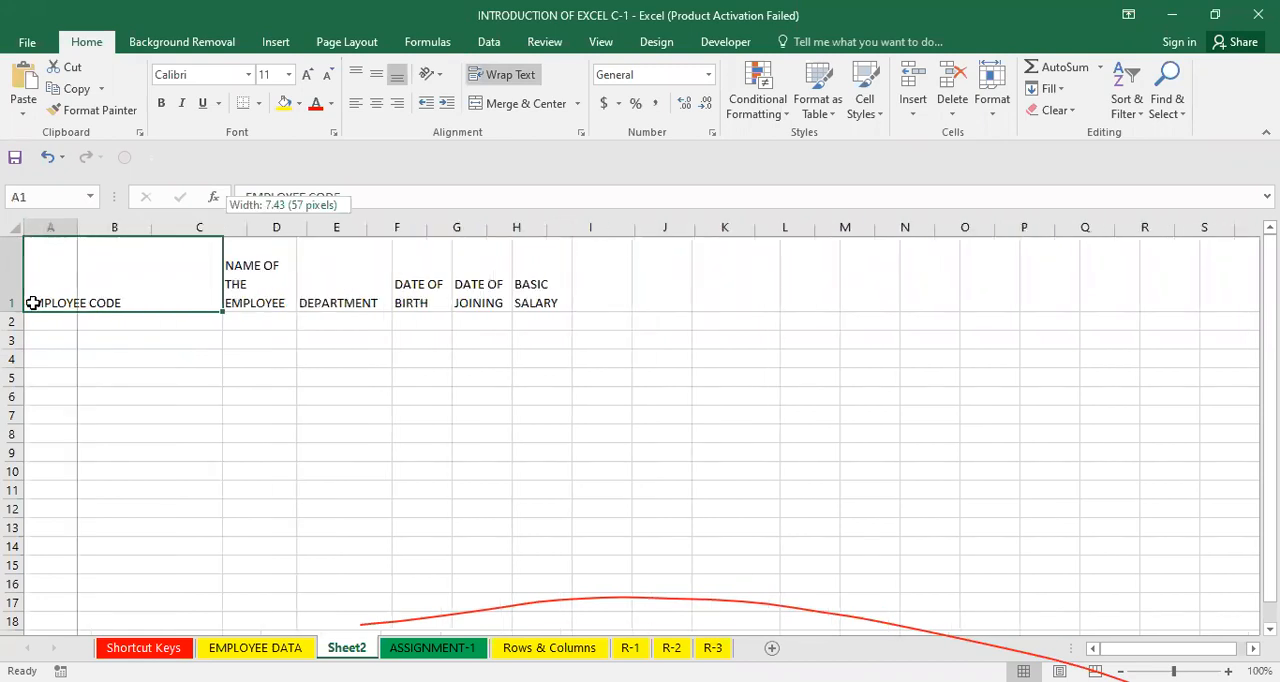
drag(8, 312, 8, 346)
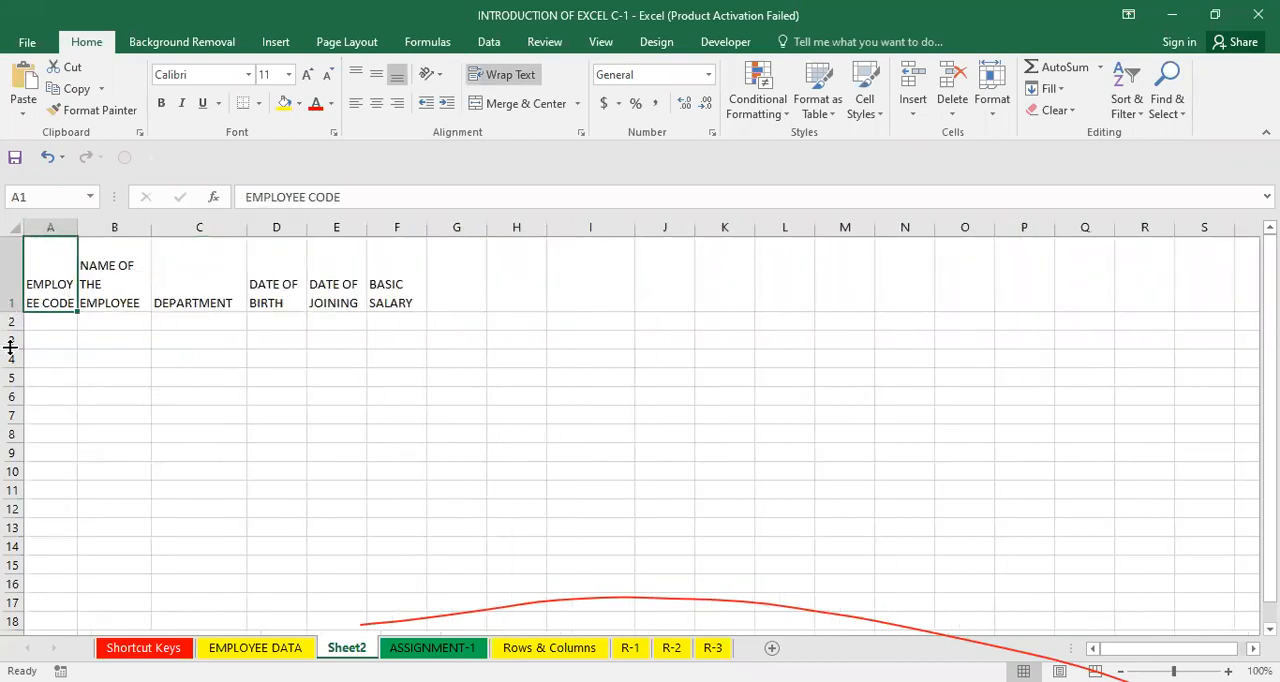
double_click(96, 228)
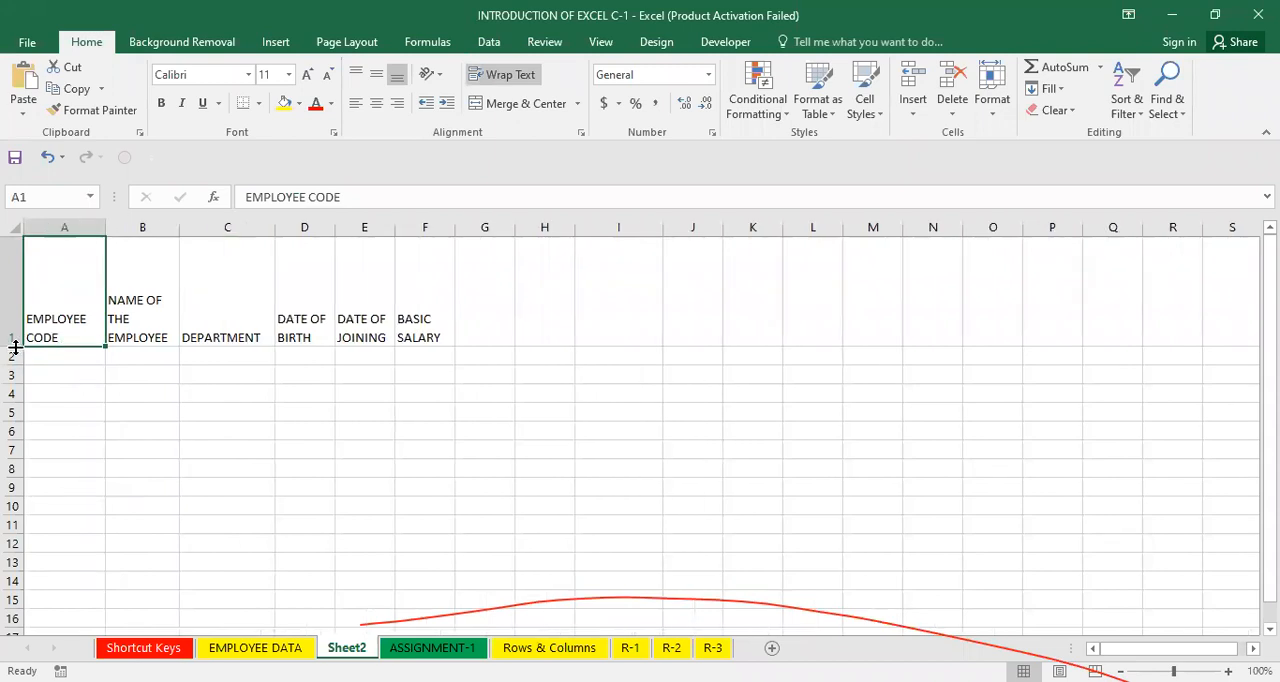
click(286, 300)
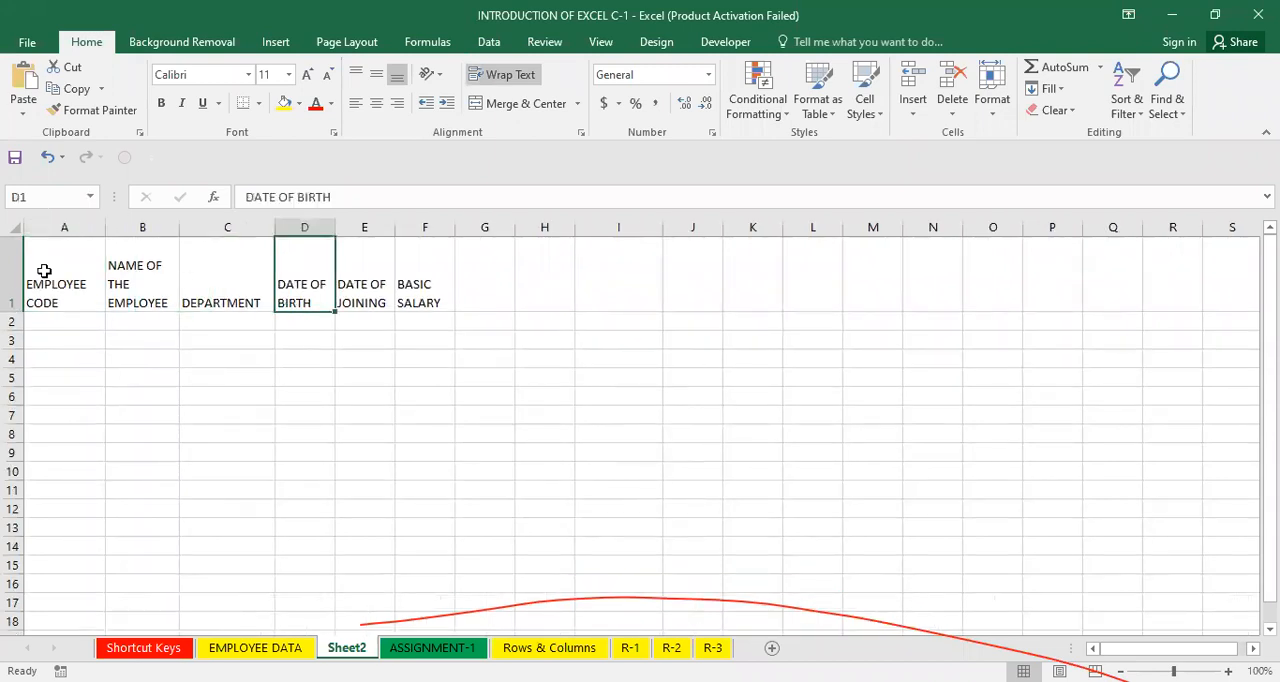
Make the headings in A1:F1 bold, italic and underlined, and fill them with light green.
drag(31, 270, 411, 280)
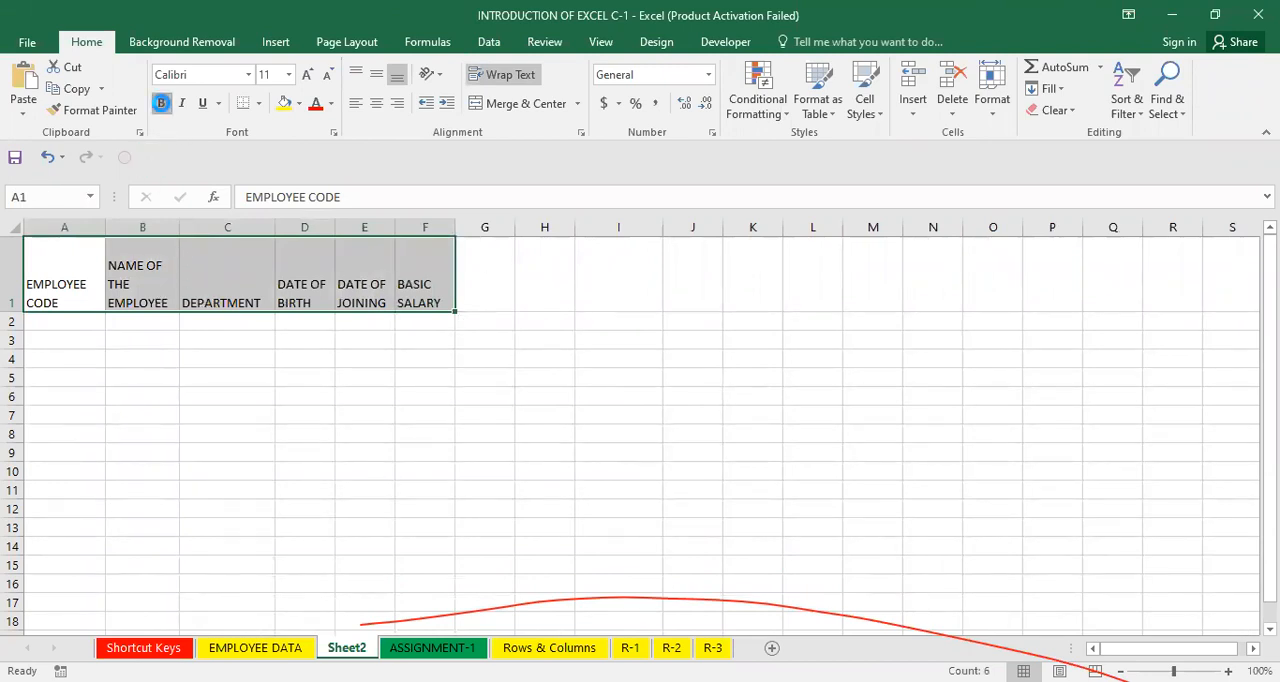
click(163, 103)
click(178, 103)
click(204, 103)
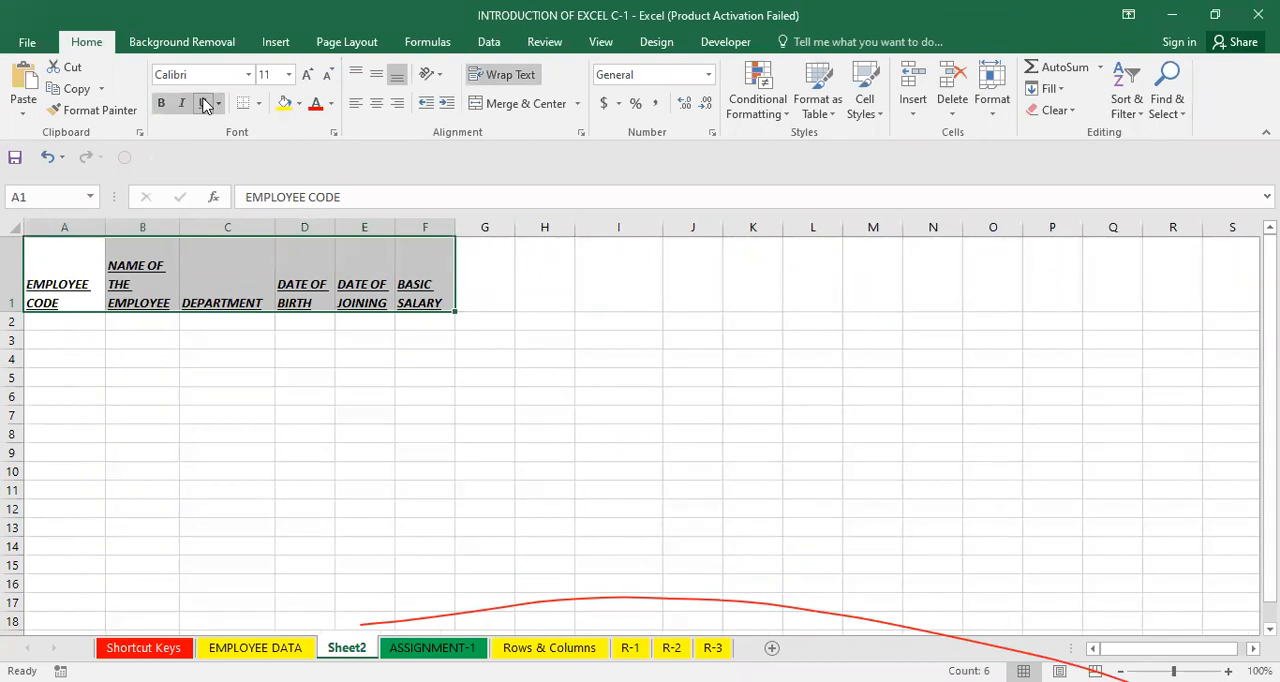
click(299, 104)
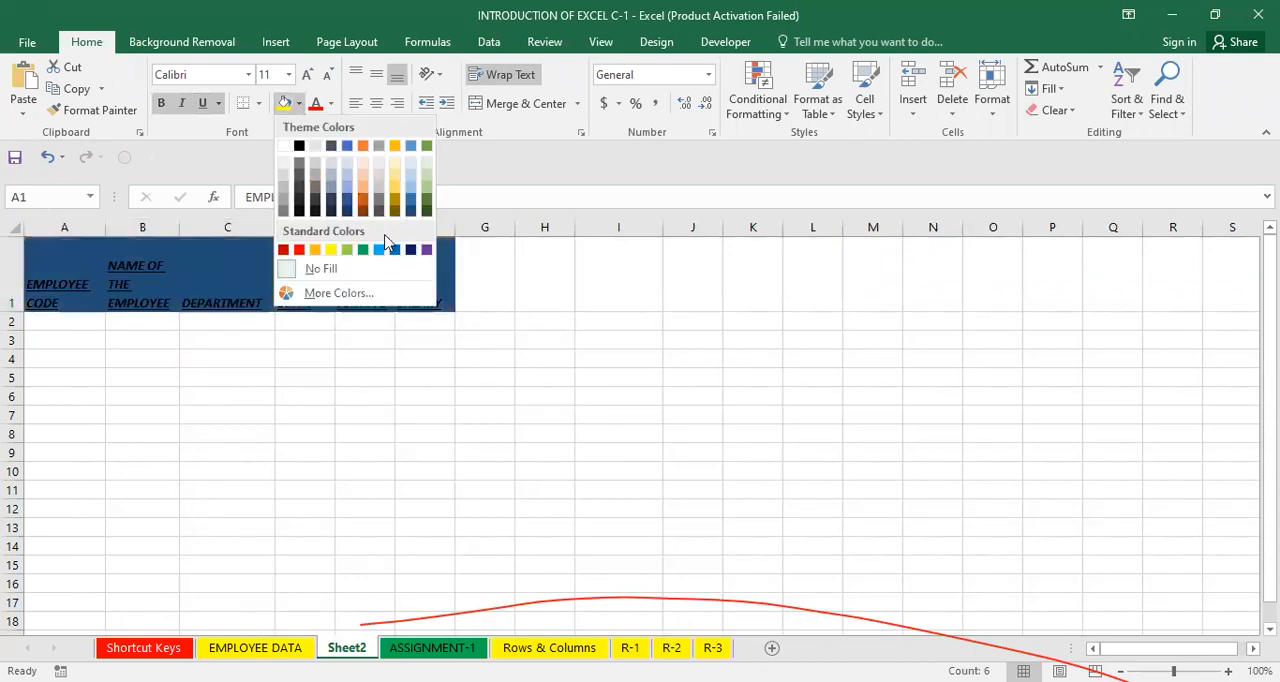
click(430, 180)
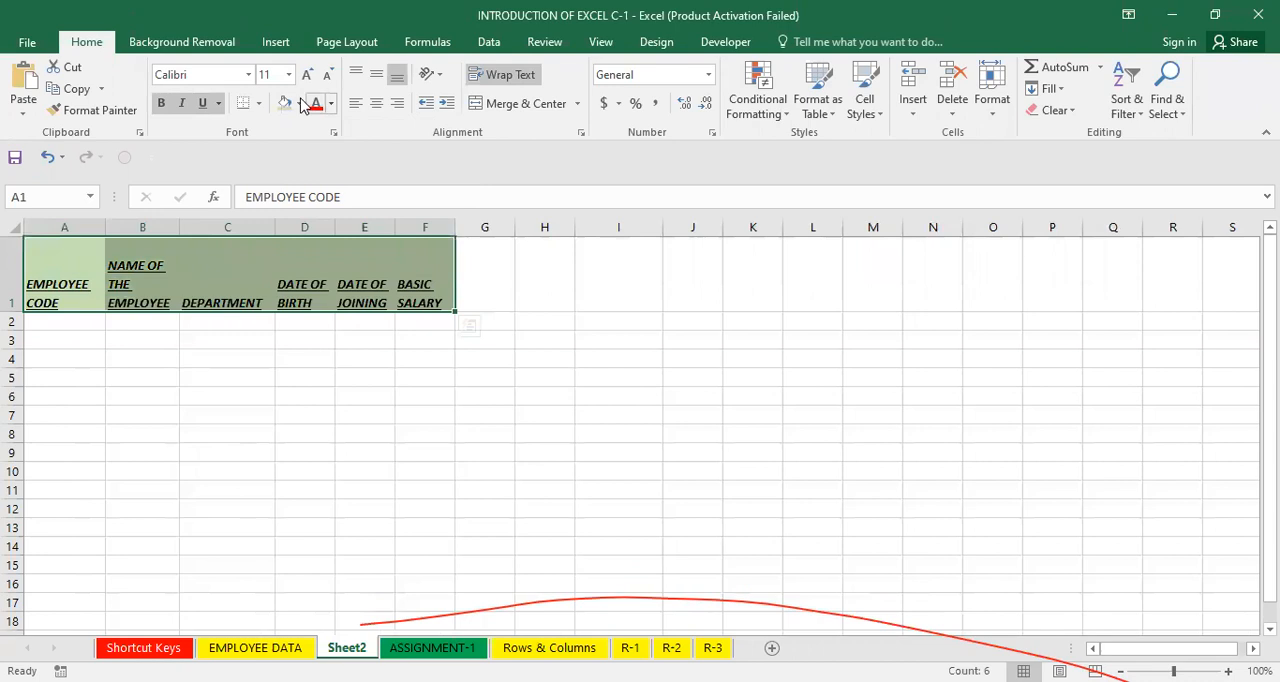
Open Format Cells for the headings in A1:F1 and set a two-color gradient fill of light green and orange.
right_click(388, 264)
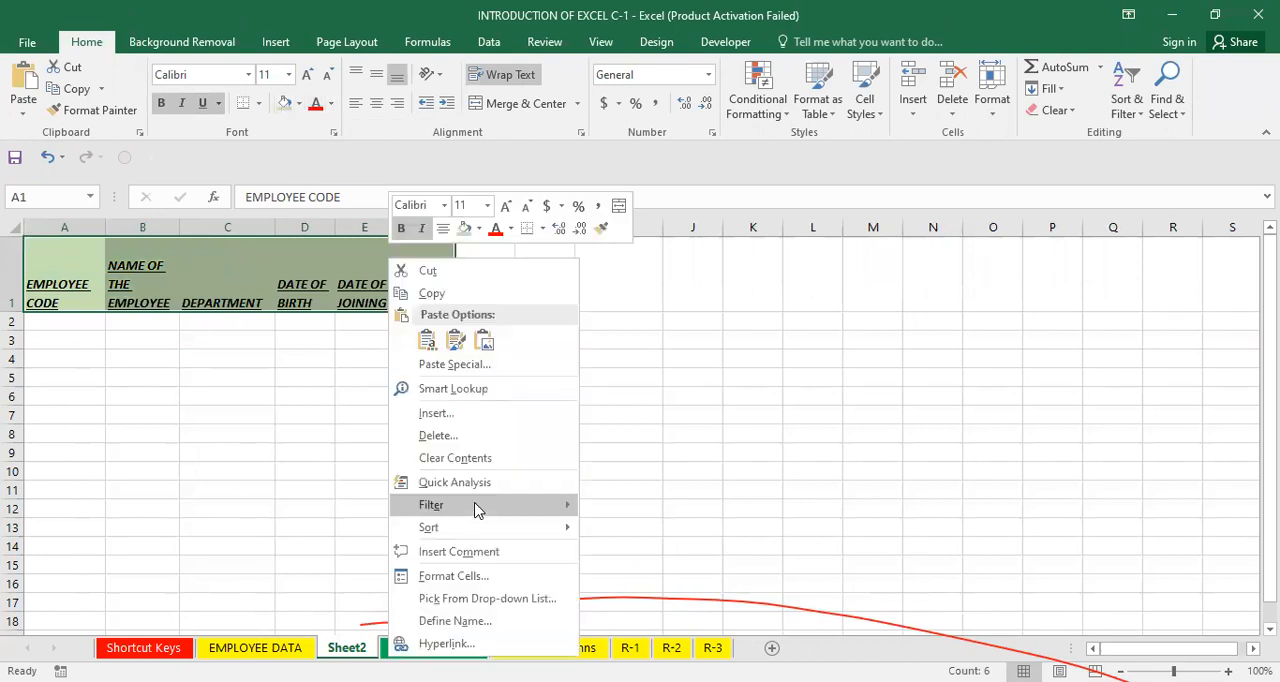
click(474, 578)
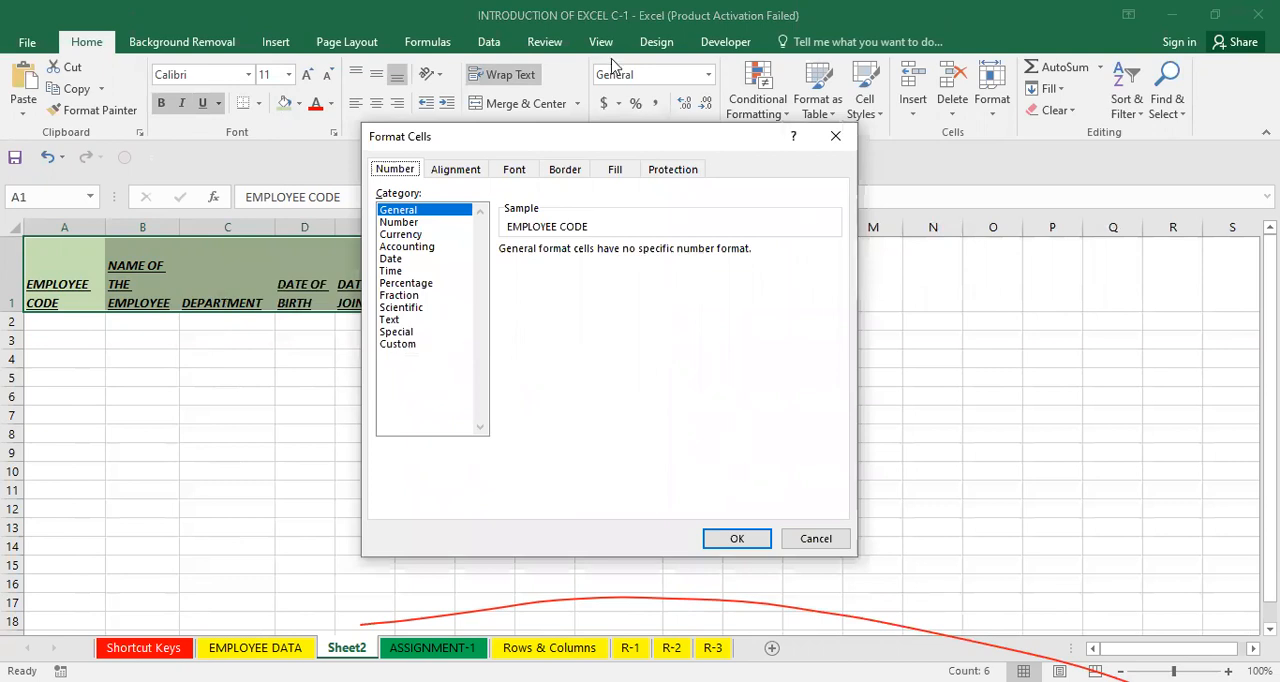
click(403, 178)
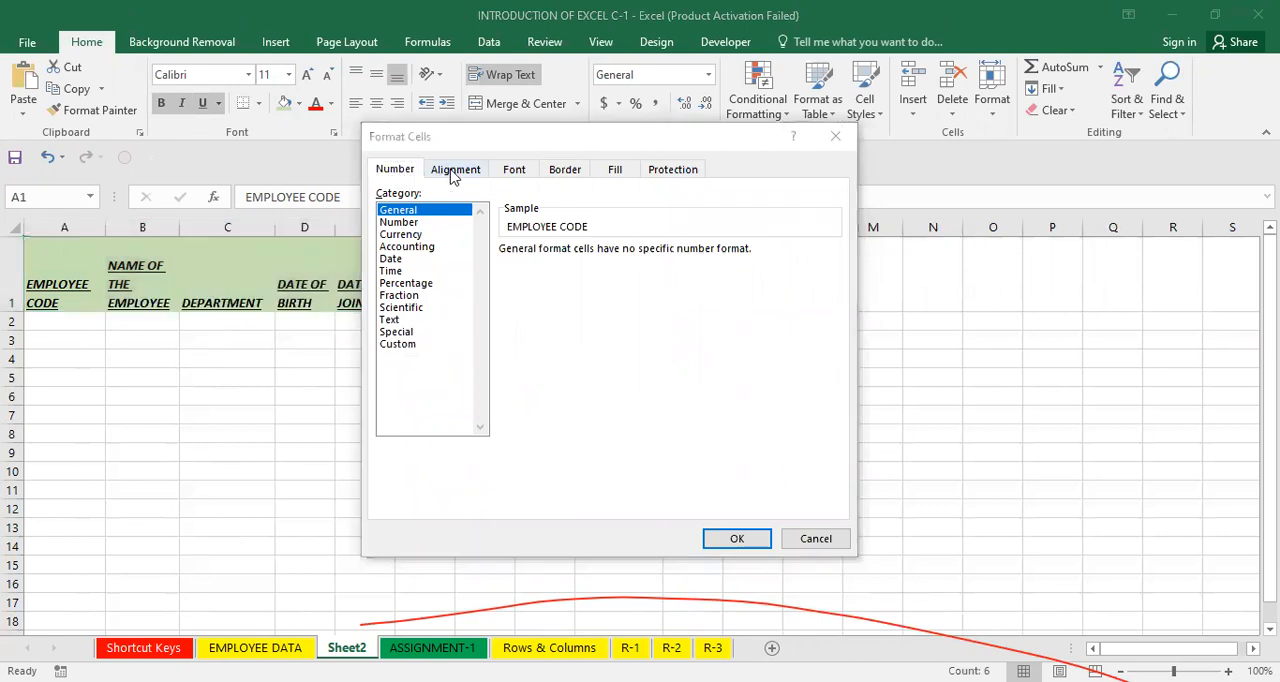
click(512, 175)
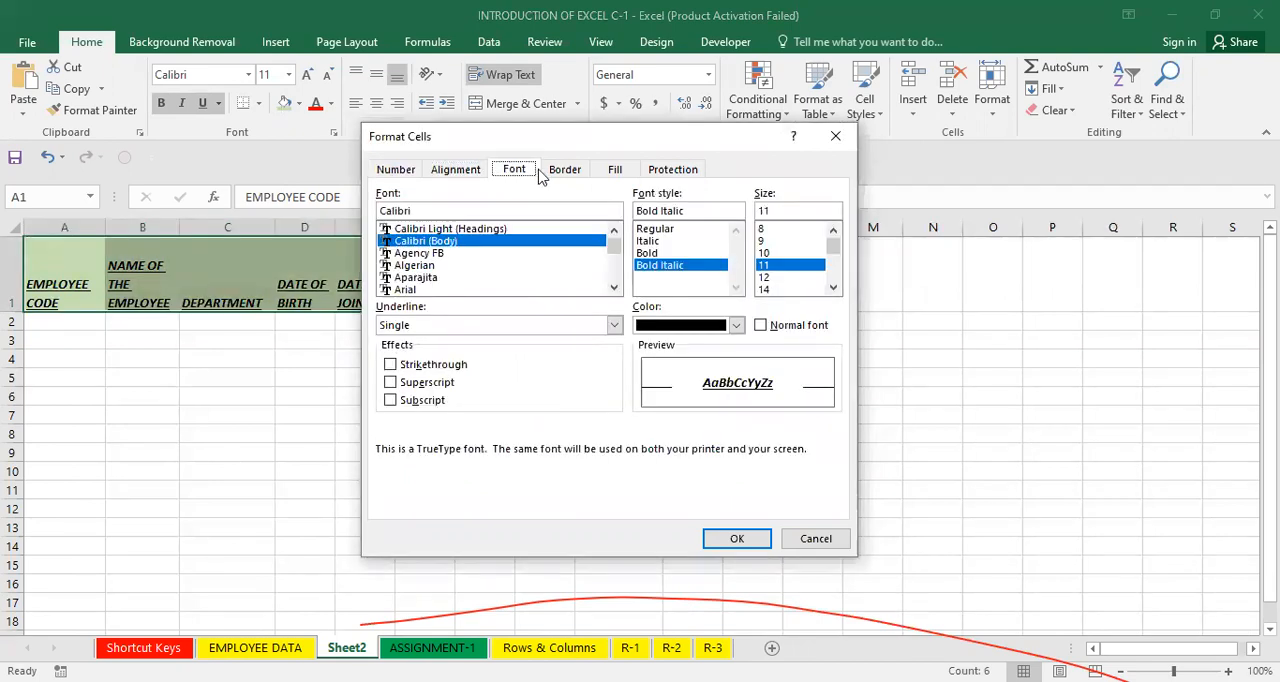
click(560, 173)
click(612, 172)
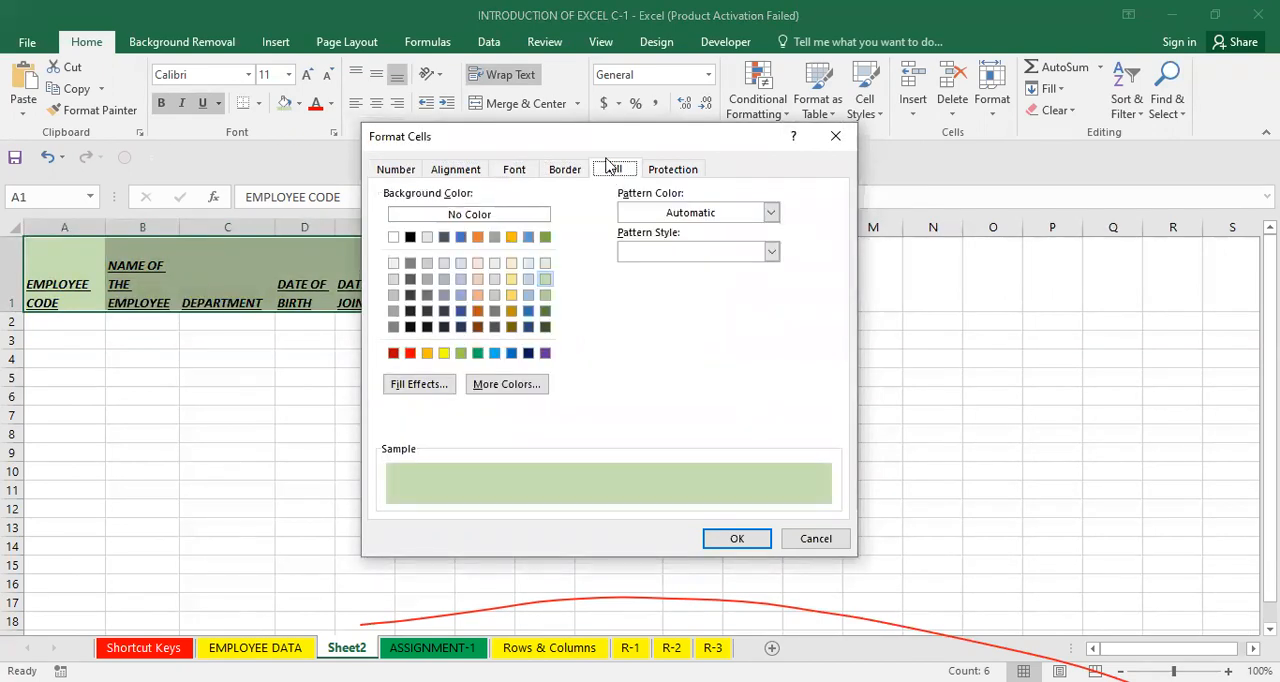
click(419, 384)
drag(547, 251, 791, 158)
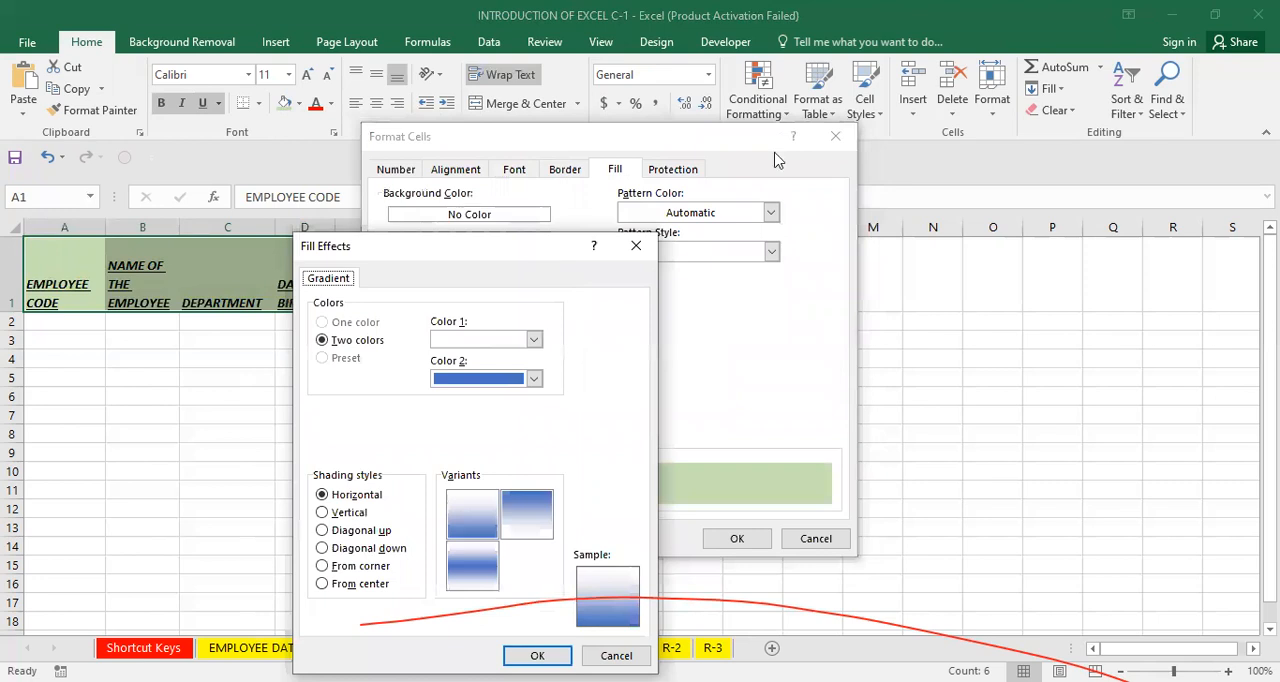
click(773, 249)
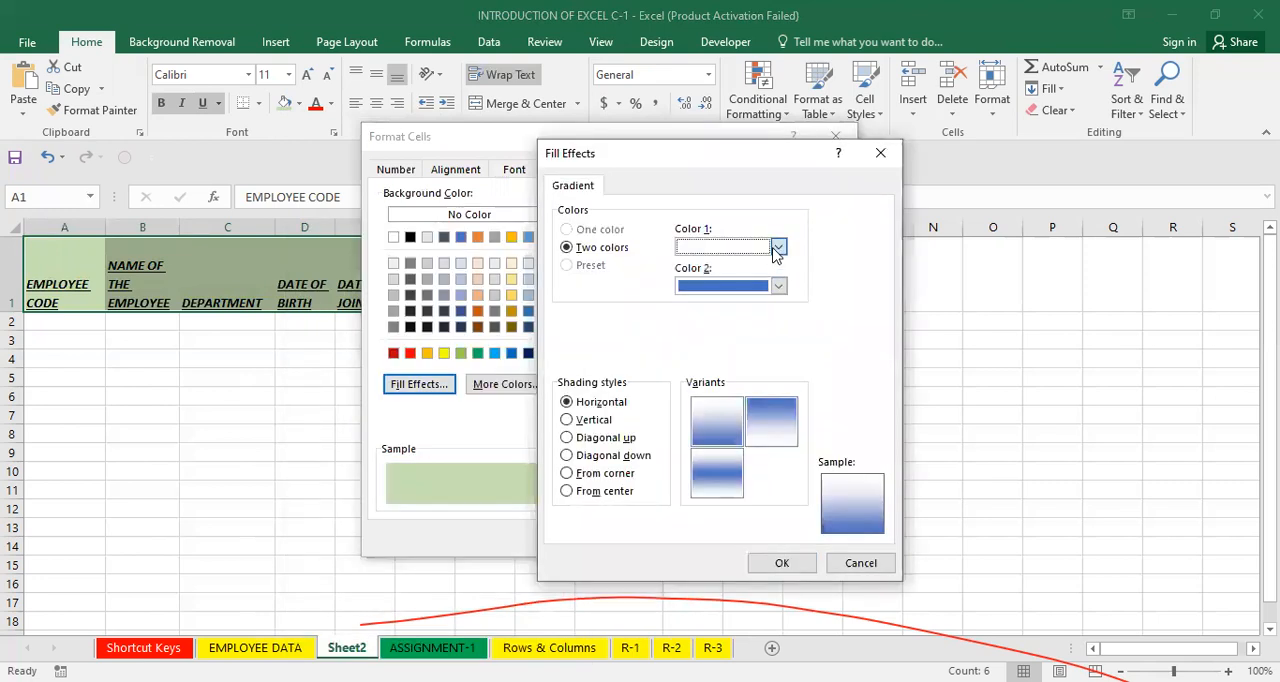
click(777, 248)
click(827, 314)
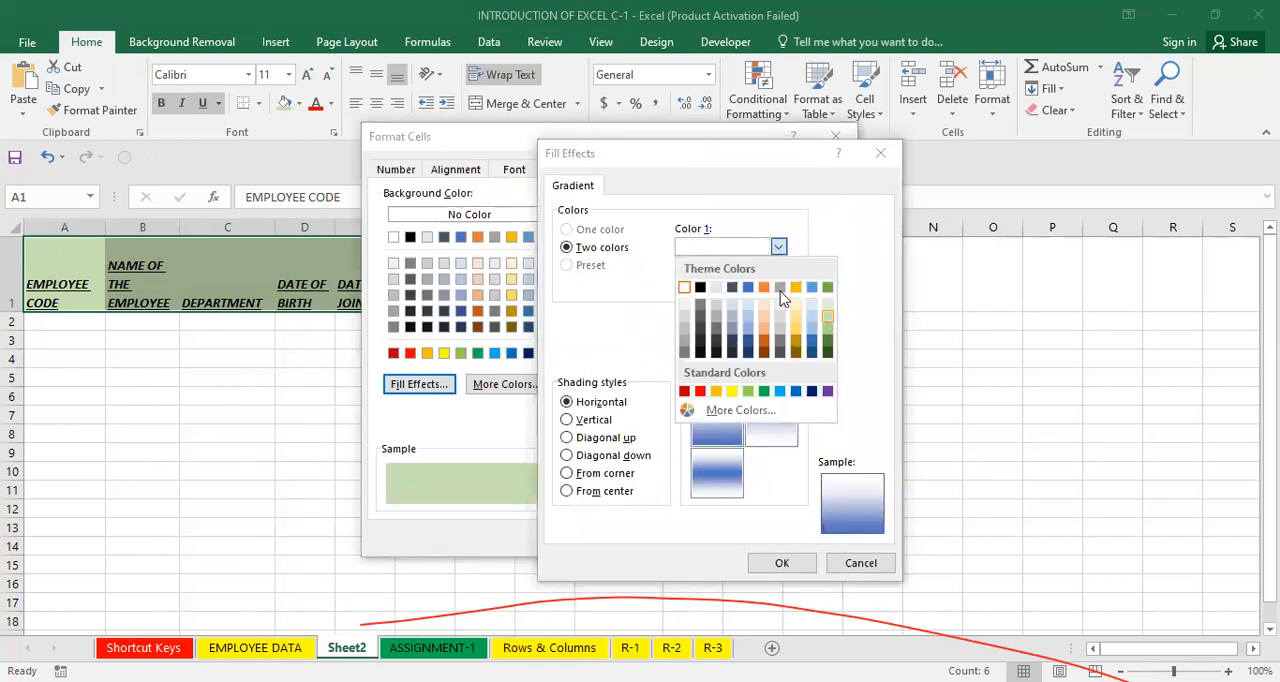
click(780, 290)
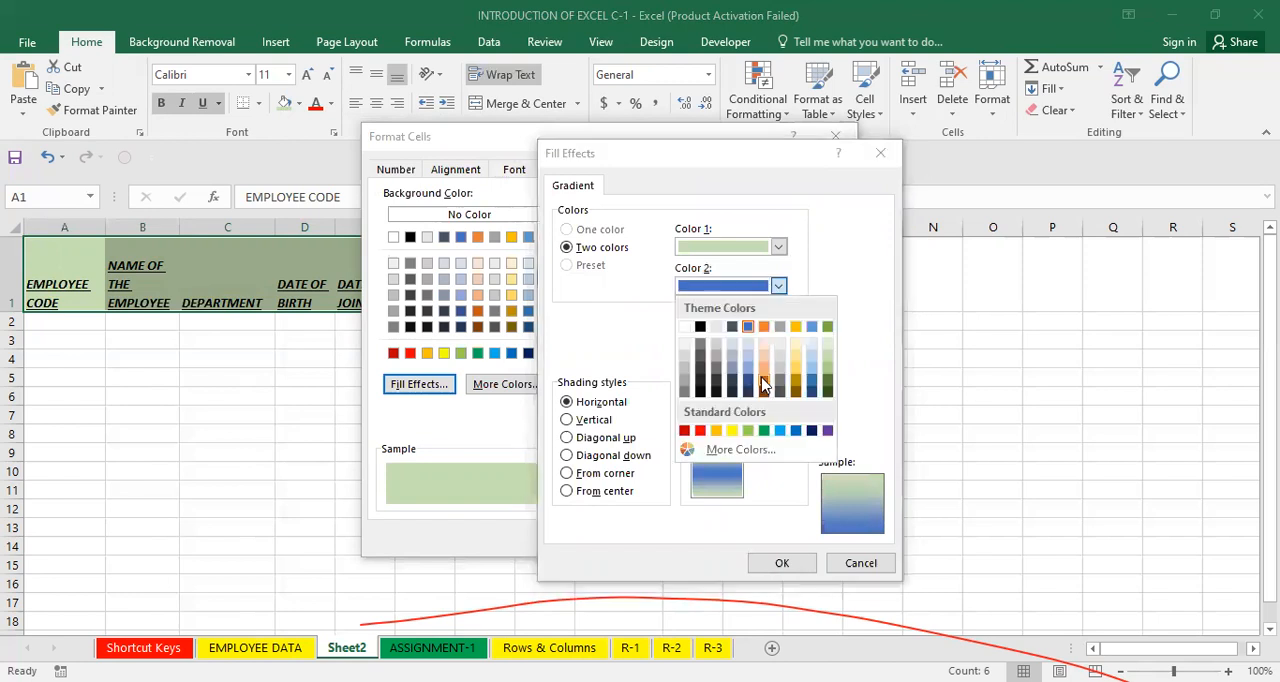
click(763, 385)
Set the gradient shading style to From center and apply the fill to the headings.
click(590, 420)
click(601, 440)
click(604, 456)
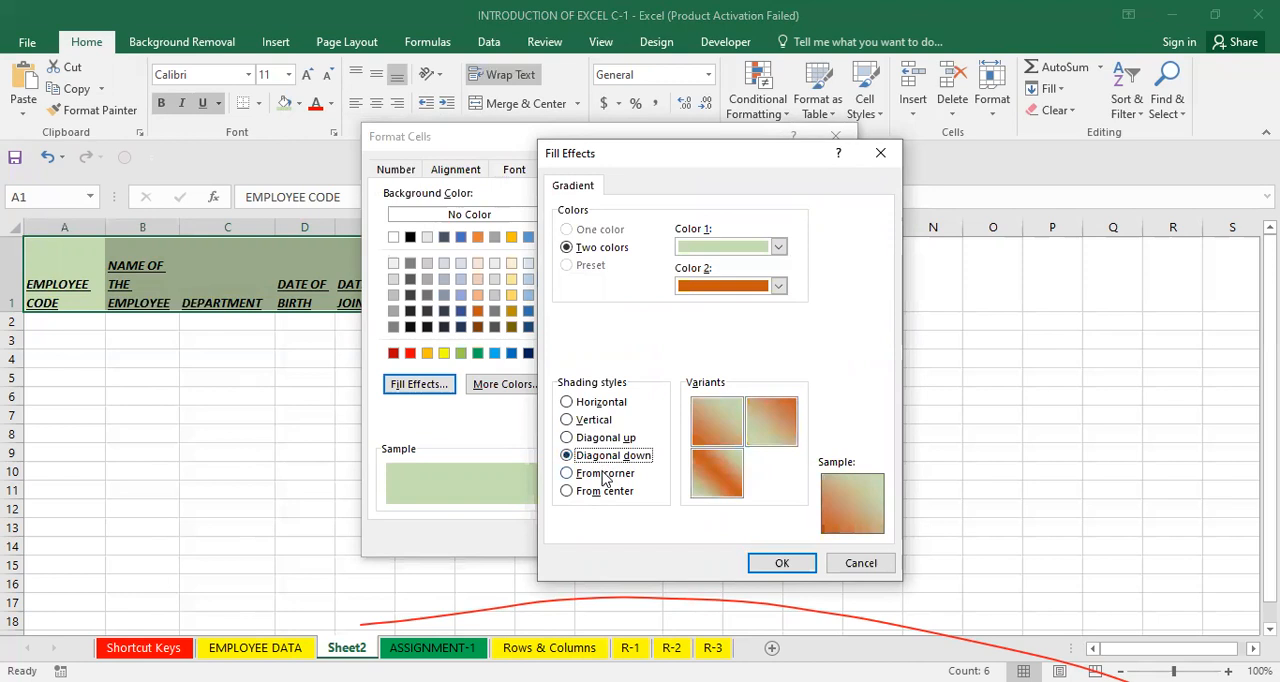
click(604, 476)
click(611, 501)
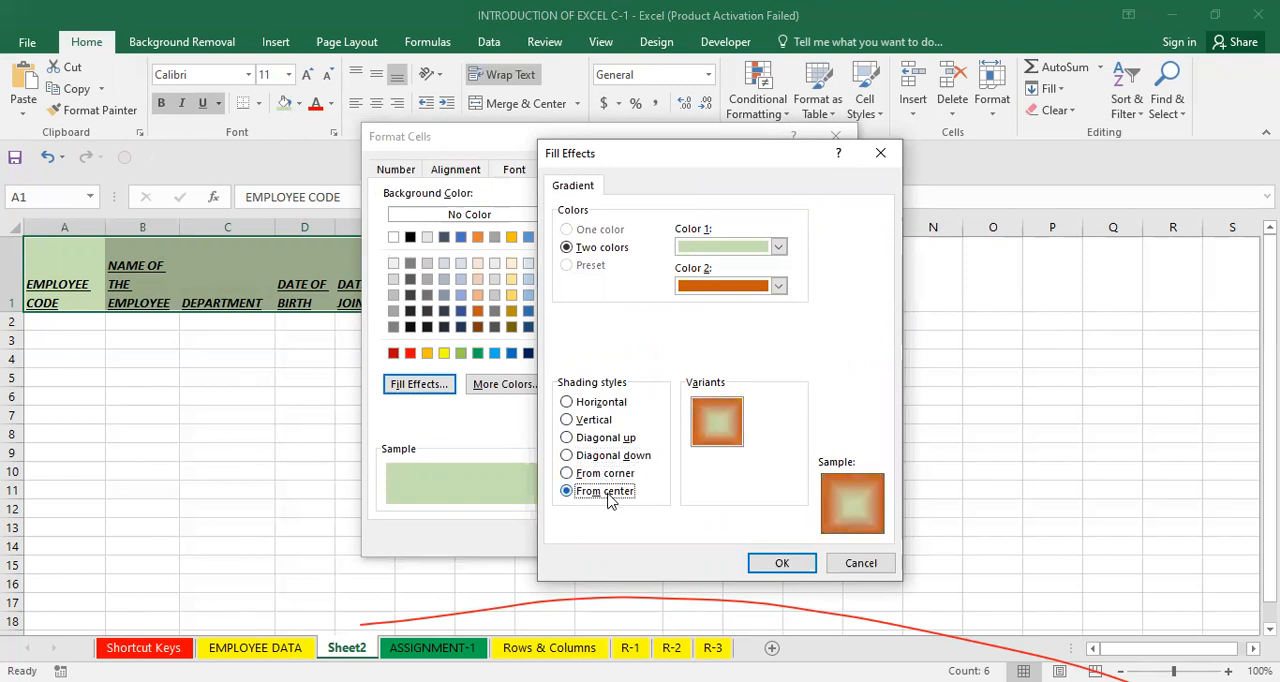
click(756, 561)
click(739, 549)
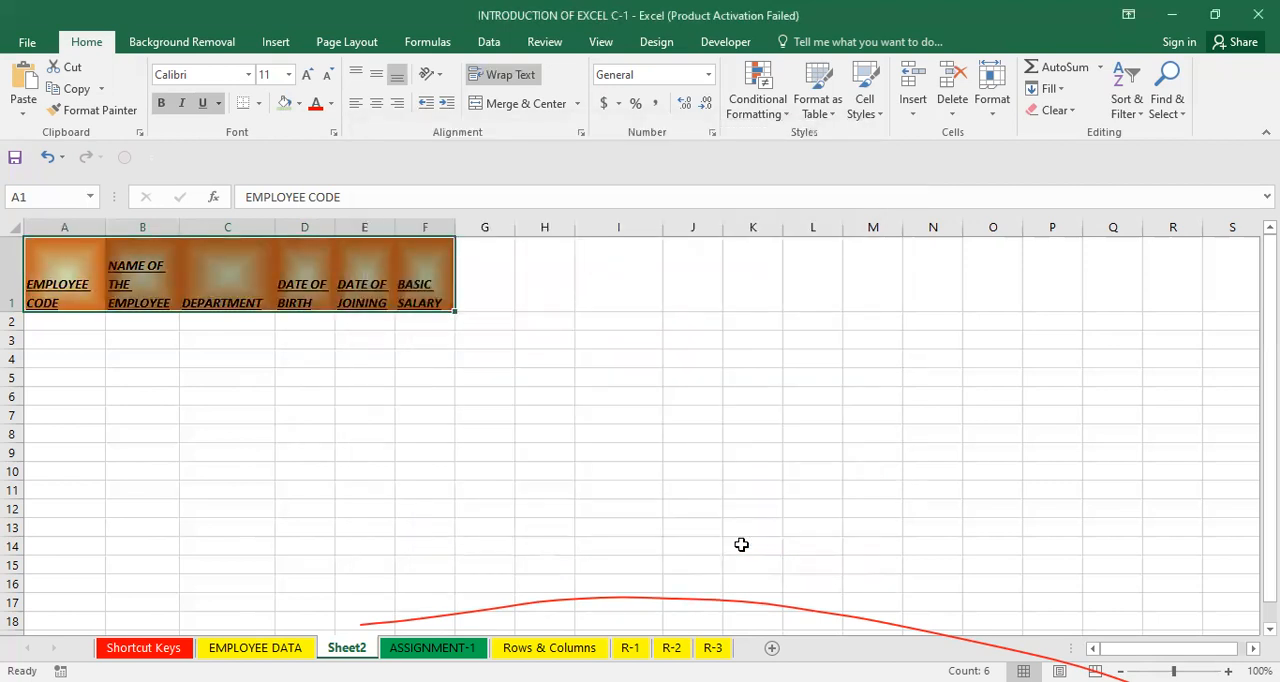
Change the headings' gradient first color to a pale gold tint and apply it.
click(299, 104)
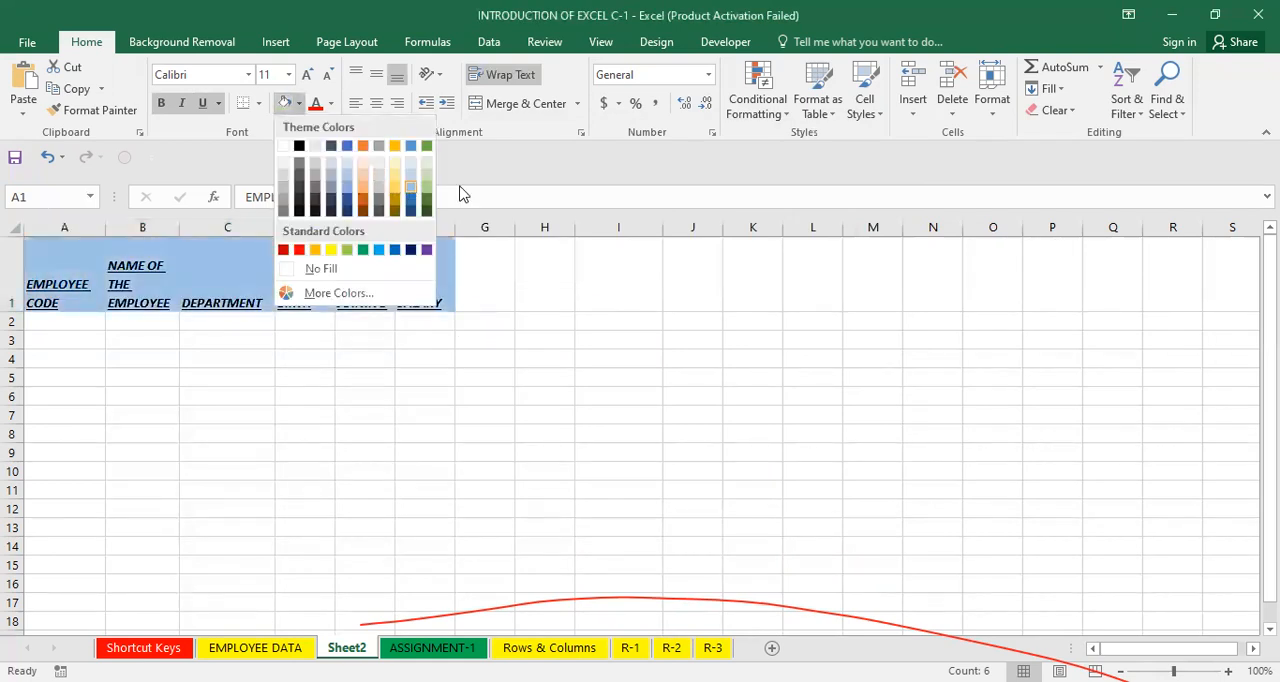
click(544, 222)
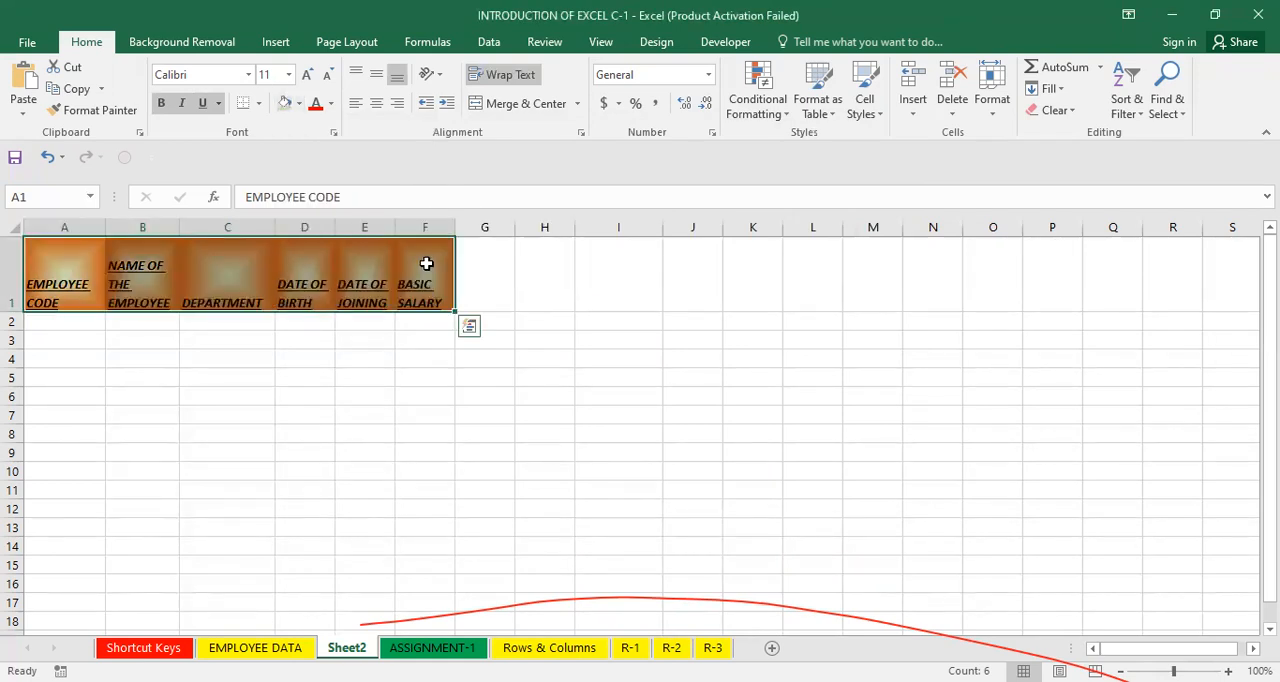
right_click(426, 263)
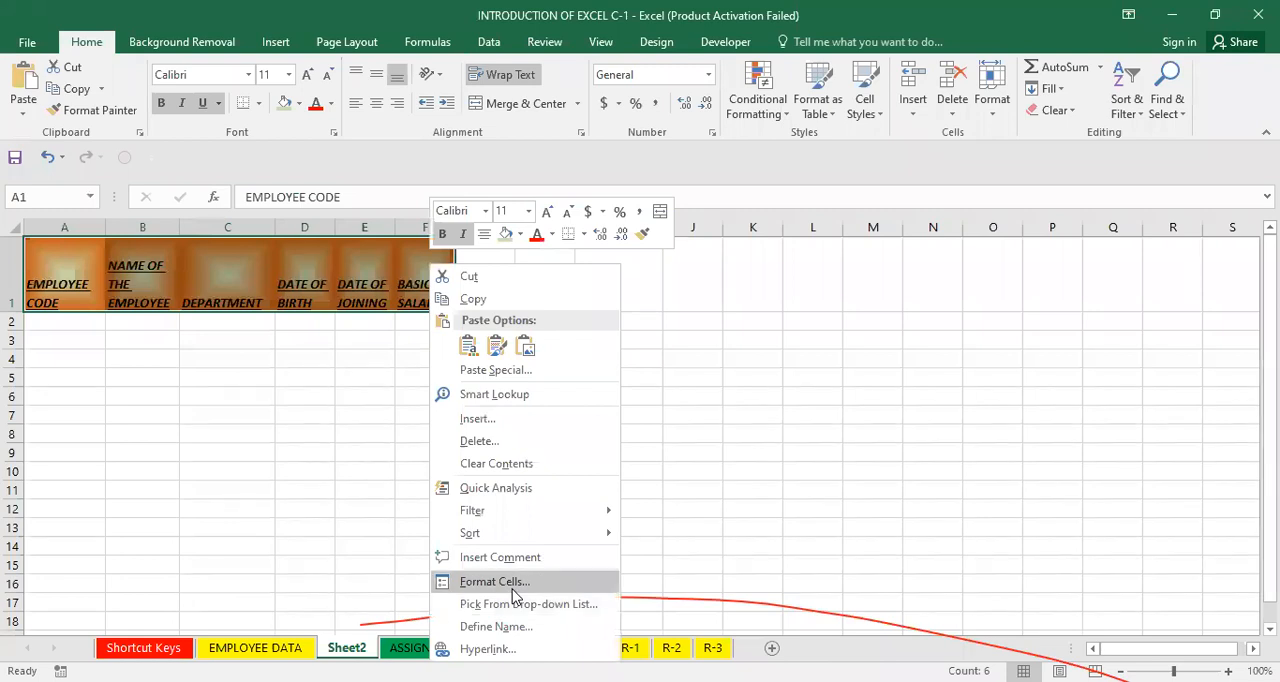
click(513, 588)
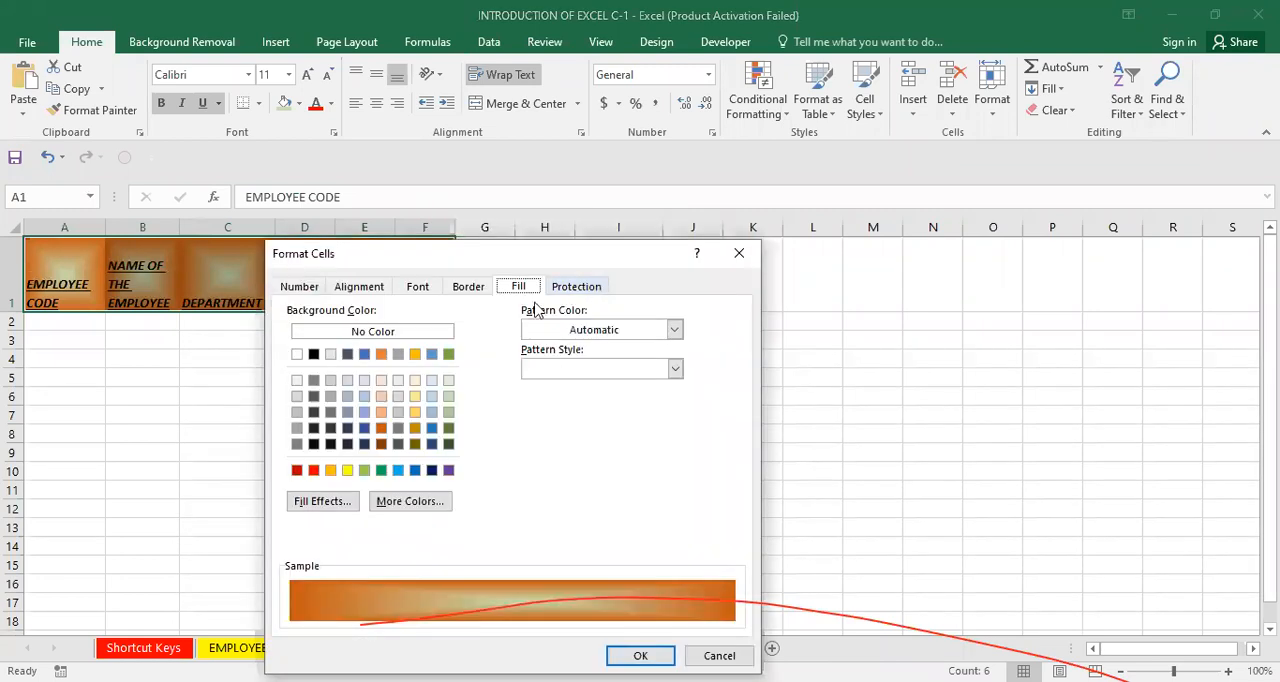
click(355, 503)
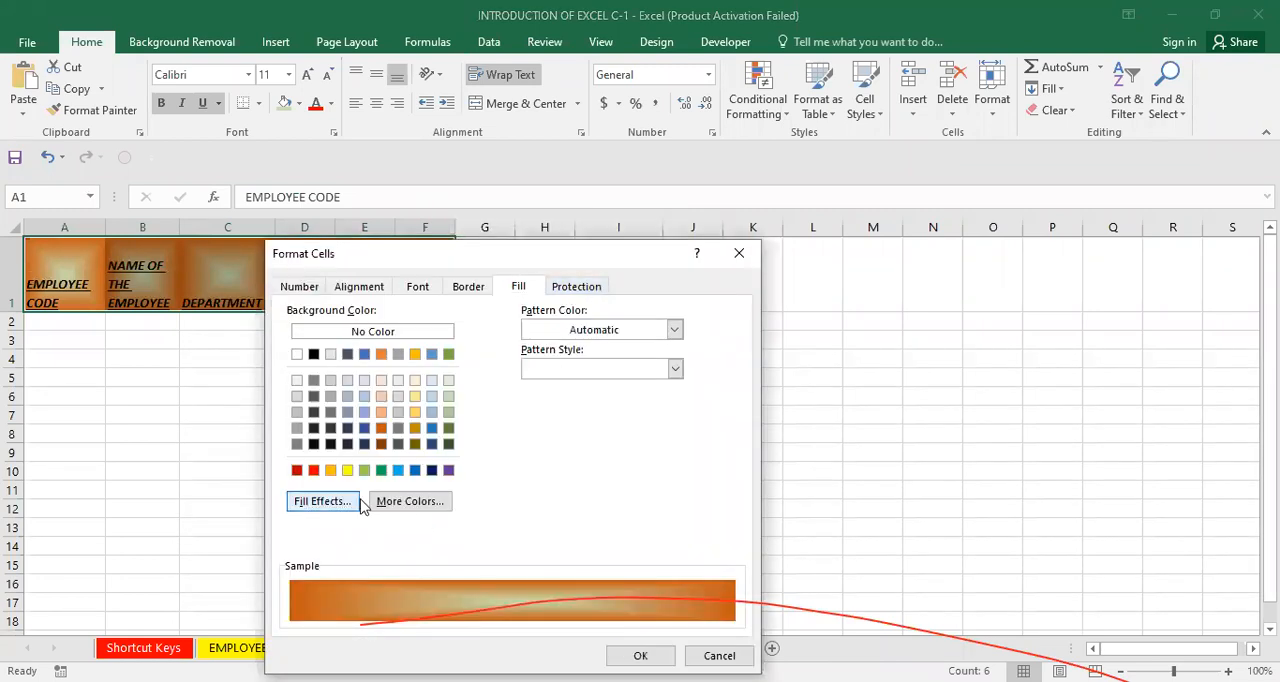
click(572, 339)
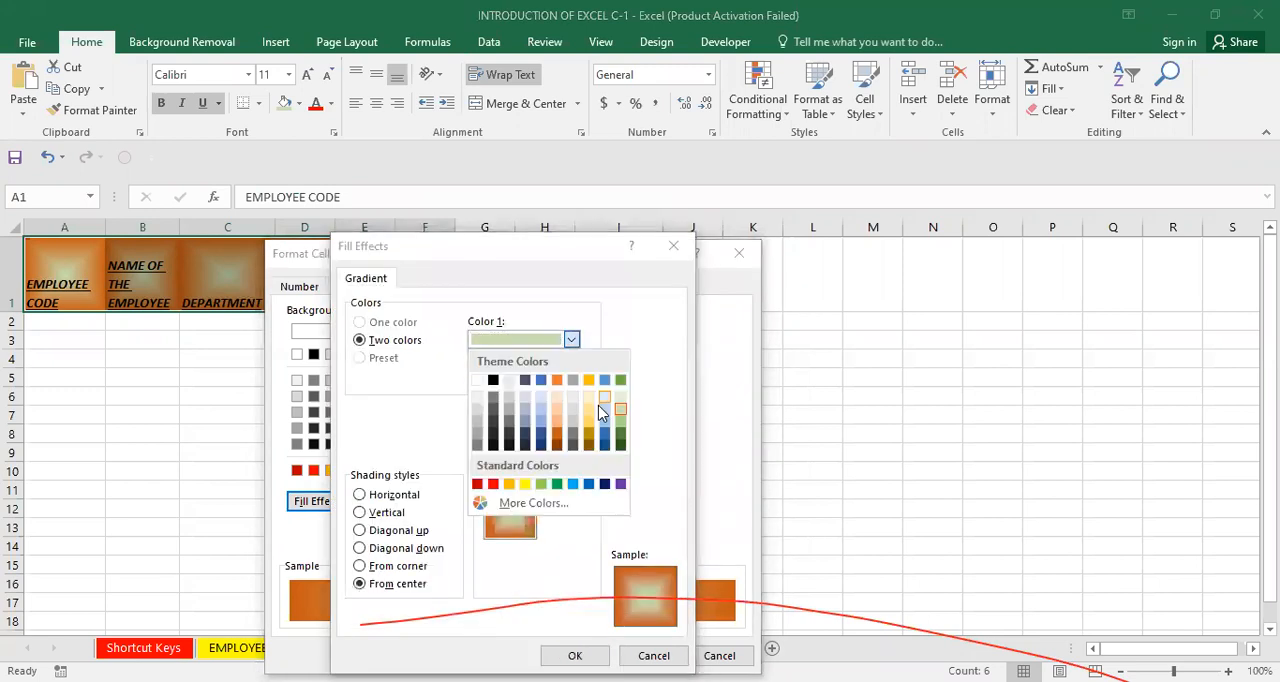
click(589, 409)
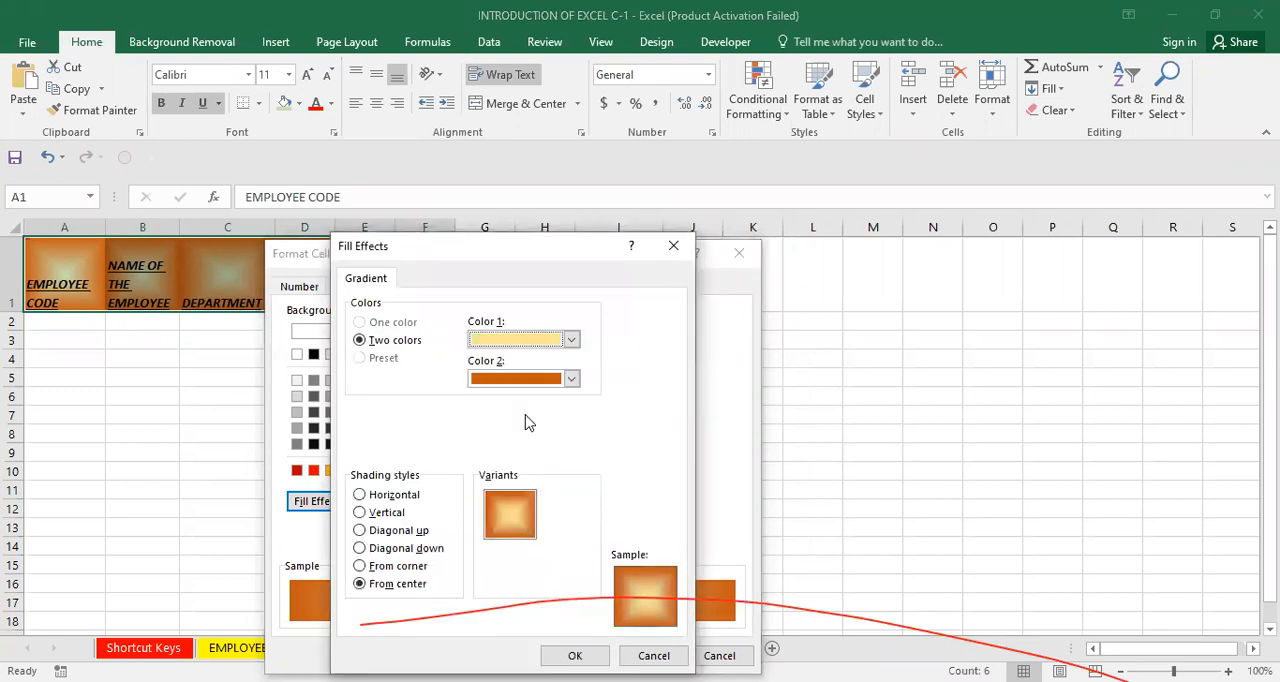
click(572, 340)
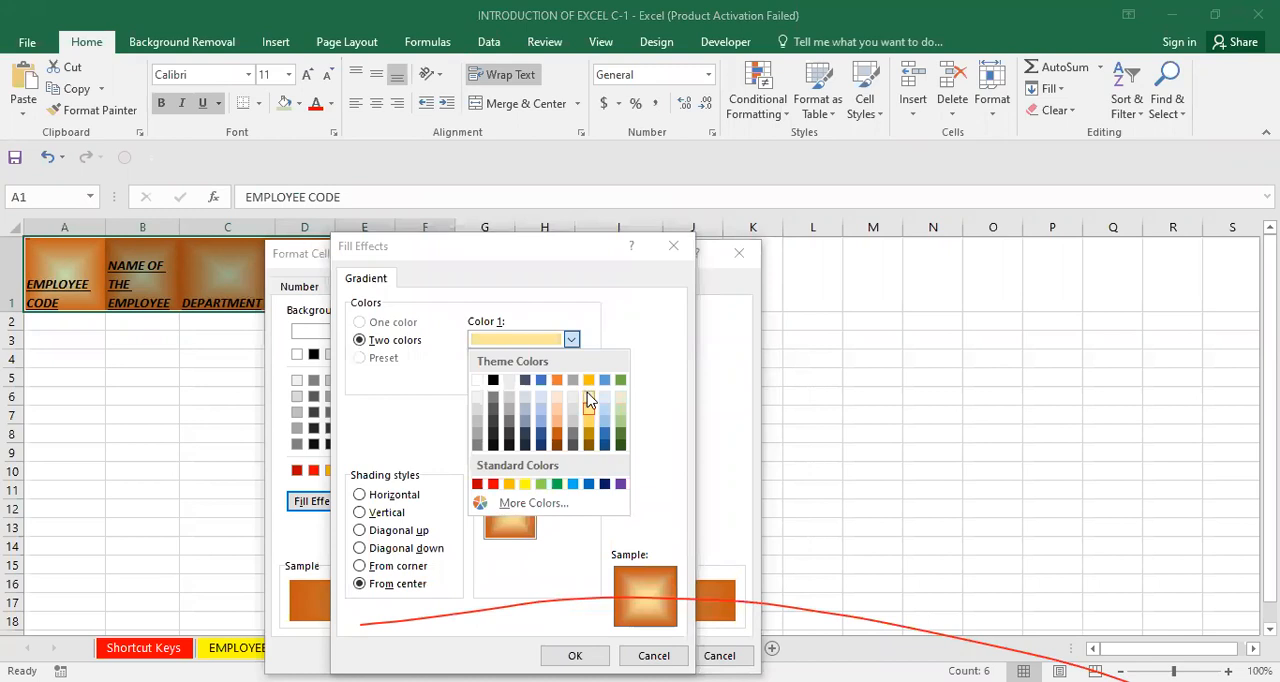
click(589, 397)
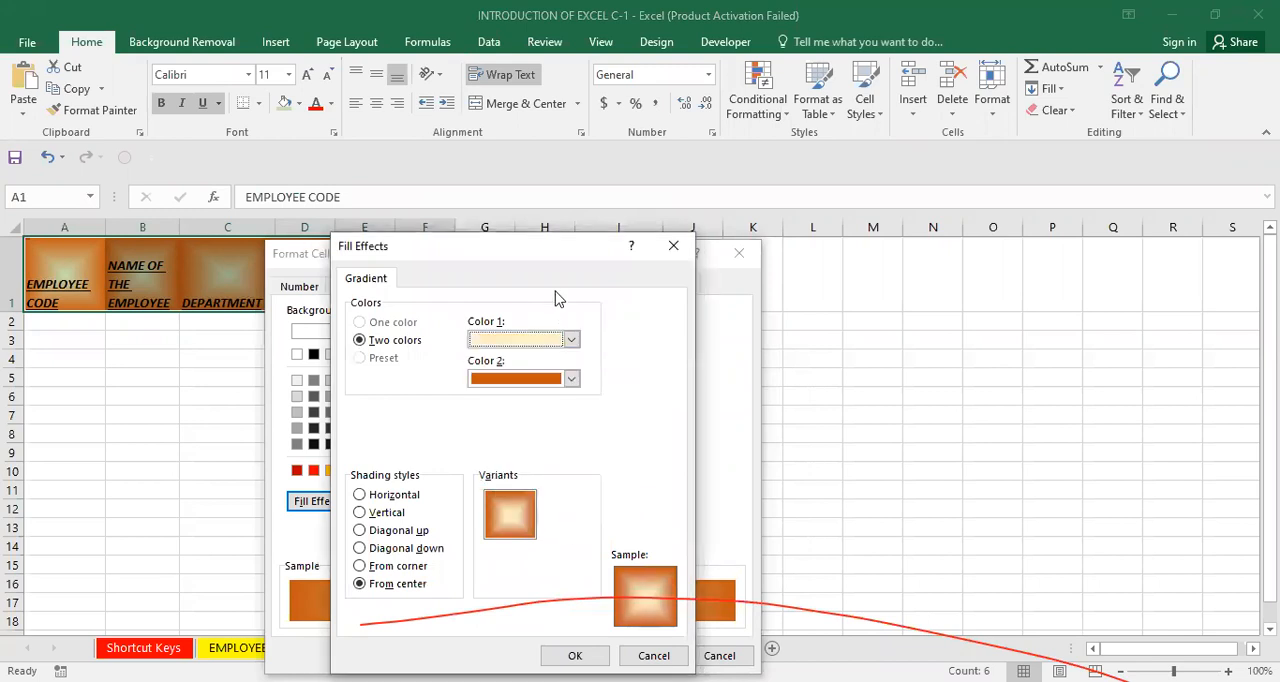
drag(540, 258, 689, 24)
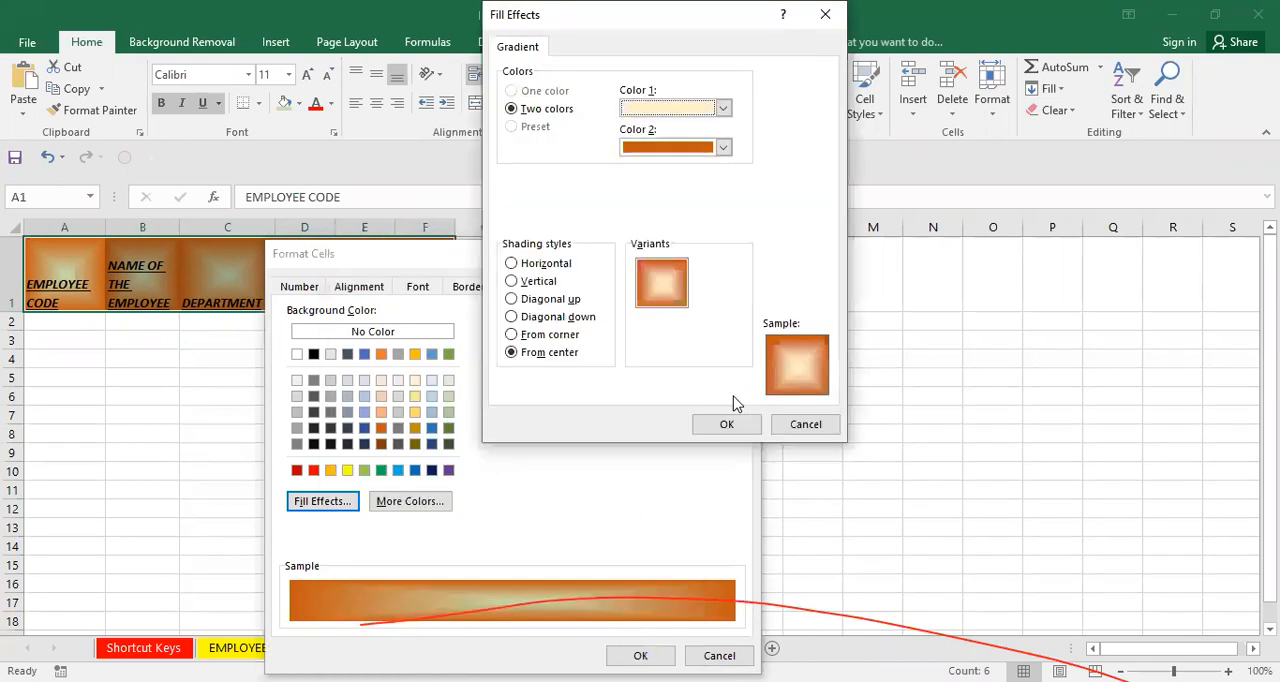
click(731, 426)
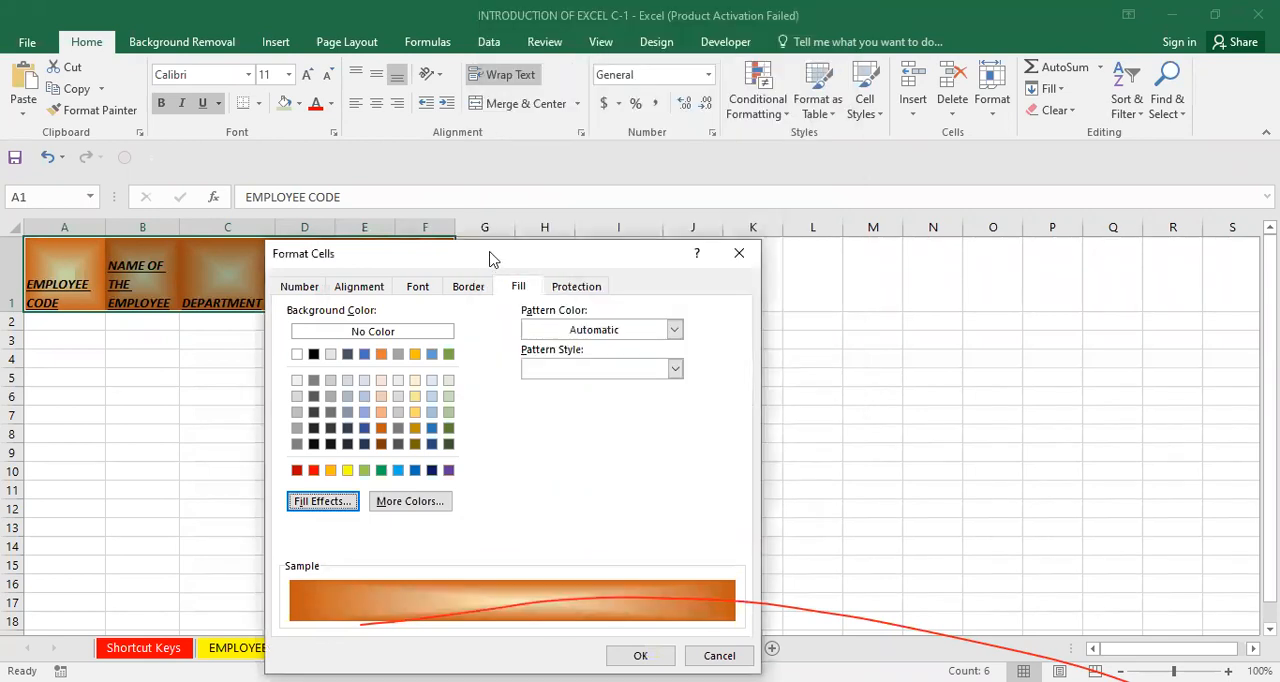
drag(490, 253, 636, 108)
click(767, 512)
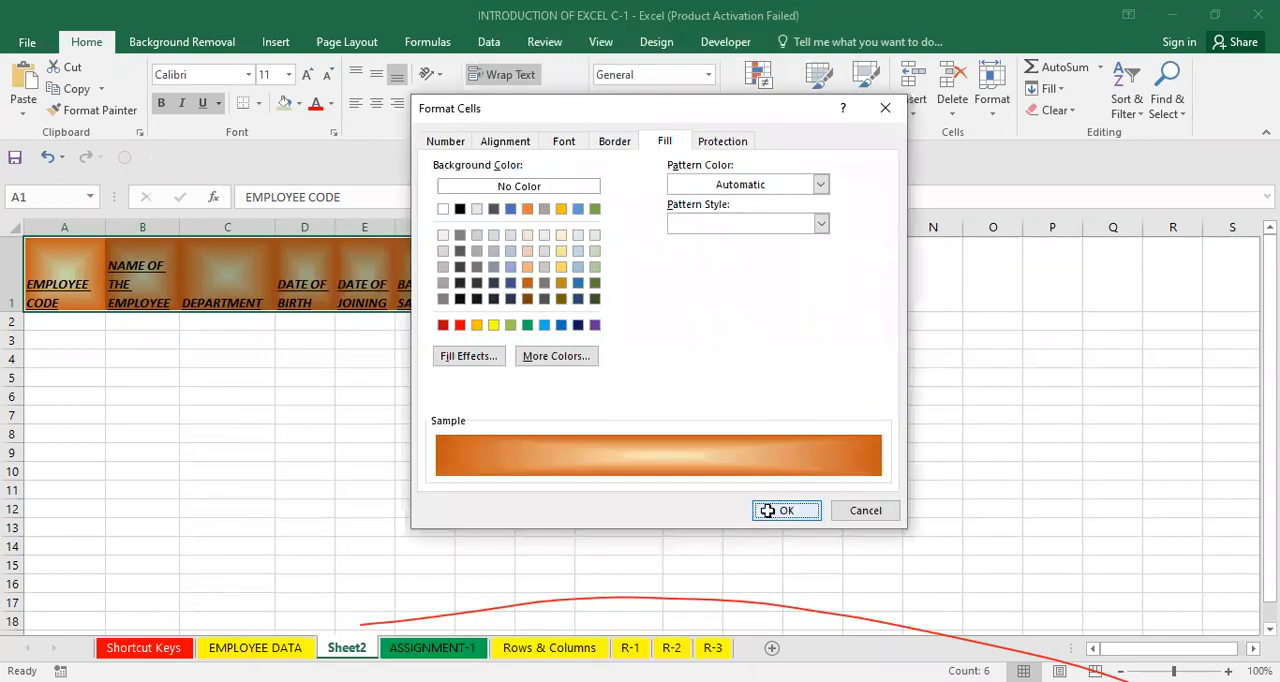
click(500, 456)
Set the font color of the headings in A1:F1 to a pale green tint.
click(206, 363)
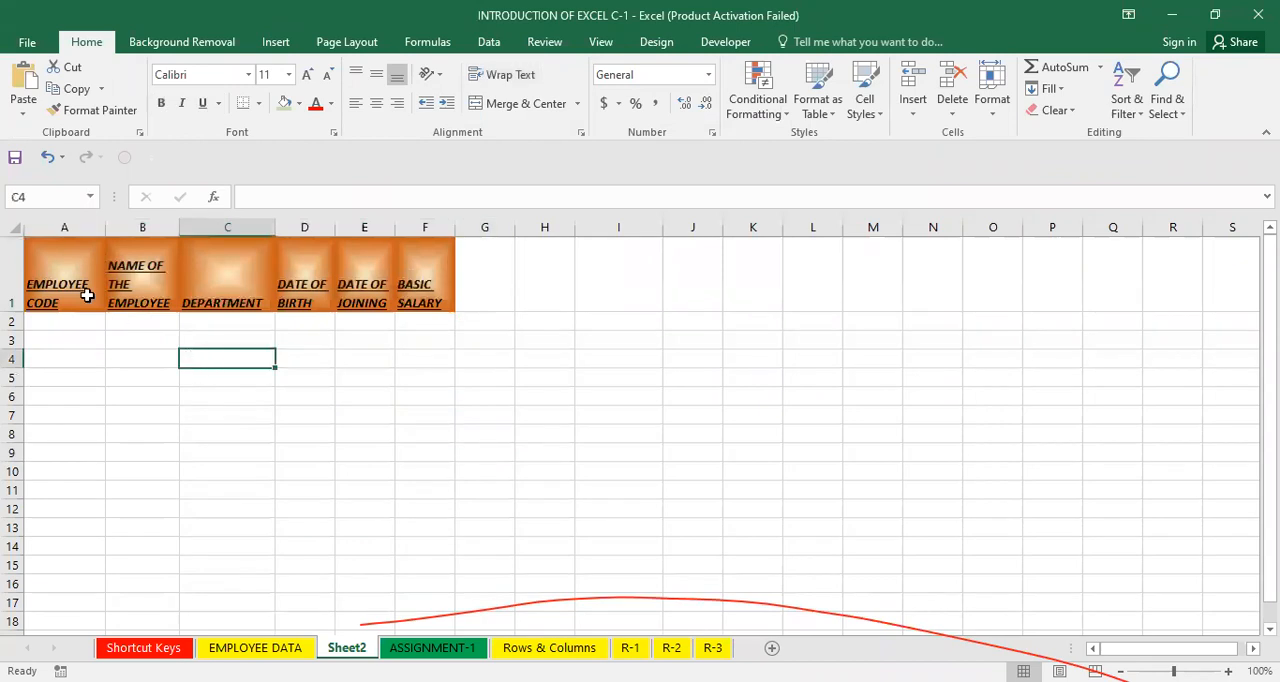
click(94, 288)
drag(94, 288, 426, 303)
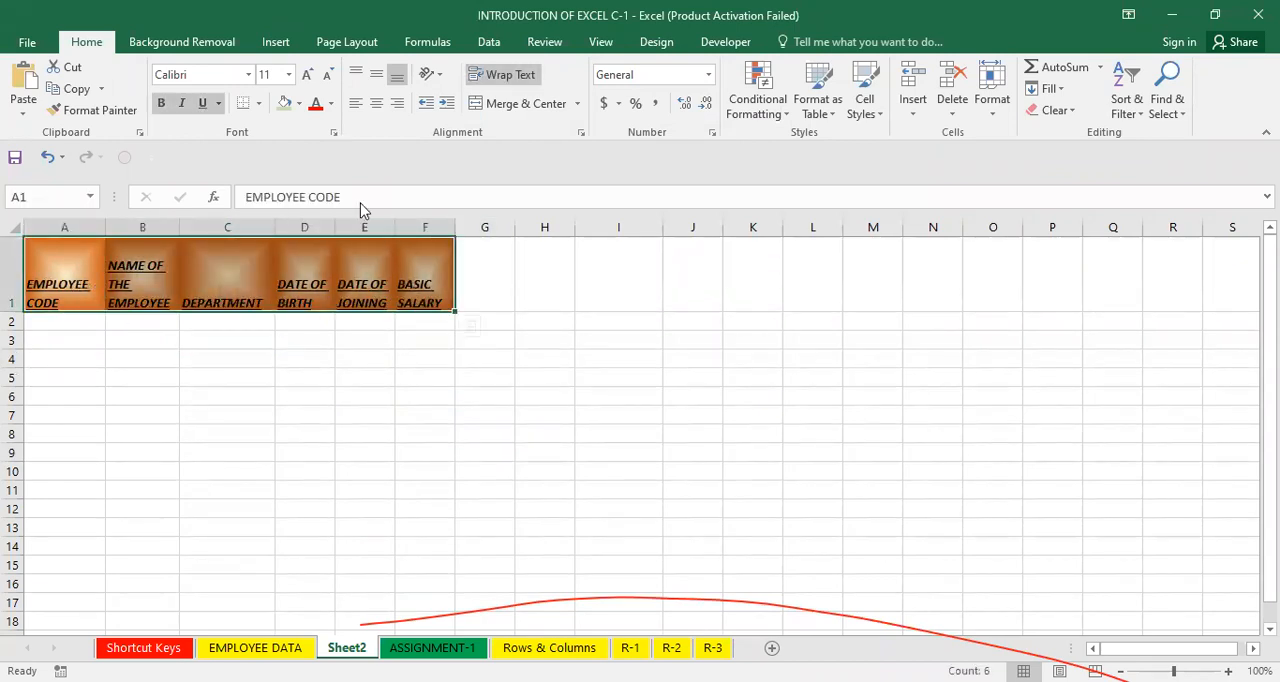
click(331, 103)
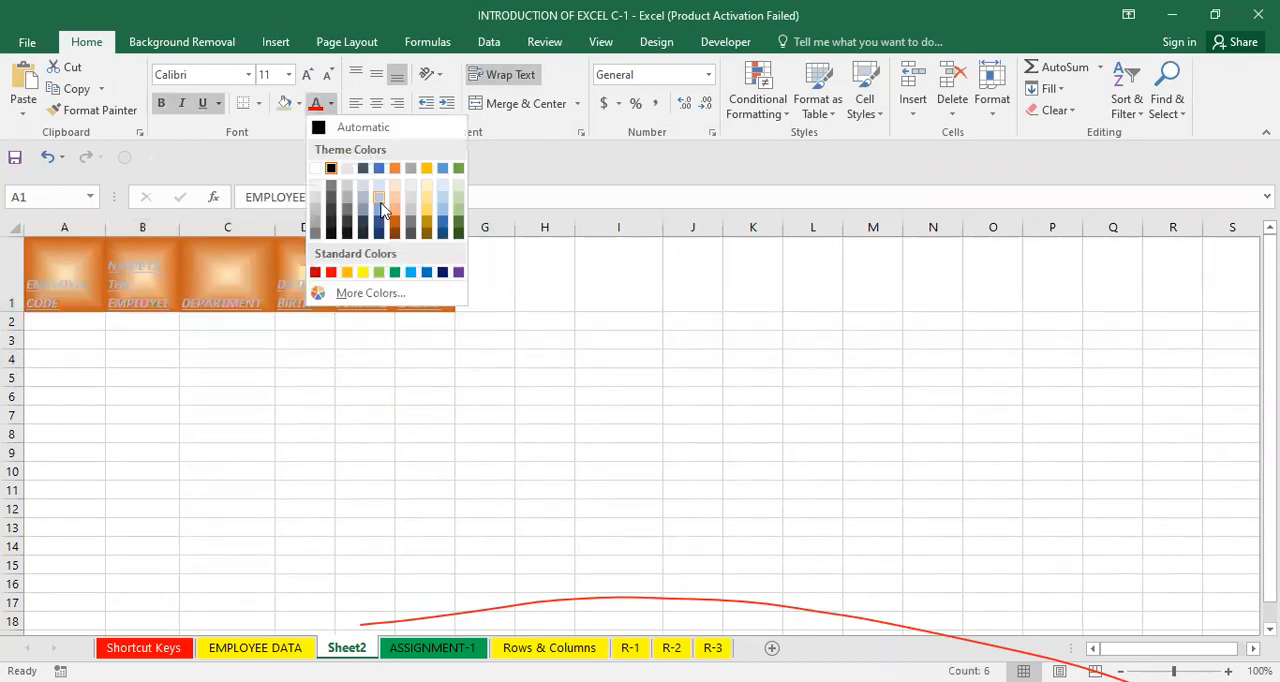
click(458, 185)
click(425, 377)
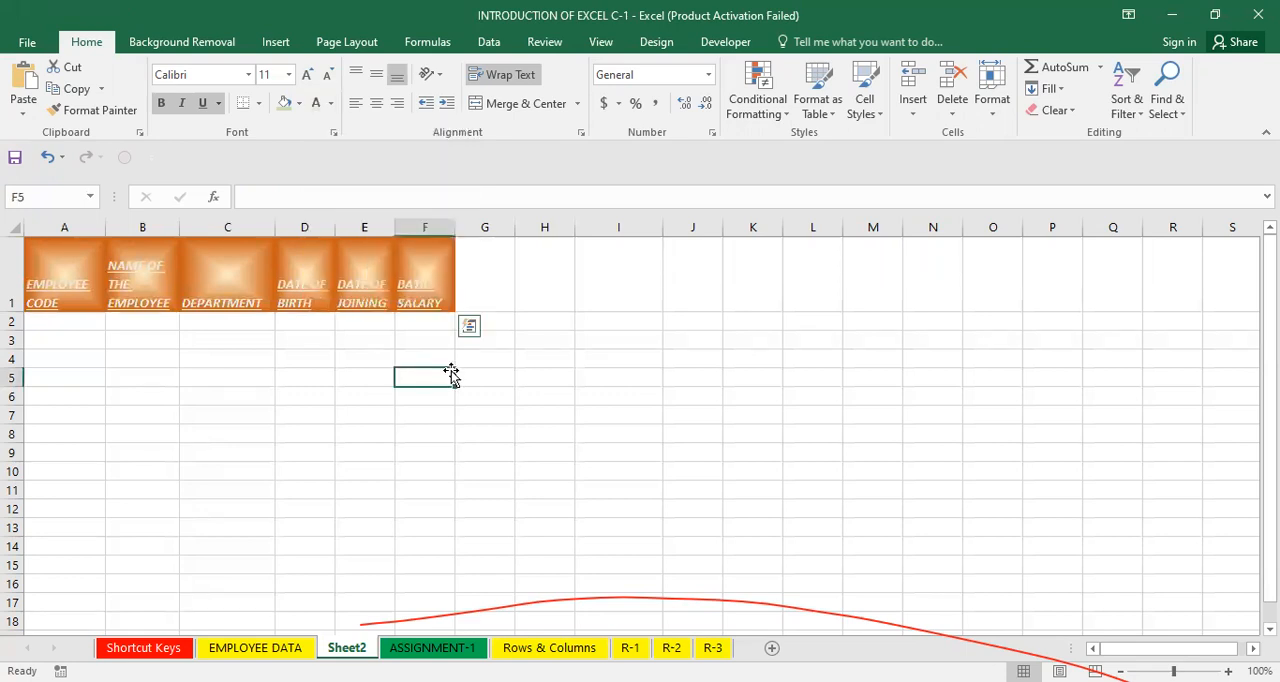
click(74, 274)
drag(325, 276, 408, 289)
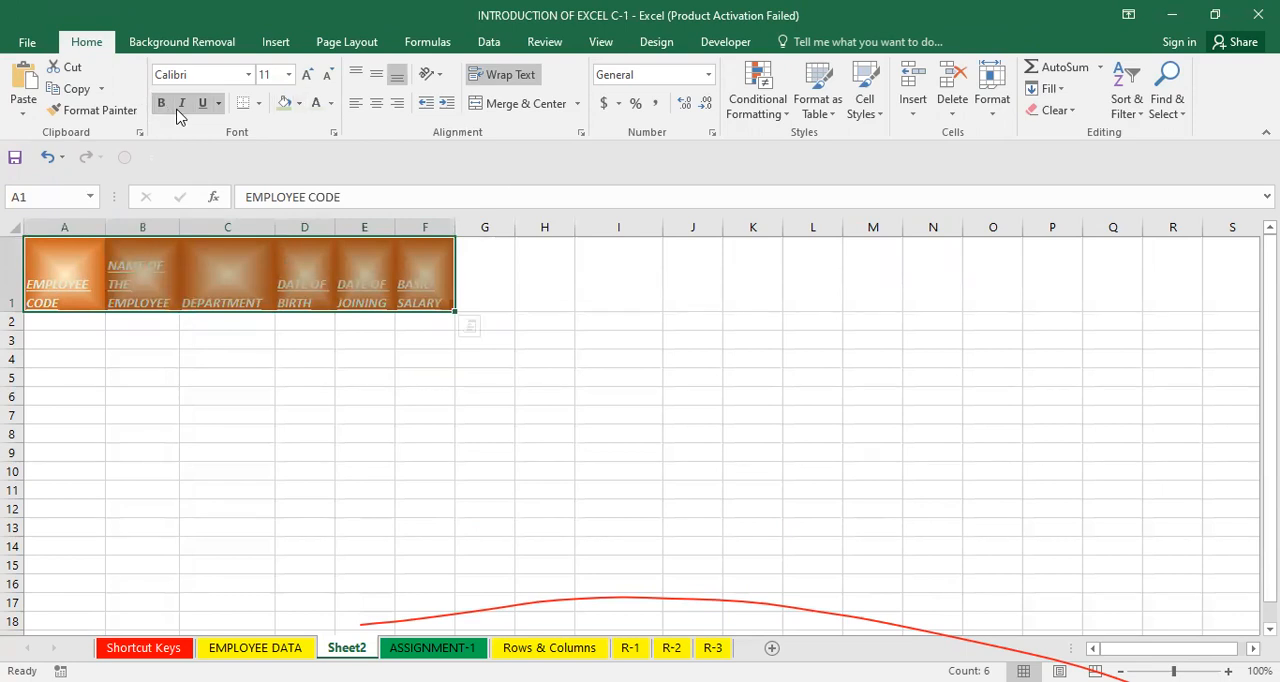
click(382, 392)
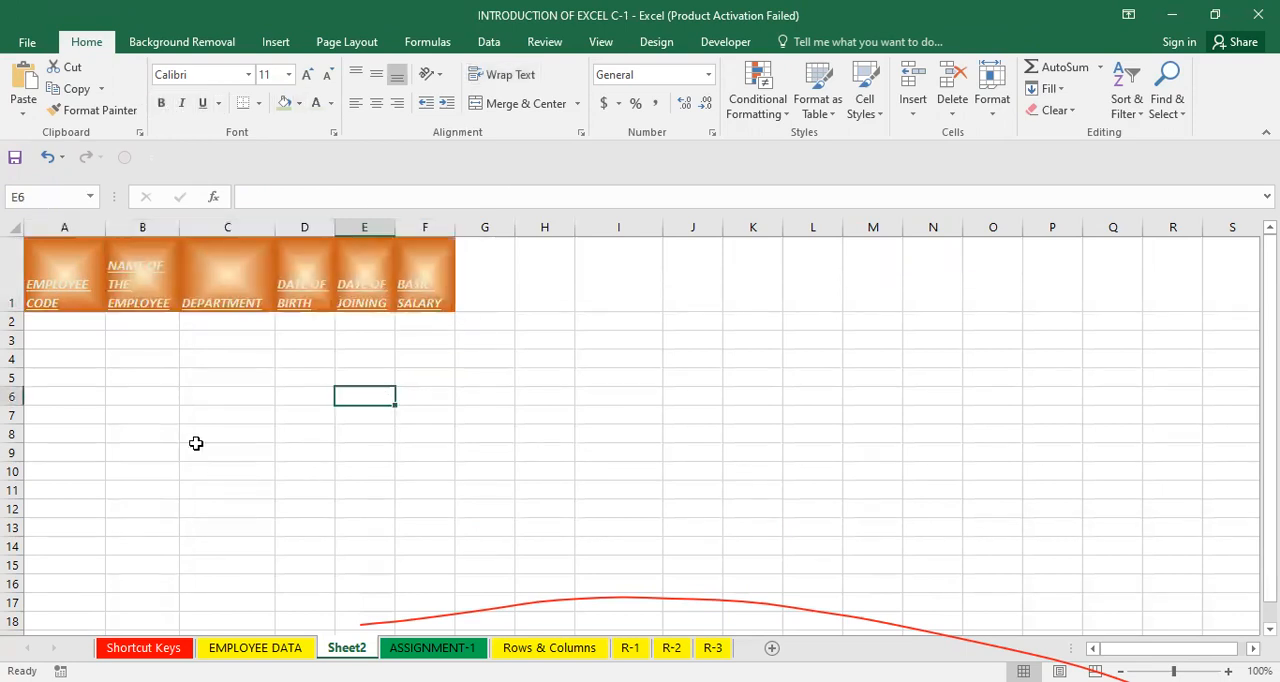
click(259, 486)
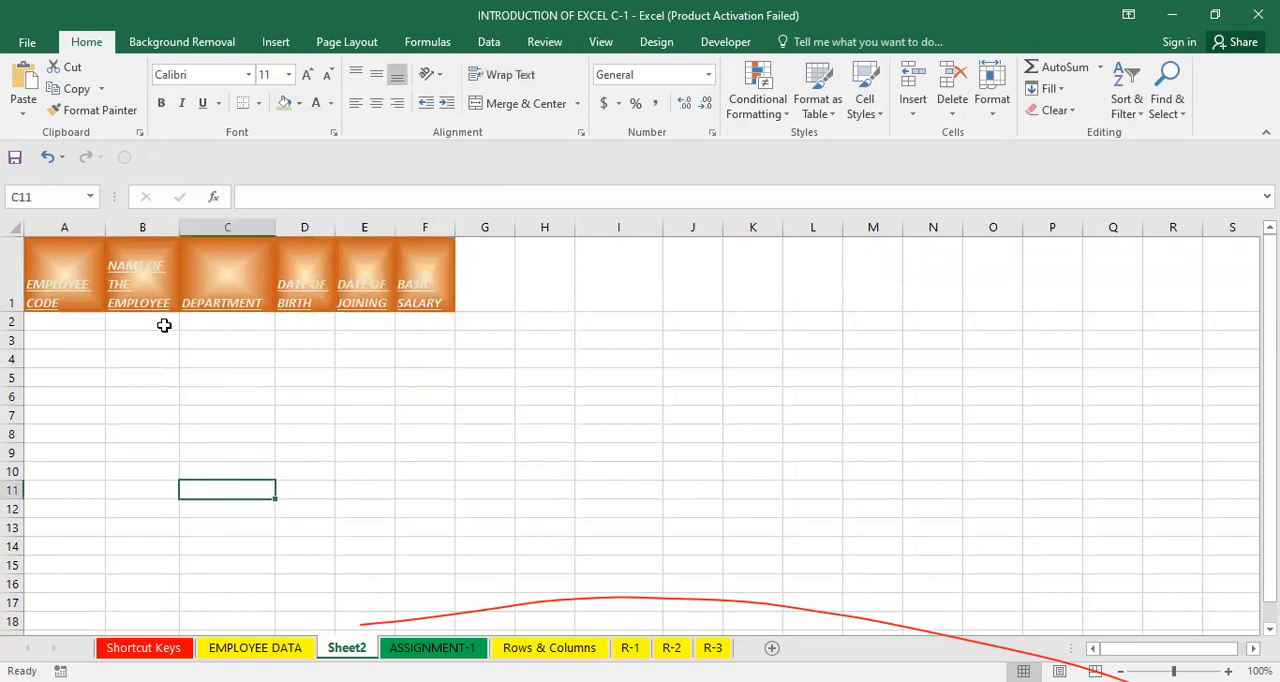
Enter the employee name AMAR in cell B2.
click(164, 325)
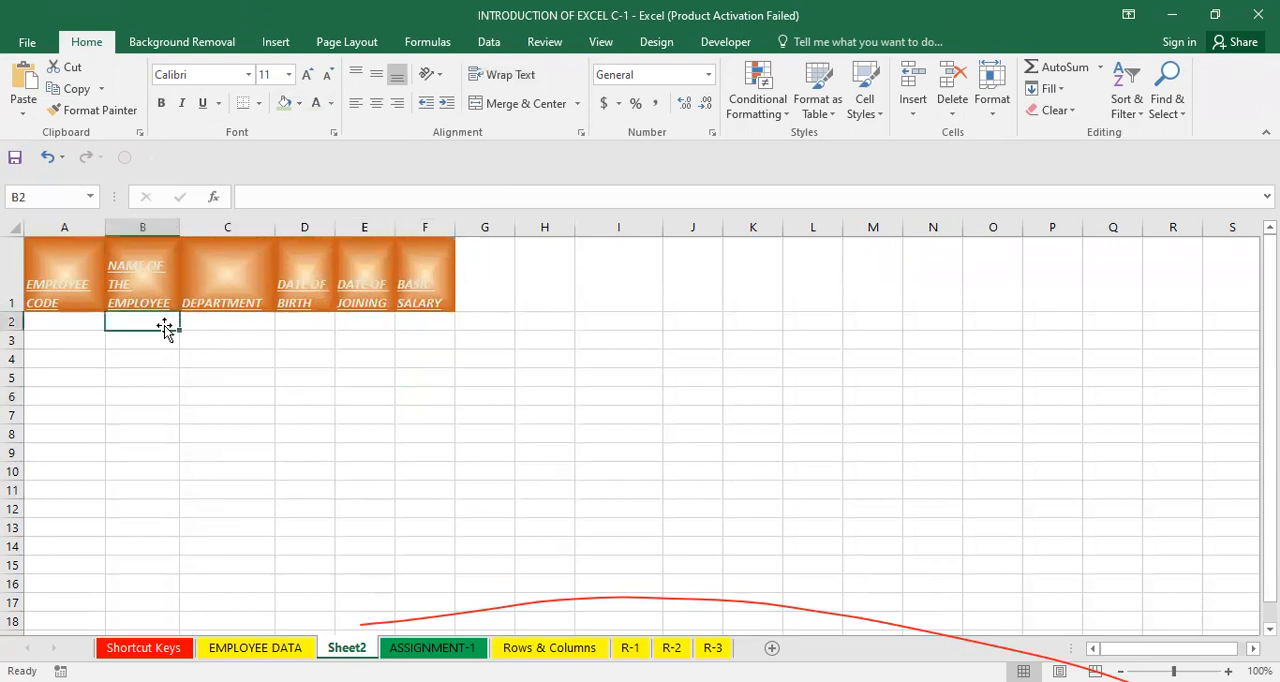
text(AMAR)
key(Return)
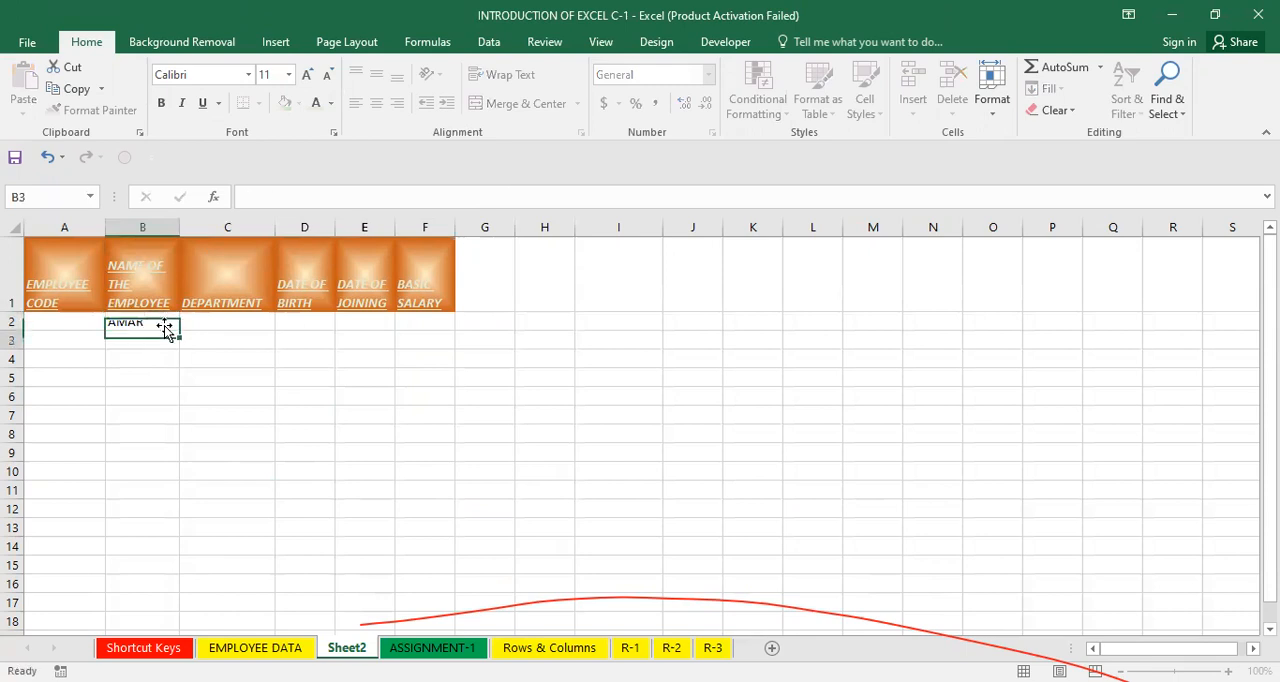
Enter SUNDAY in cell I3.
click(606, 335)
text(S)
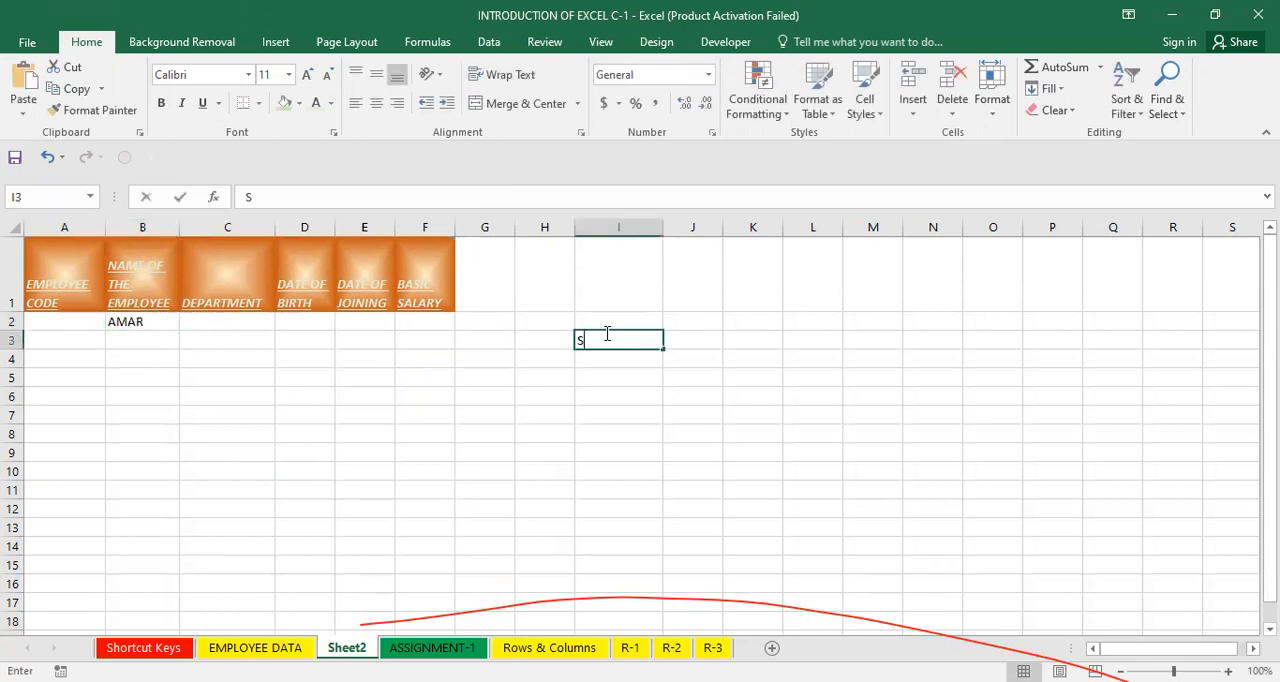
text(UND)
key(Return)
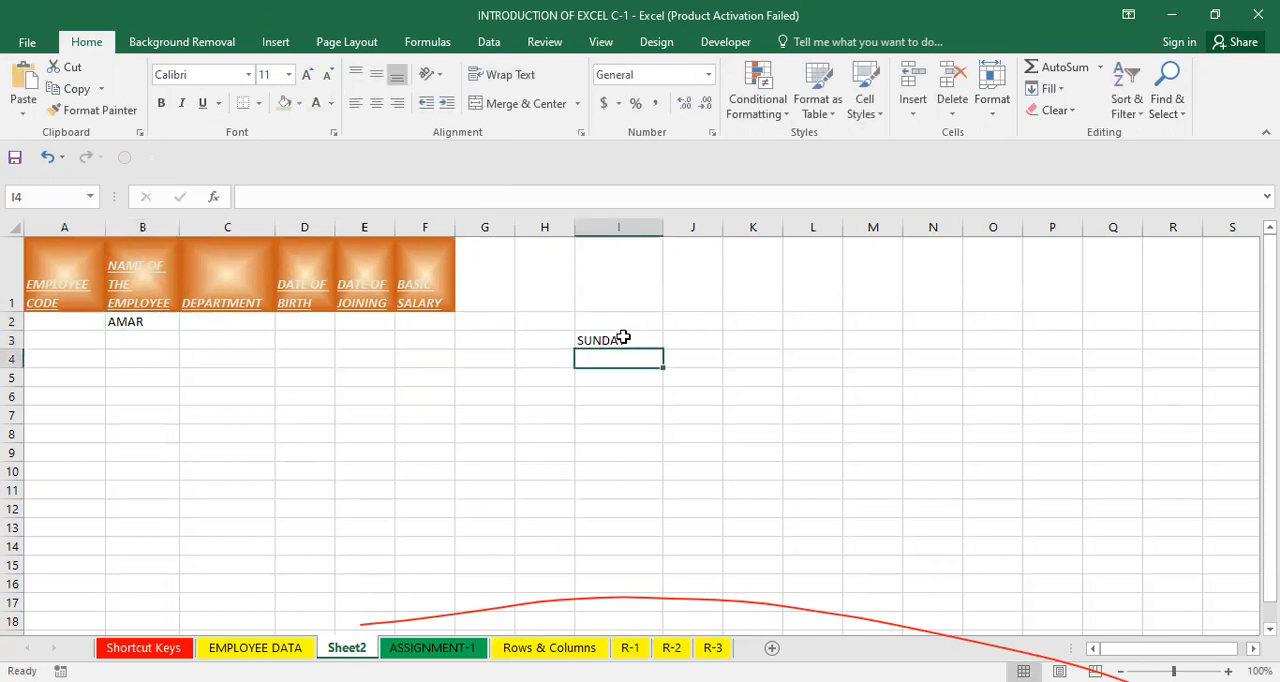
Autofill weekday names from SUNDAY in I3 down to I13, then clear the filled cells.
click(622, 337)
drag(660, 352, 663, 505)
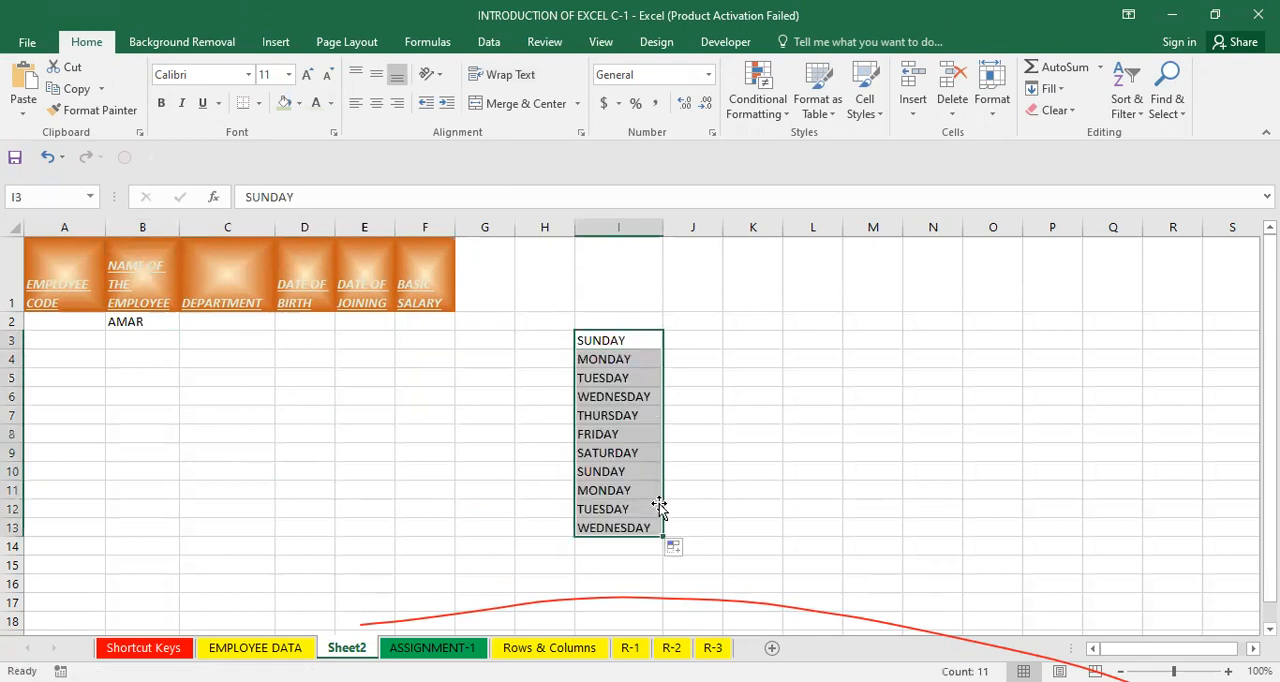
key(Delete)
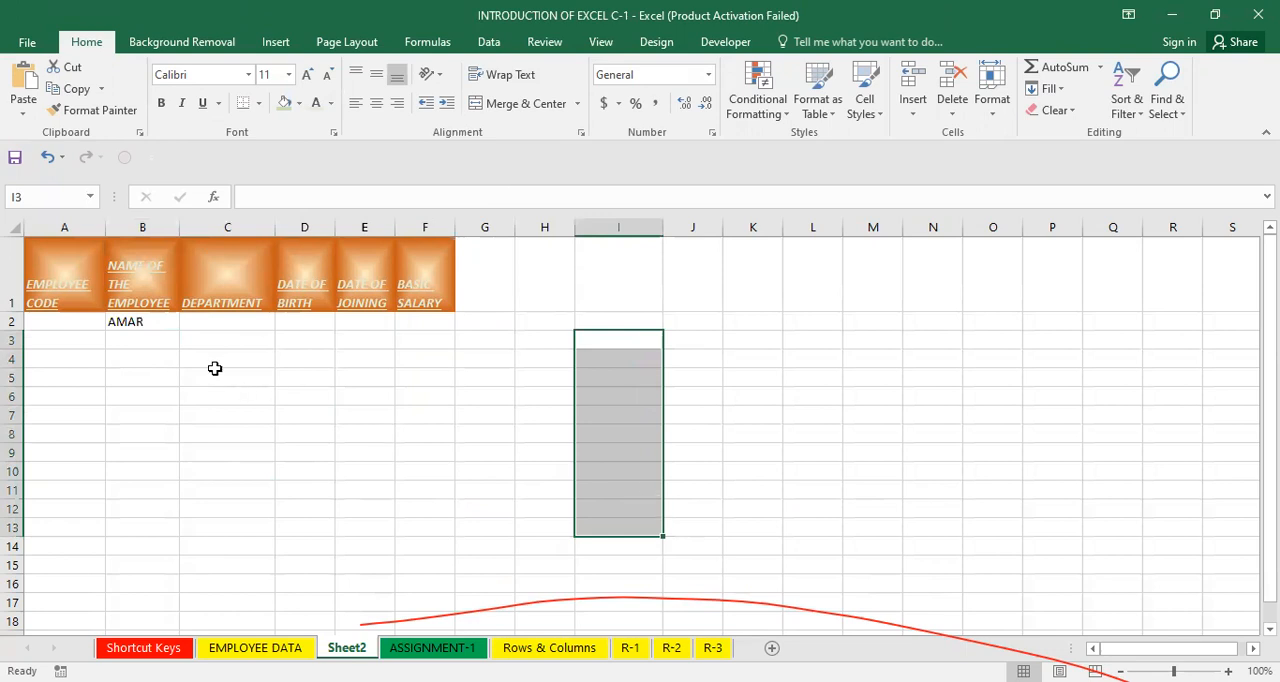
Autofill the employee names list from AMAR in B2 down to B9.
click(157, 320)
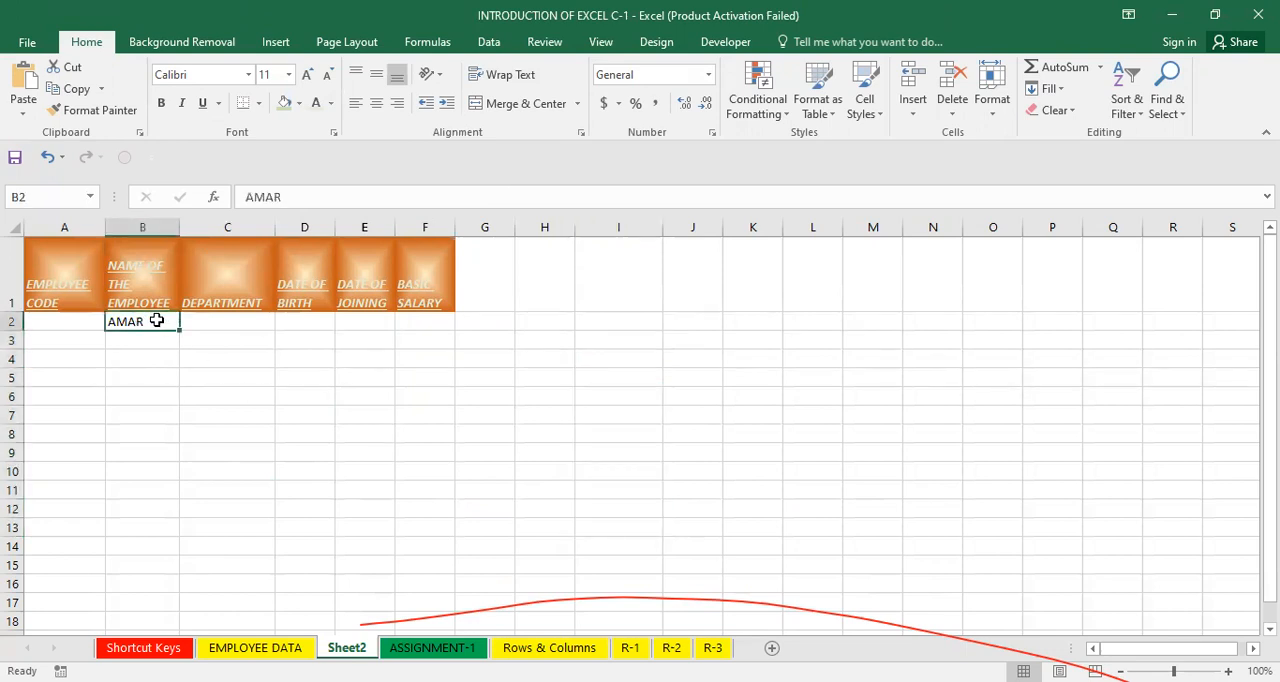
drag(176, 326, 176, 328)
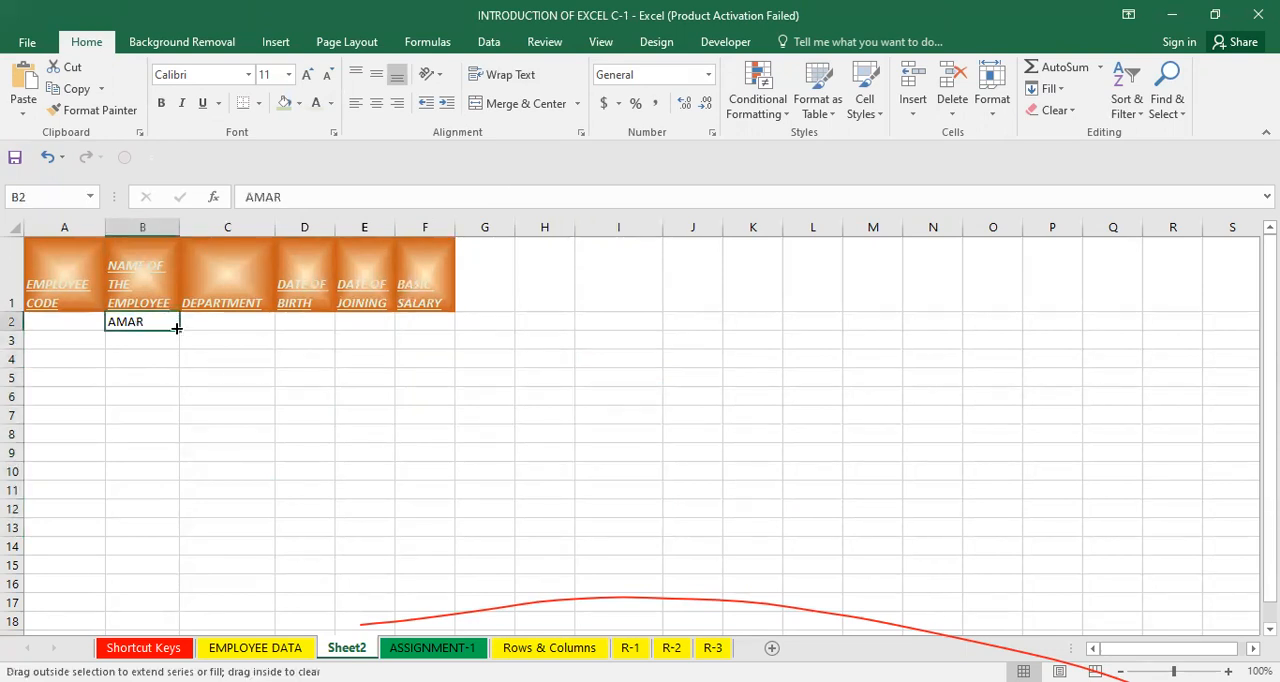
drag(176, 463, 176, 463)
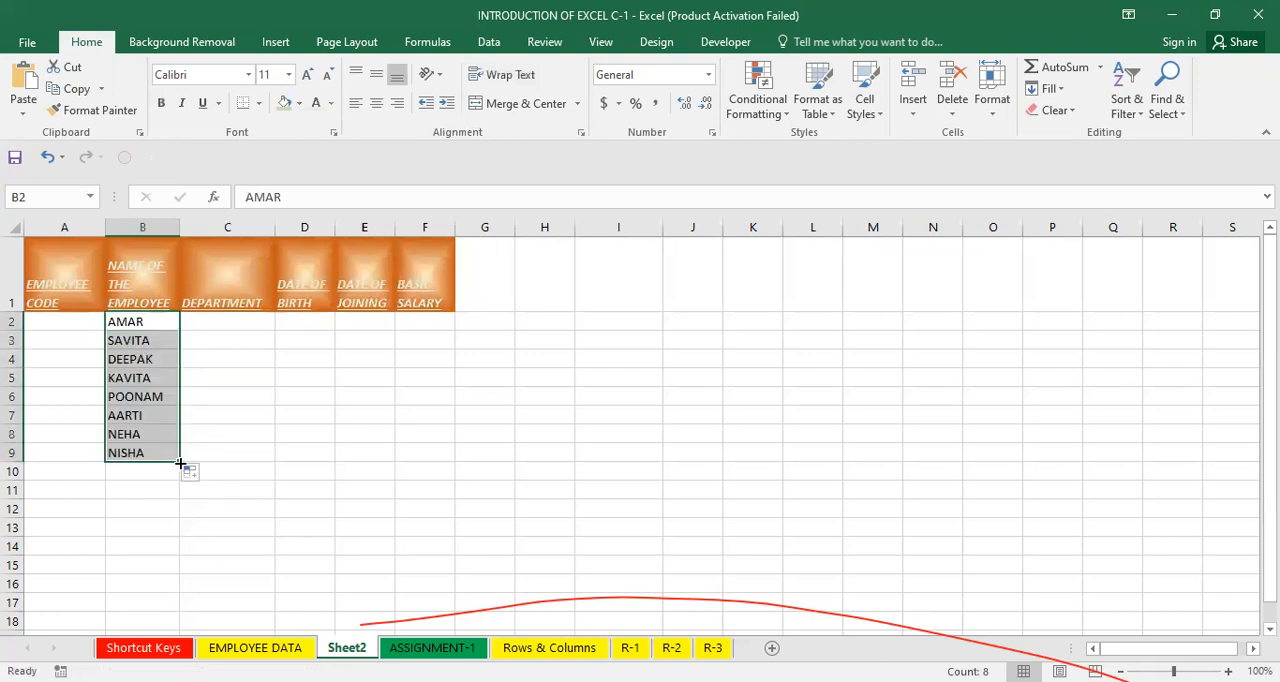
Enter MUKESH in cell C8.
click(256, 427)
text(M)
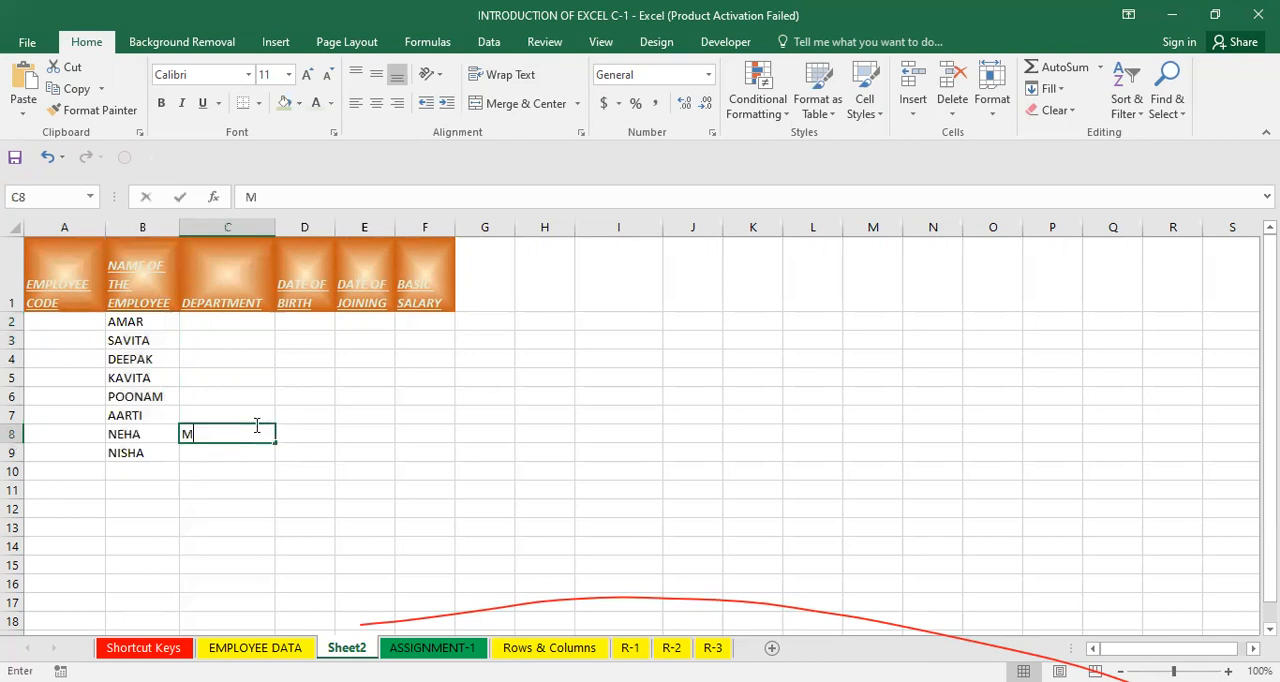
text(UKESH)
key(Return)
Fill C8 down to C16 and clear those cells again.
click(256, 430)
drag(275, 438, 283, 495)
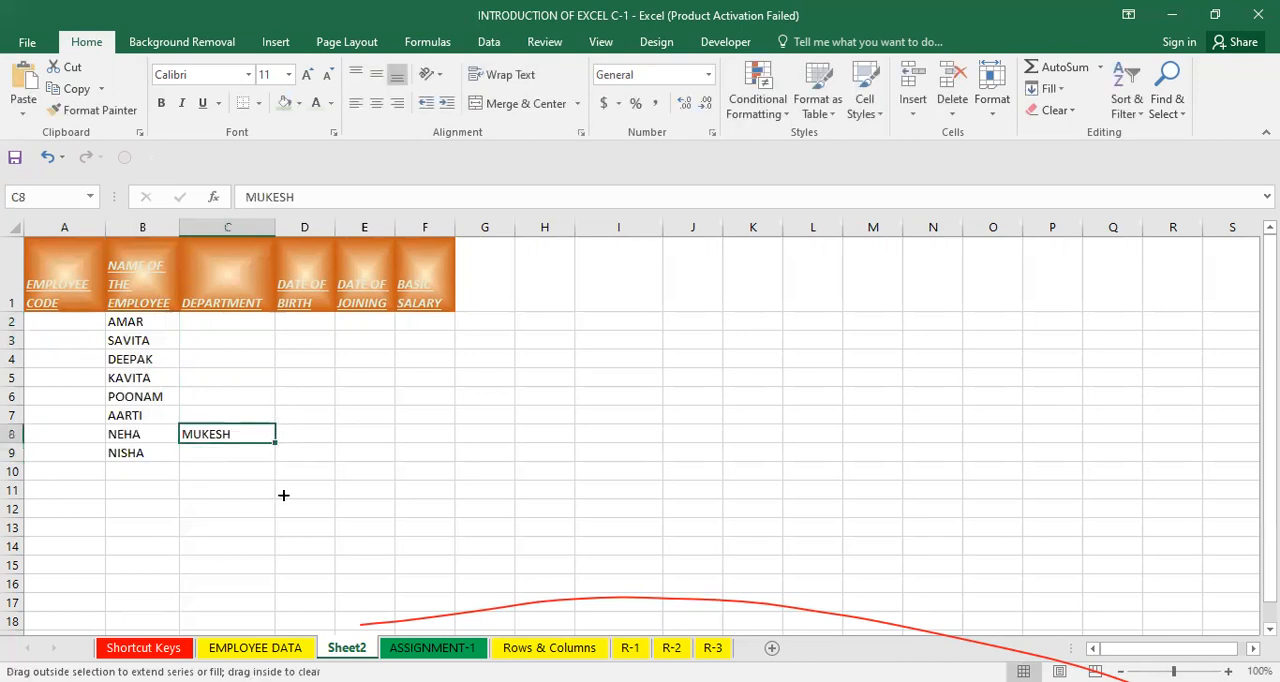
drag(293, 604, 290, 585)
key(Delete)
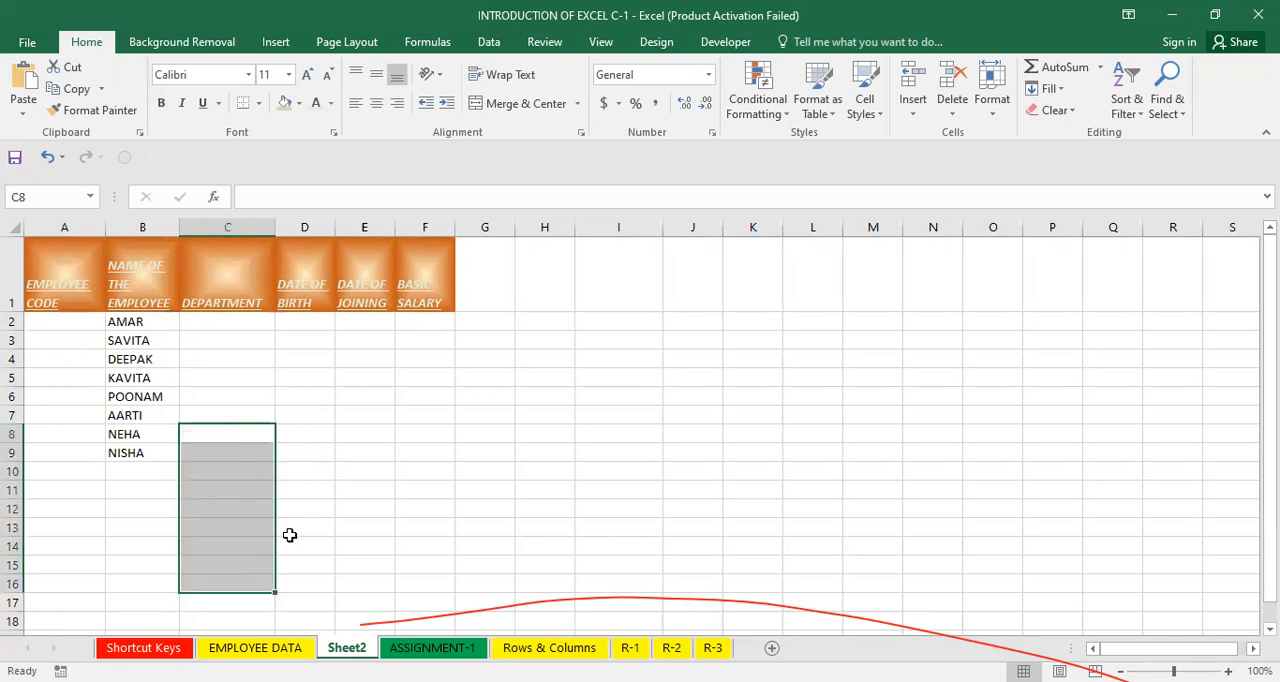
click(388, 494)
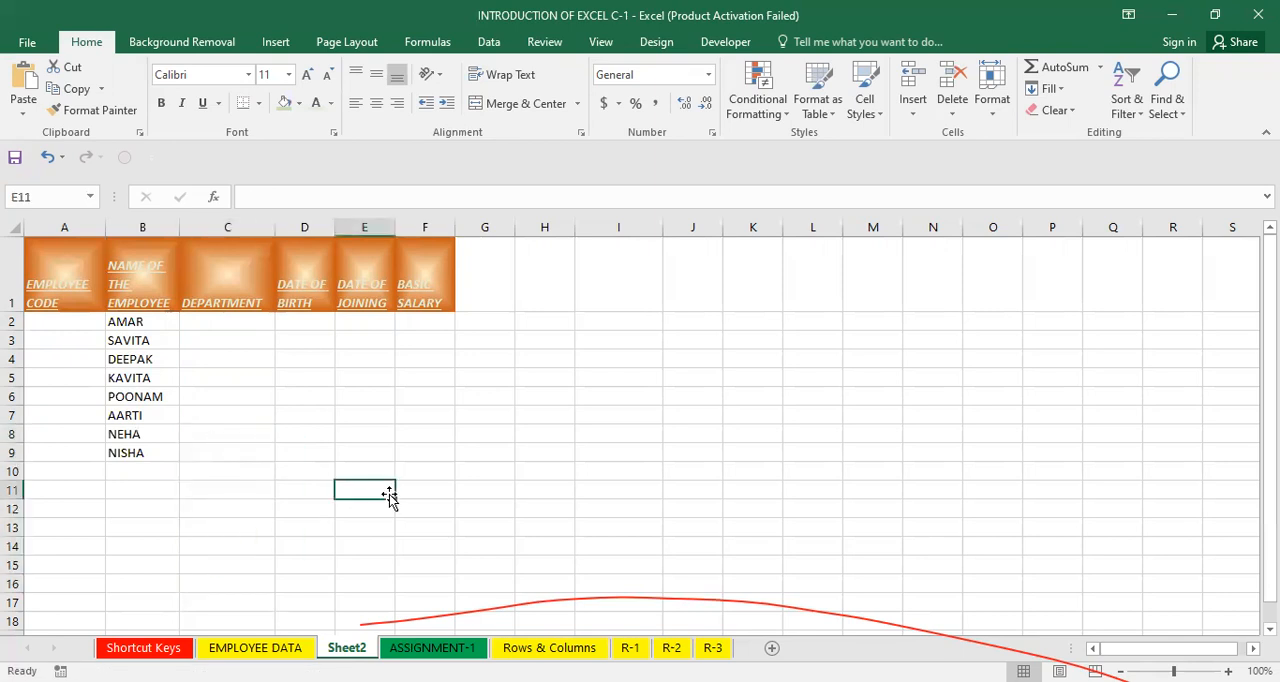
drag(137, 326, 152, 450)
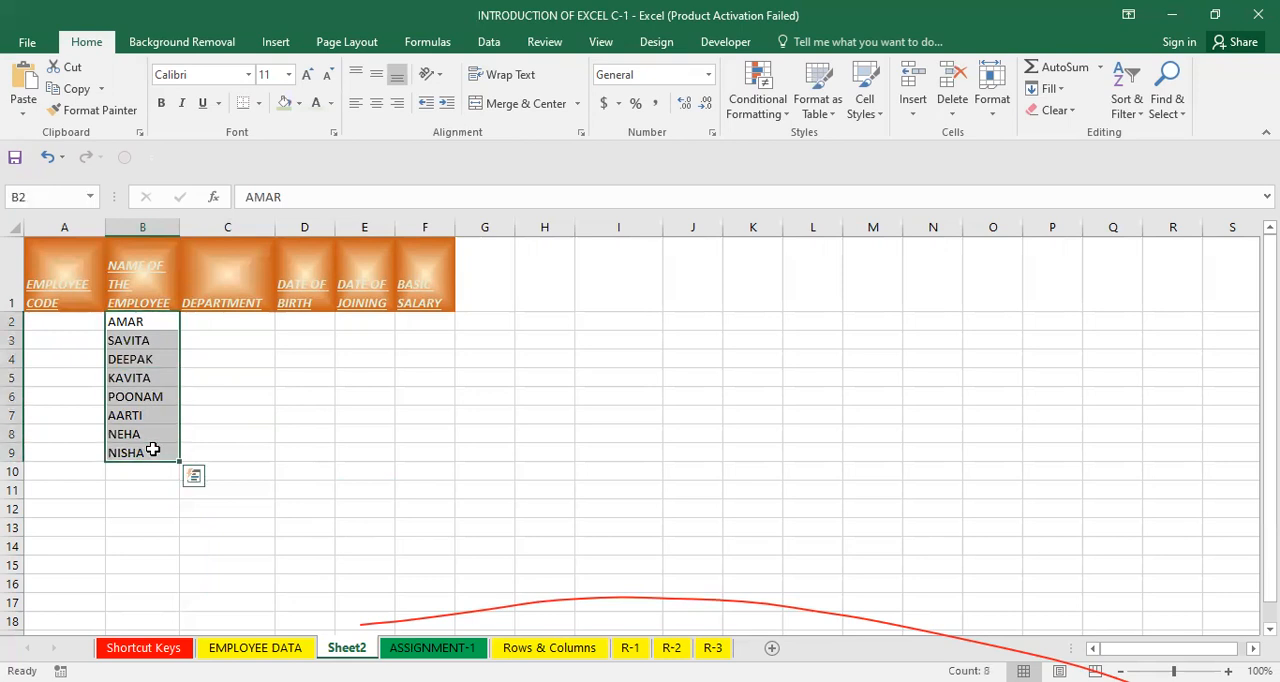
click(281, 379)
drag(133, 327, 151, 452)
click(141, 321)
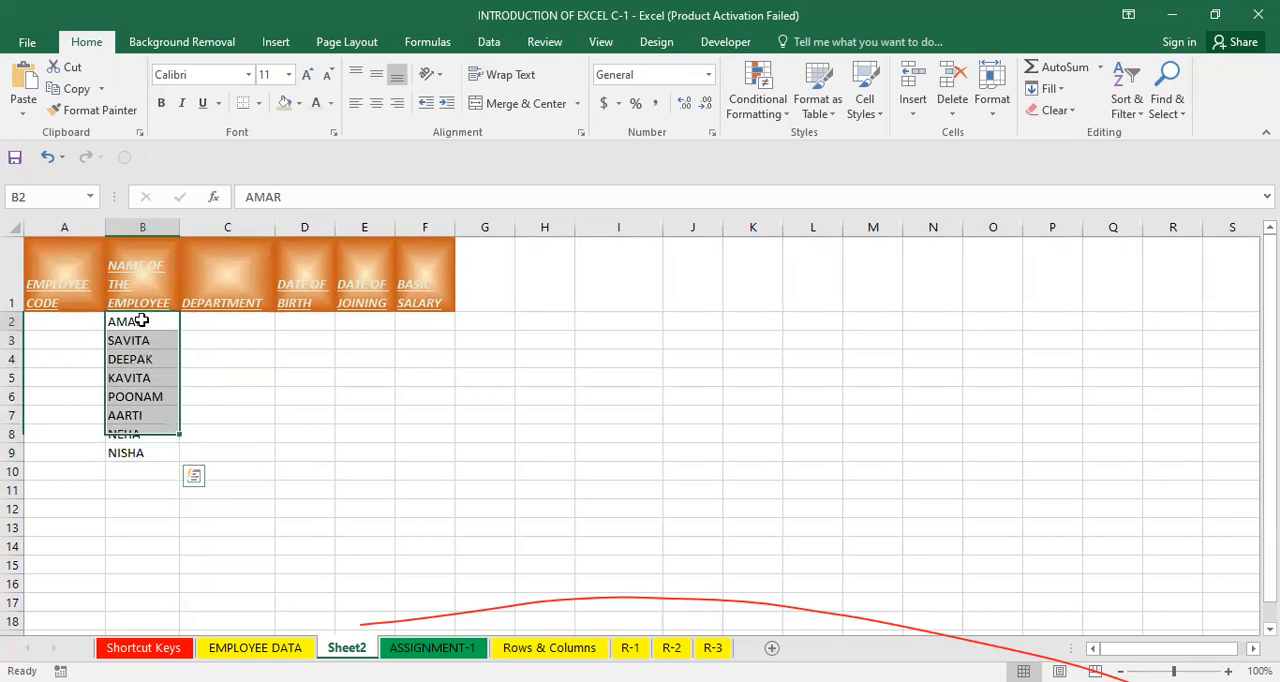
Enter ACCOUNTS in cell C2 under DEPARTMENT.
click(224, 329)
text(ACCOUNTS)
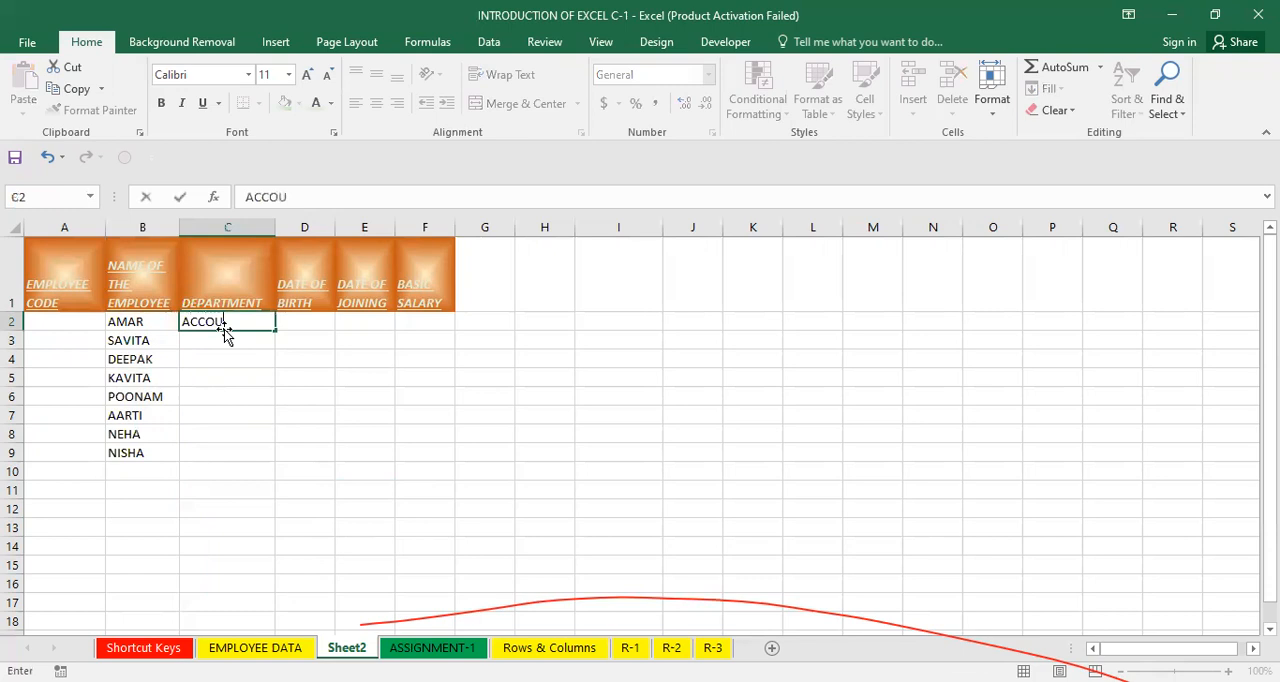
key(Return)
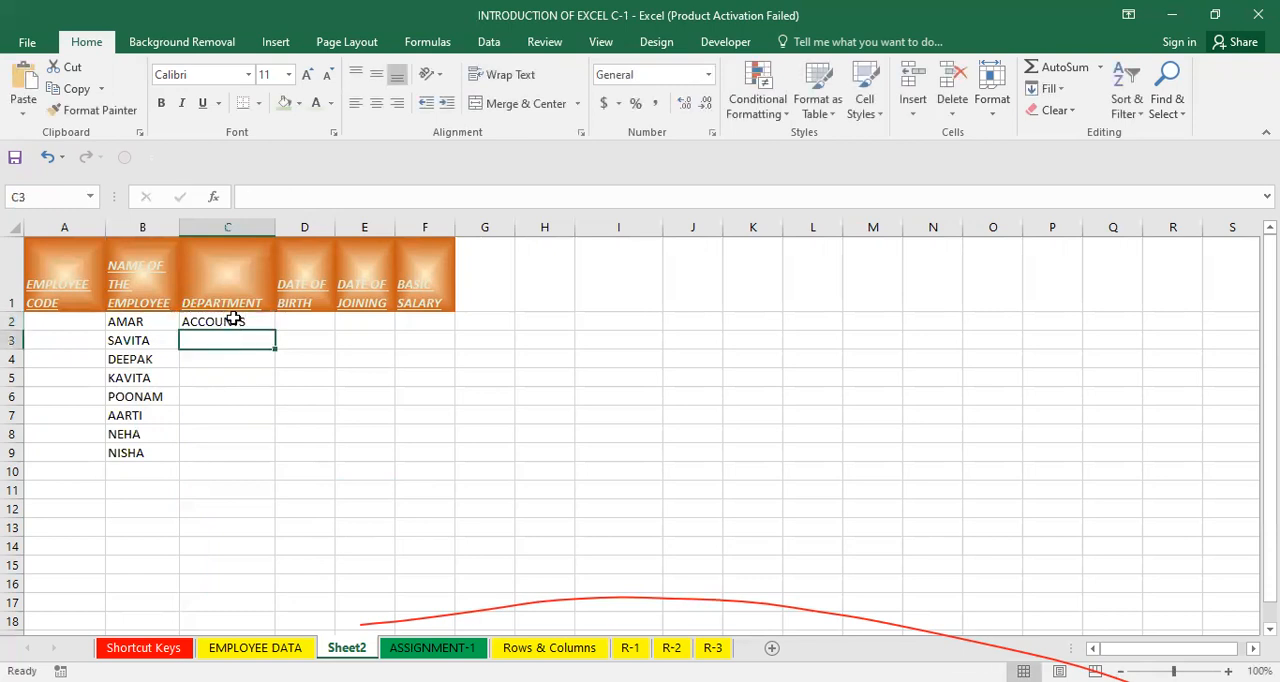
Autofill the department list from ACCOUNTS in C2 down to C10.
click(232, 326)
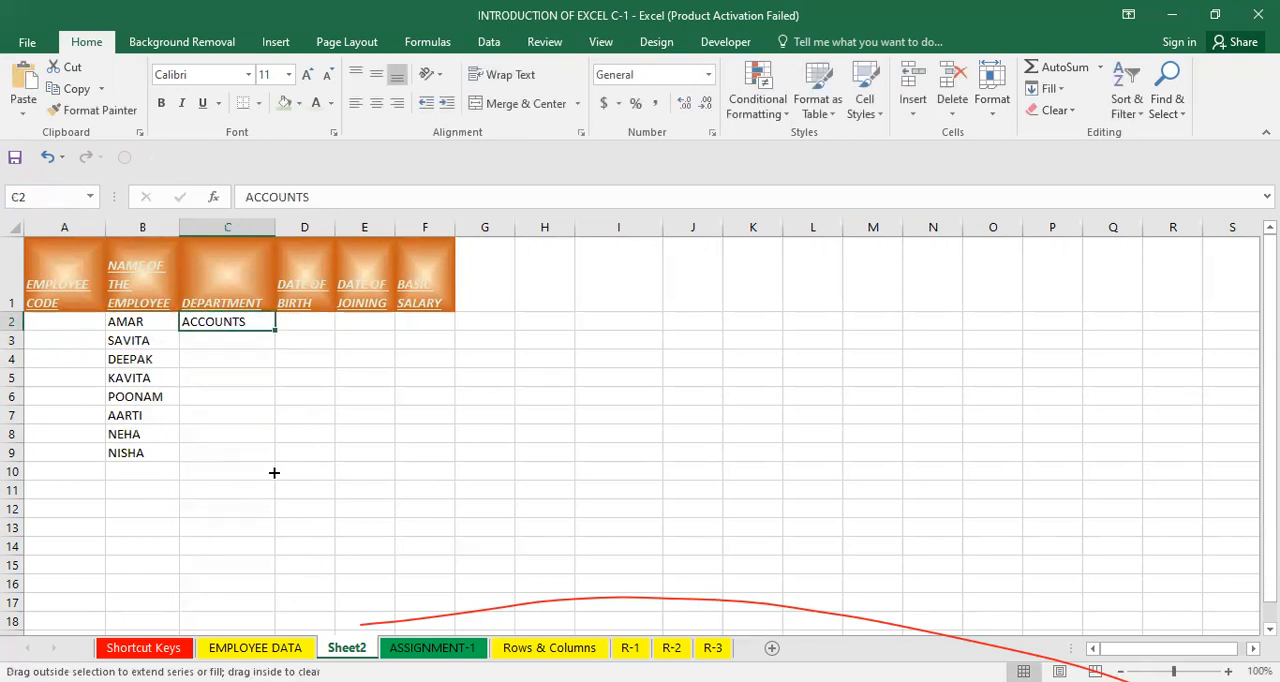
drag(274, 472, 274, 472)
click(220, 328)
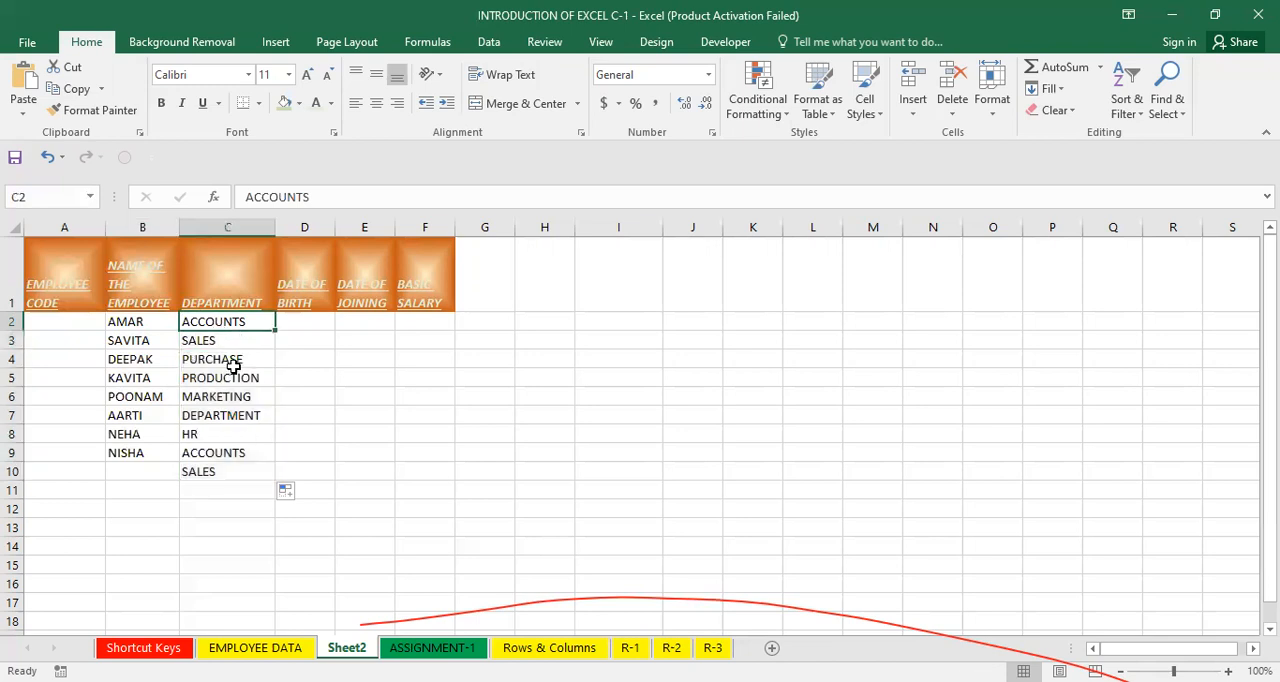
Move the HR, ACCOUNTS and SALES entries from C8:C10 up one row so HR replaces DEPARTMENT in C7.
drag(251, 414, 242, 479)
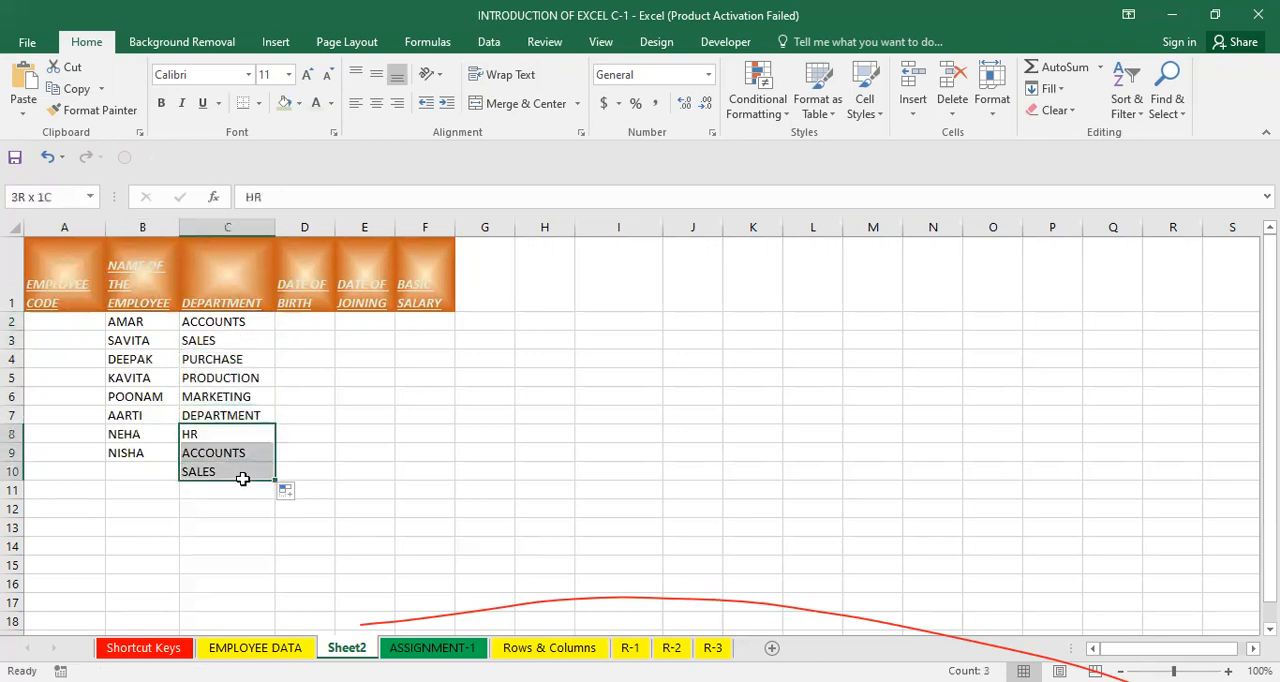
key(ctrl+c)
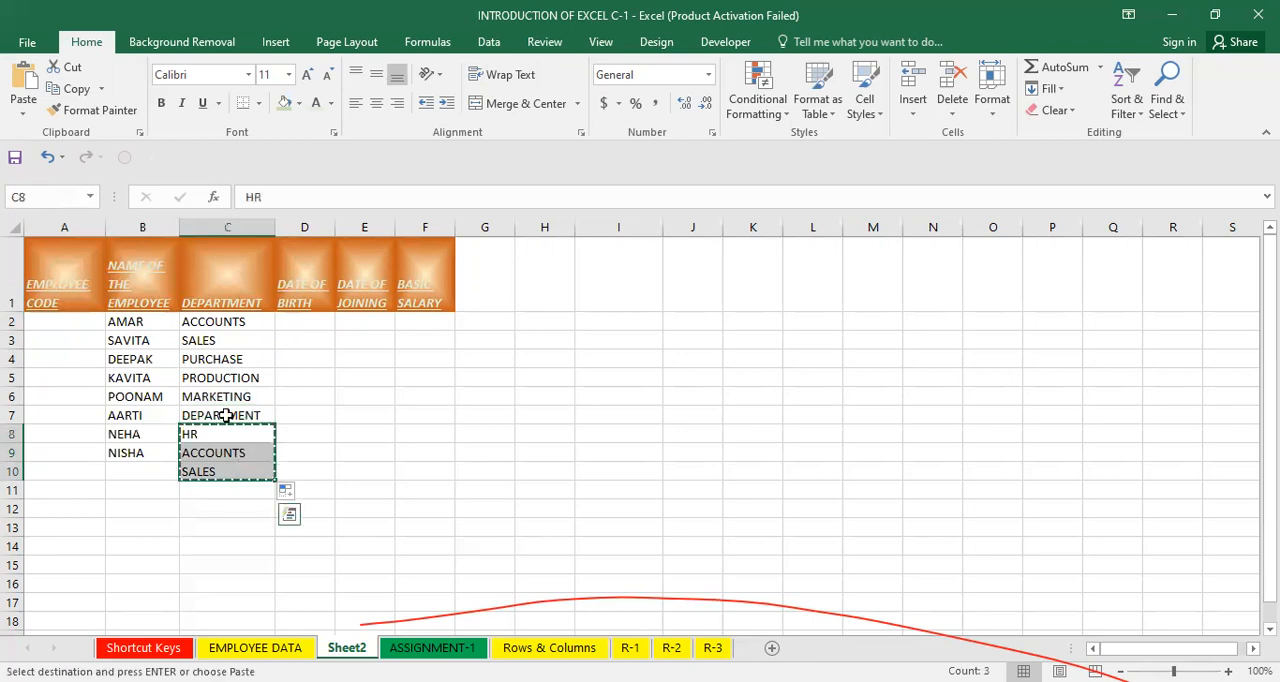
click(226, 415)
key(ctrl+v)
click(449, 420)
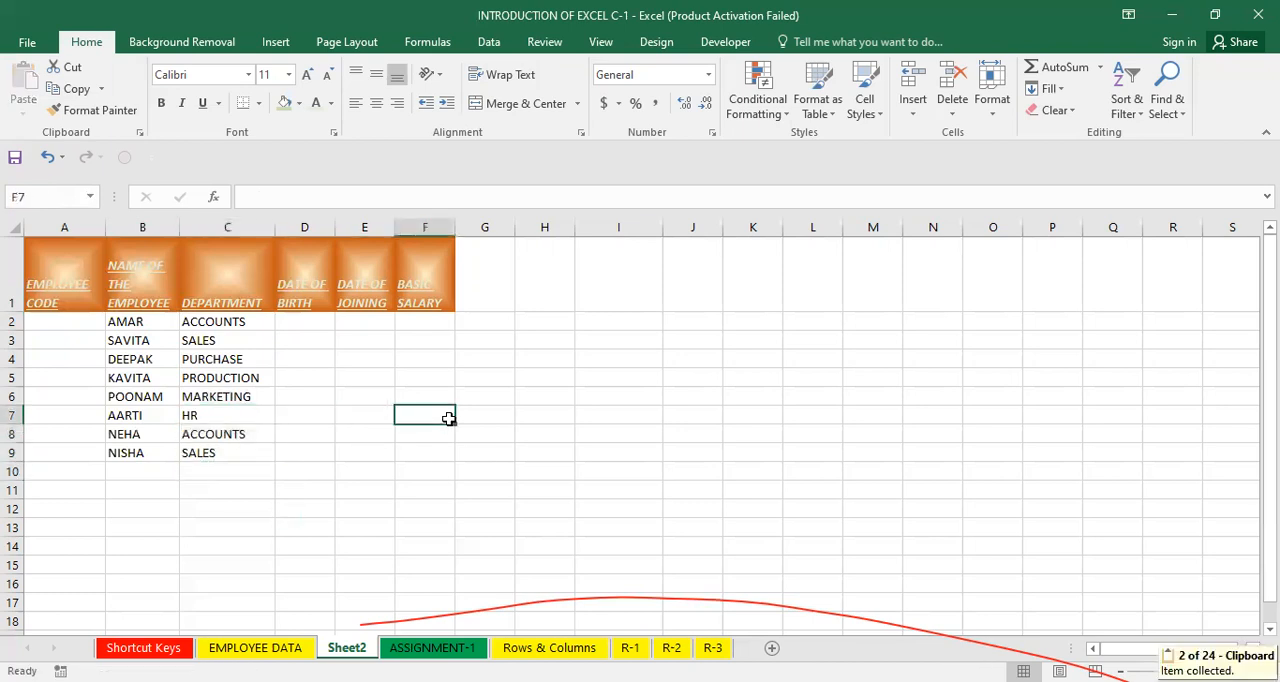
click(376, 472)
click(208, 392)
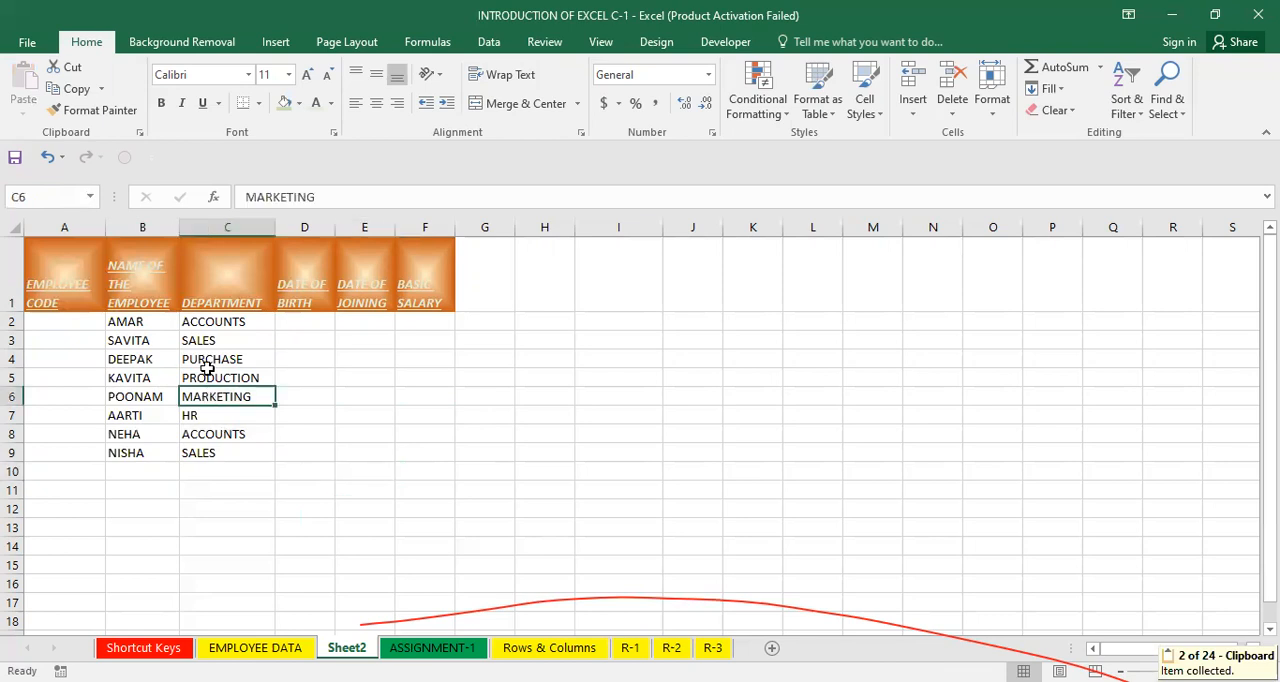
drag(214, 322, 218, 505)
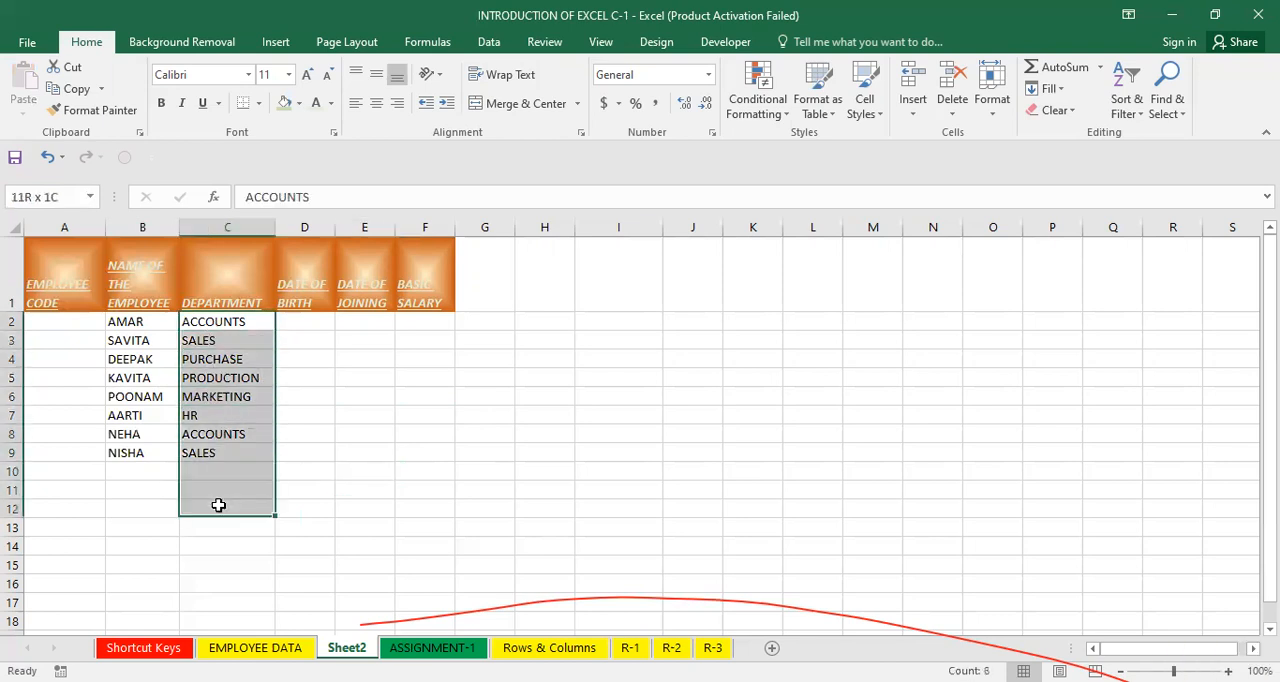
click(466, 436)
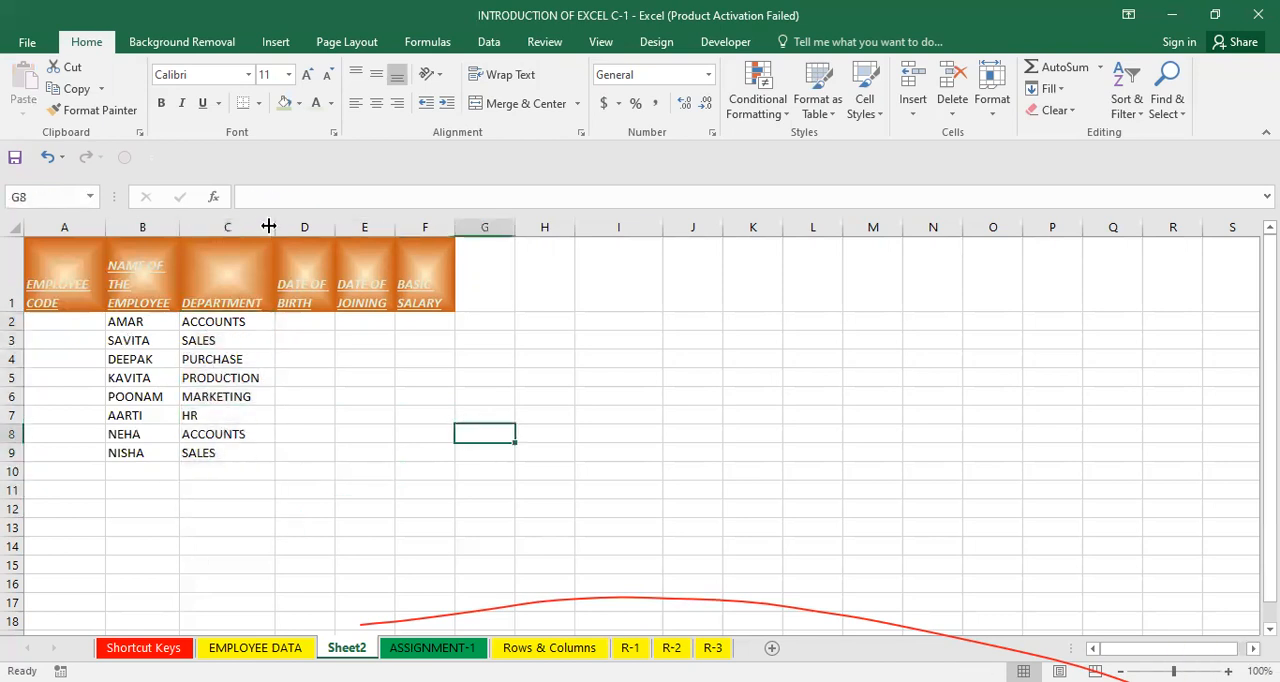
drag(251, 321, 249, 444)
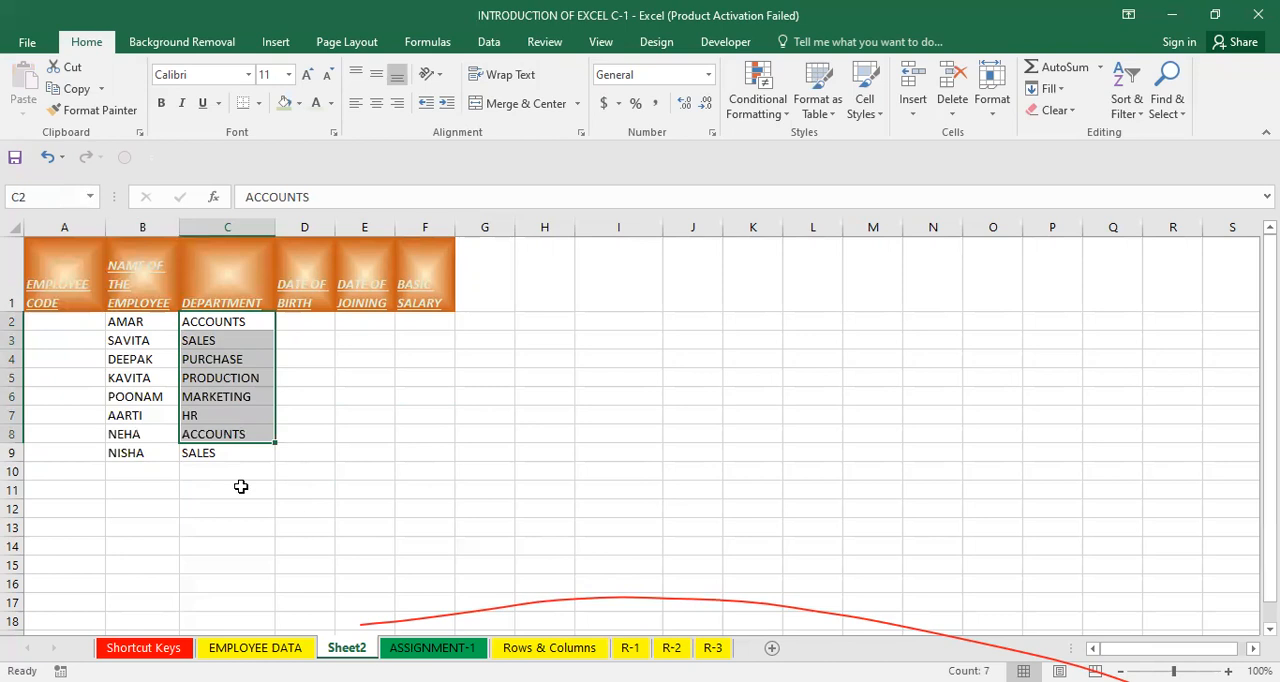
Enter employee codes 80156 through 80160 in cells A2 to A6.
click(57, 322)
double_click(58, 324)
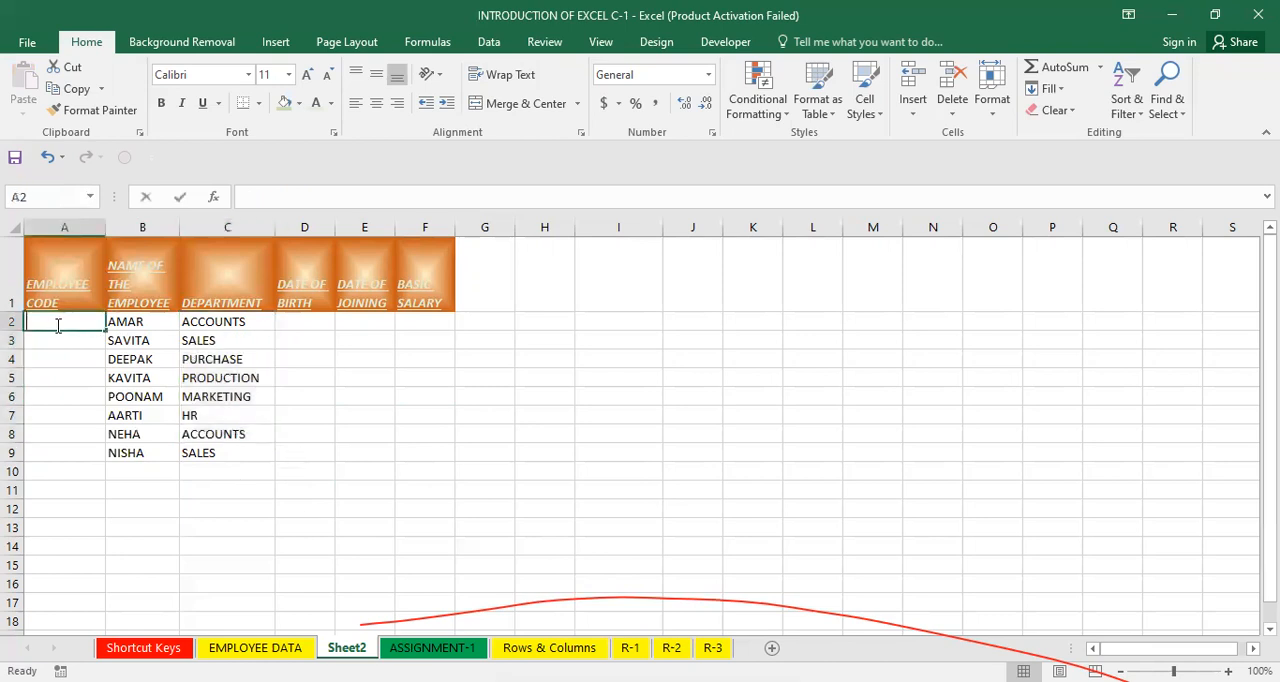
text(80156)
key(Return)
text(801)
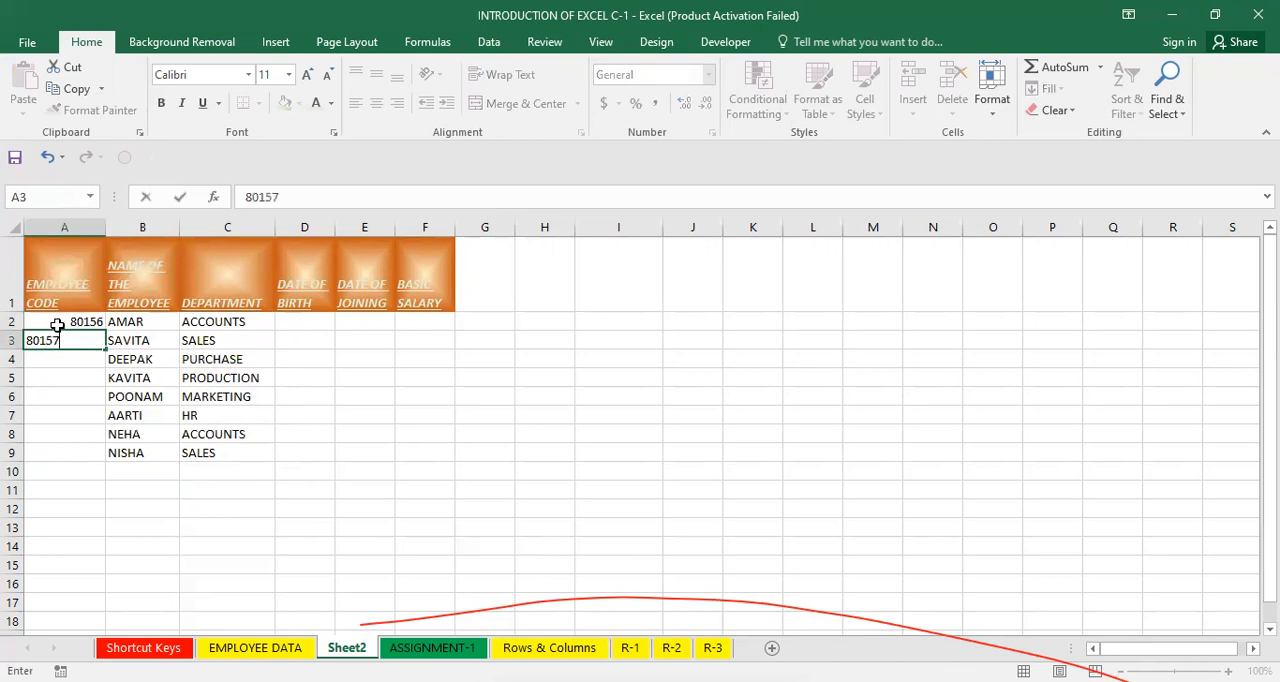
key(Return)
text(8015)
key(Return)
text(8)
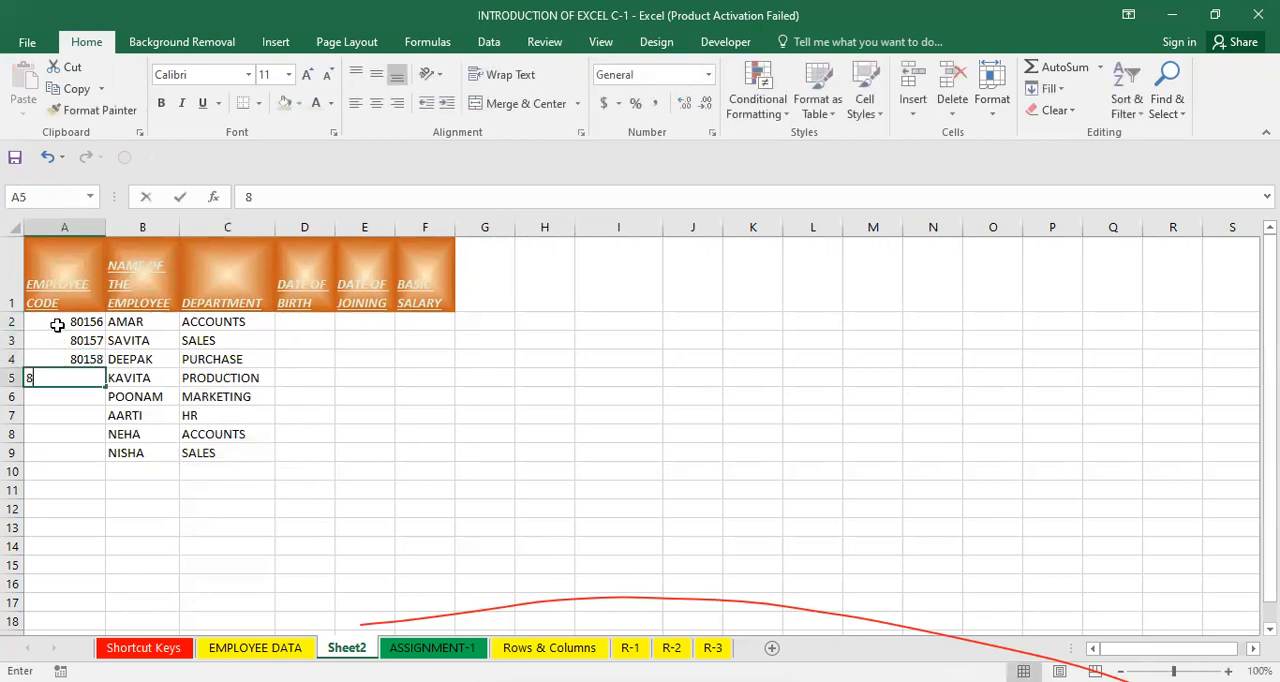
text(0159)
key(Return)
text(80160)
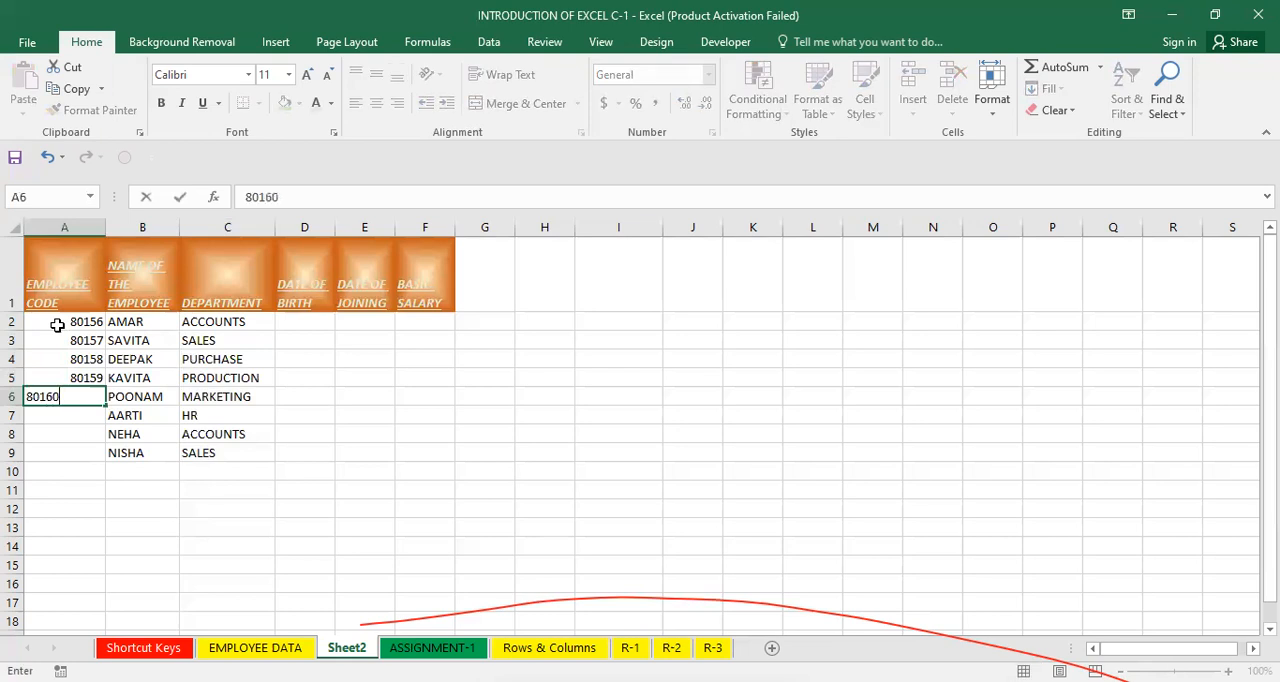
key(Return)
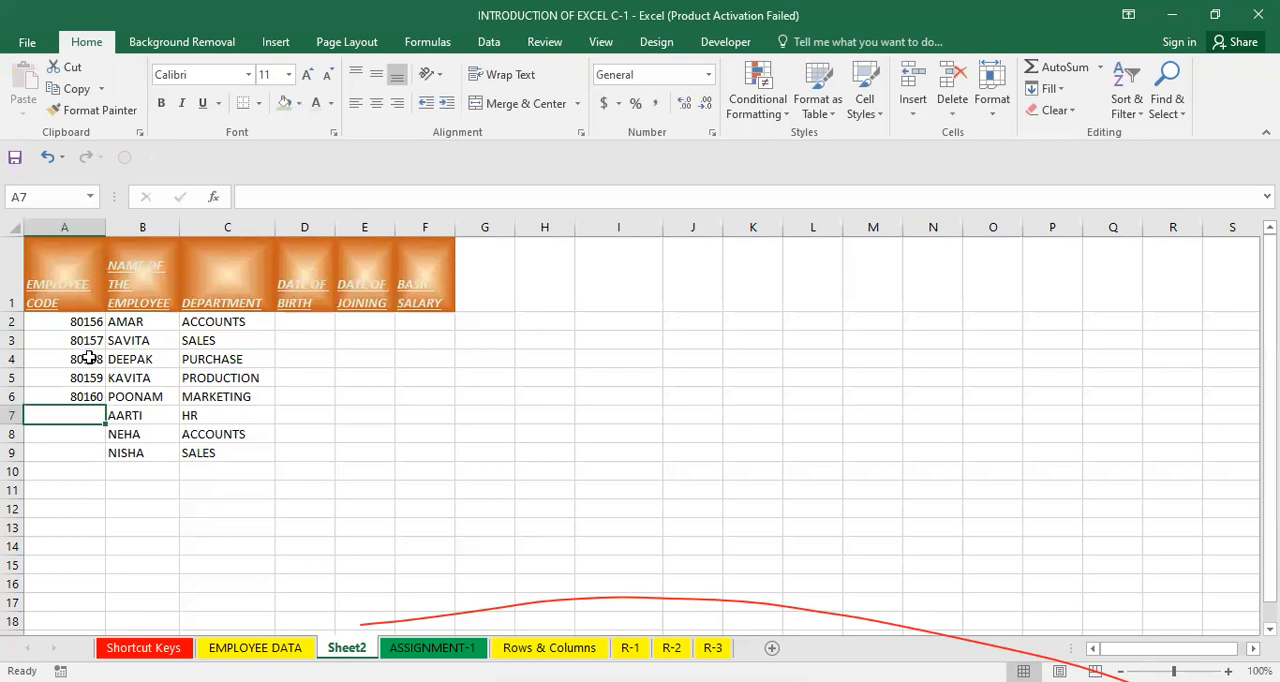
Clear the employee codes in A4 down to A8.
drag(82, 358, 88, 430)
key(Delete)
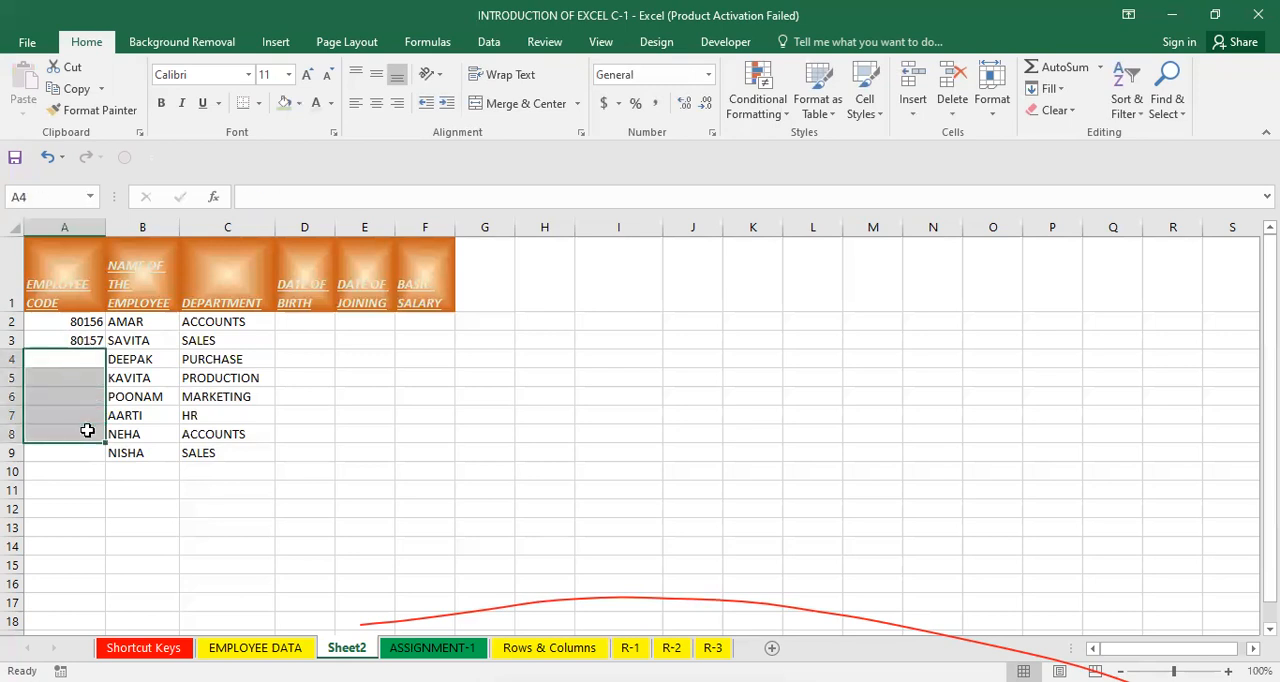
click(177, 411)
click(88, 323)
drag(88, 323, 84, 338)
click(532, 428)
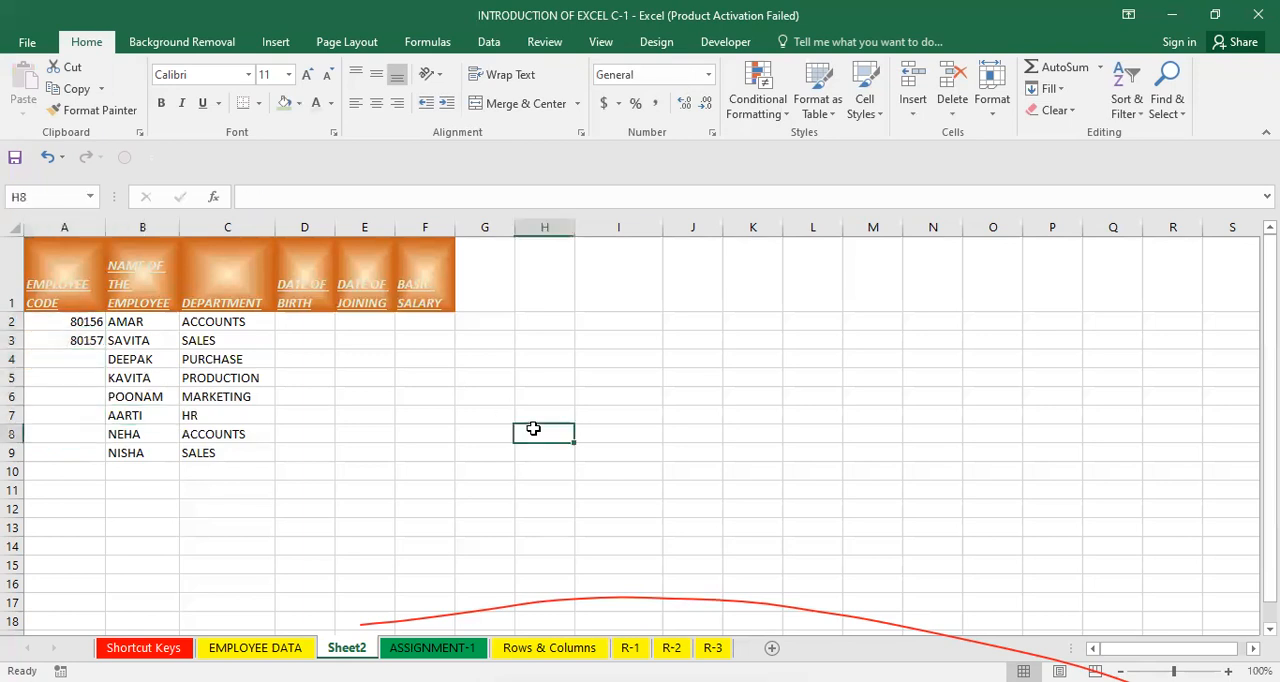
Enter 80156 in cell I5 and 80158 in cell I6.
click(593, 374)
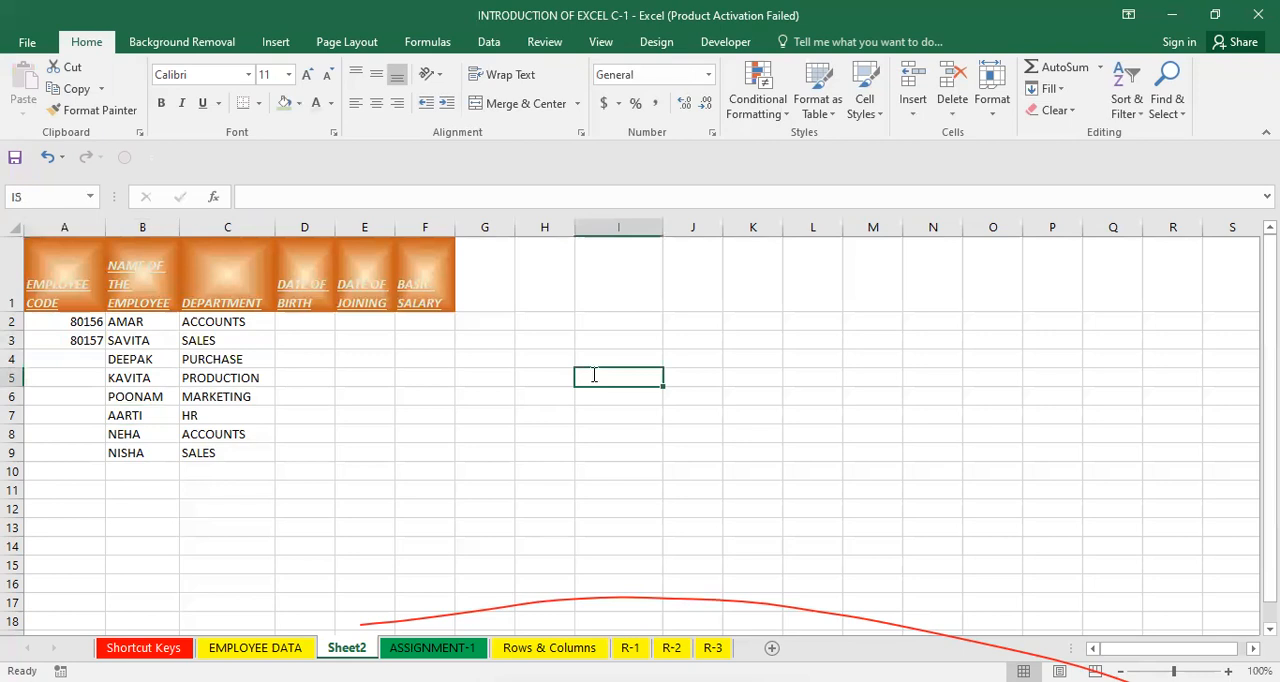
text(80156)
key(Return)
text(80158)
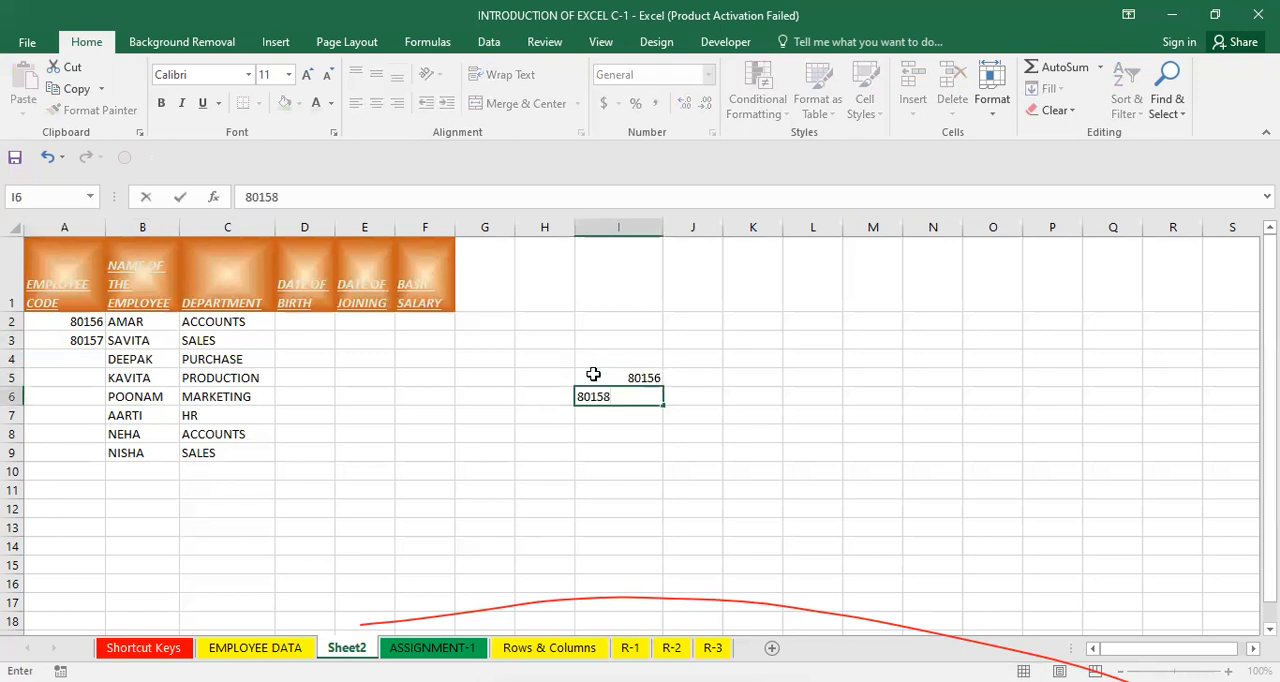
key(Return)
Autofill the series from I5:I6 down to I12 so it continues in steps of 2.
drag(610, 379, 614, 398)
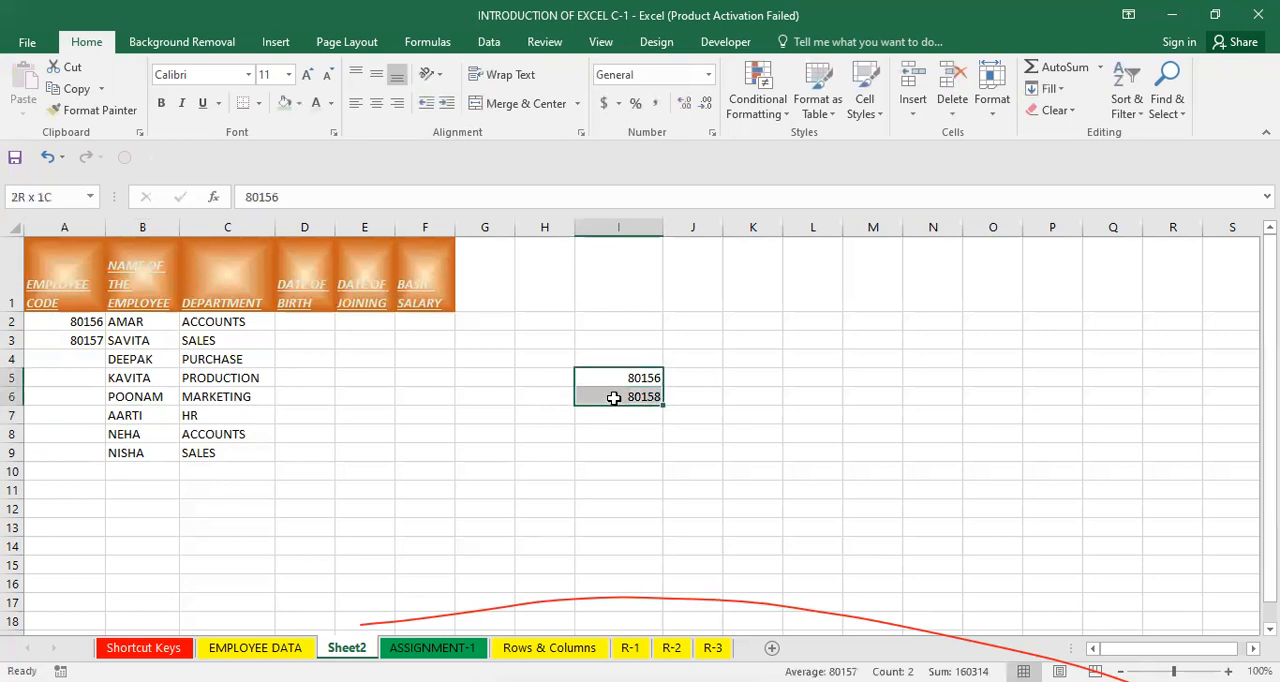
click(620, 599)
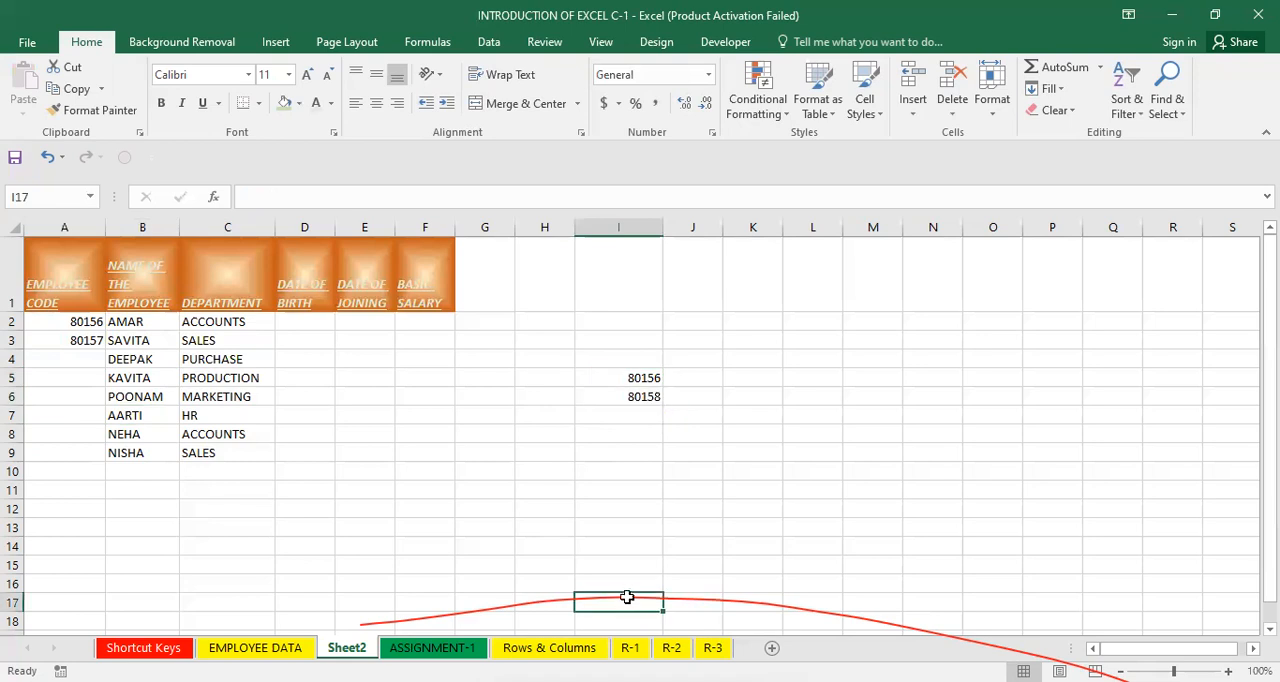
click(687, 525)
drag(646, 378, 664, 411)
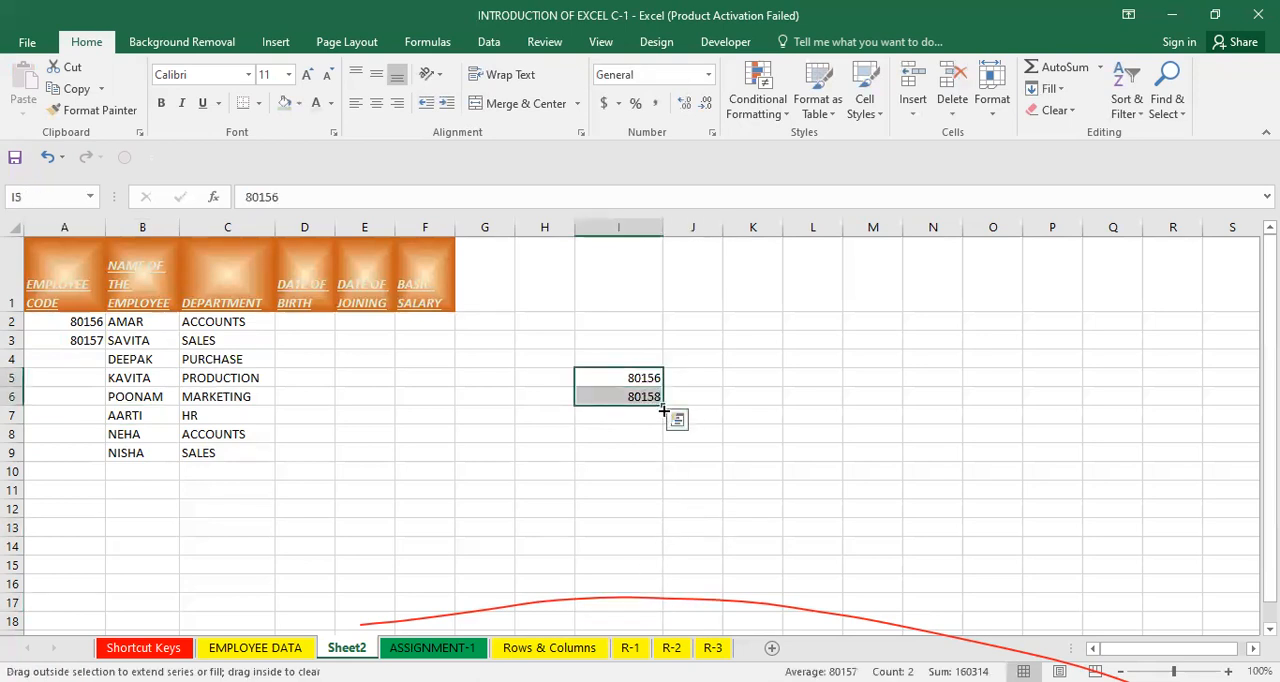
drag(663, 519, 664, 520)
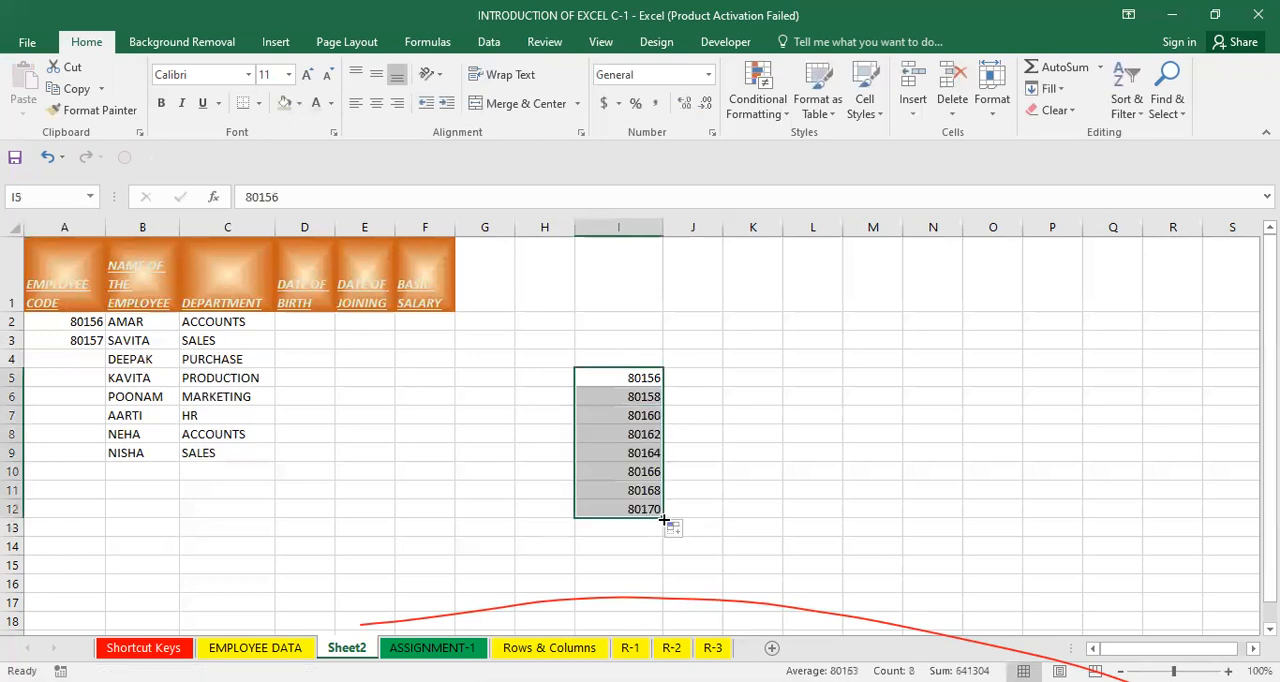
Autofill the employee codes from A2:A3 down to A9.
click(446, 543)
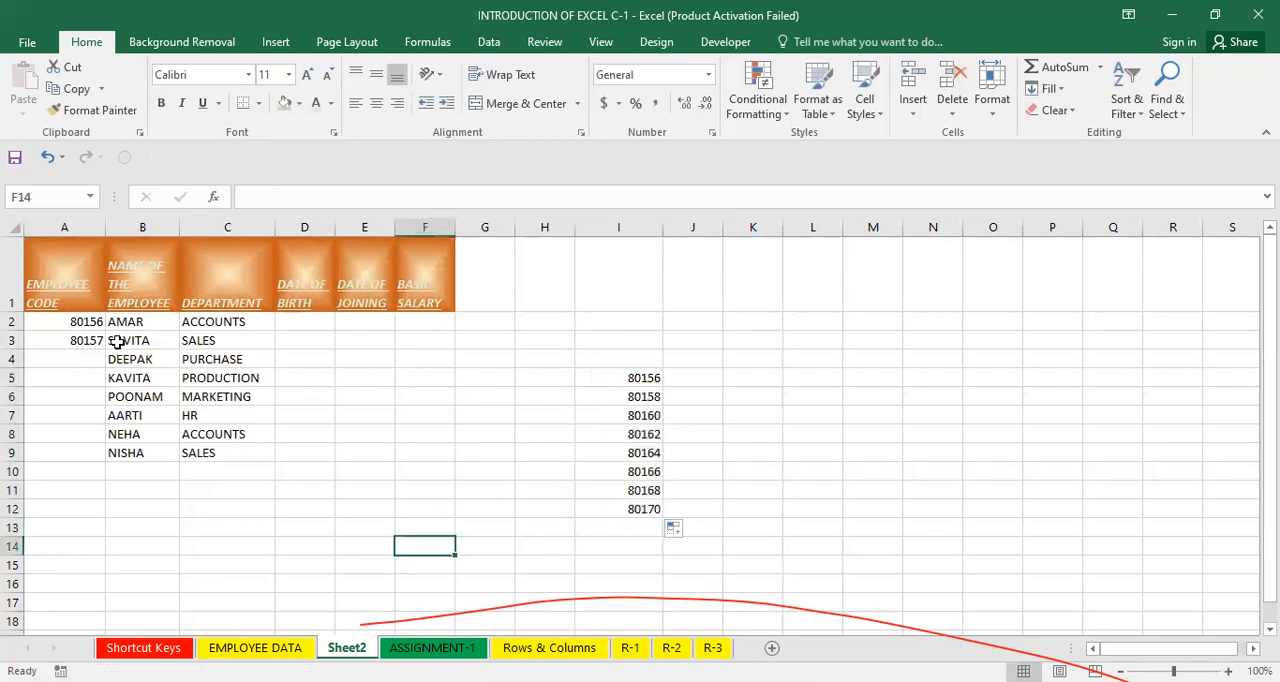
drag(77, 322, 79, 341)
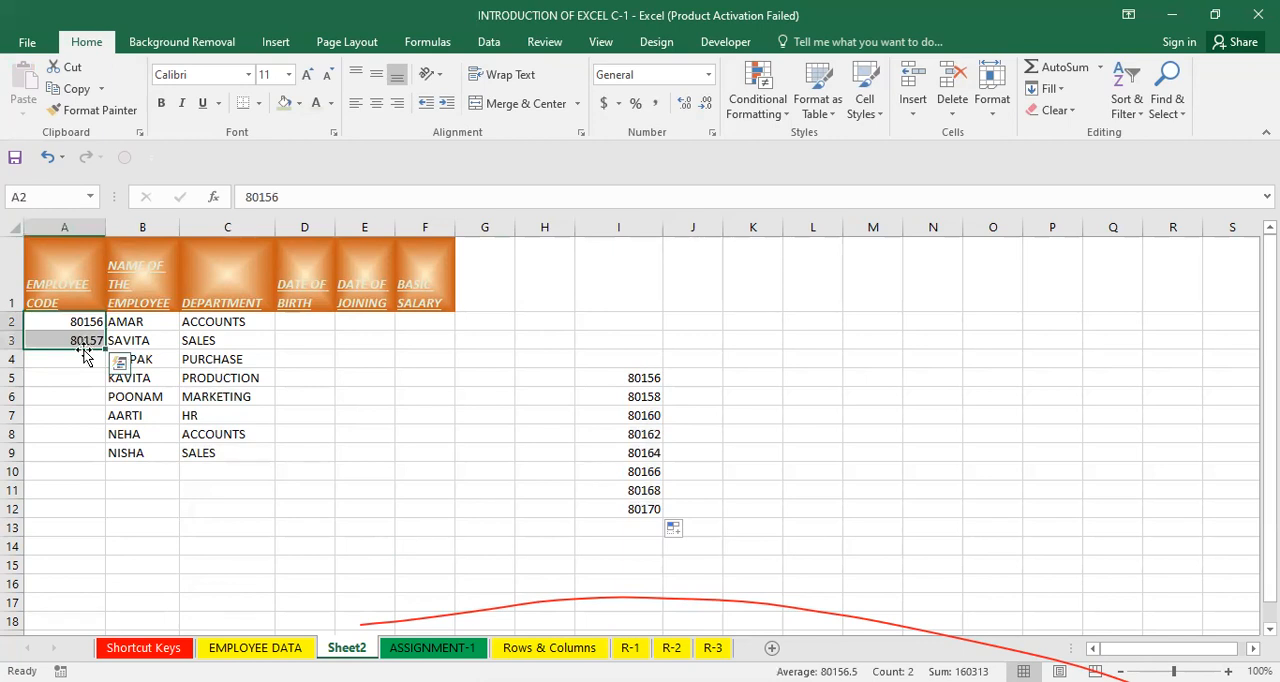
drag(104, 350, 103, 467)
click(183, 475)
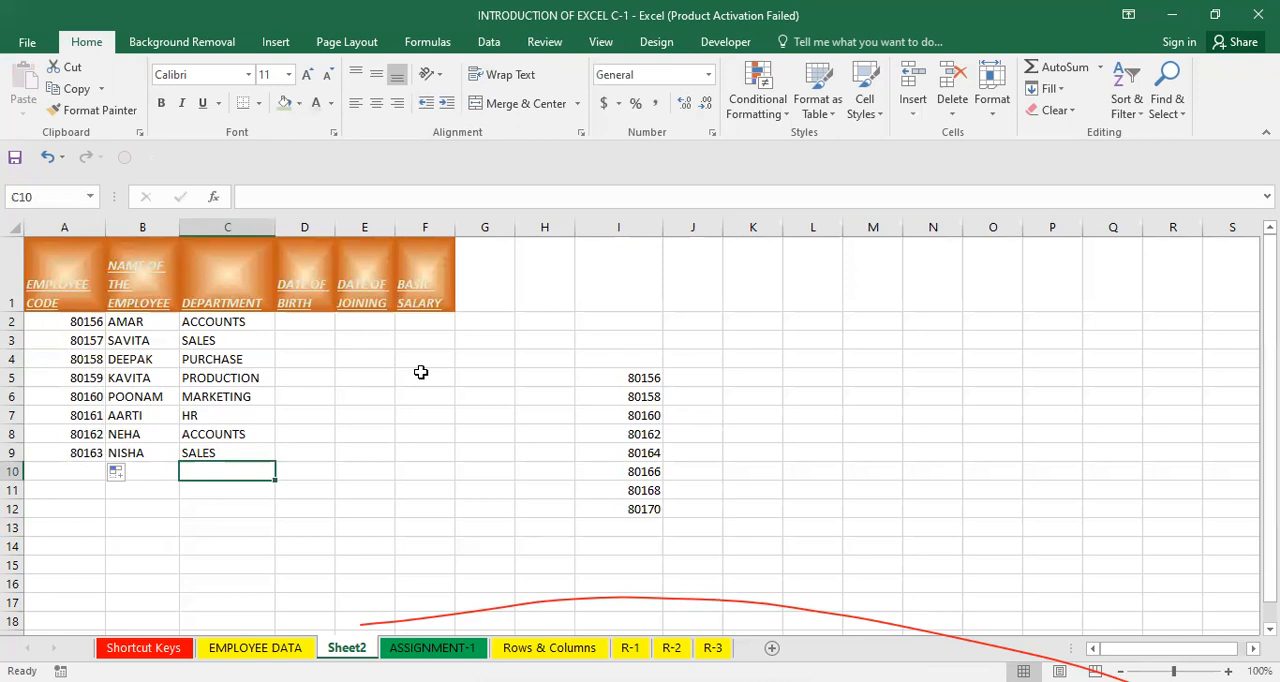
Extend the employee codes down to 80169 in A15 and fill the names and departments down to row 15.
drag(631, 376, 636, 397)
click(628, 434)
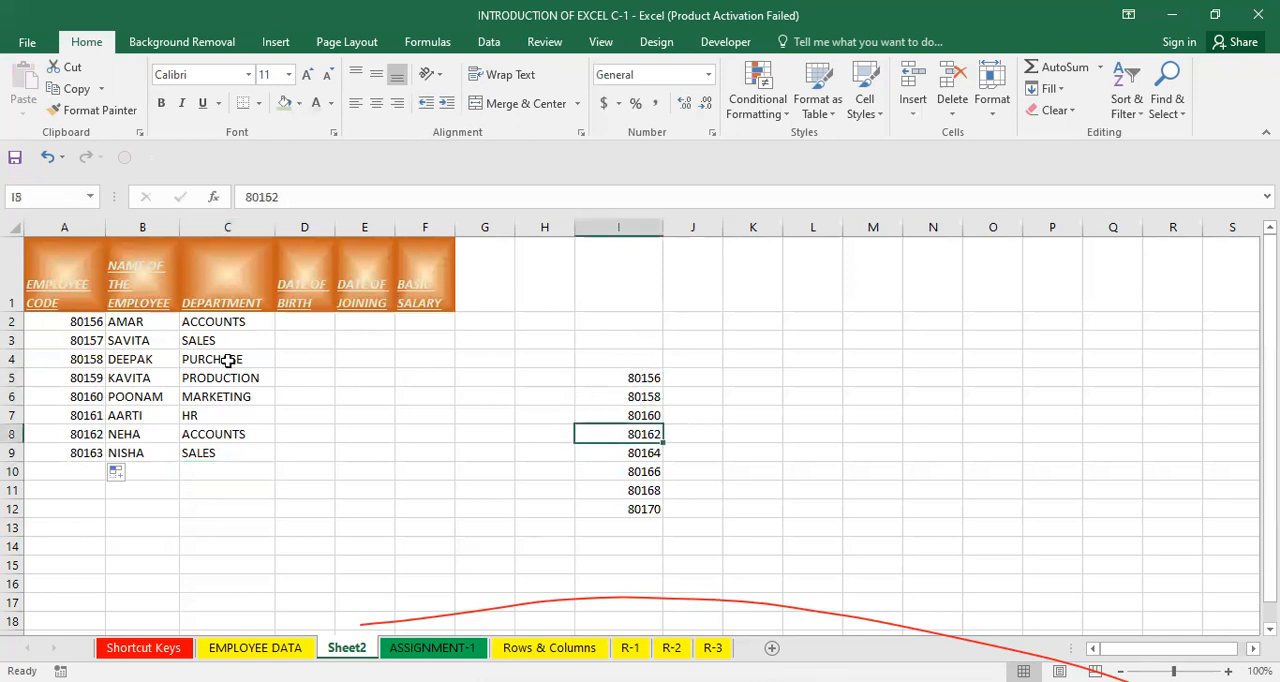
click(72, 321)
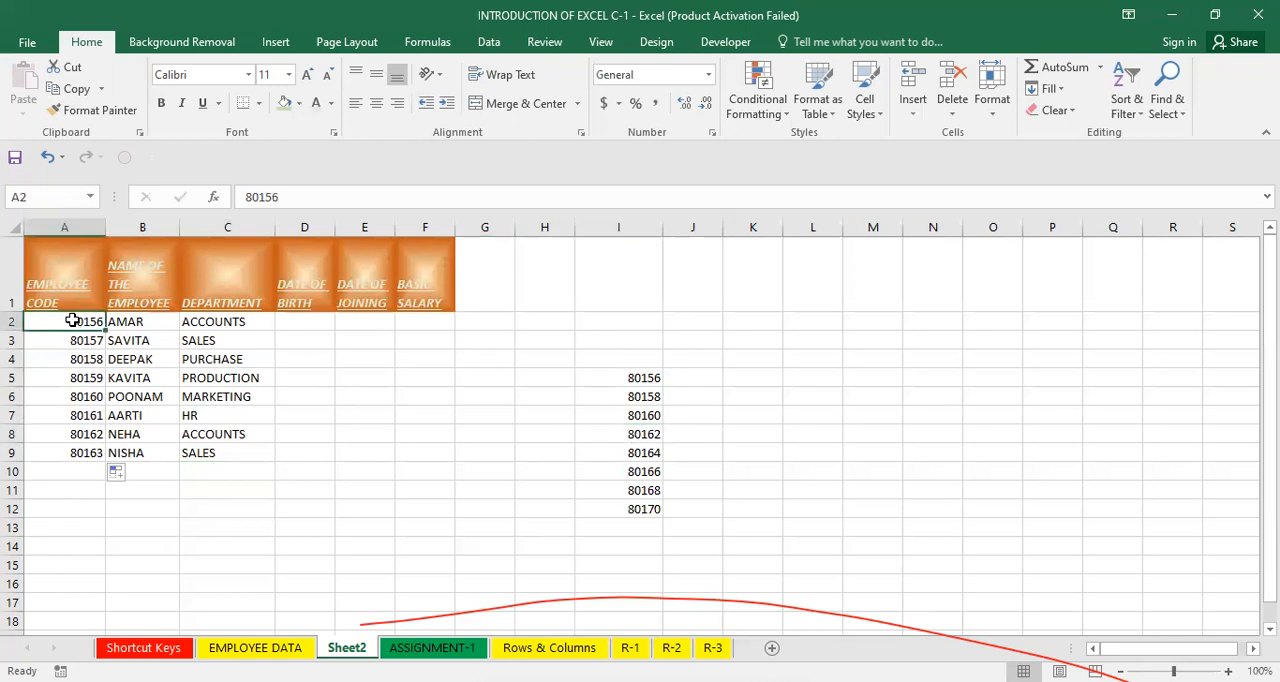
drag(72, 321, 105, 436)
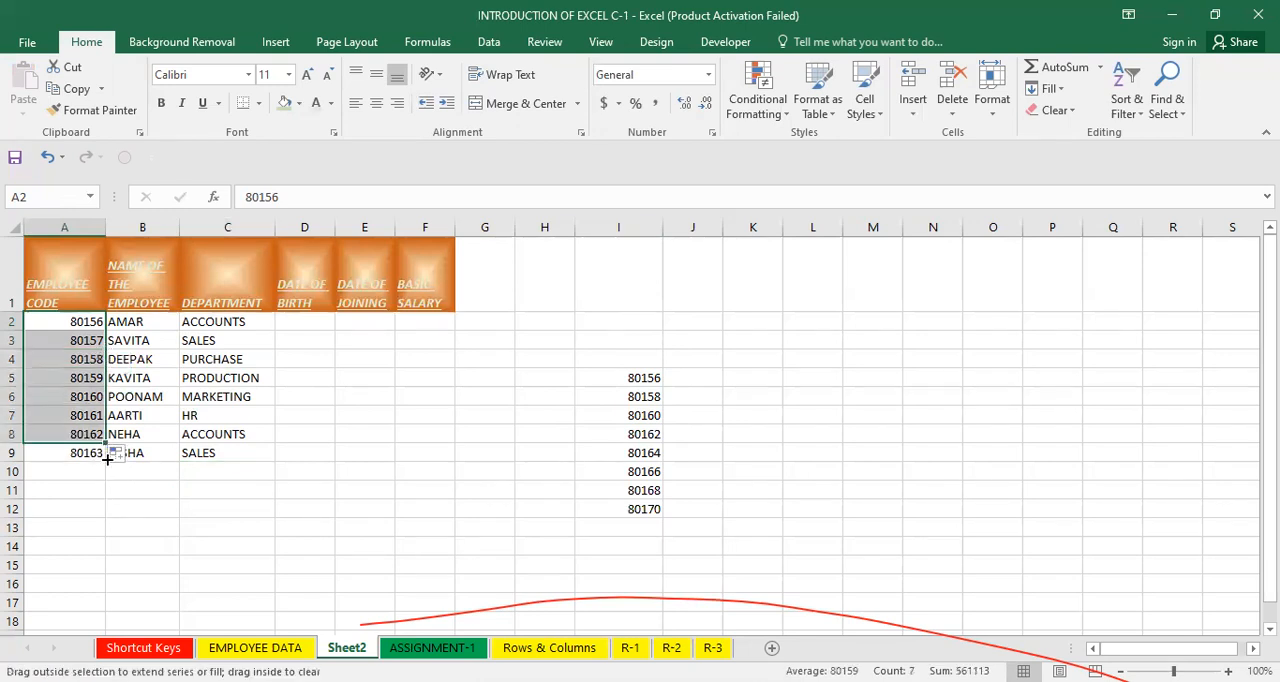
mouse_move(111, 553)
mouse_down()
mouse_move(113, 586)
mouse_move(112, 567)
mouse_up()
drag(148, 322, 277, 570)
click(309, 528)
click(232, 377)
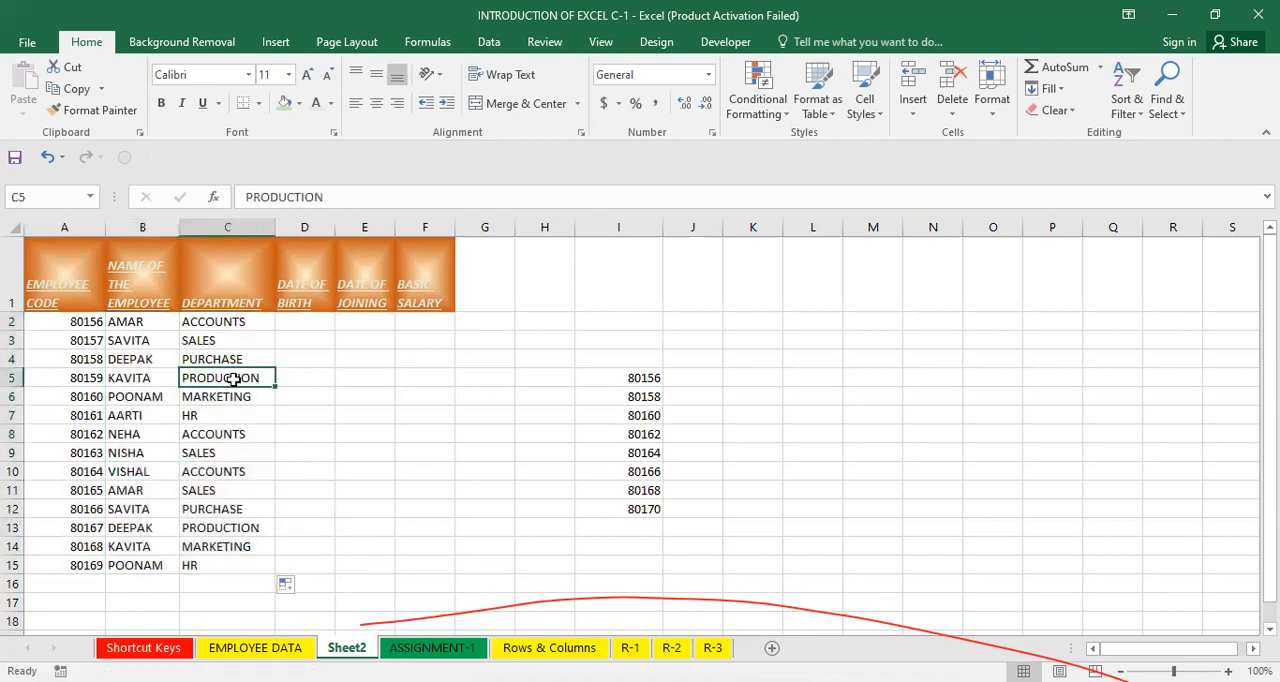
Delete the practice series in I5:I12.
click(110, 477)
drag(632, 378, 659, 570)
key(Delete)
click(306, 451)
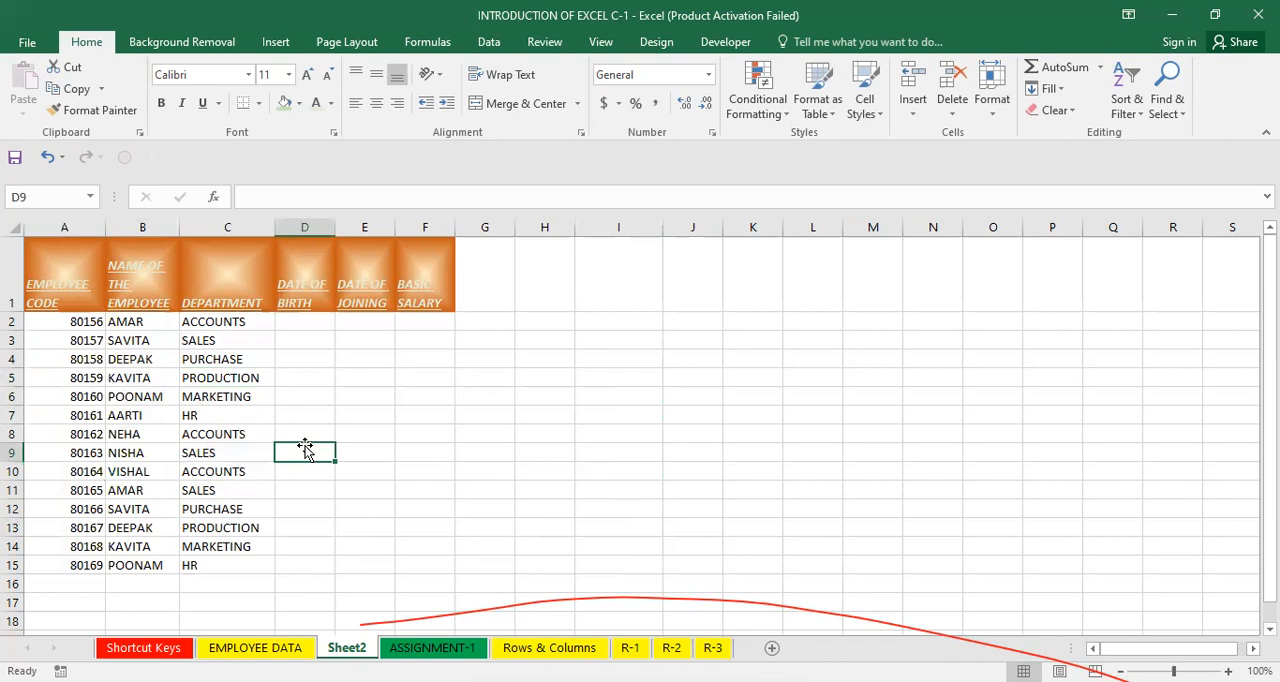
Replace the employee code in A9 with 56.
click(71, 452)
text(56)
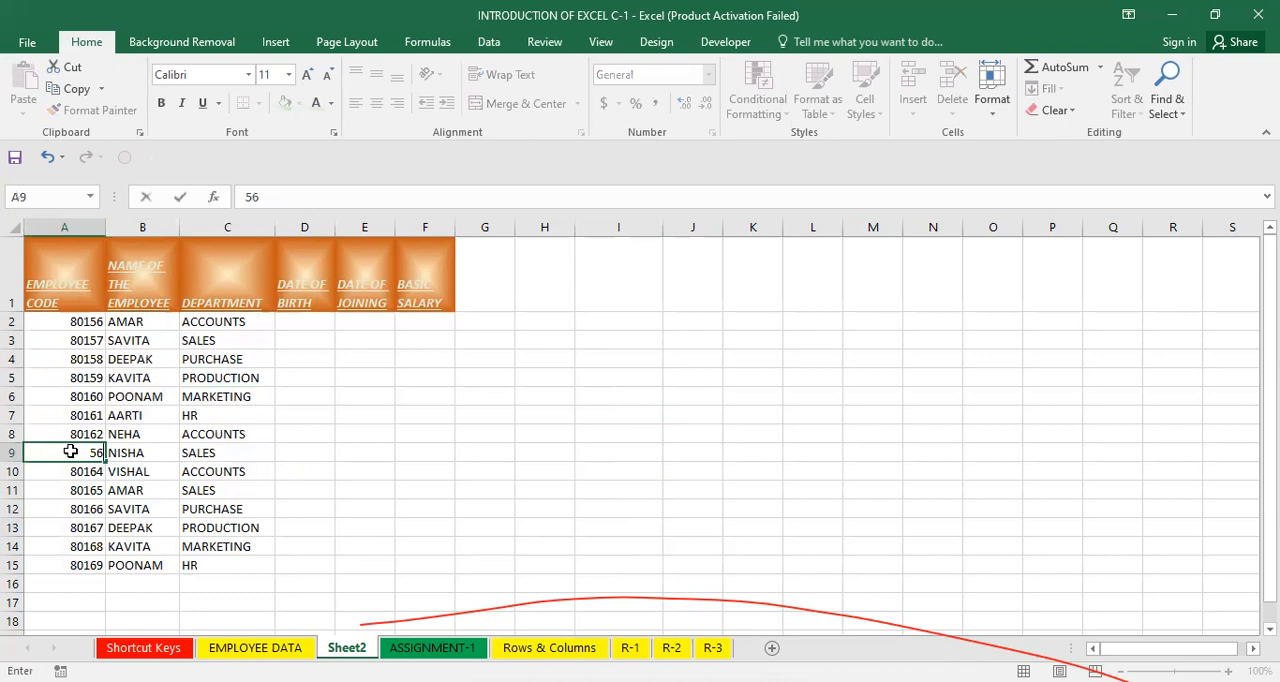
key(Return)
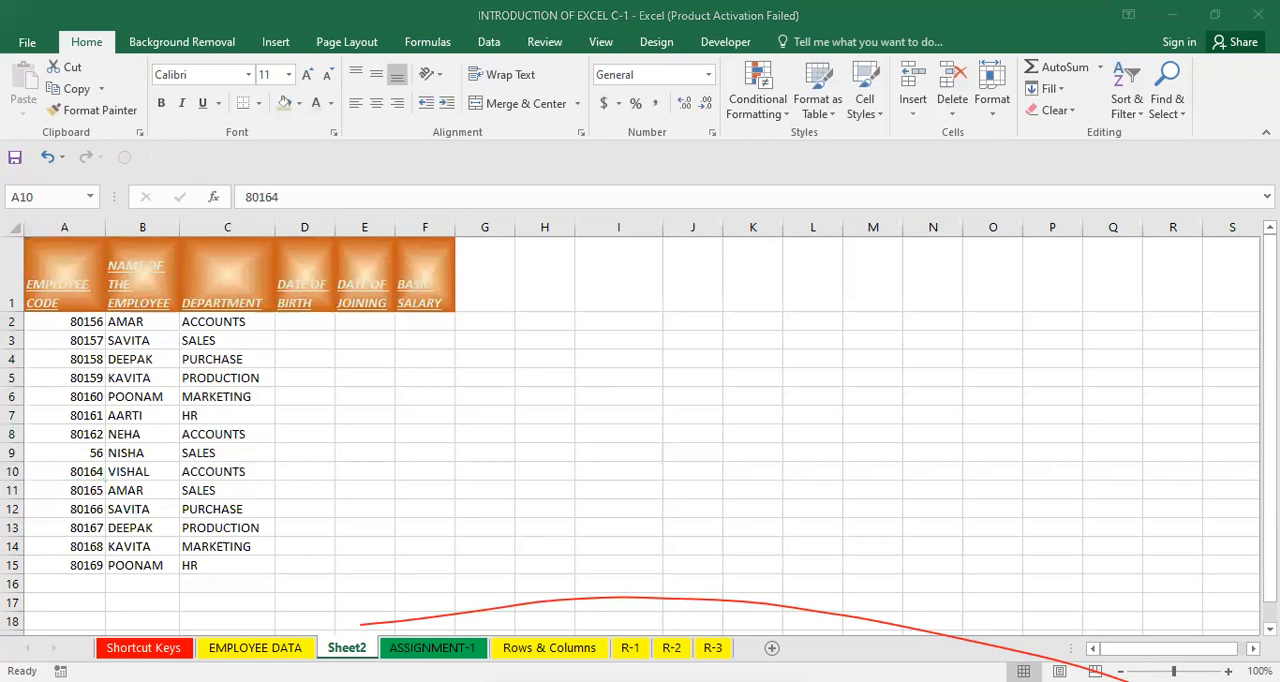
Try deleting cell A9 with the cells below shifted up, and undo the deletion.
click(164, 509)
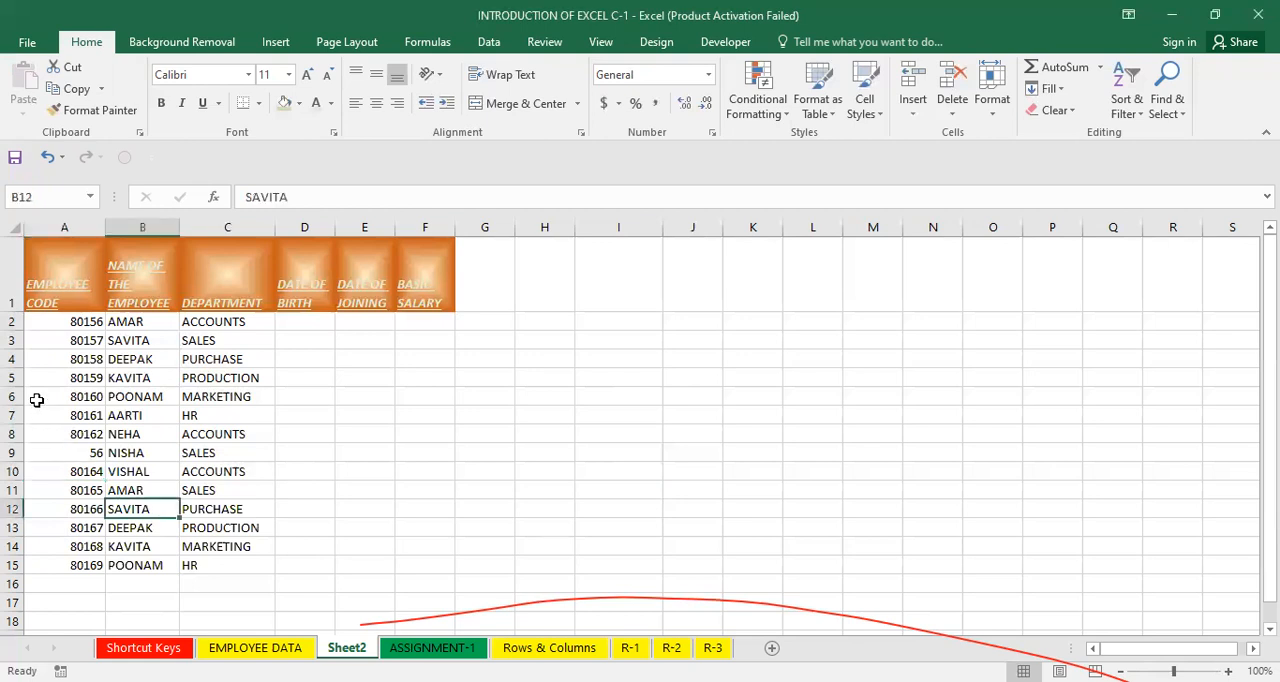
drag(63, 340, 80, 600)
click(160, 434)
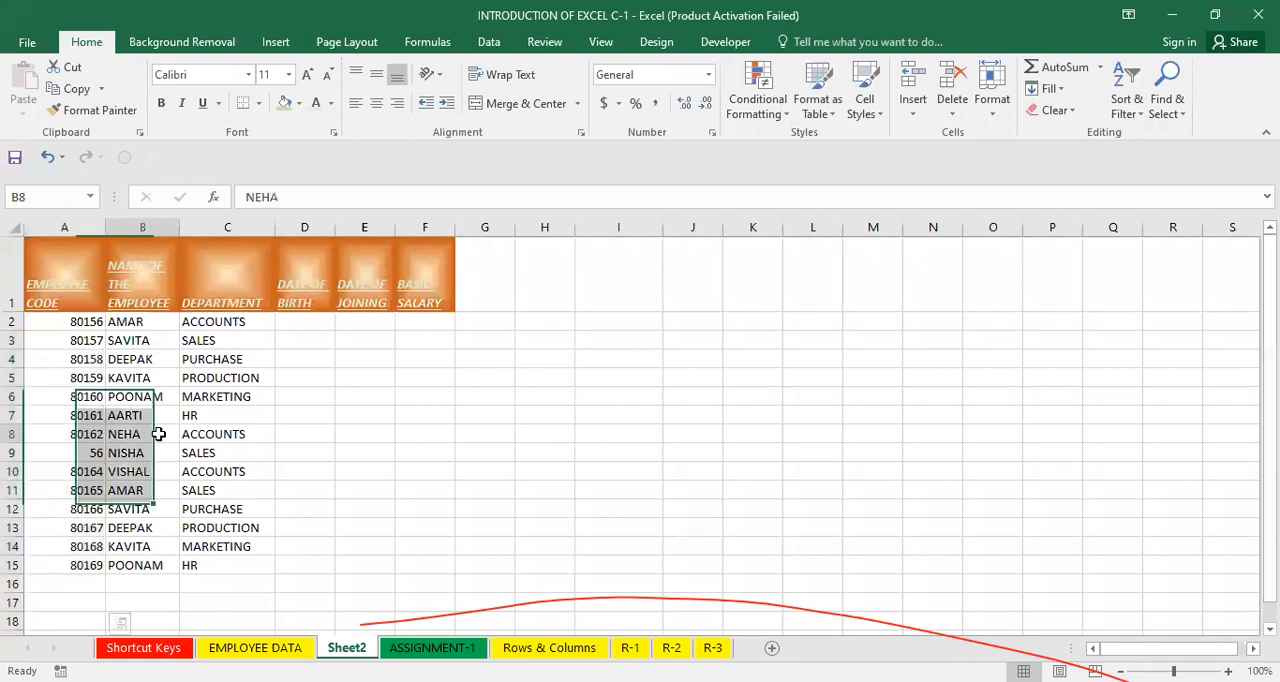
click(30, 554)
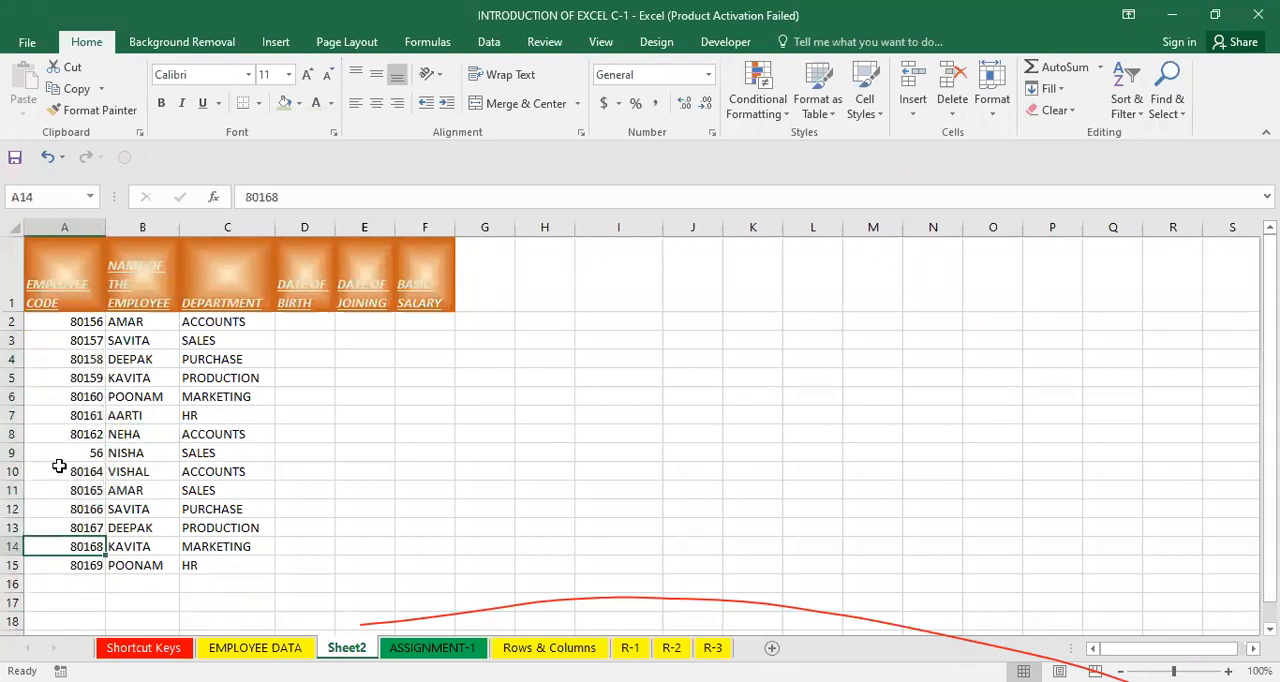
click(40, 451)
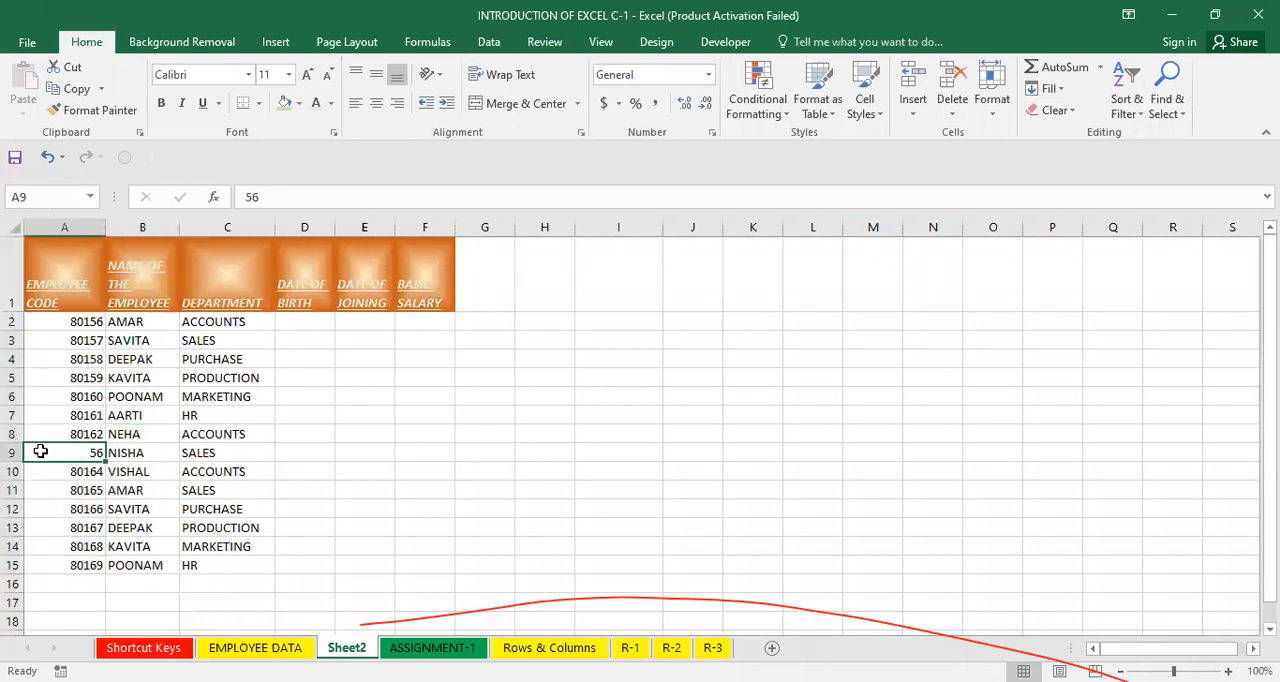
right_click(40, 451)
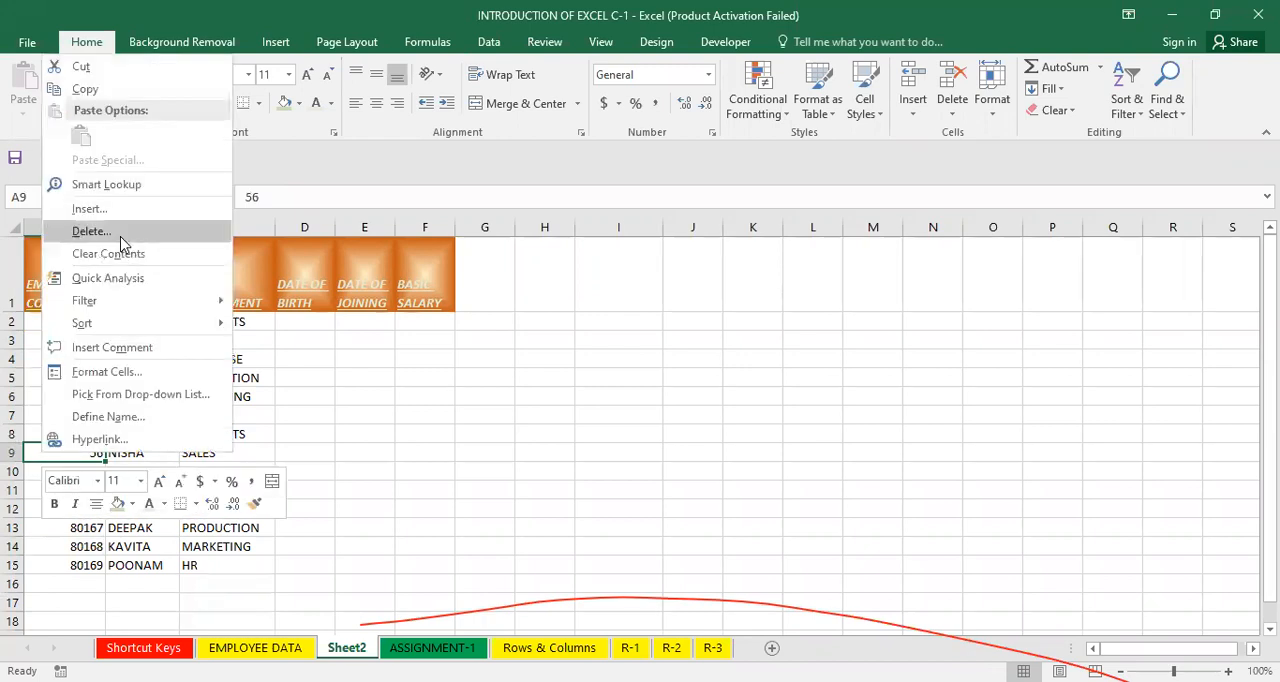
click(121, 241)
click(152, 425)
drag(80, 362, 78, 547)
click(174, 506)
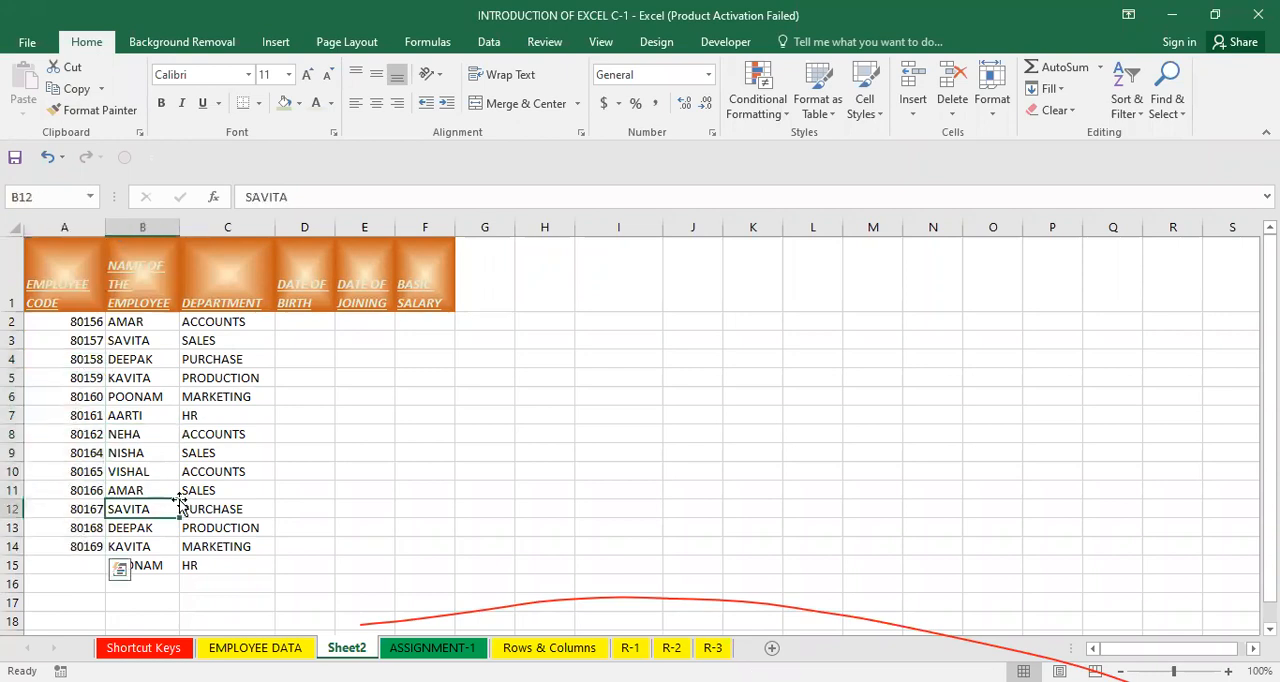
click(89, 345)
key(ctrl+z)
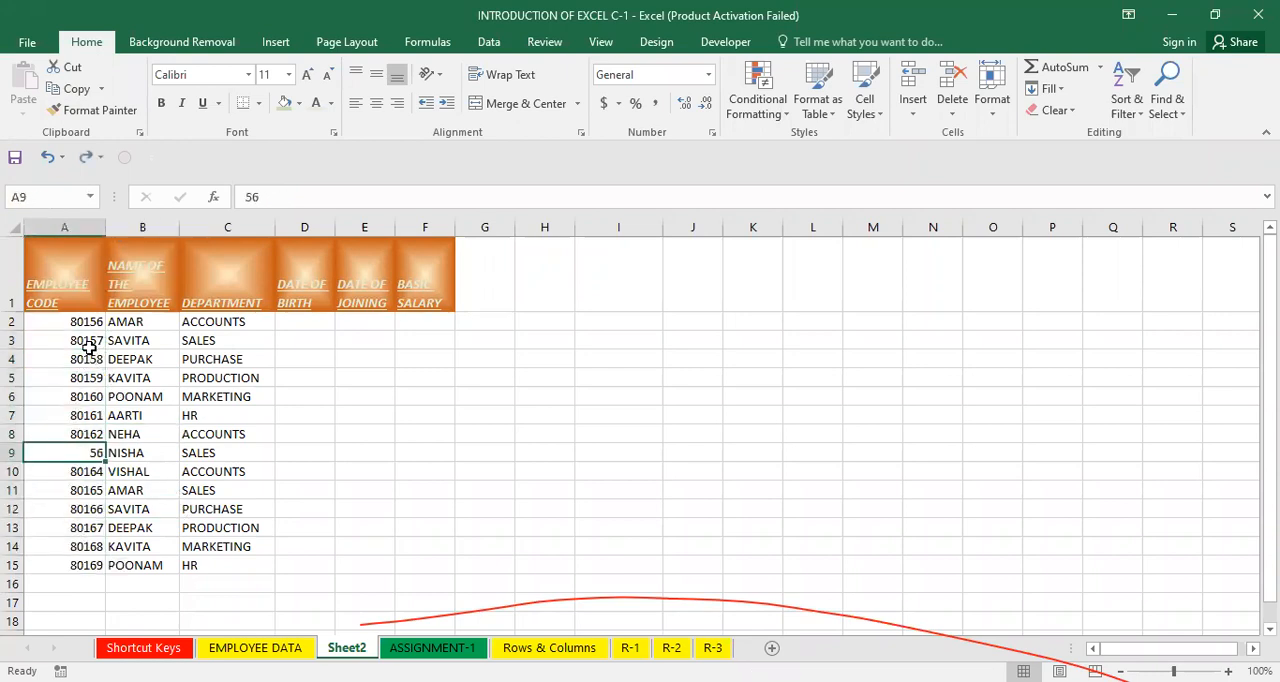
Clear the employee codes from A3 down to the end of the column.
click(222, 508)
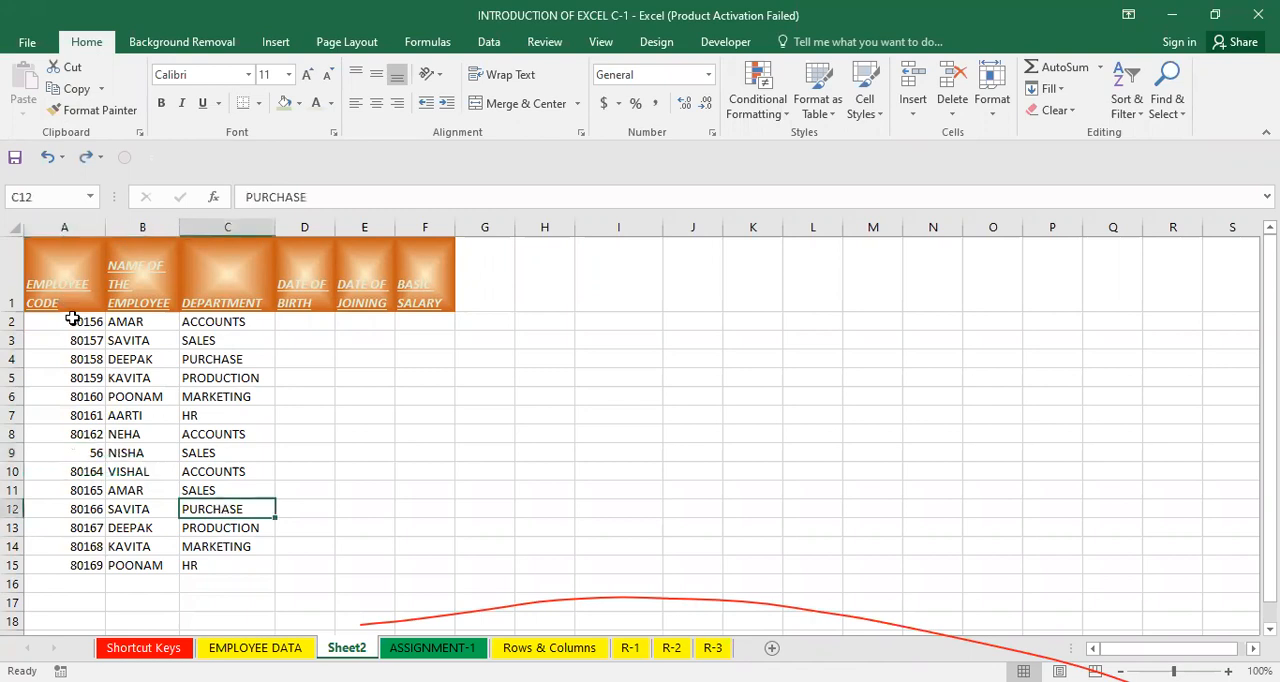
click(72, 318)
click(91, 341)
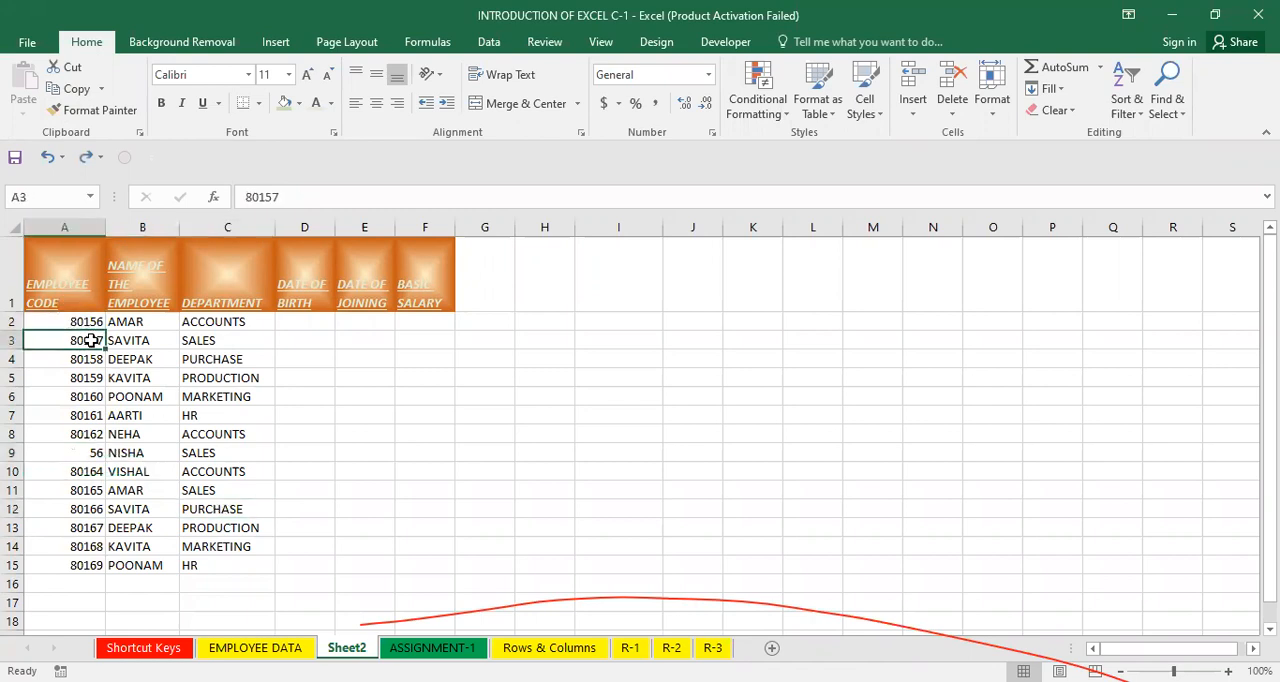
key(ctrl+shift+Down)
key(Delete)
Enter the formula =A2+1 in A3 and fill it down to A15.
click(353, 412)
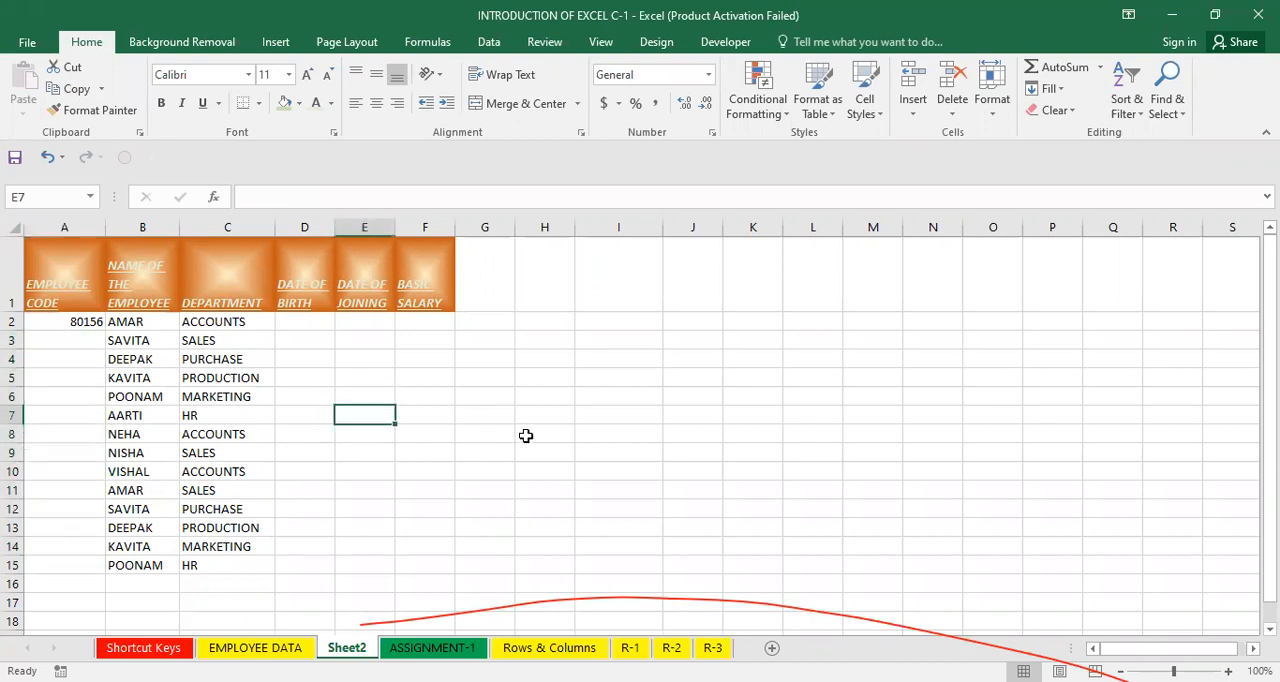
click(44, 338)
text(=)
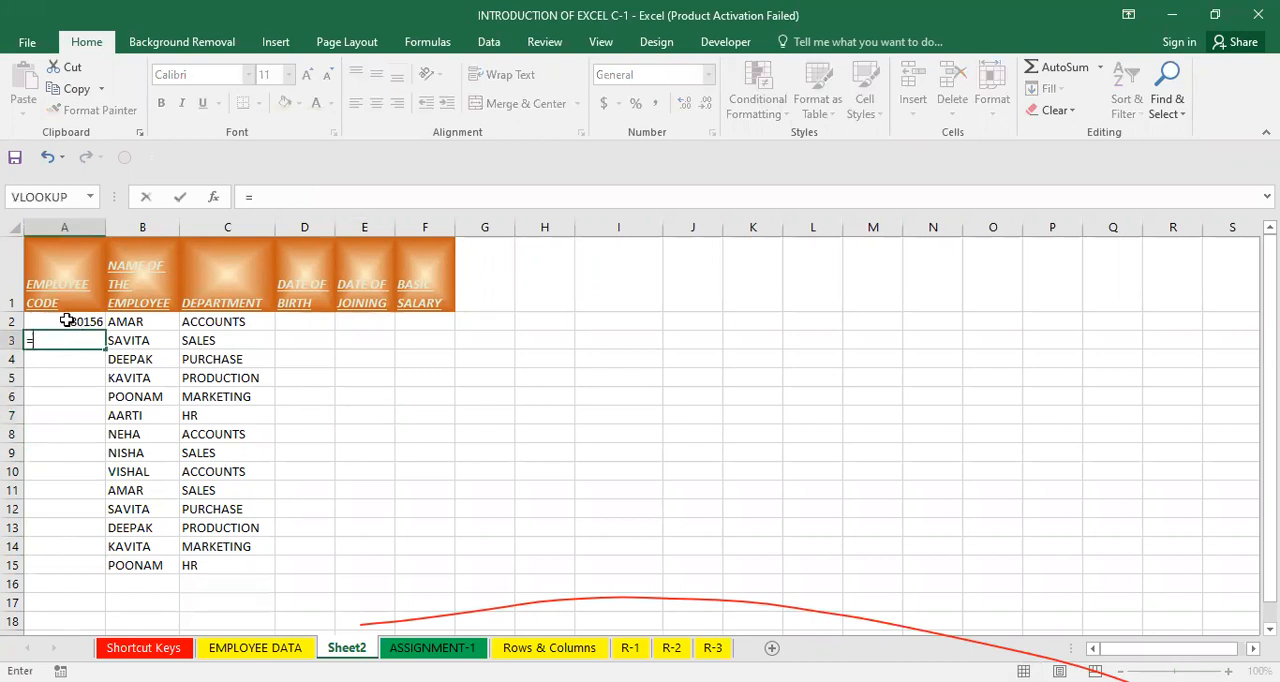
click(66, 320)
text(+)
text(1)
key(Return)
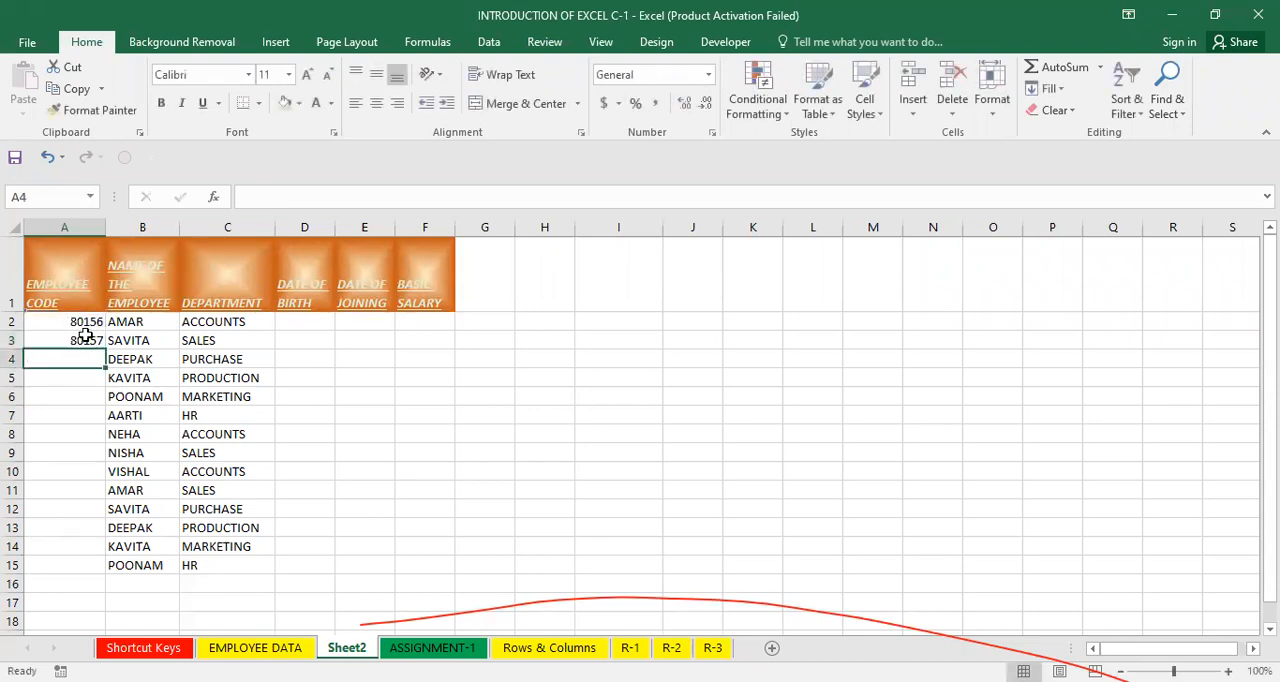
click(90, 342)
drag(105, 353, 110, 572)
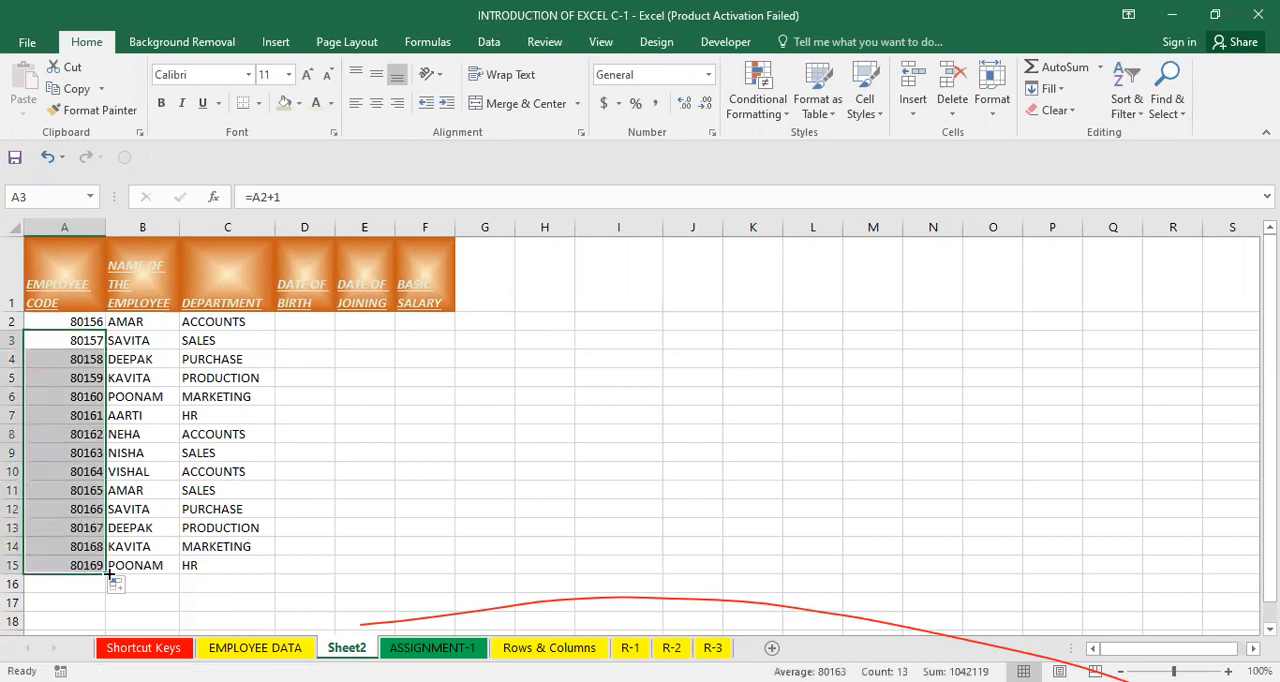
Enter 56 in A8 to test the formula chain, and undo the entry.
click(54, 433)
text(56)
key(Return)
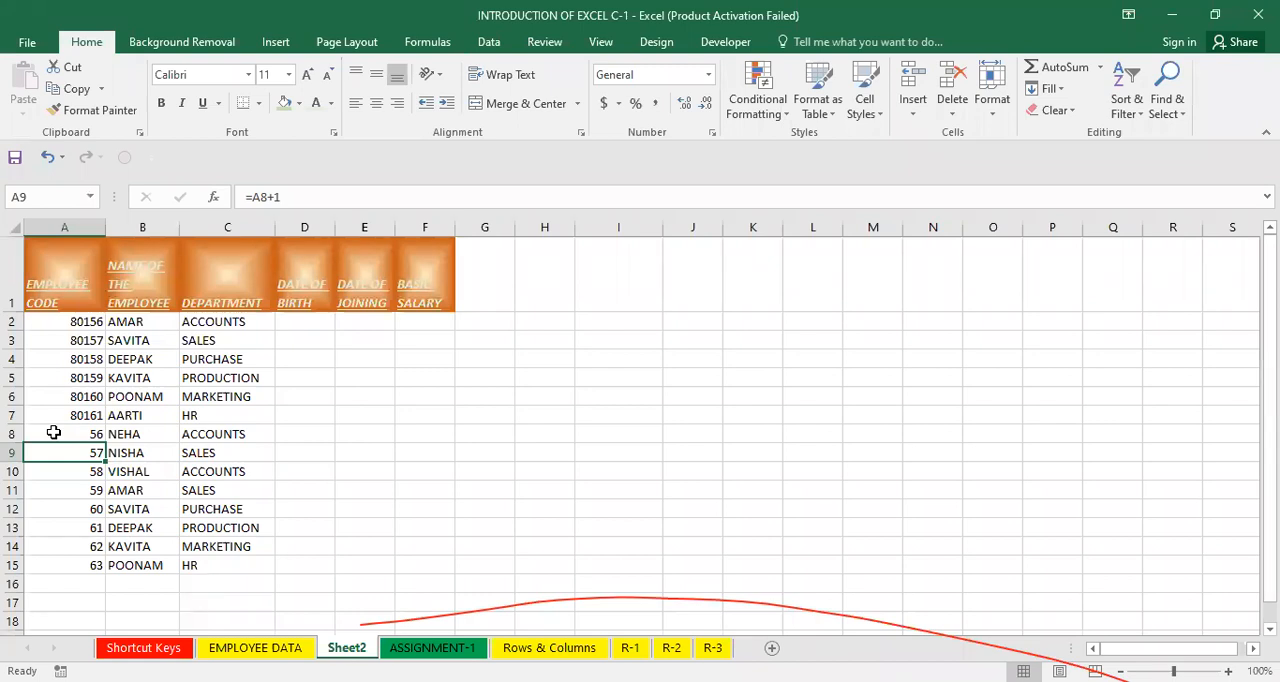
key(ctrl+z)
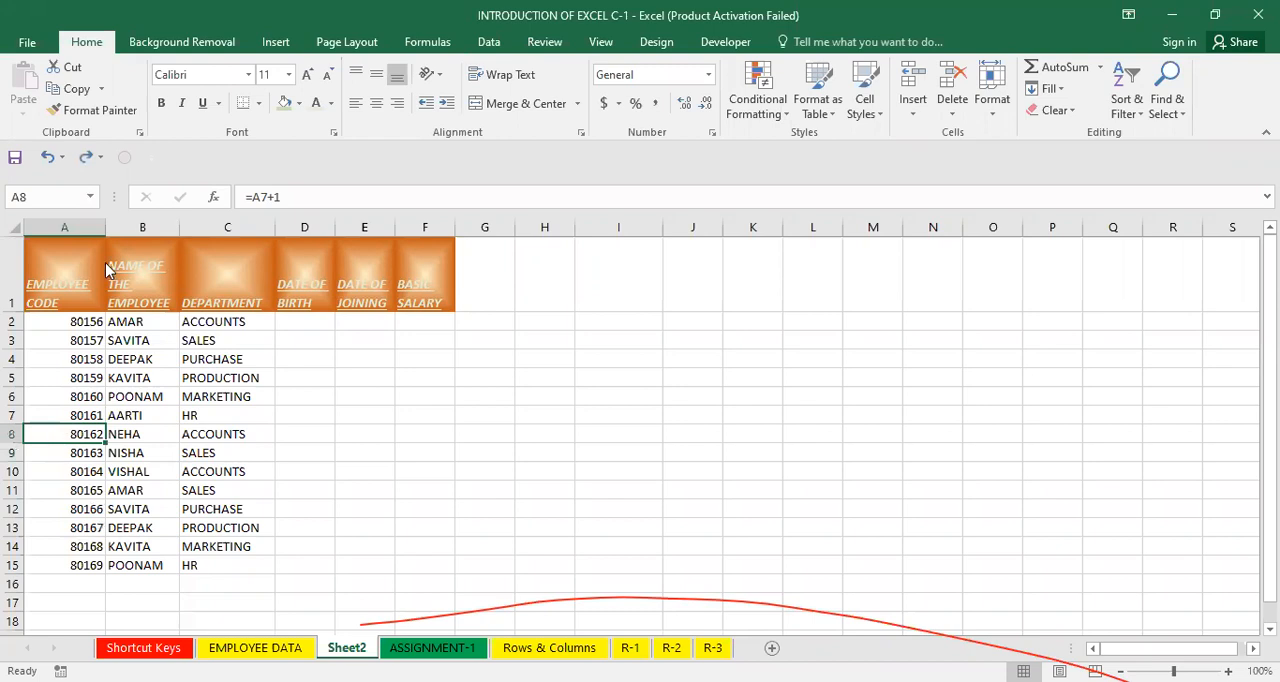
Delete cell A8 with cells shifted up, and undo the deletion.
right_click(55, 440)
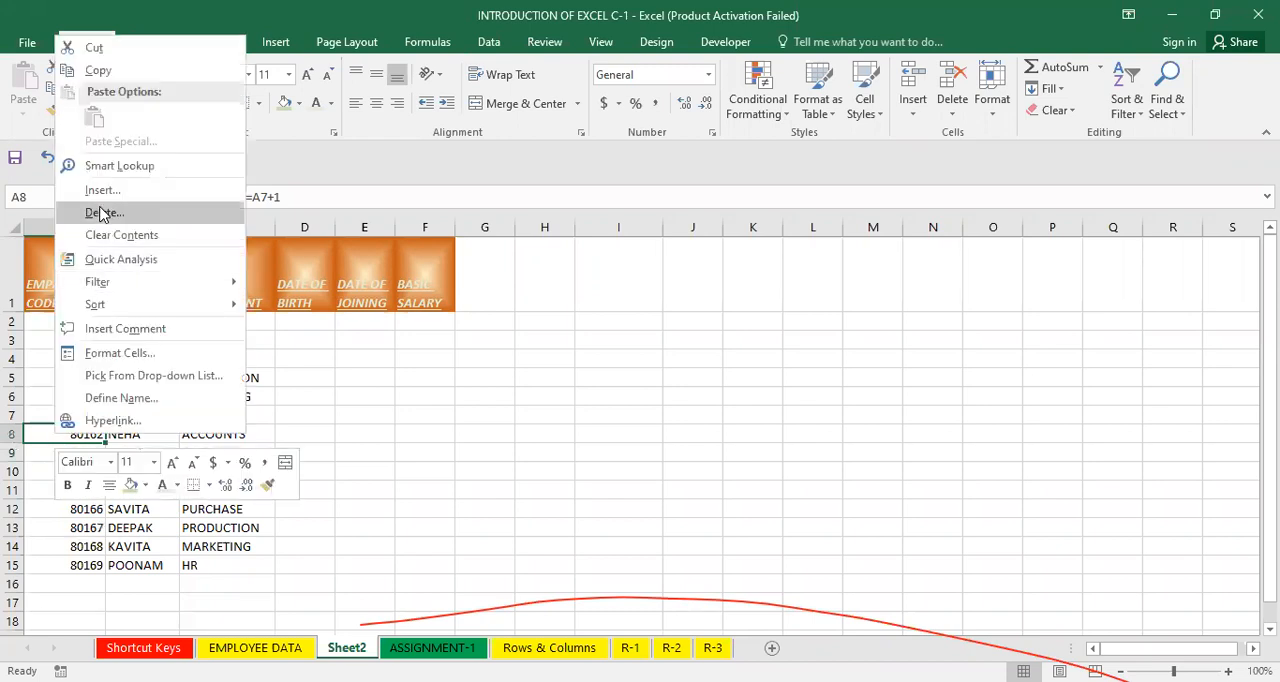
click(102, 213)
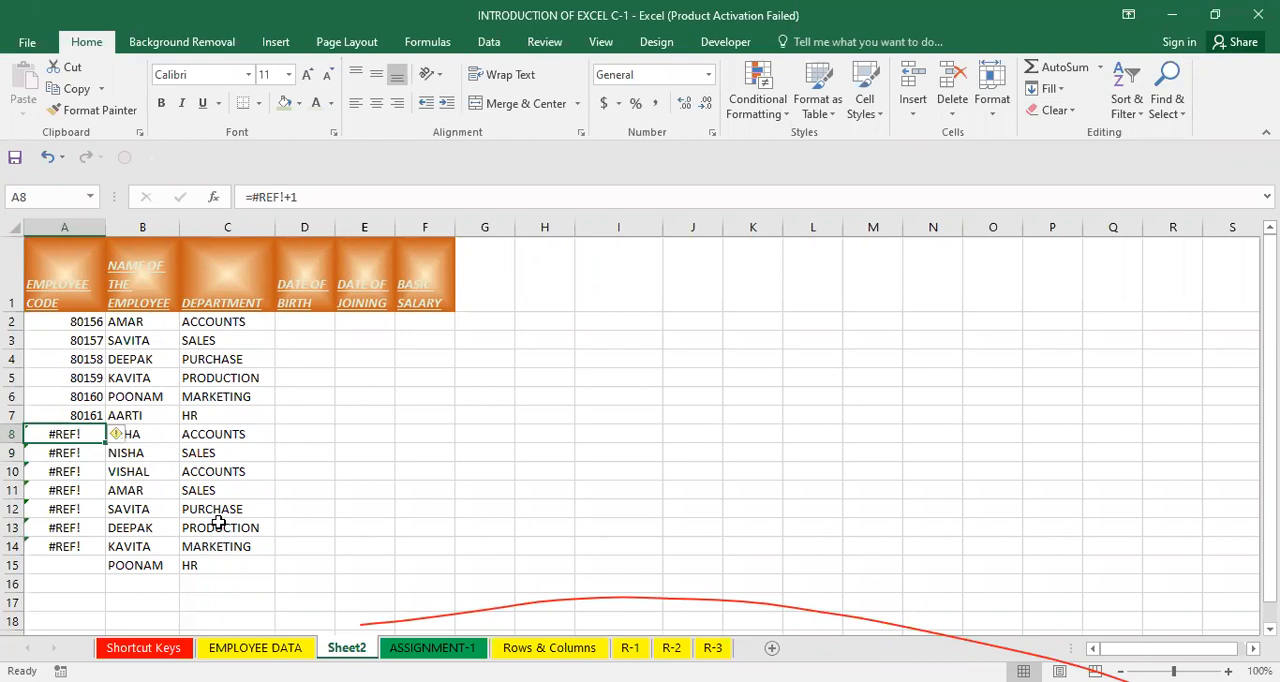
key(ctrl+z)
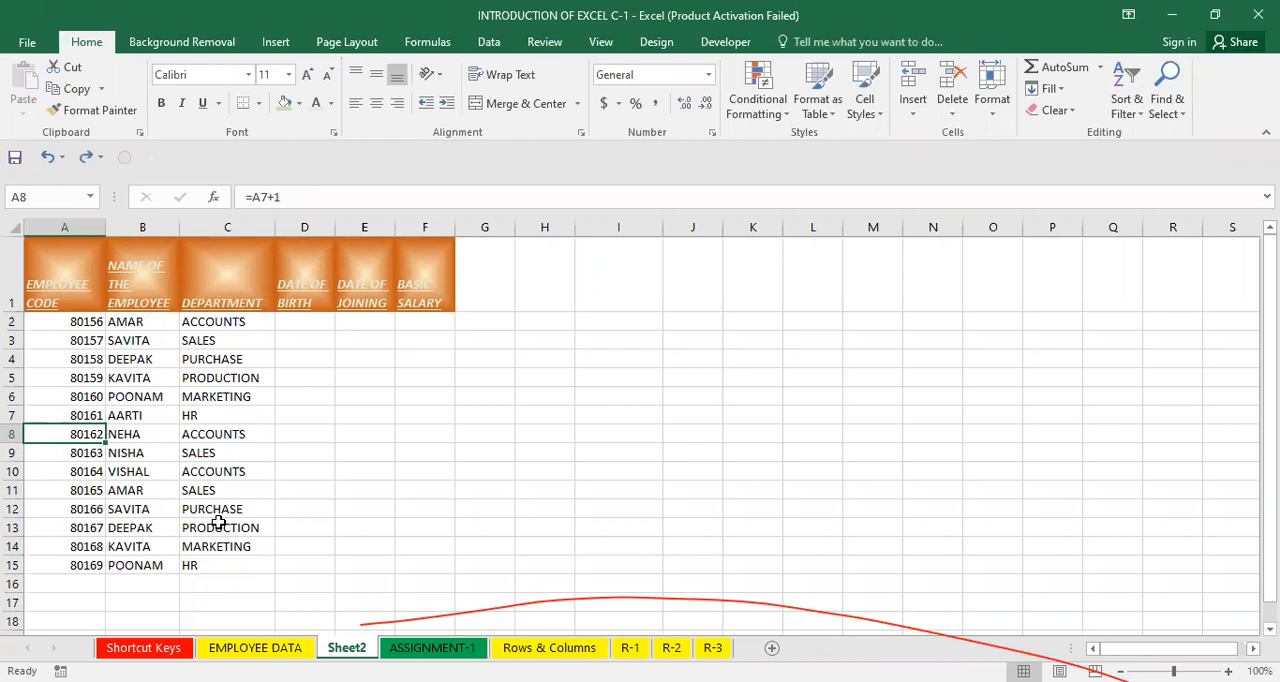
Enter 100 in A8 to test the dependent codes, and undo the entry.
click(240, 563)
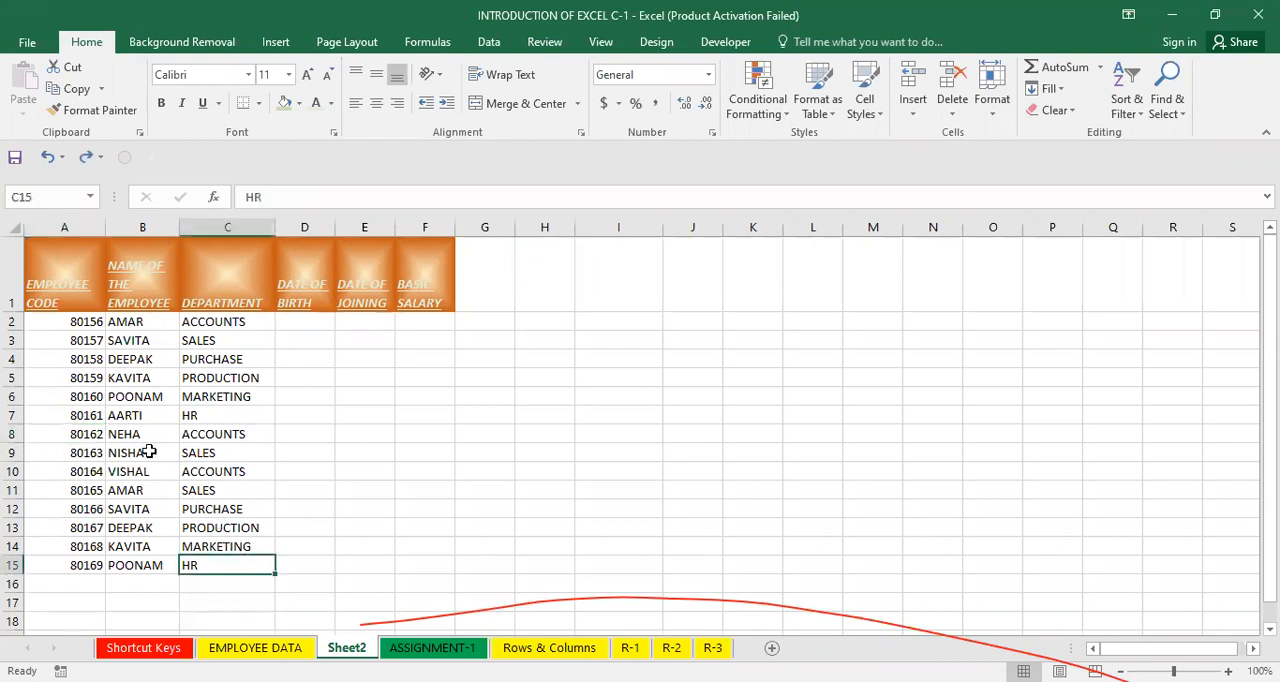
mouse_move(64, 321)
mouse_down()
mouse_move(88, 360)
mouse_move(100, 580)
mouse_move(92, 565)
mouse_up()
click(78, 340)
click(68, 466)
click(52, 432)
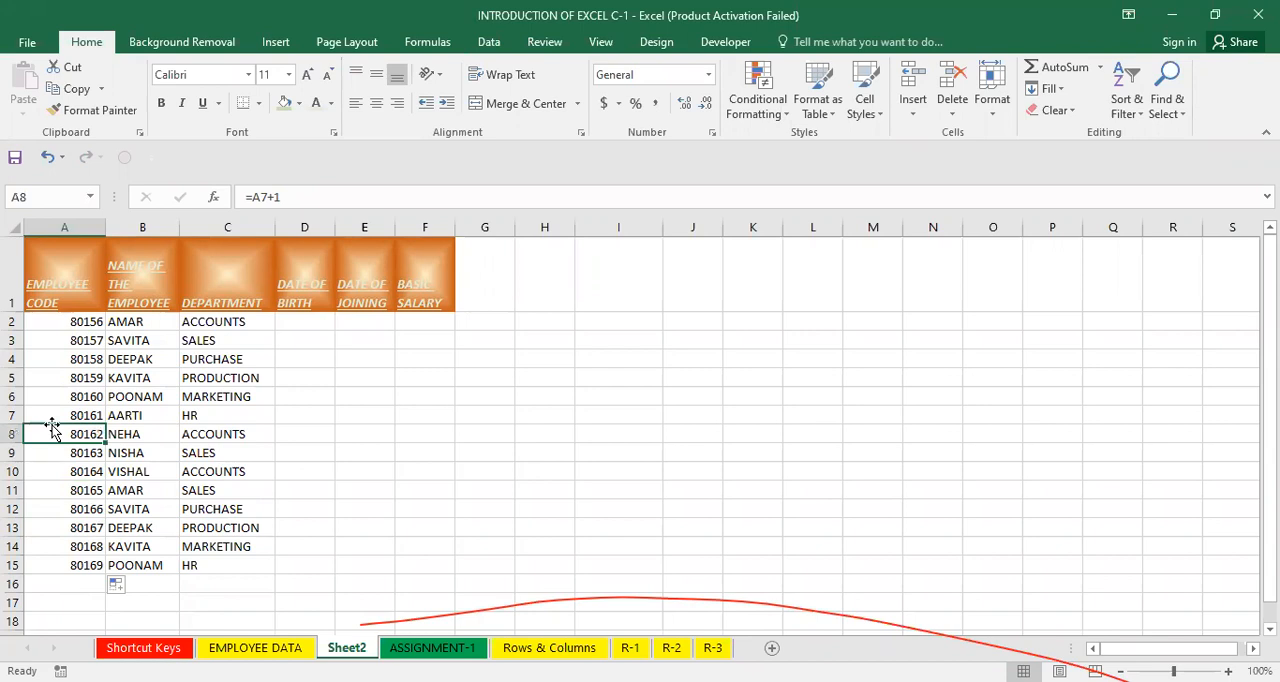
text(100)
key(Return)
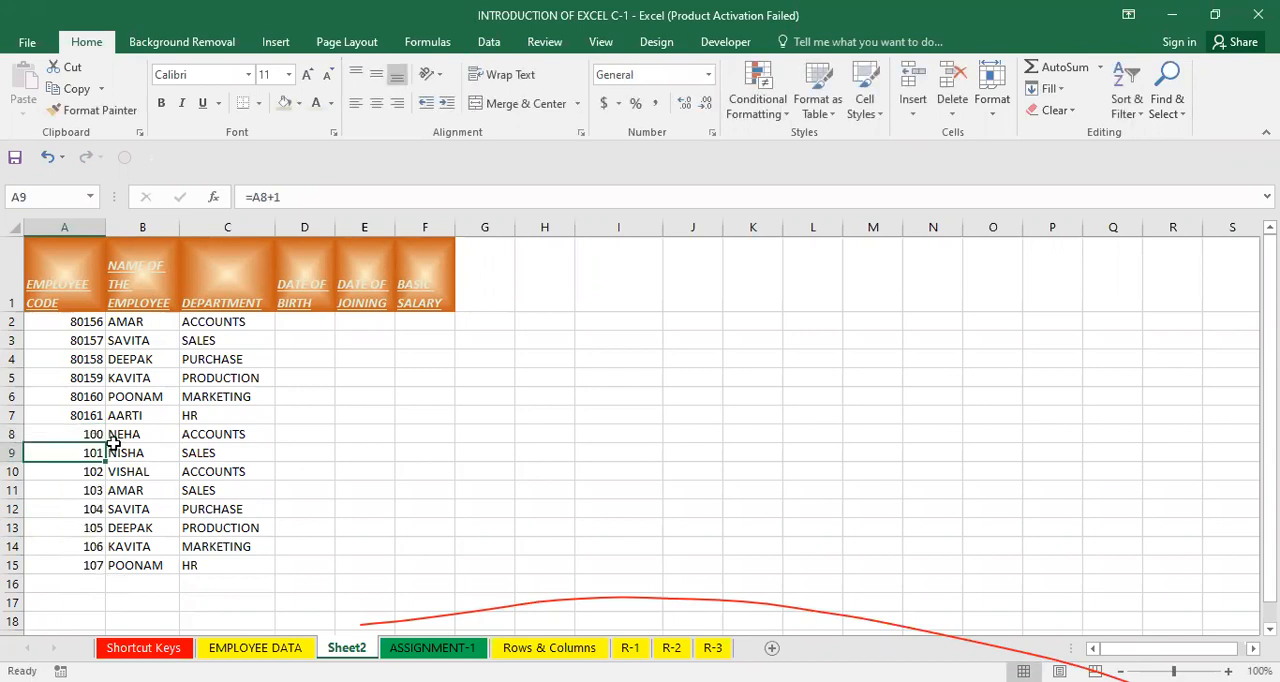
click(190, 396)
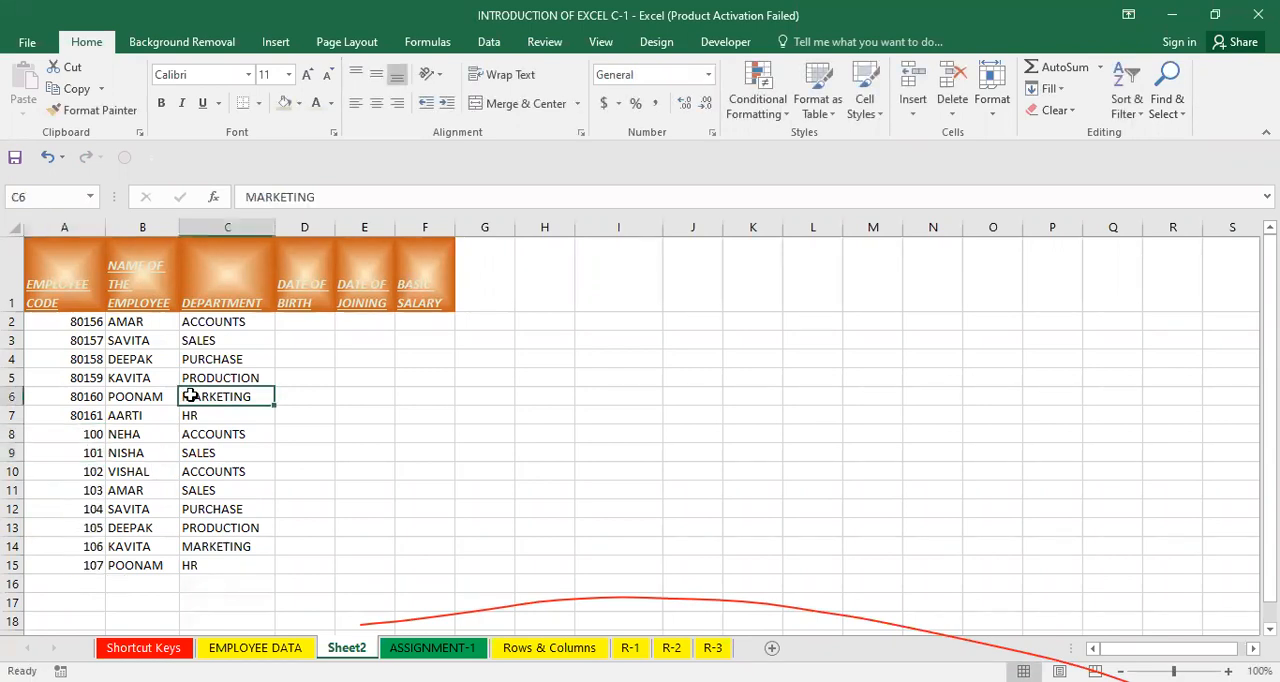
key(ctrl+z)
click(198, 468)
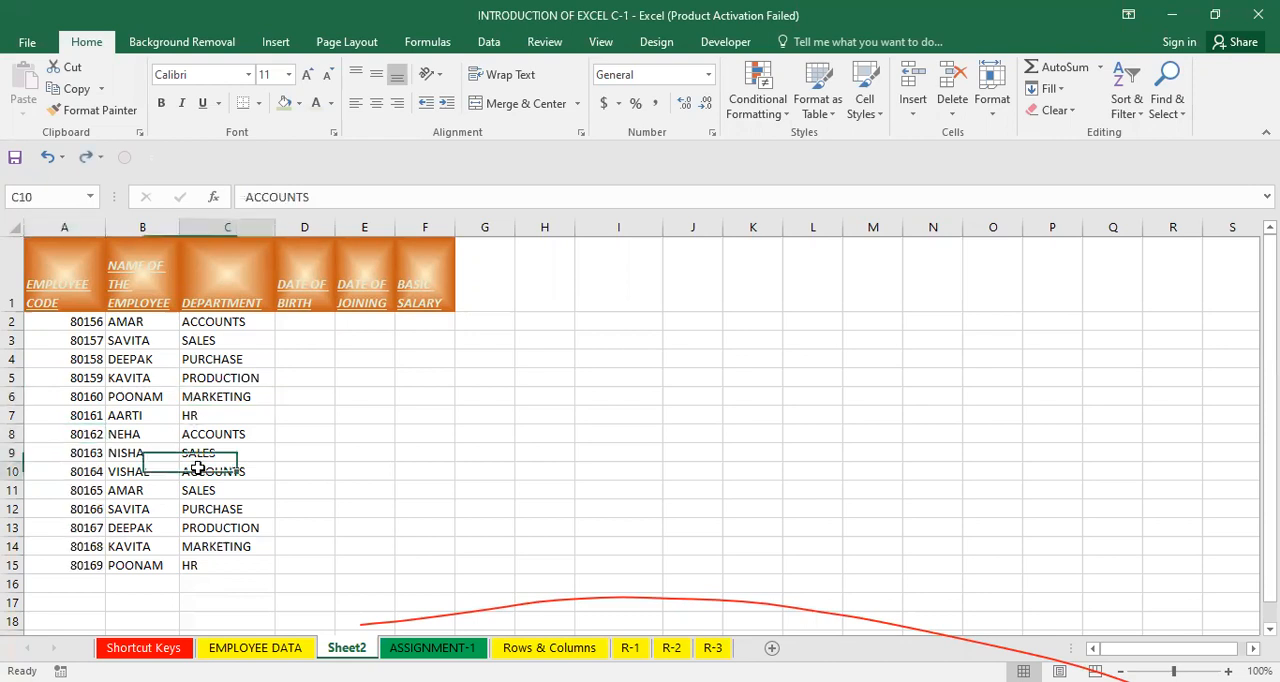
click(265, 360)
click(342, 377)
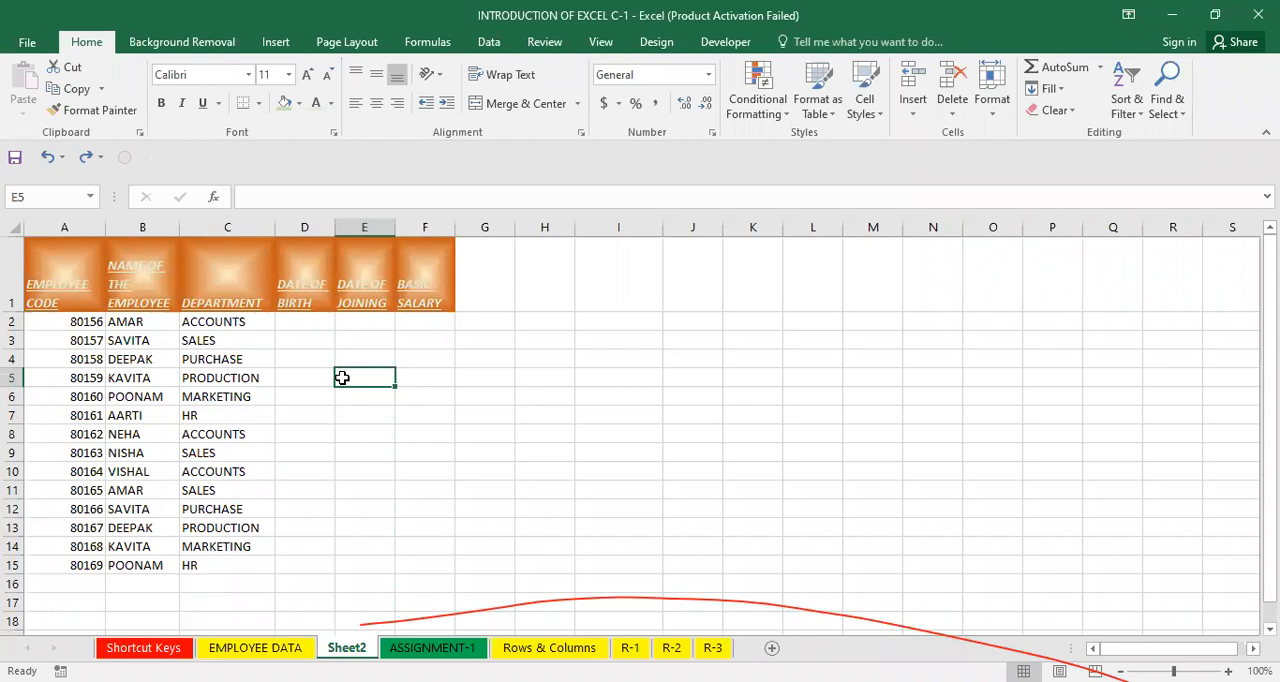
click(561, 379)
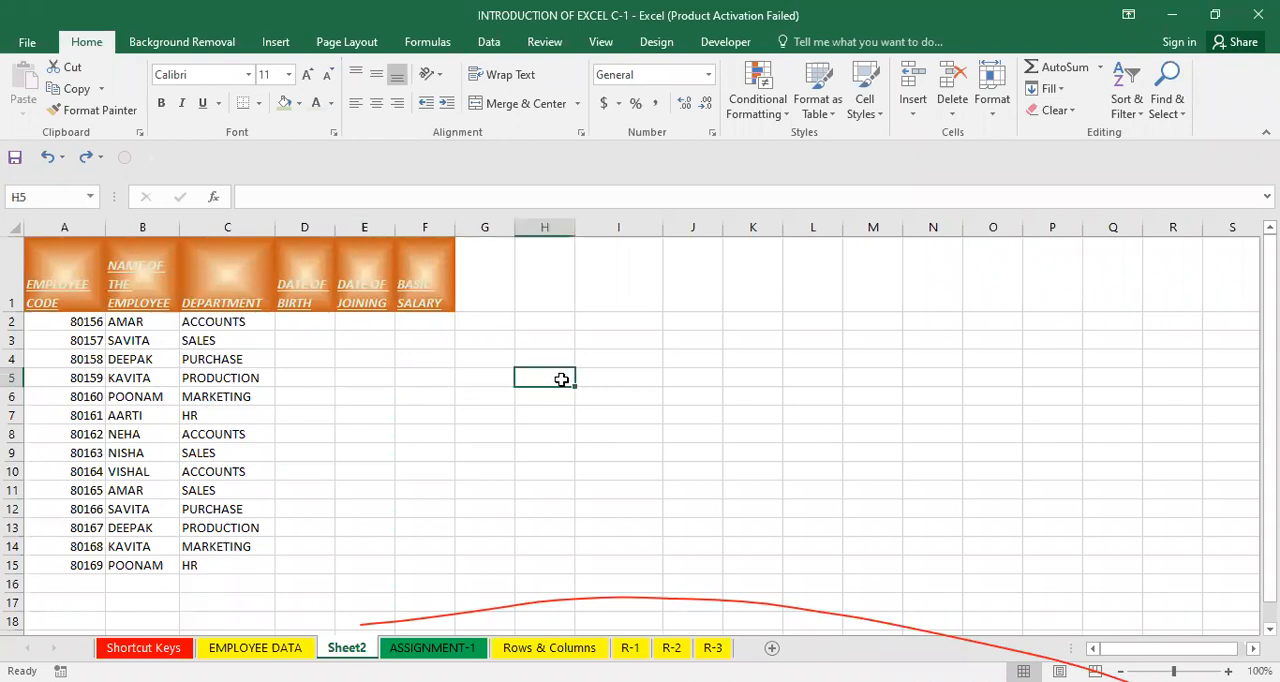
Enter the date format labels DD-MM-YY in H5 and MM-DD-YY in H6.
text(DD-MM-YY)
key(Return)
text(\)
key(BackSpace)
text(MM-YY)
key(BackSpace)
key(BackSpace)
text(DD-YY)
key(BackSpace)
key(BackSpace)
text(YY)
key(Return)
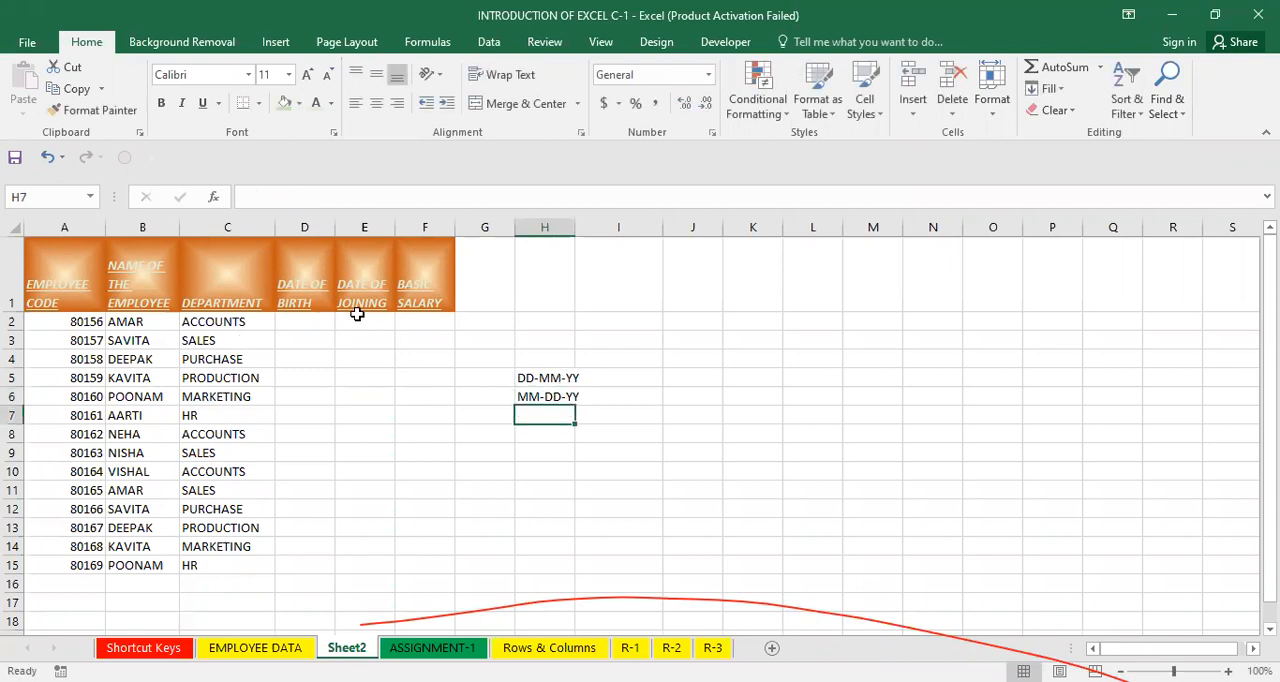
Enter the first two employees' dates of birth in D2 and D3.
click(317, 323)
text(11)
key(BackSpace)
text(-1-1991)
key(Return)
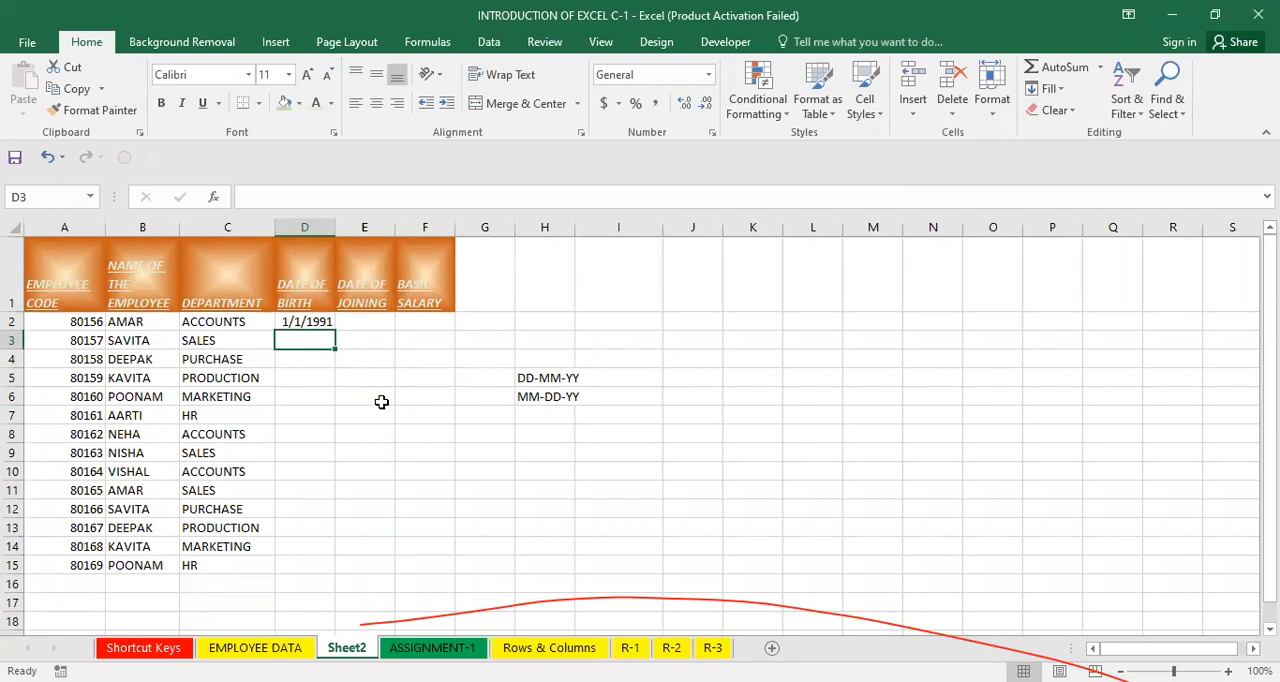
text(6)
text(-23-2)
key(BackSpace)
text(1991)
key(Return)
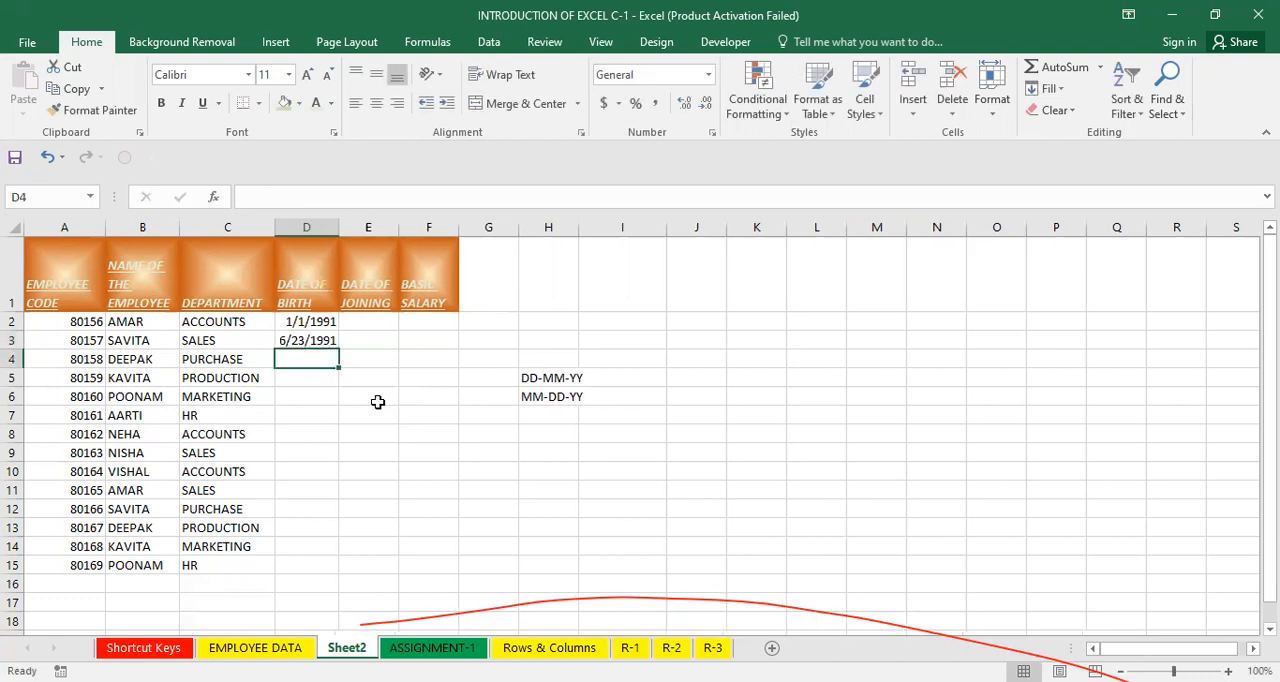
Fill the date of birth series from D2:D3 down to D15 and autofit column D's width.
click(312, 340)
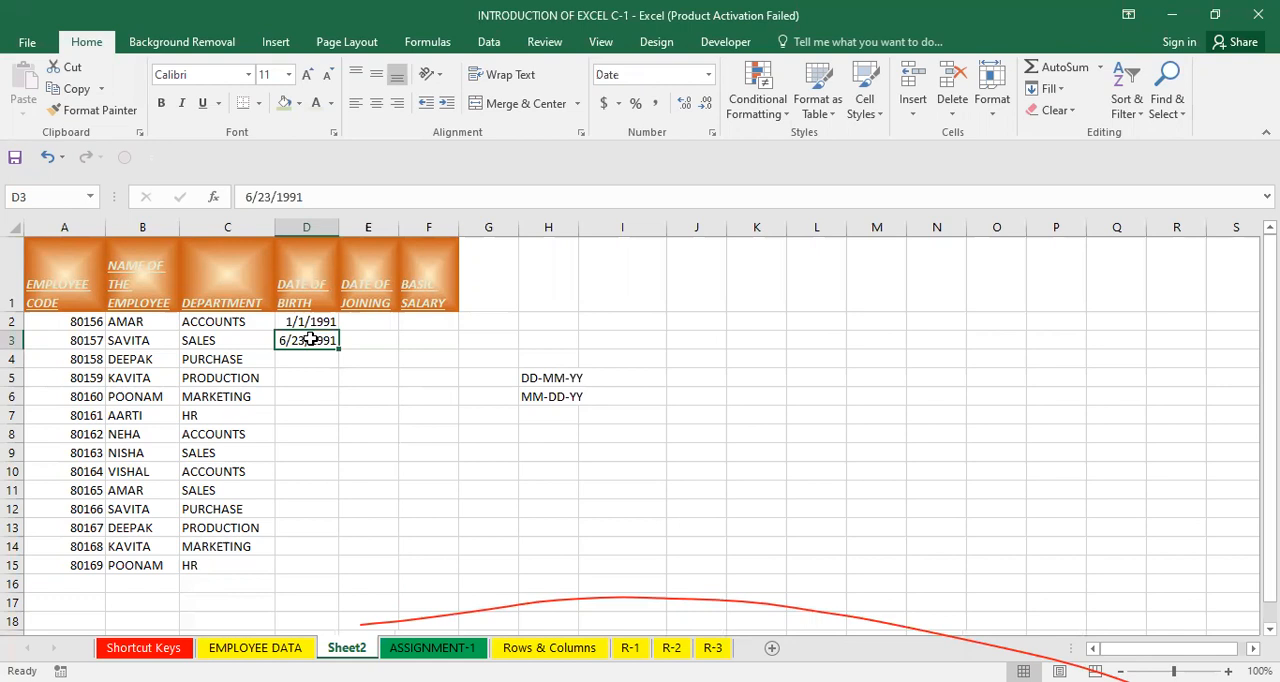
drag(305, 322, 351, 568)
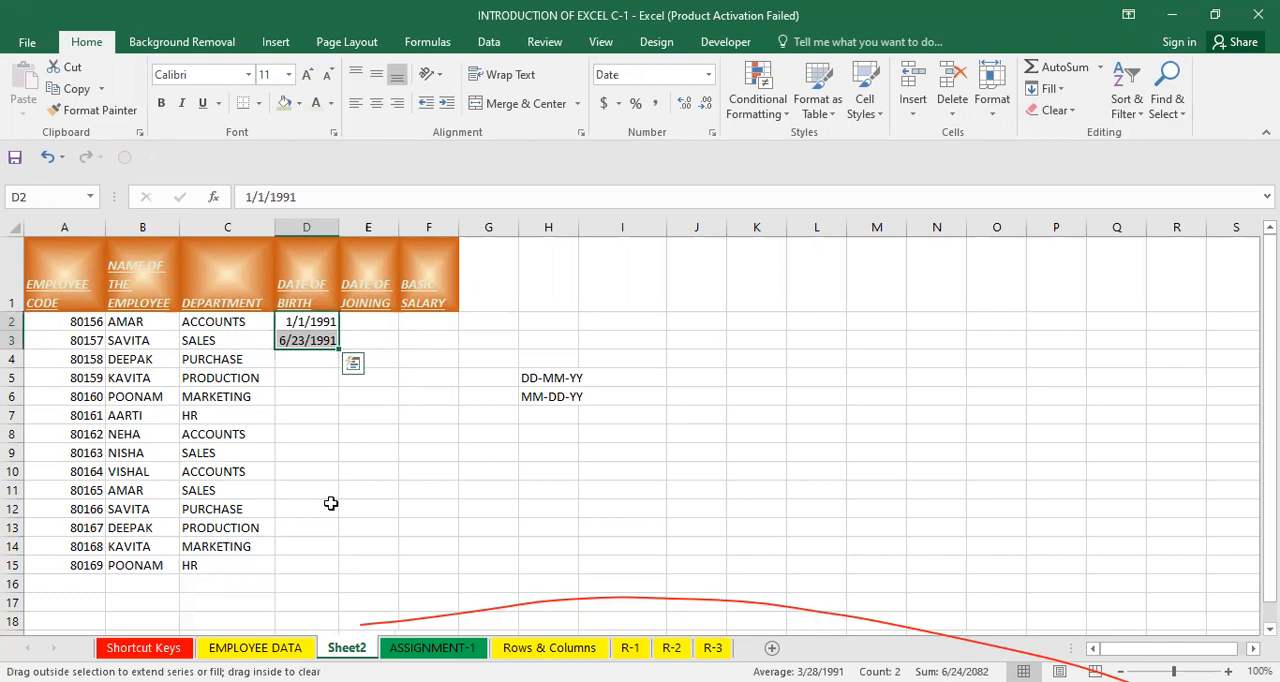
double_click(337, 228)
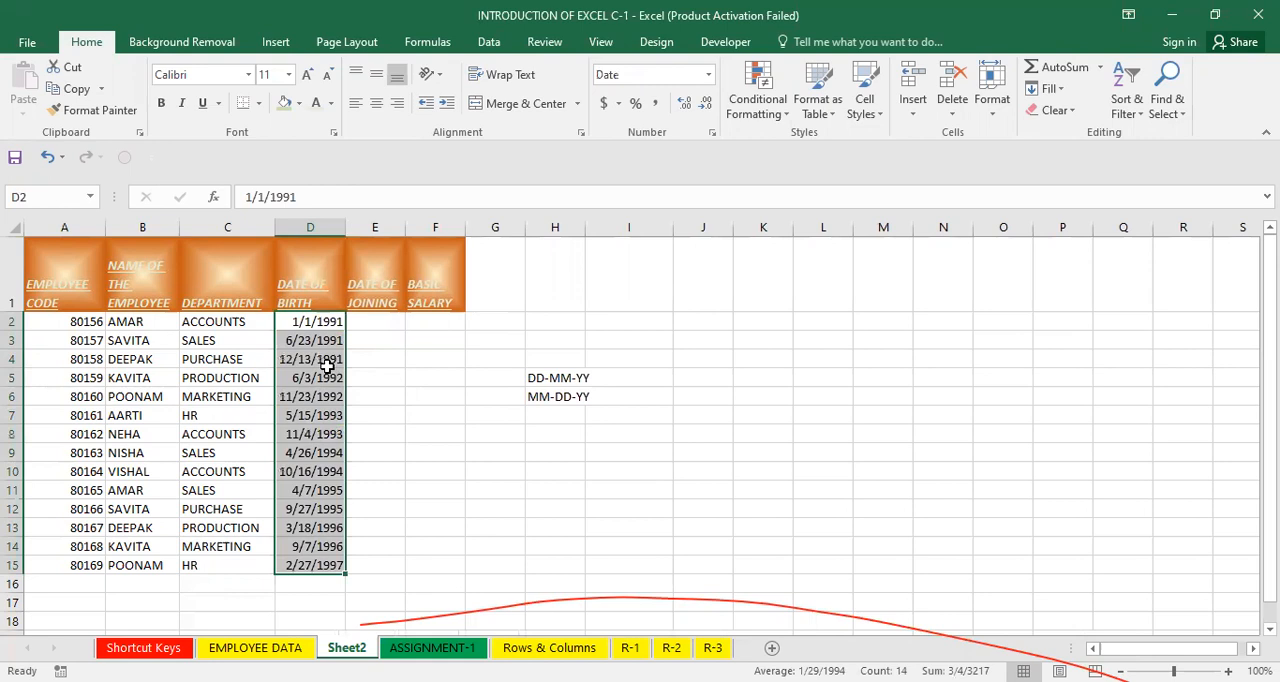
Inspect the filled dates of birth cell by cell down column D.
drag(300, 323, 305, 342)
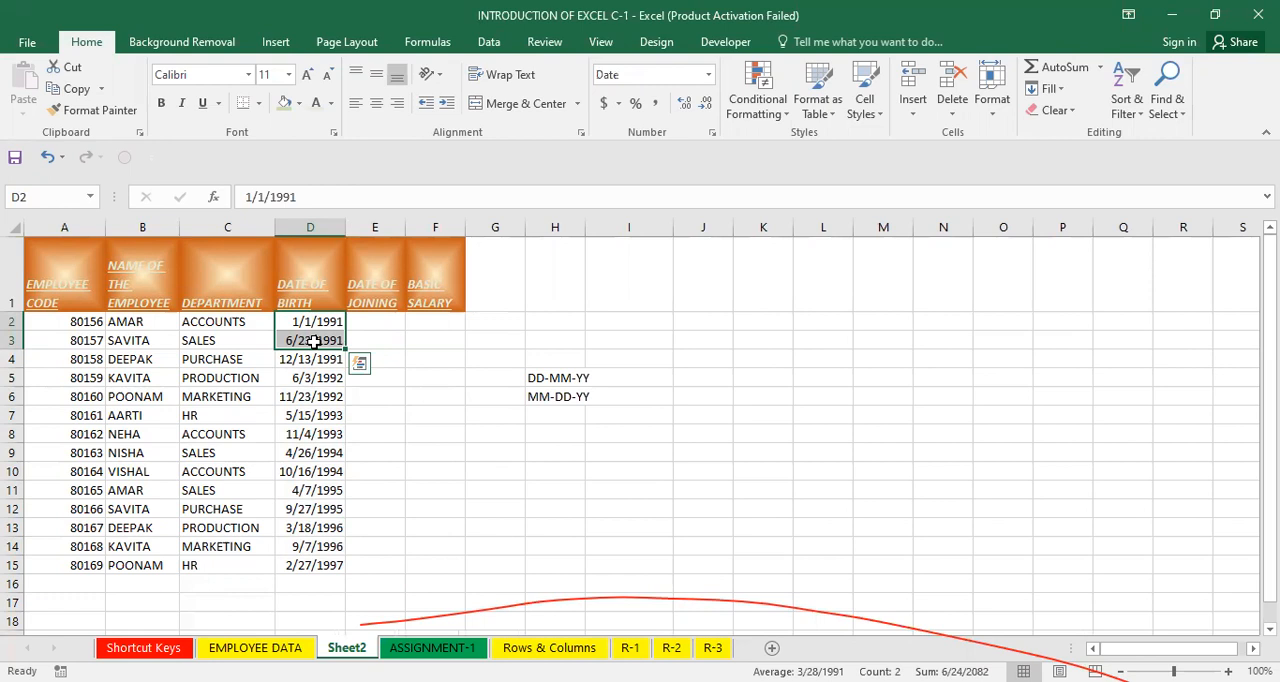
click(308, 359)
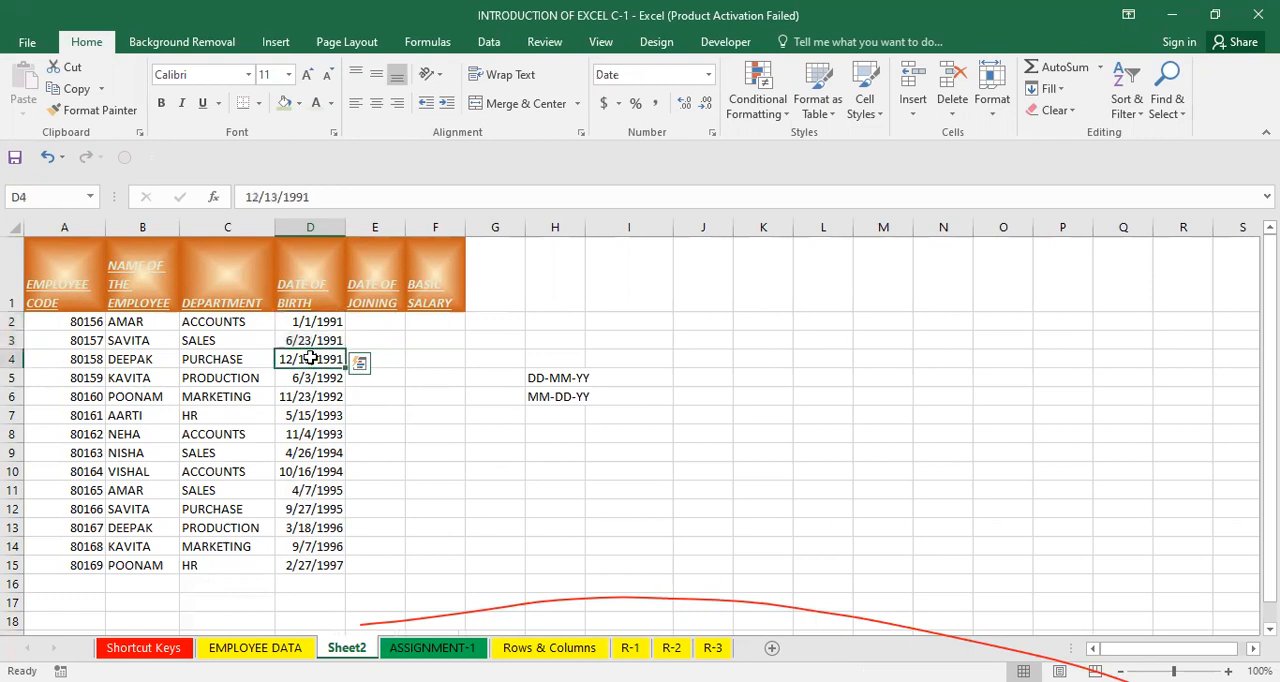
click(327, 378)
click(316, 394)
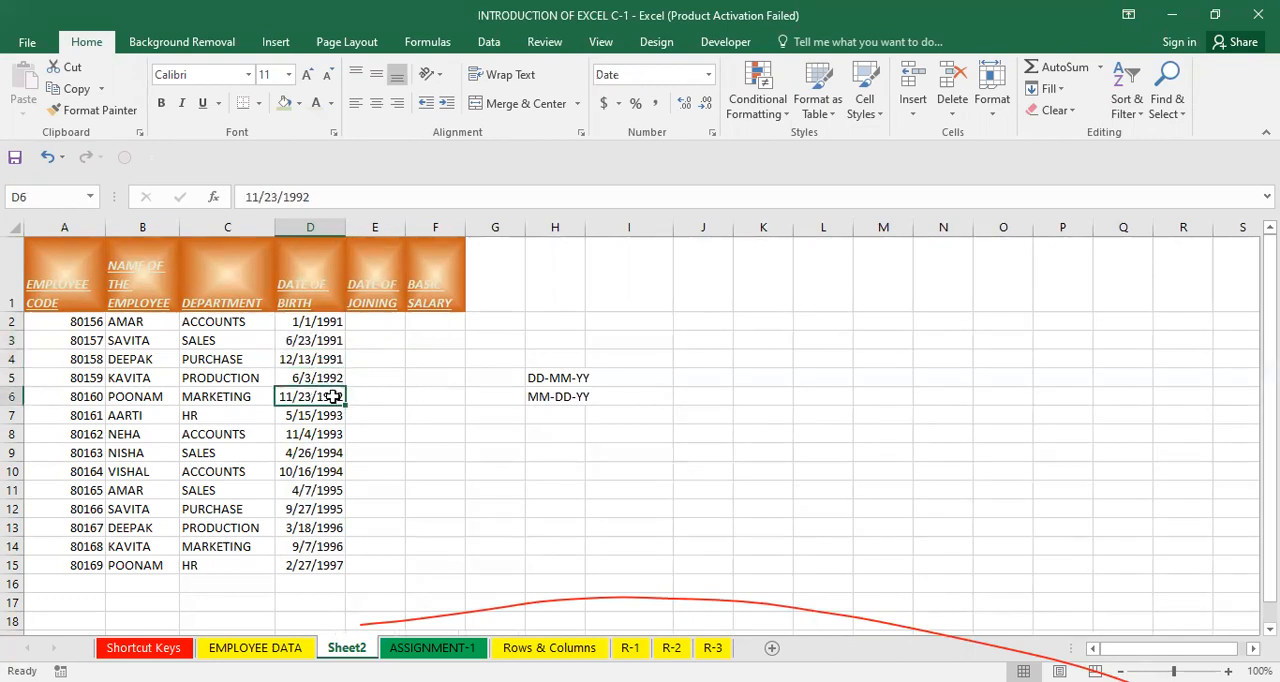
click(318, 415)
click(313, 437)
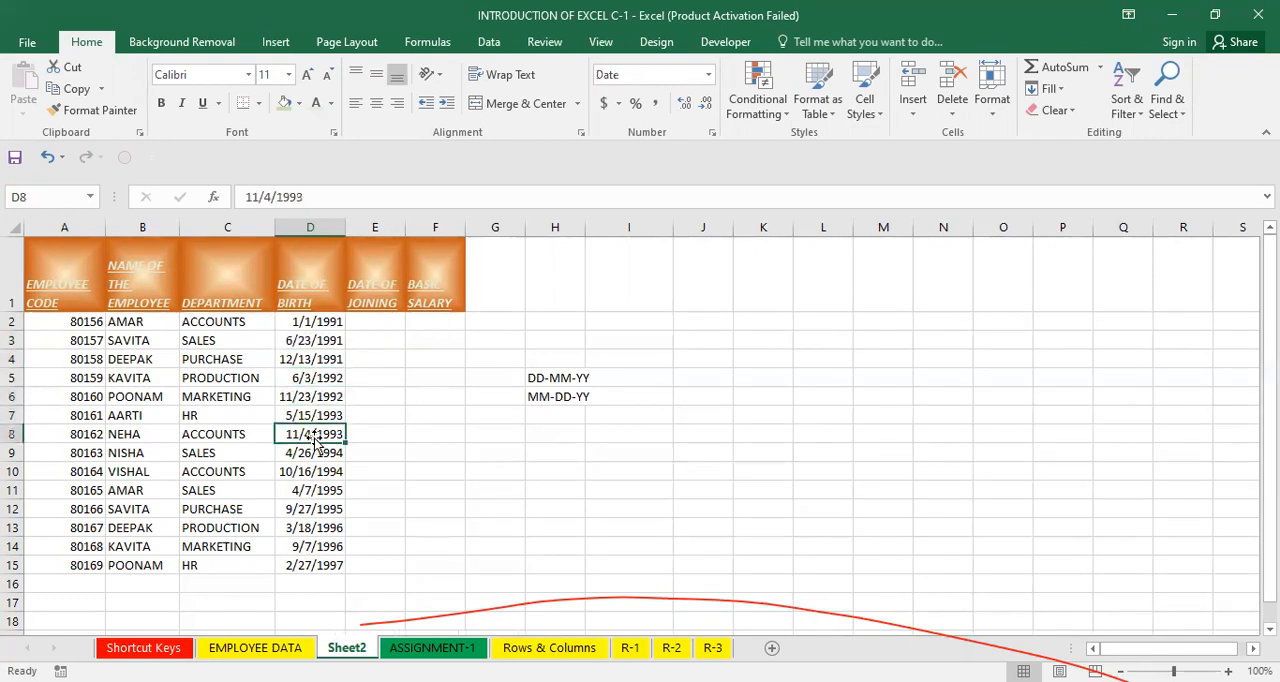
click(316, 456)
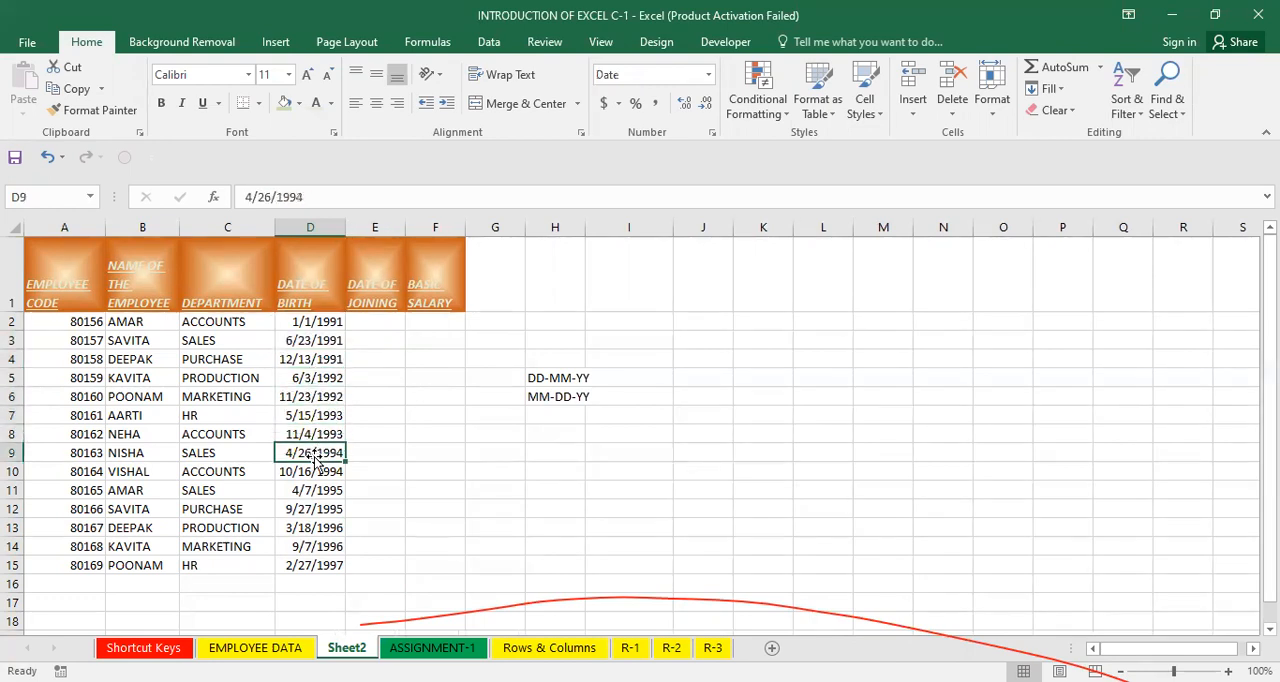
click(350, 414)
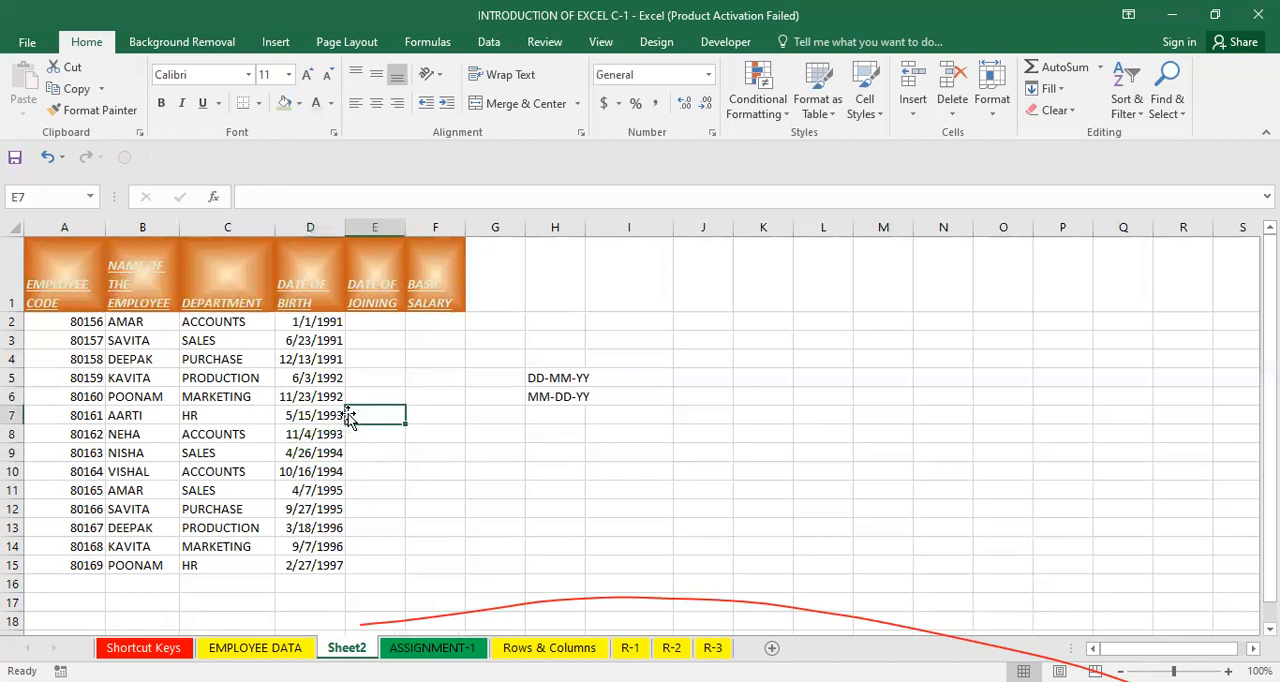
Enter joining dates 12-04-2004 in E2 and 7-12-2005 in E3.
click(370, 325)
text(12-04)
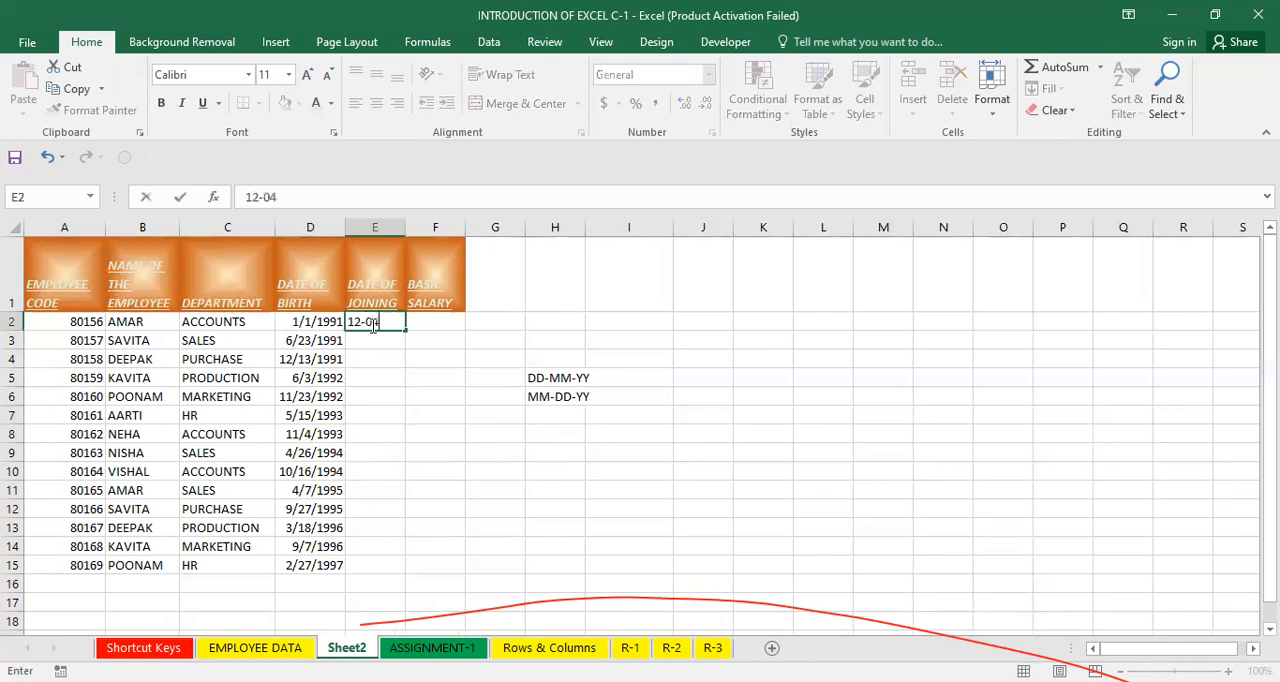
text(-2004)
key(Return)
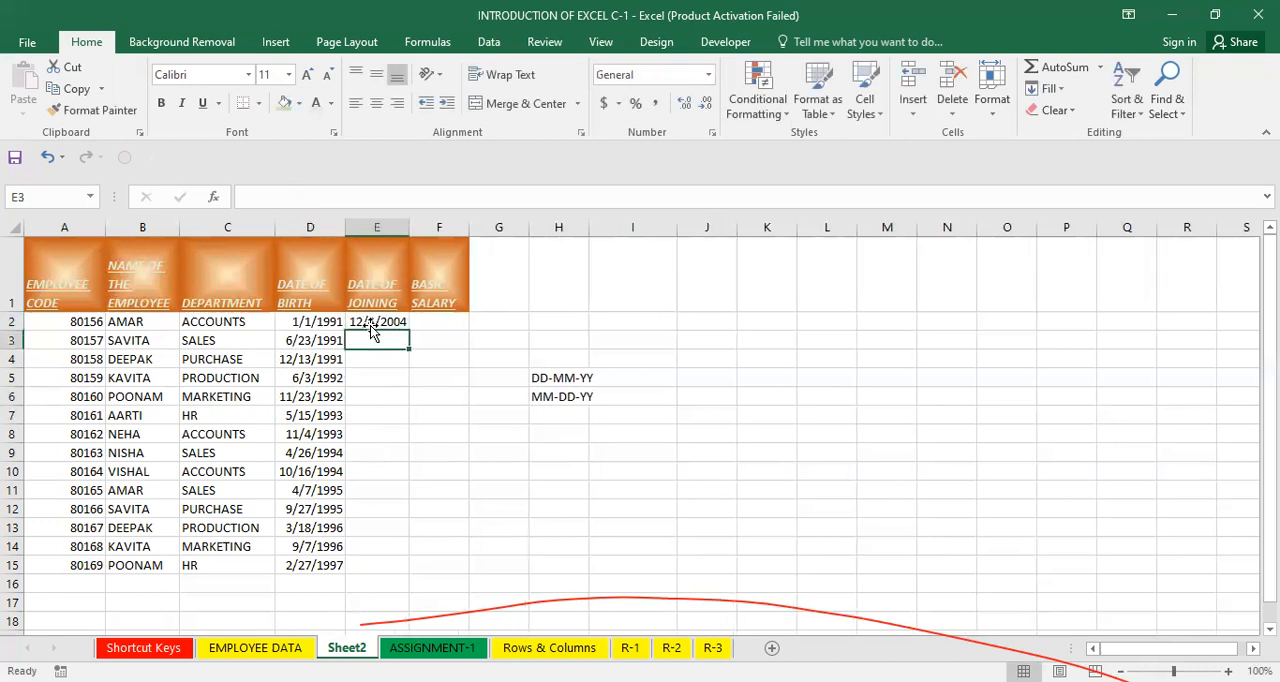
text(7-)
key(BackSpace)
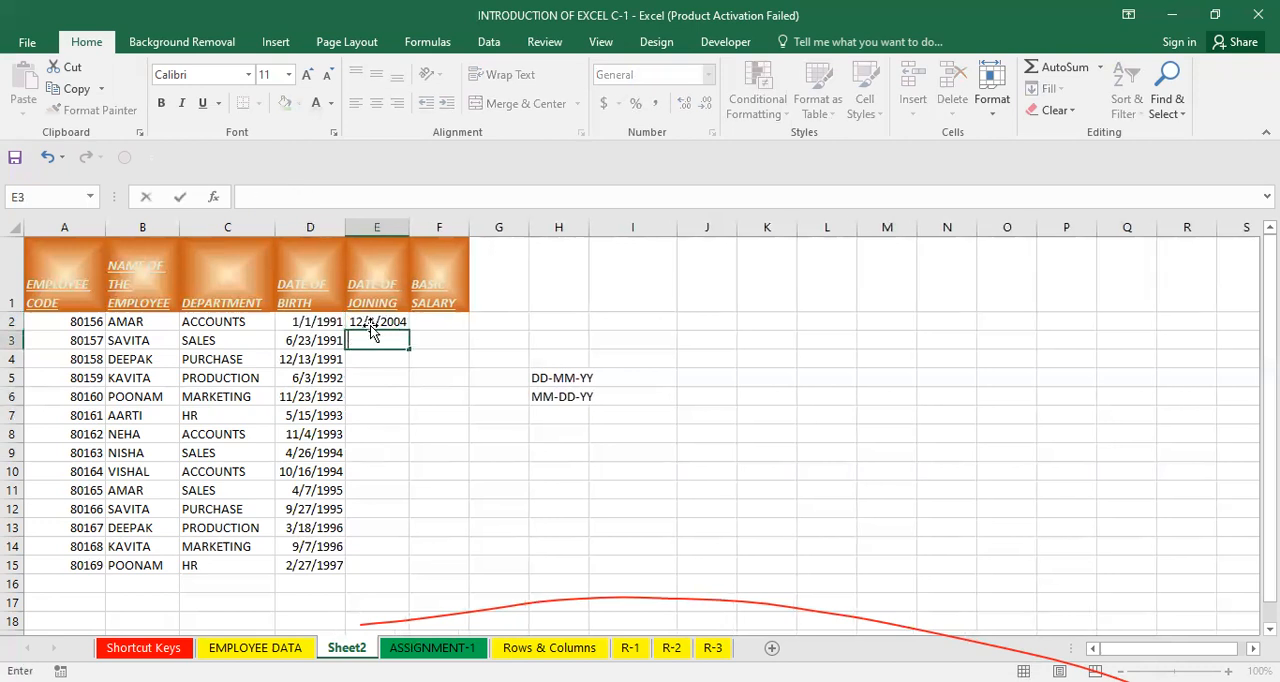
text(7-12-2005)
key(Return)
Fill the joining date series from E2:E3 down to E15 and autofit column E's width.
drag(376, 322, 411, 345)
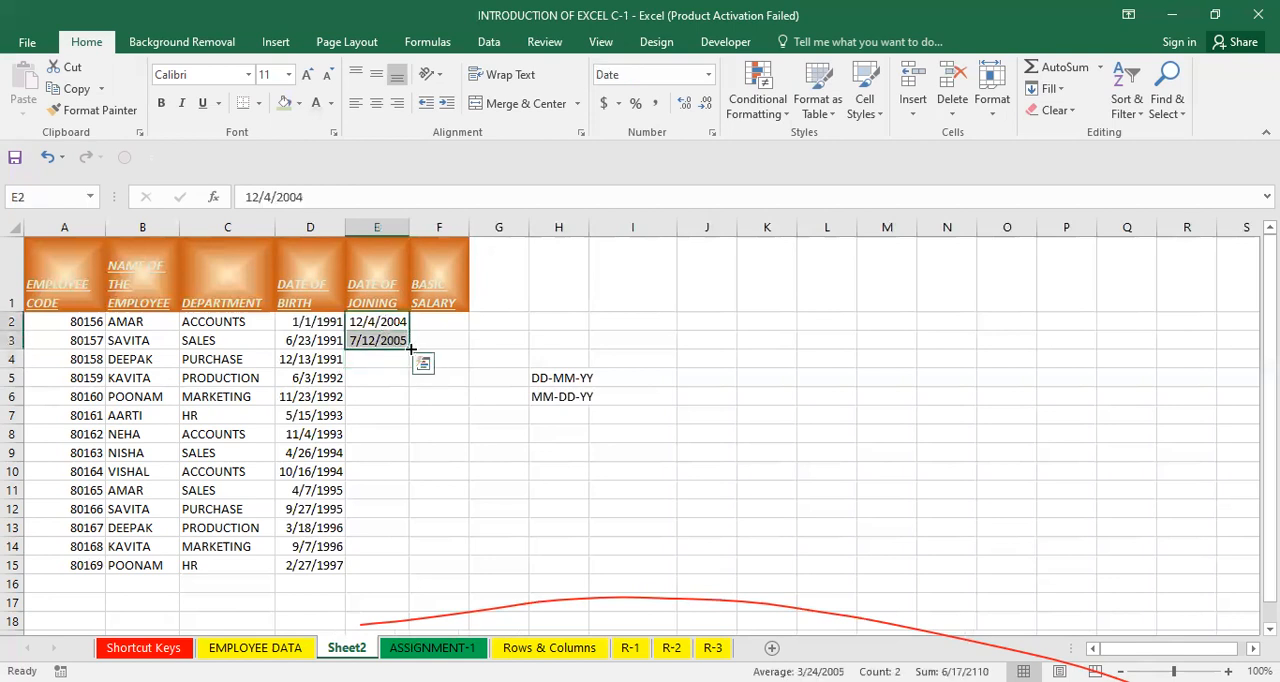
double_click(409, 347)
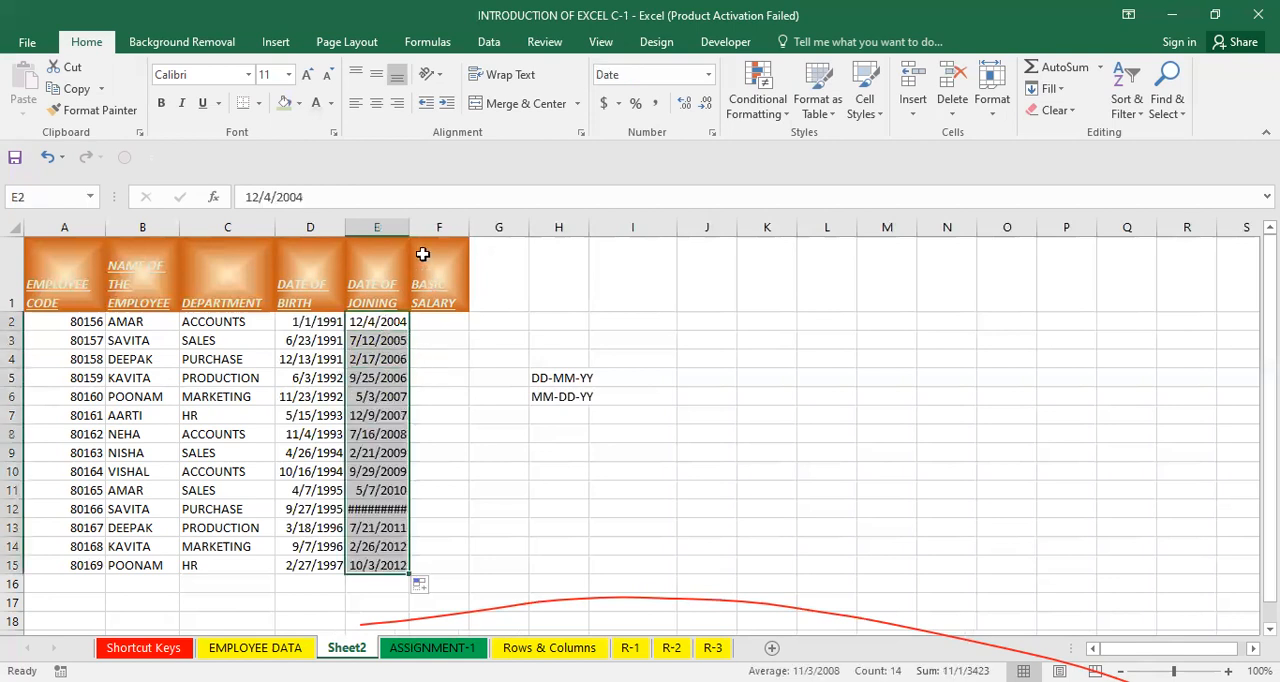
double_click(408, 229)
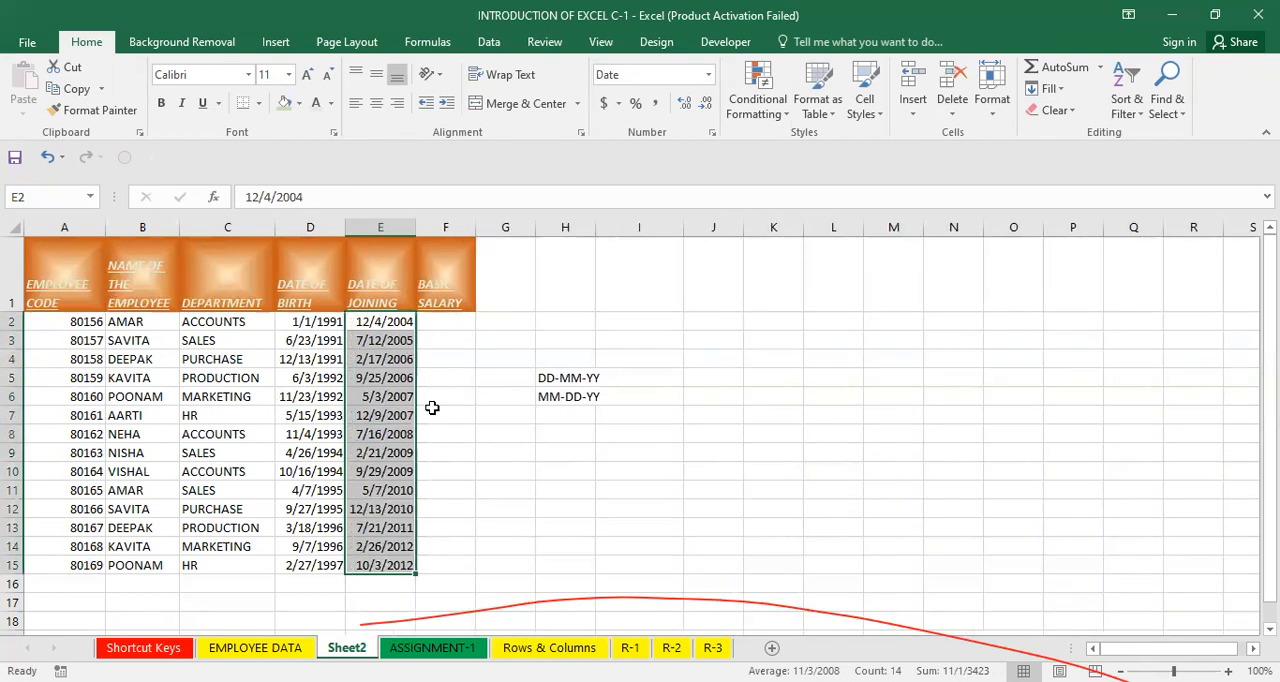
click(450, 410)
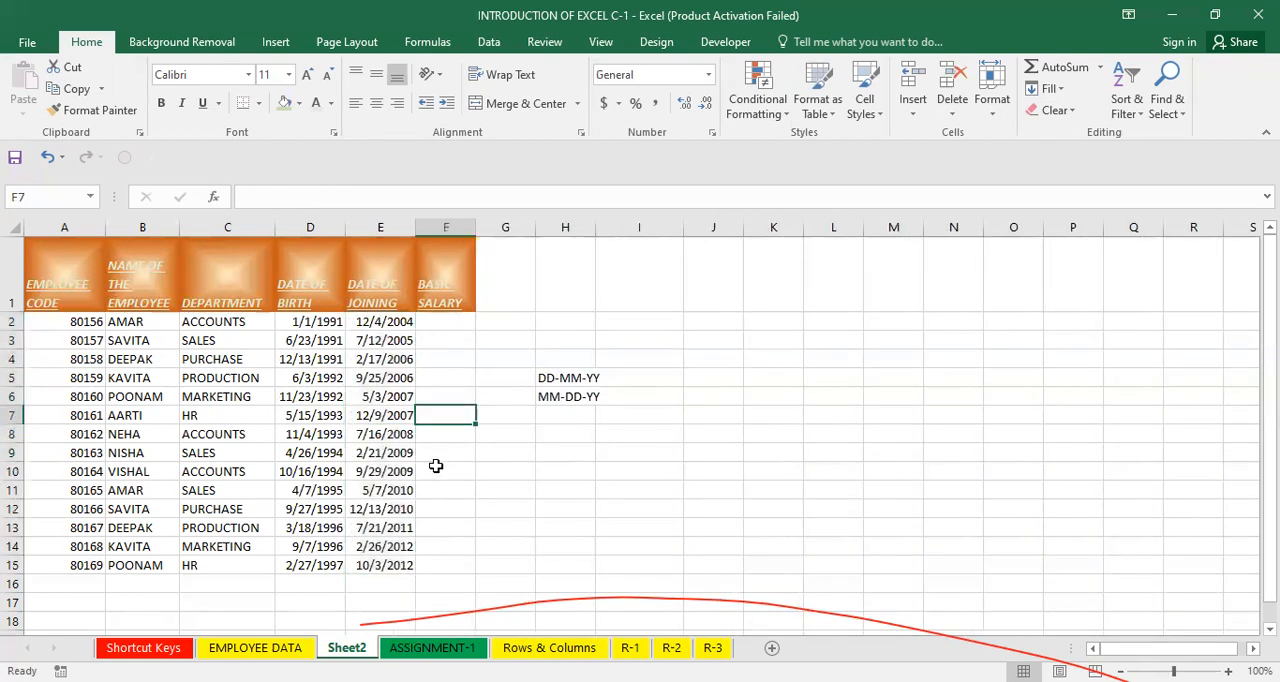
click(436, 466)
click(430, 418)
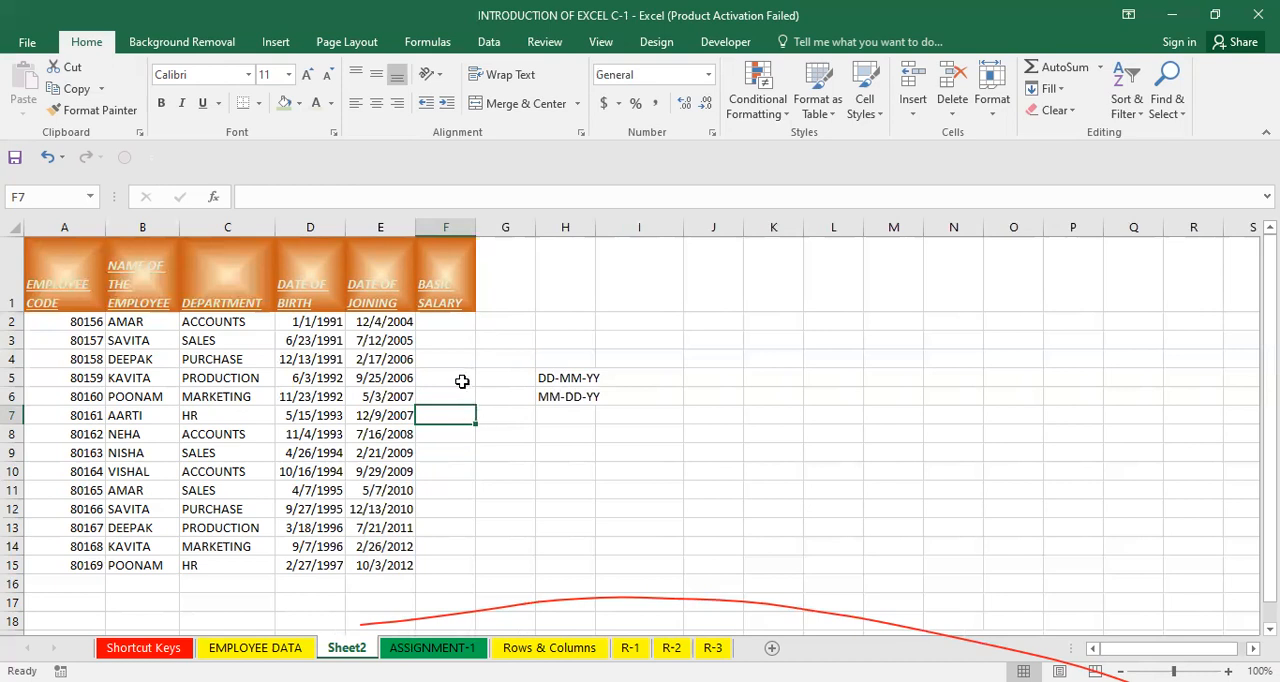
Clear the dates of birth in D2:D15 and paste them back into column D.
click(462, 381)
click(327, 321)
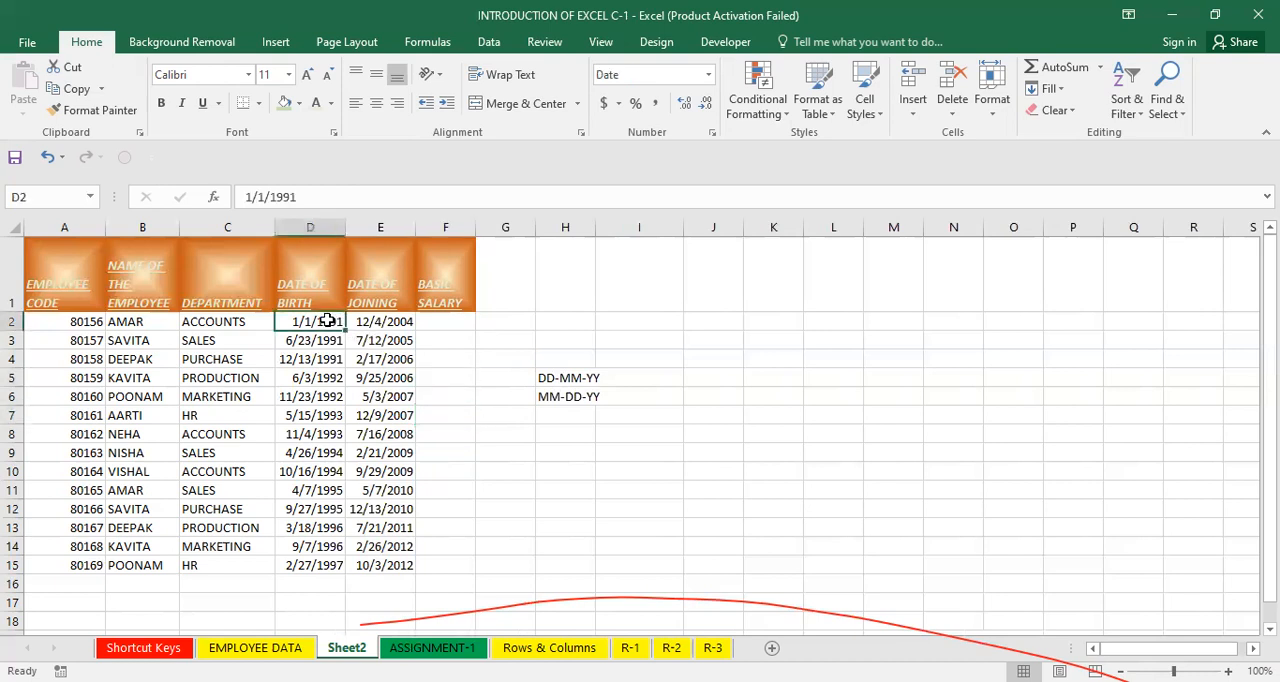
key(ctrl+shift+Down)
key(ctrl+c)
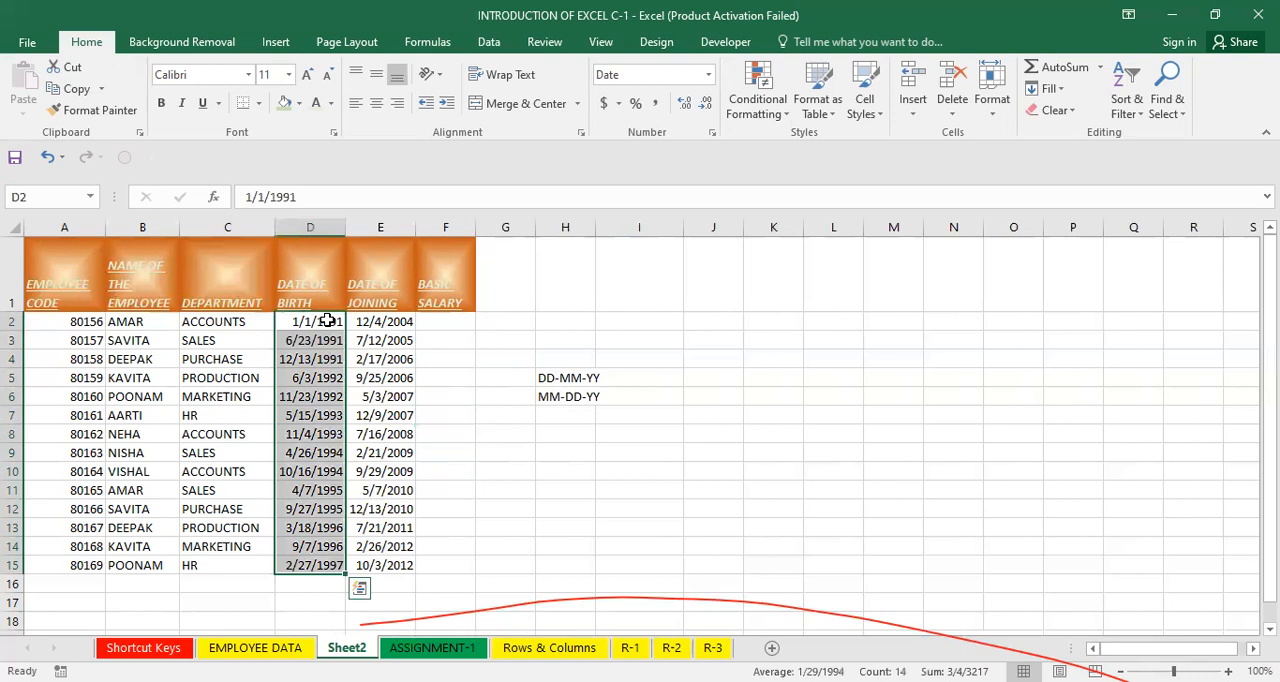
key(Delete)
click(289, 253)
click(320, 338)
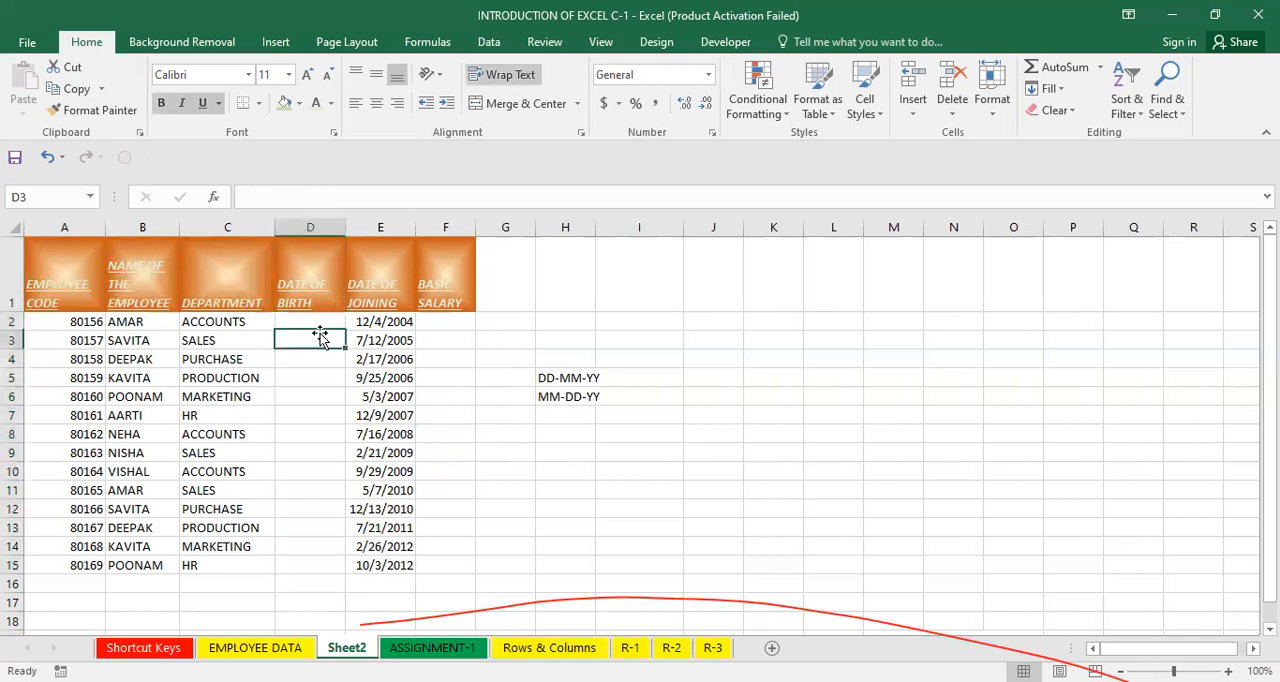
click(310, 325)
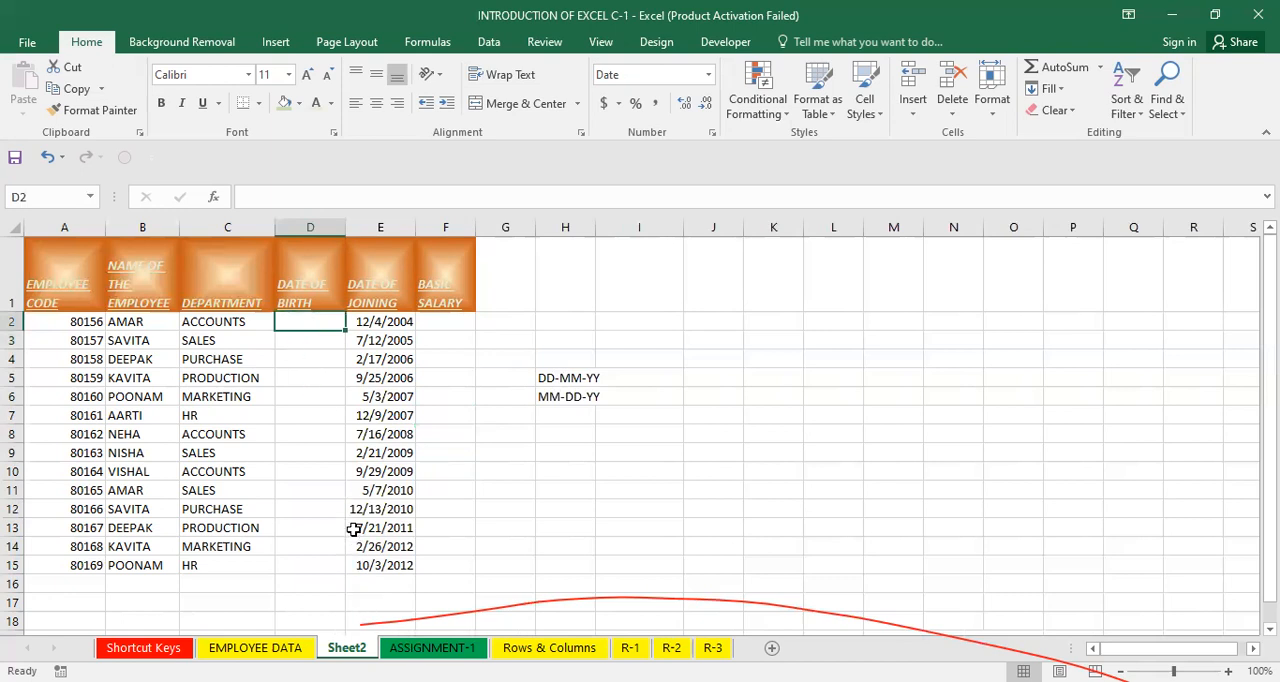
key(ctrl+v)
Inspect the joining dates in column E cell by cell.
click(432, 493)
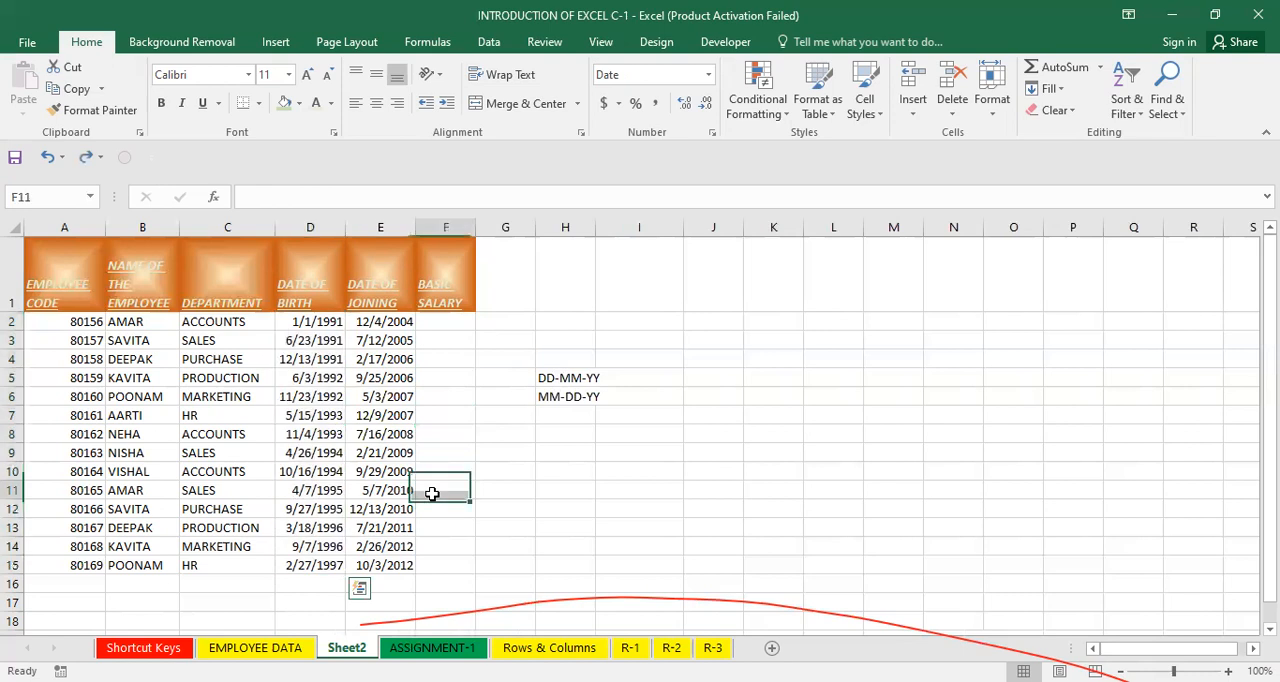
click(360, 453)
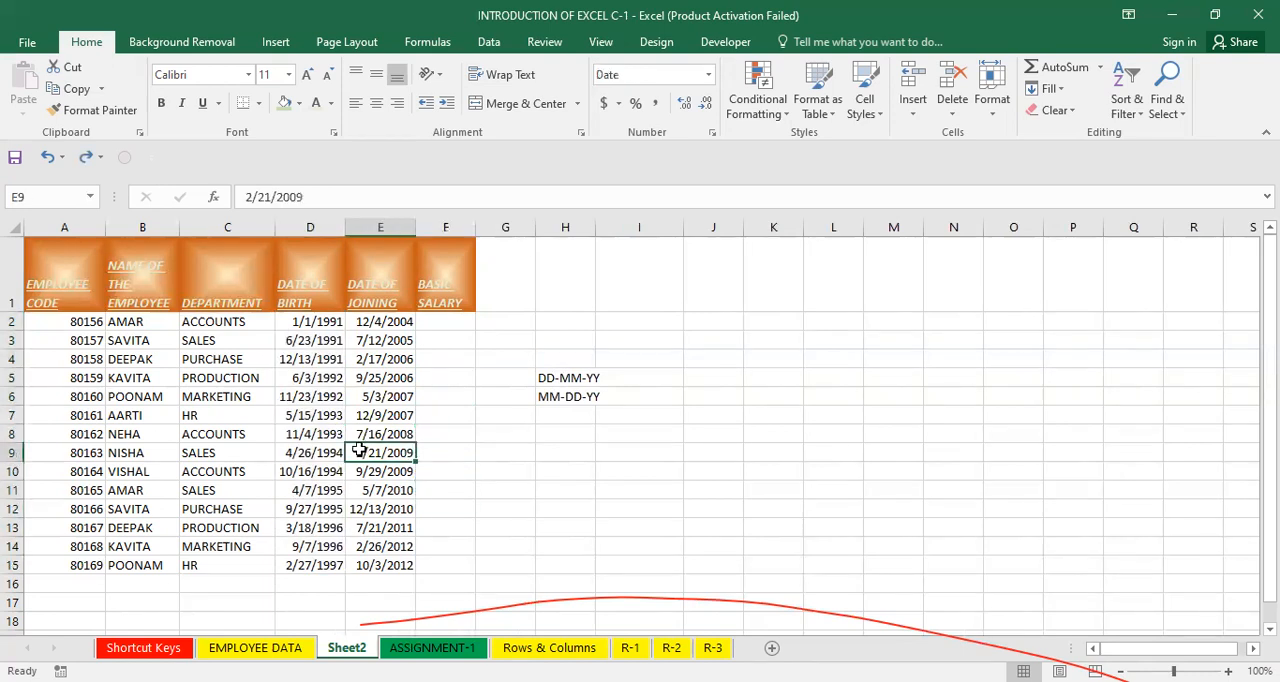
drag(382, 323, 376, 564)
click(368, 400)
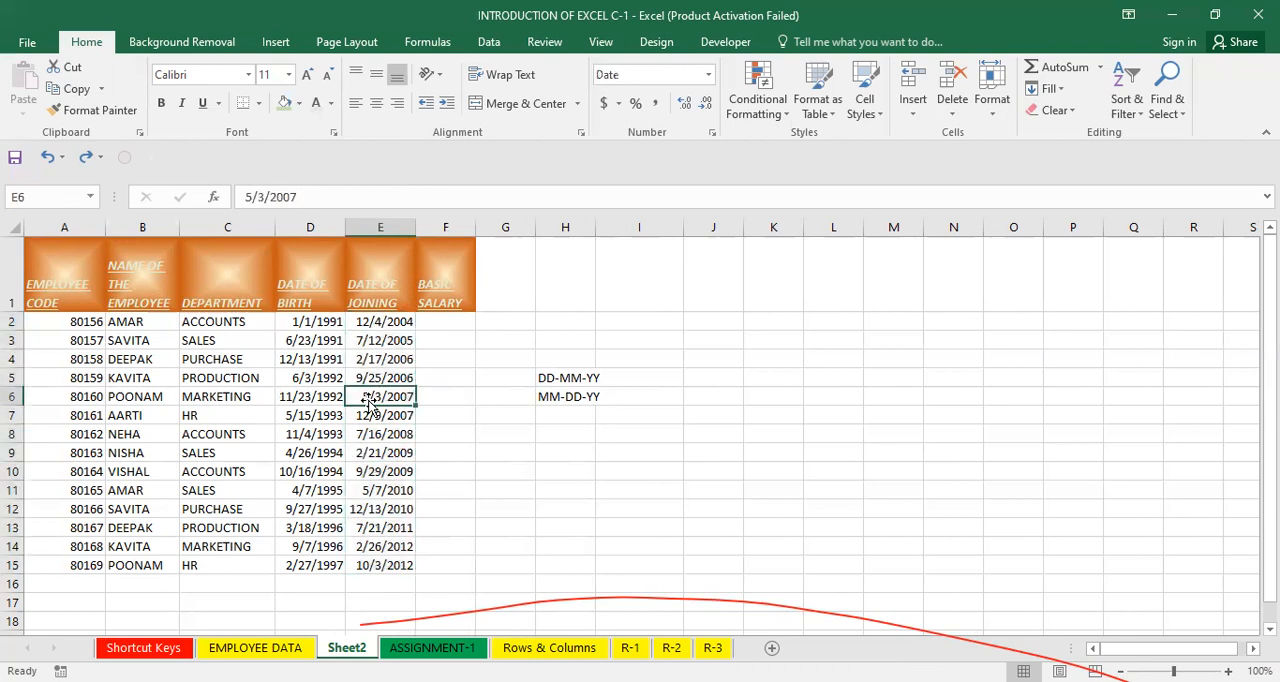
click(368, 376)
click(395, 323)
Enter basic salaries 10000 in F2 and 11000 in F3, then fill the series down to F15.
click(463, 322)
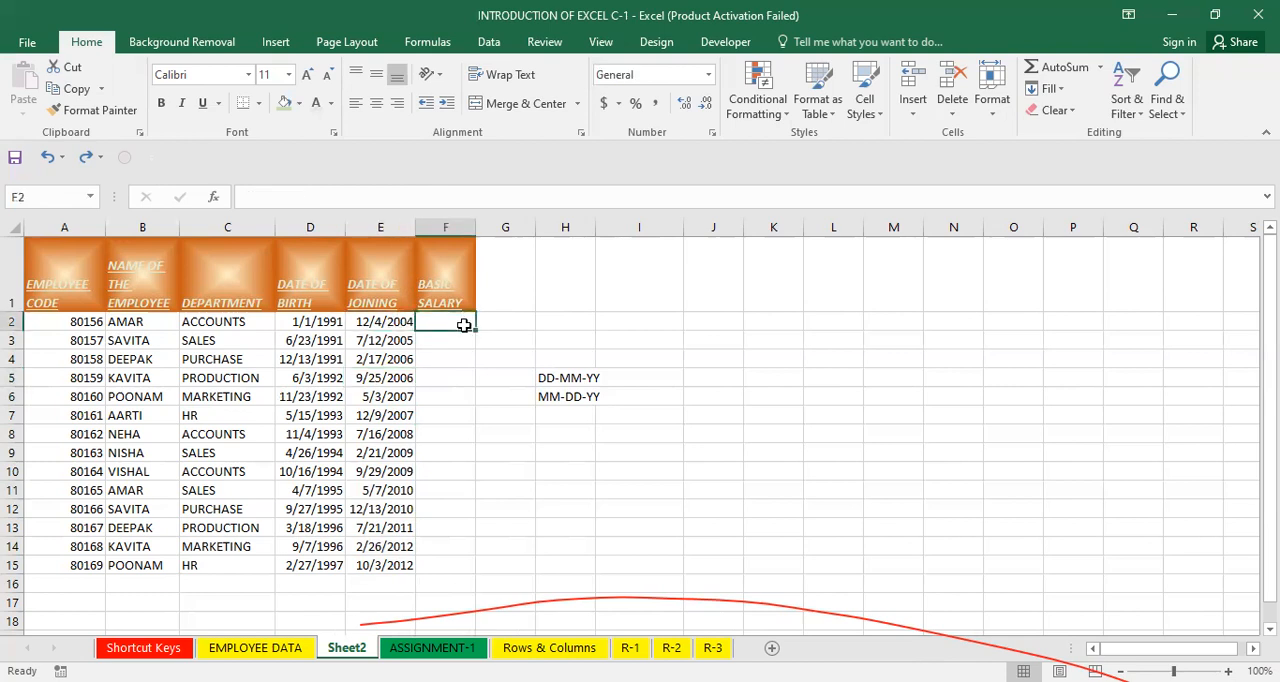
text(10000)
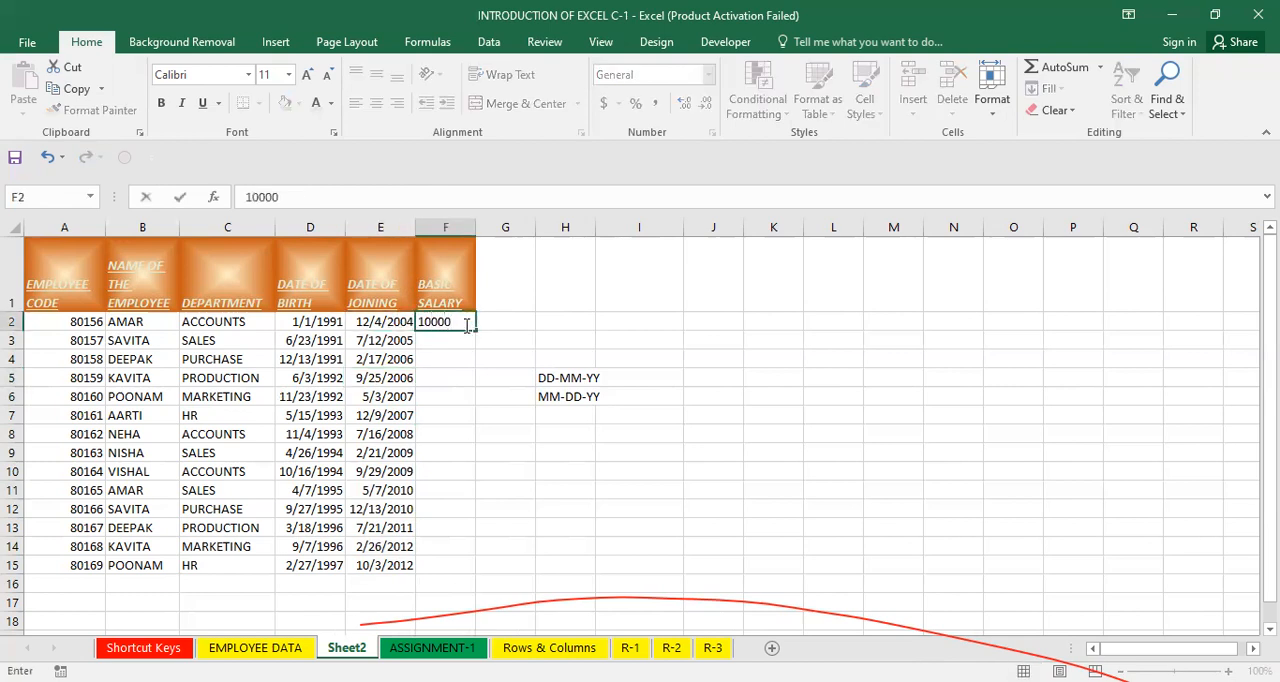
key(Return)
text(11000)
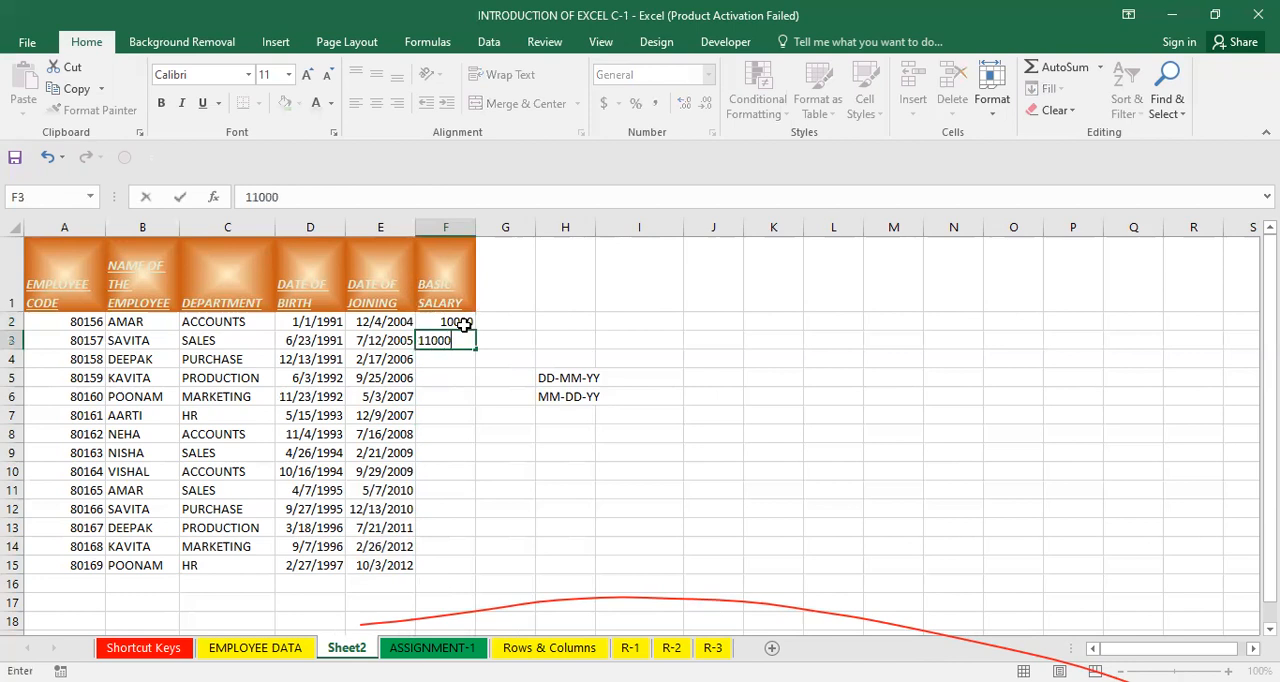
key(Return)
drag(458, 322, 476, 345)
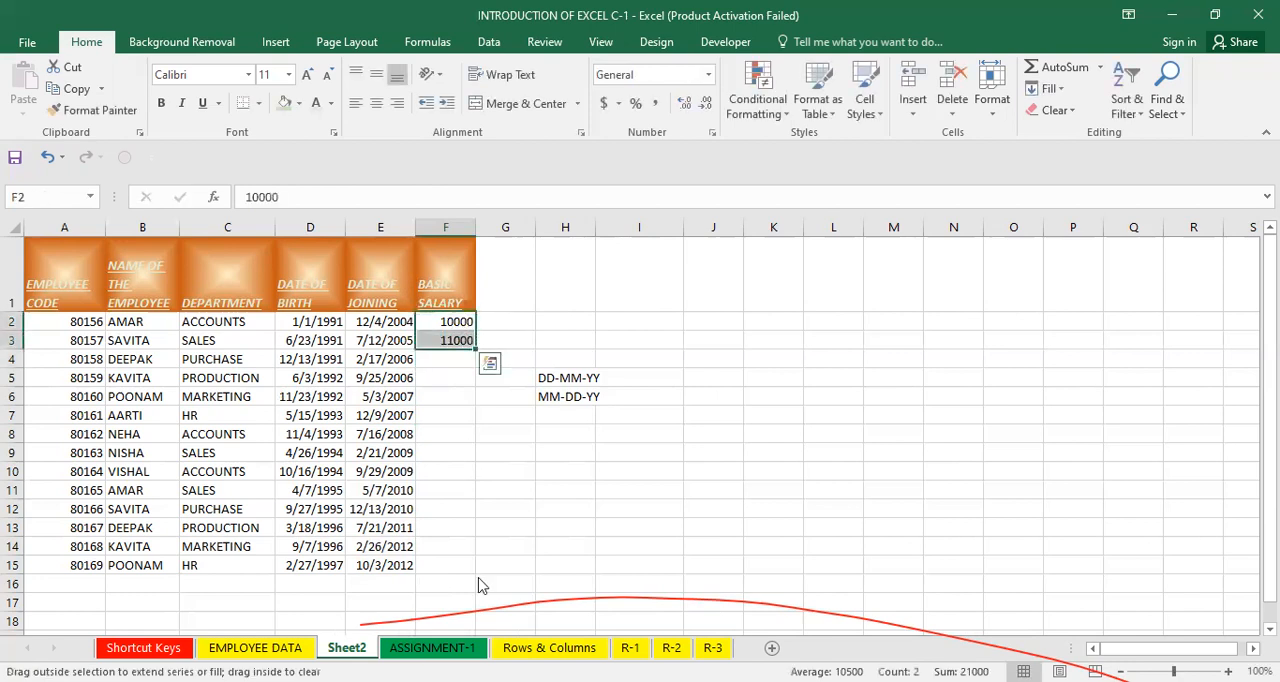
drag(480, 585, 480, 566)
click(509, 562)
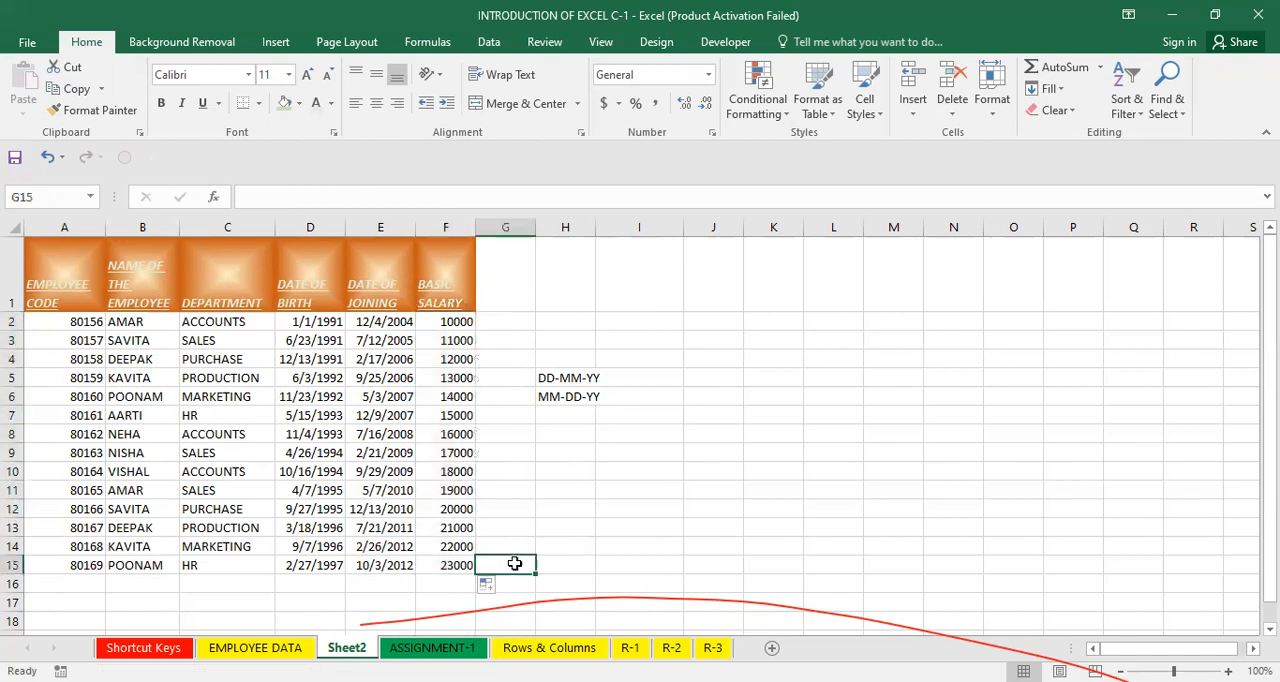
Delete the DD-MM-YY and MM-DD-YY notes from H5:H6.
click(554, 447)
drag(560, 343, 566, 409)
key(Delete)
click(622, 381)
click(520, 410)
Italicize the table data in A2:F15 and set its font to Arial Narrow.
click(440, 359)
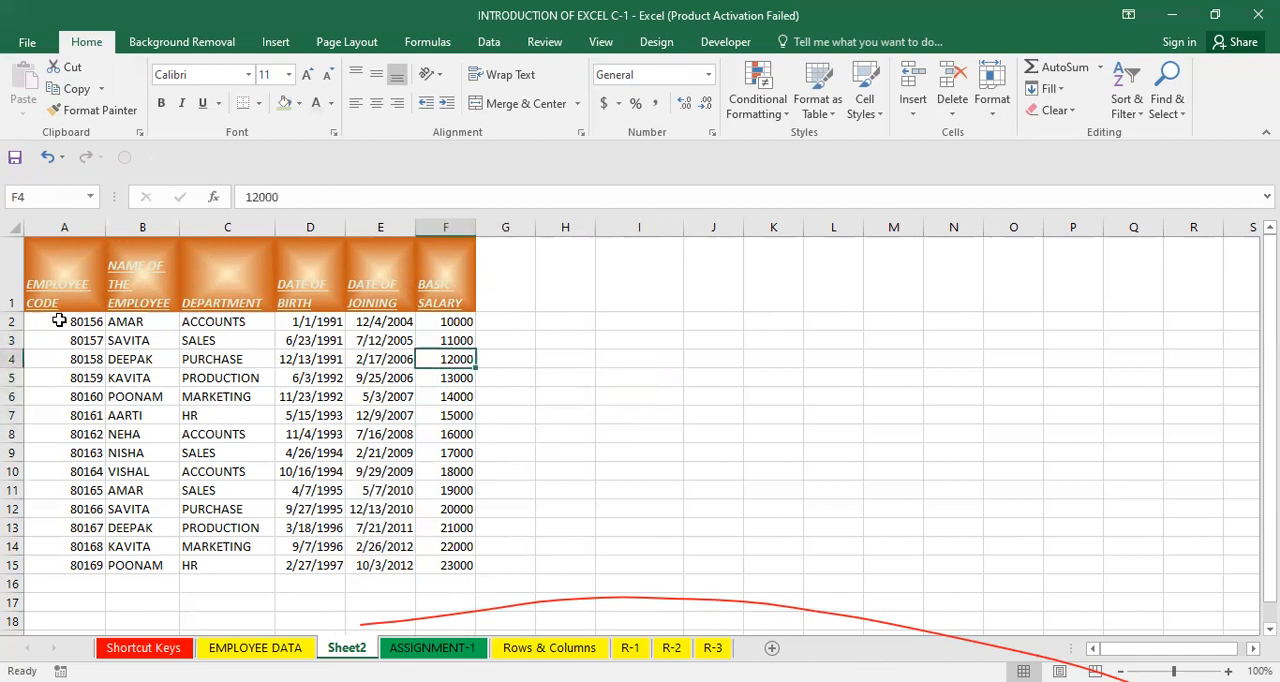
click(62, 322)
drag(146, 377, 457, 568)
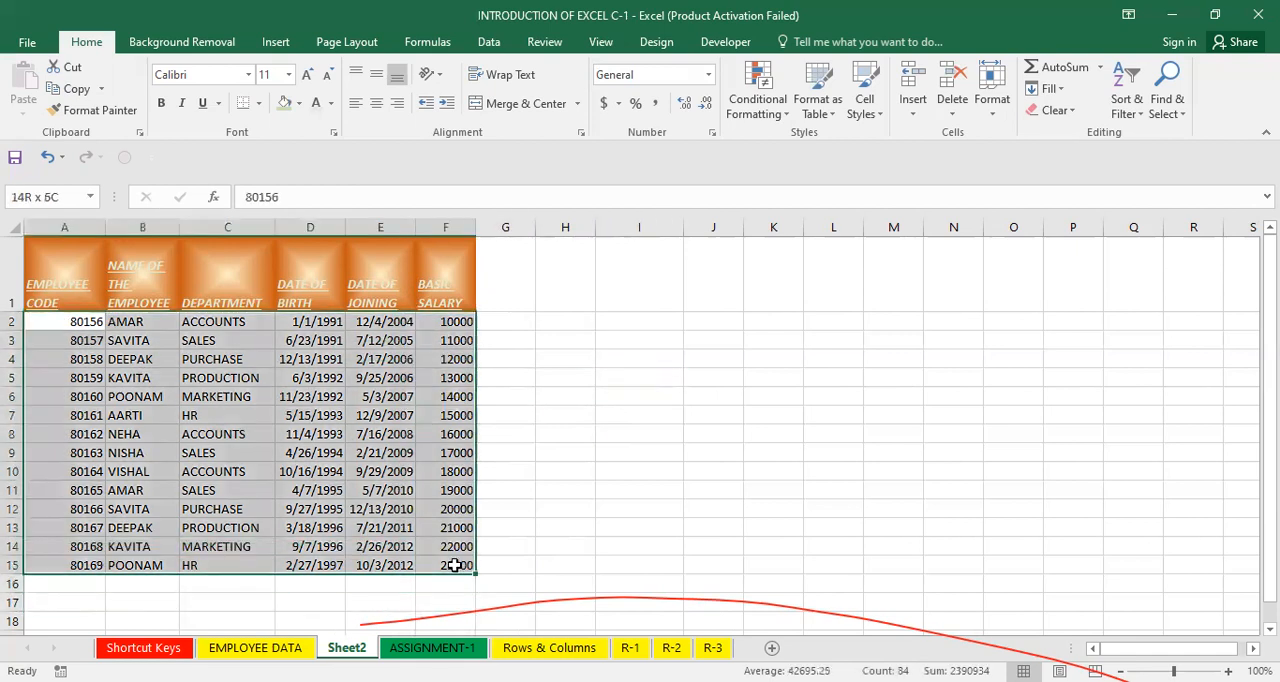
click(572, 526)
drag(62, 290, 490, 314)
click(589, 443)
click(445, 509)
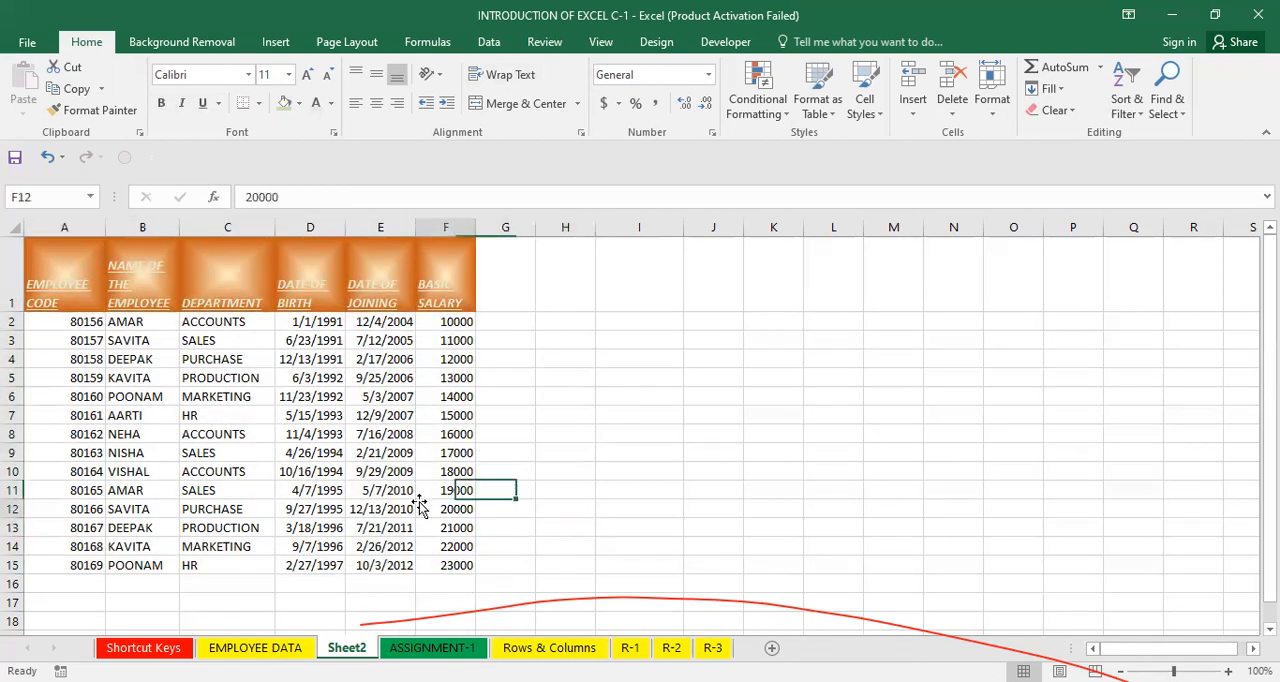
drag(53, 320, 463, 565)
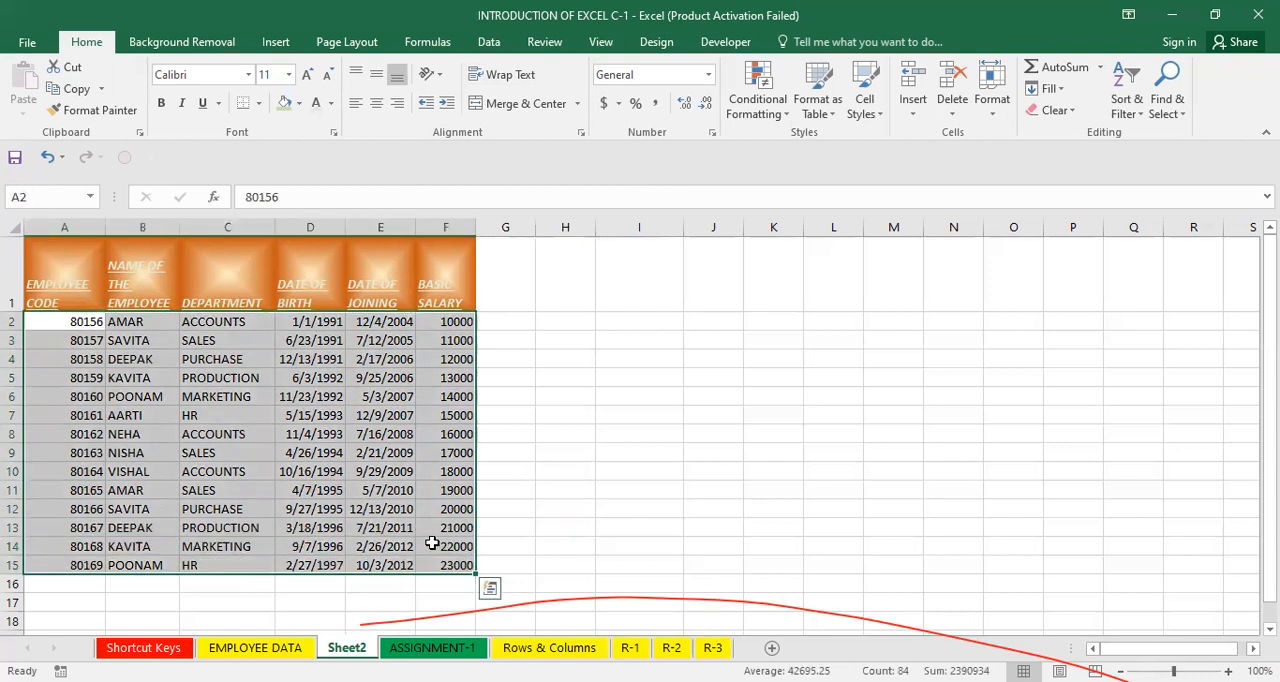
click(182, 104)
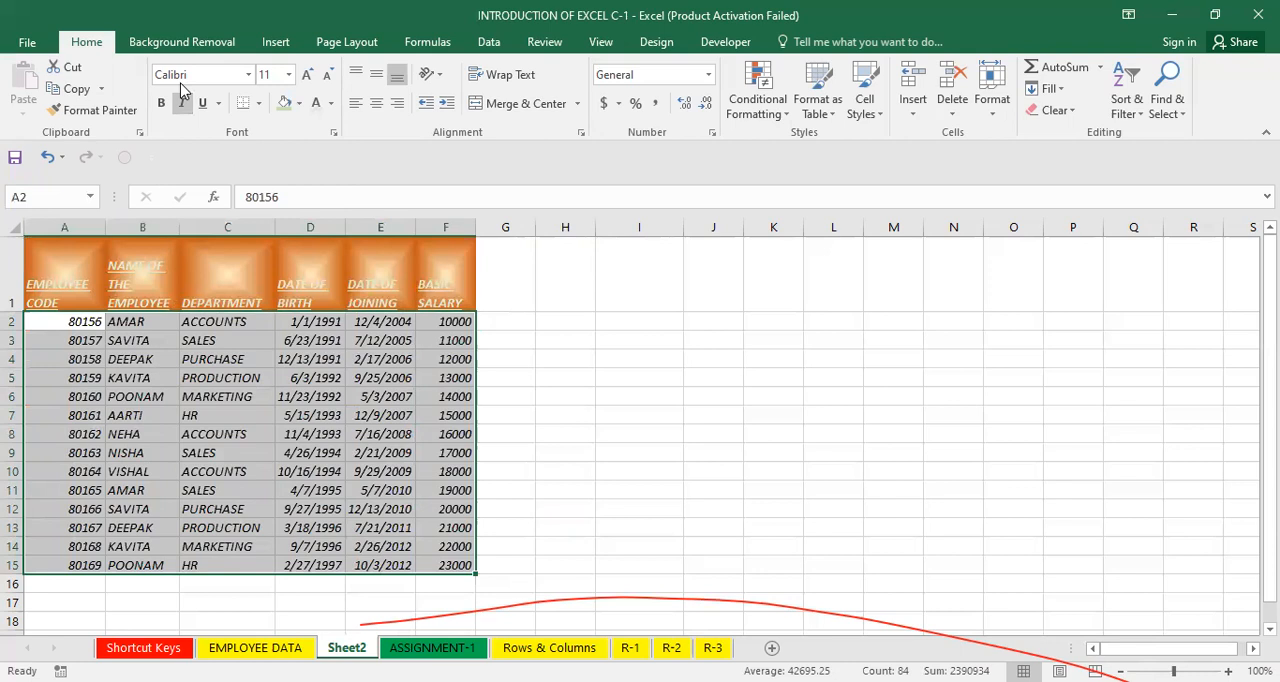
click(249, 75)
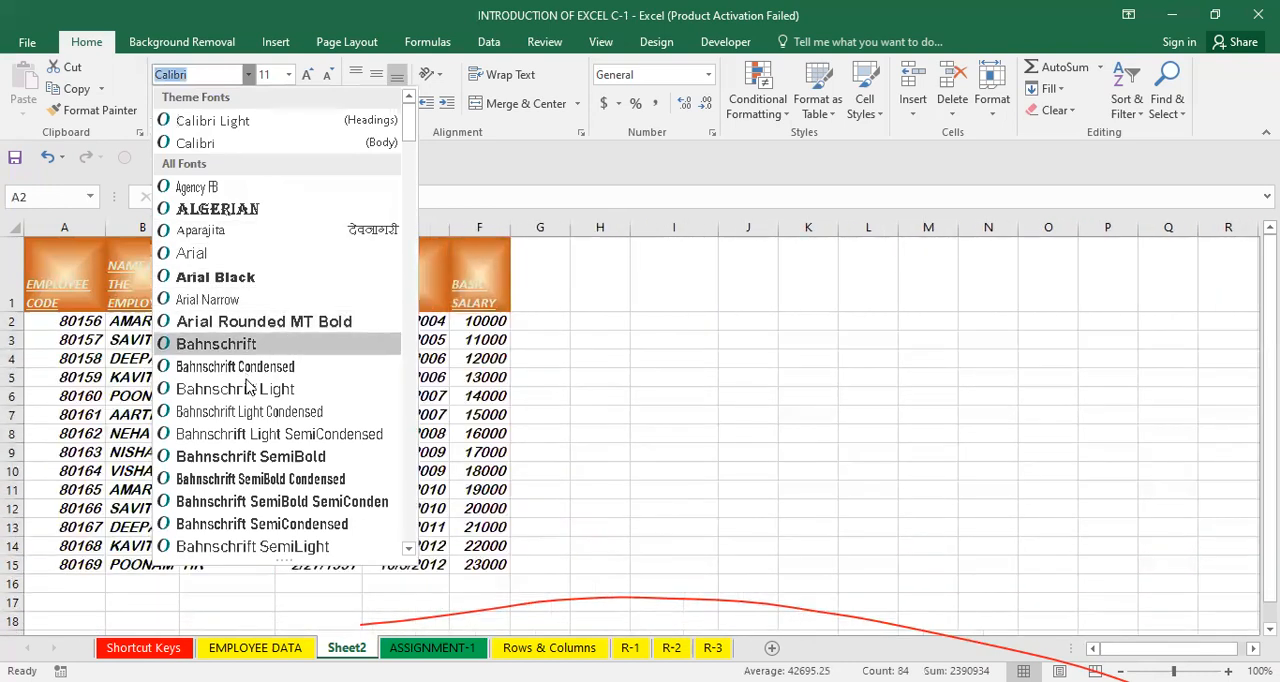
click(232, 301)
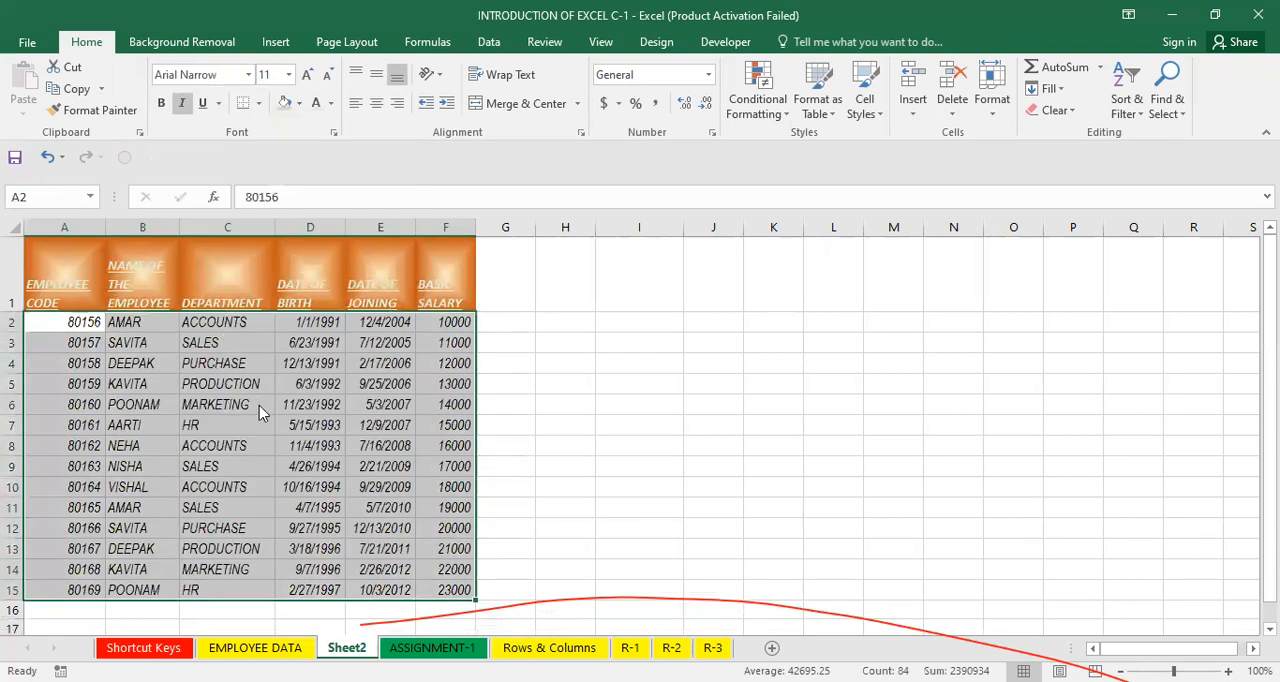
Give A2:F15 a two-colour gradient fill effect starting with light orange, shaded from the corner.
right_click(259, 405)
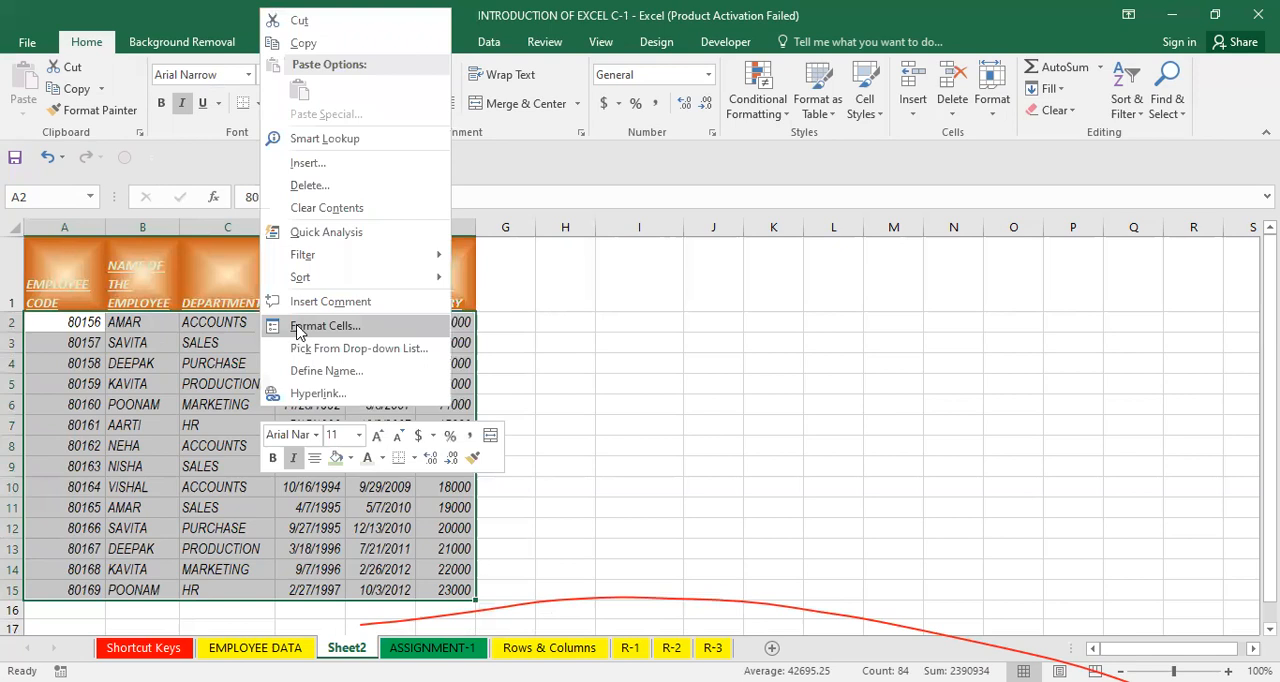
click(298, 327)
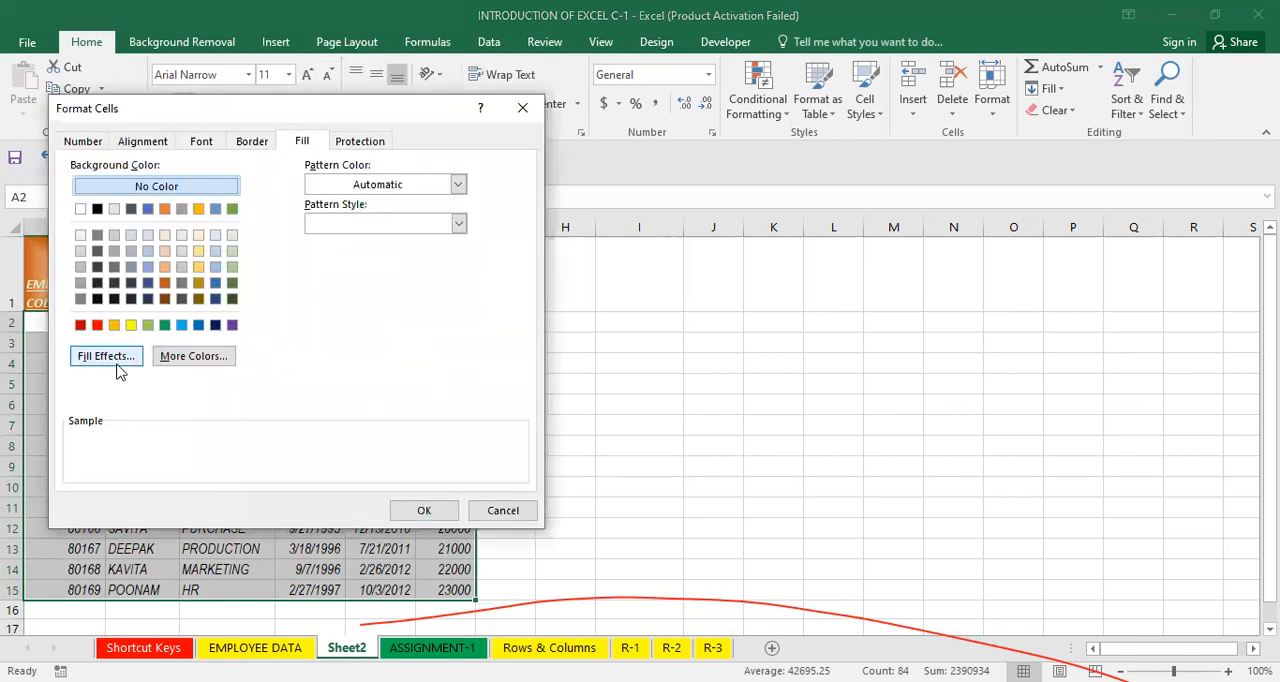
click(355, 198)
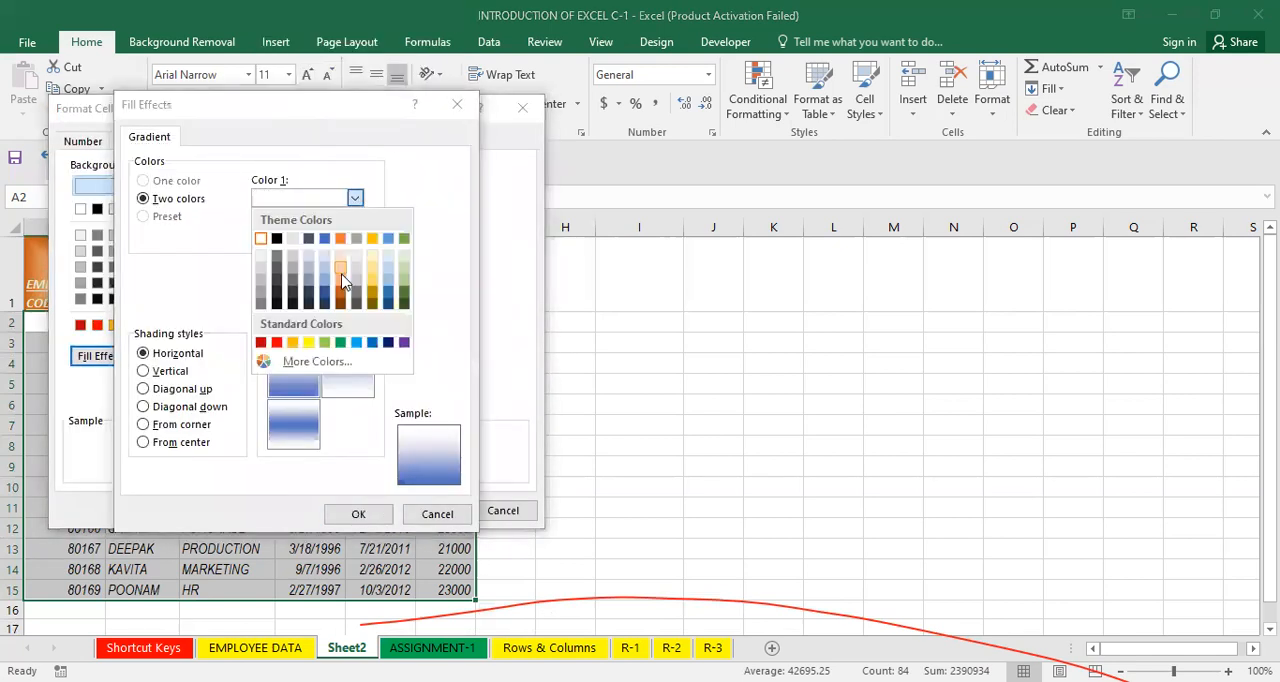
click(341, 283)
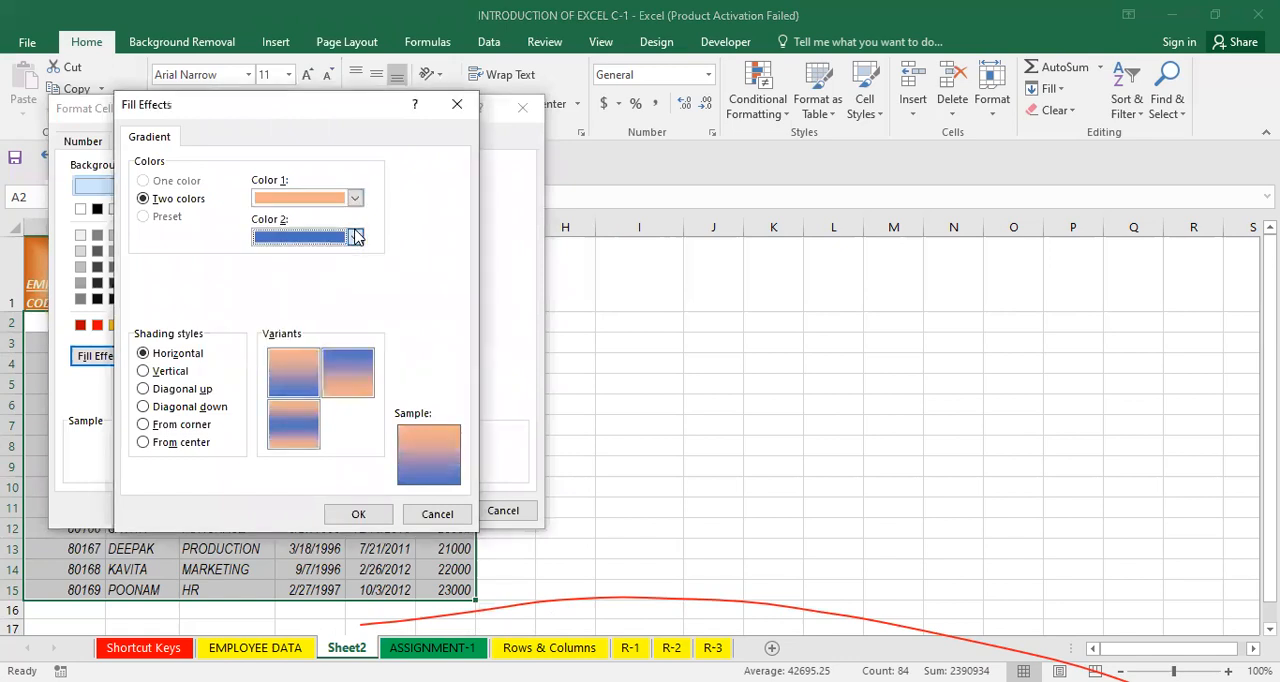
click(355, 237)
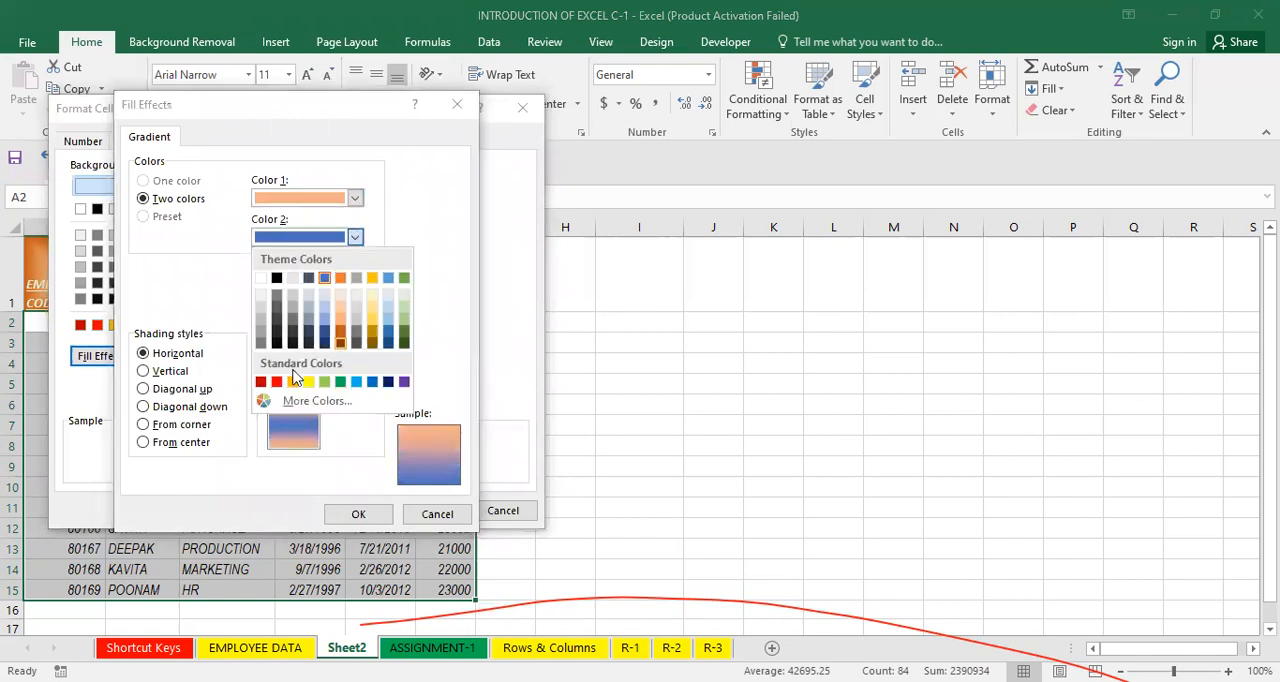
click(180, 390)
click(183, 424)
click(352, 516)
click(422, 516)
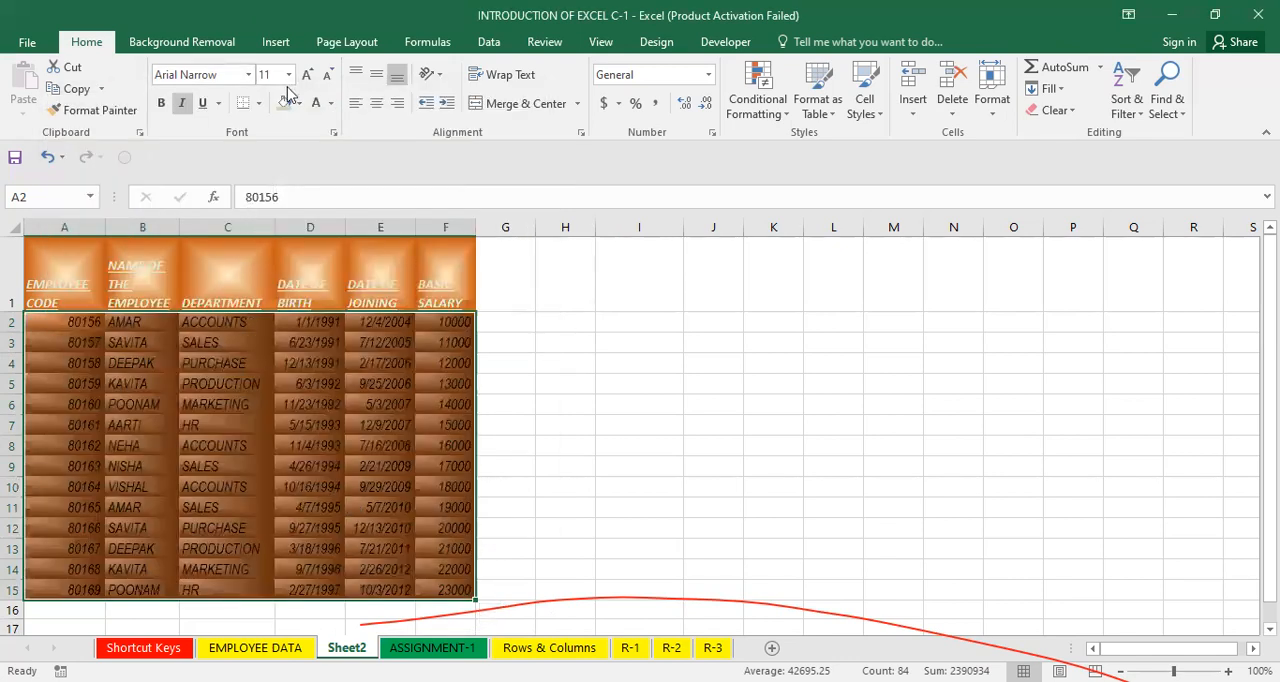
Set the font colour of the table data to light gold.
click(296, 103)
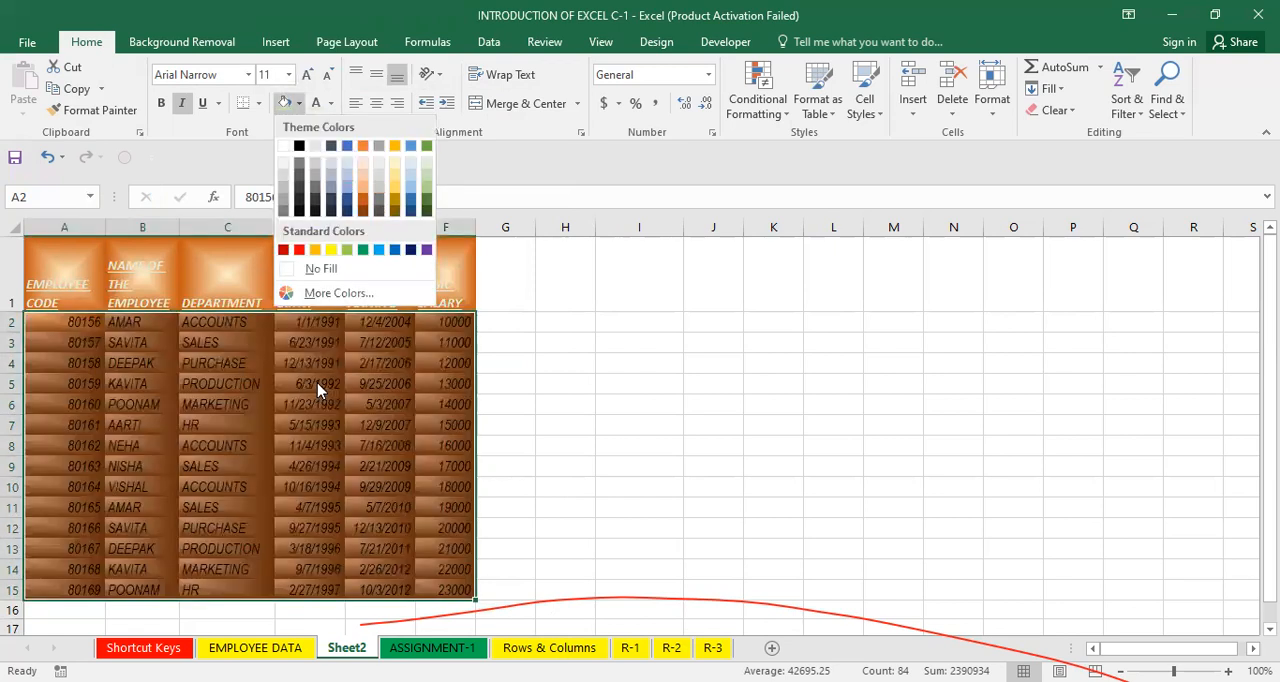
key(Escape)
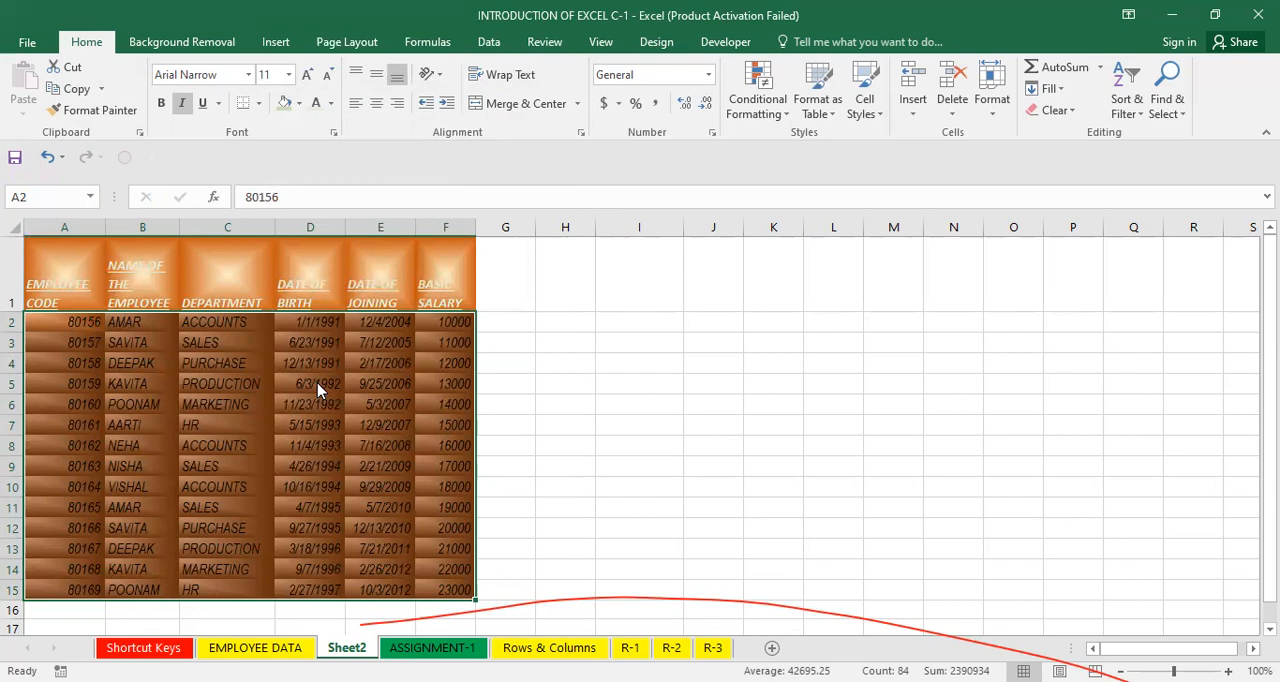
key(ctrl+1)
click(331, 103)
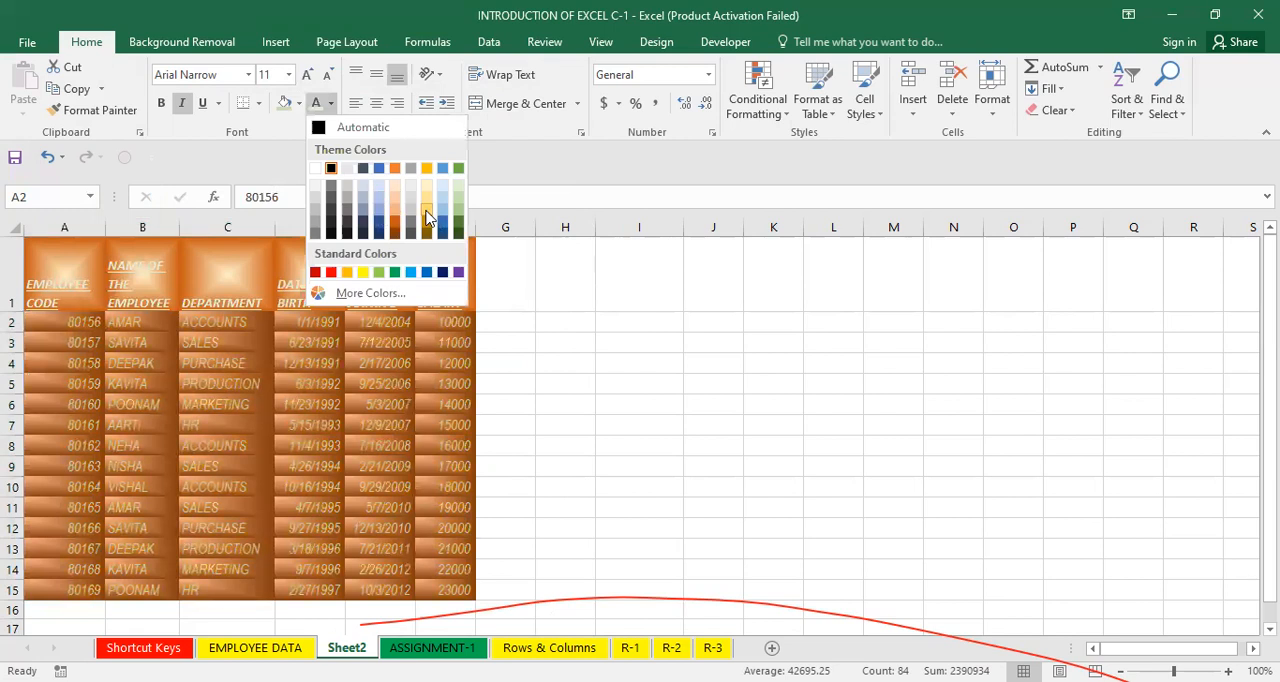
click(427, 218)
click(565, 445)
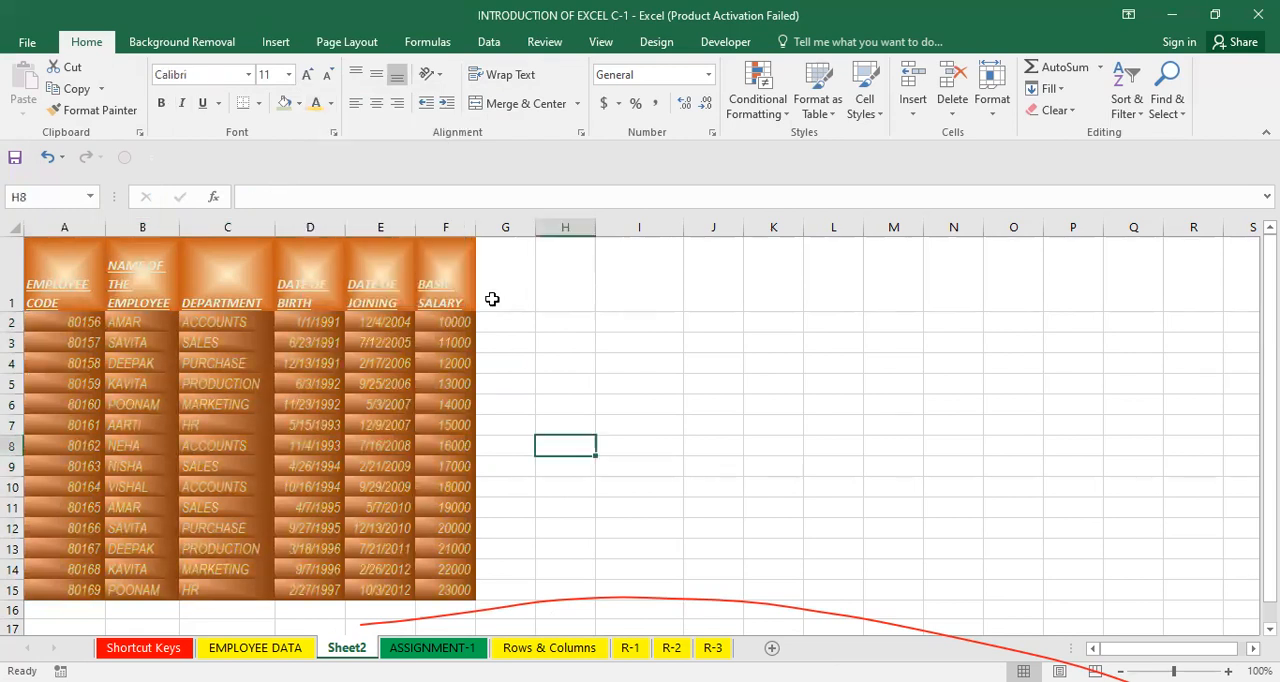
Apply all borders to the whole employee table A1:F15.
click(448, 258)
click(409, 299)
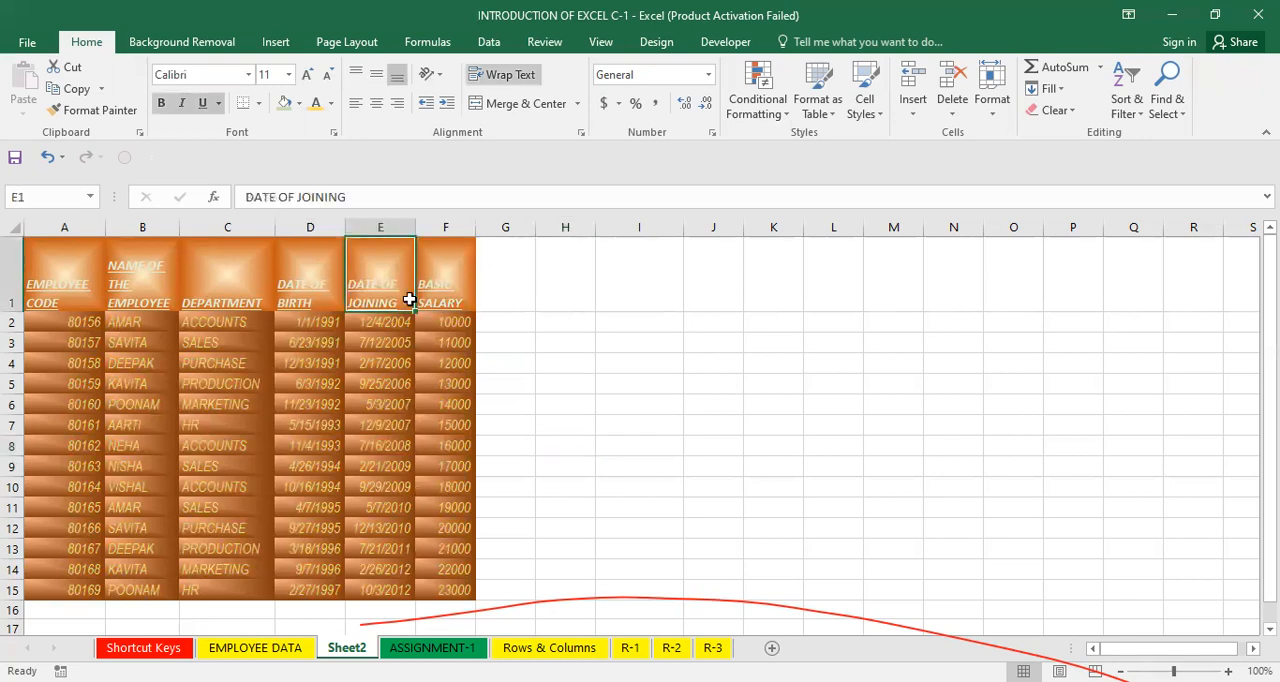
key(ctrl+a)
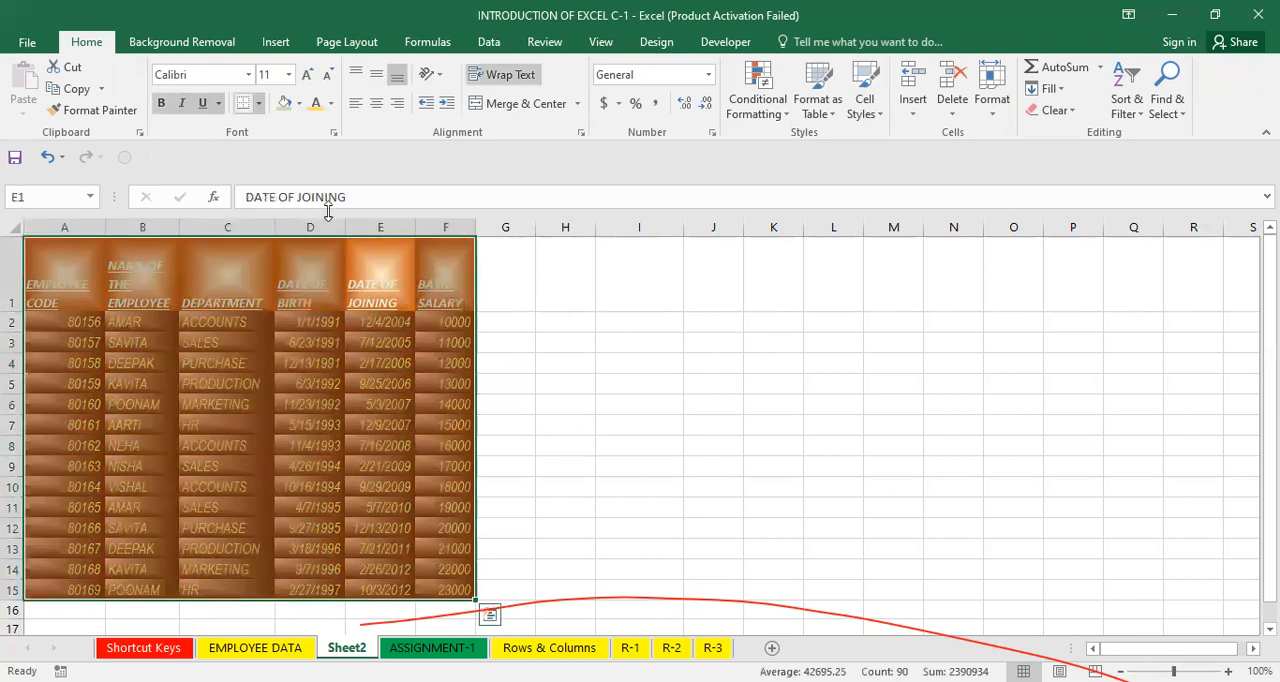
click(259, 103)
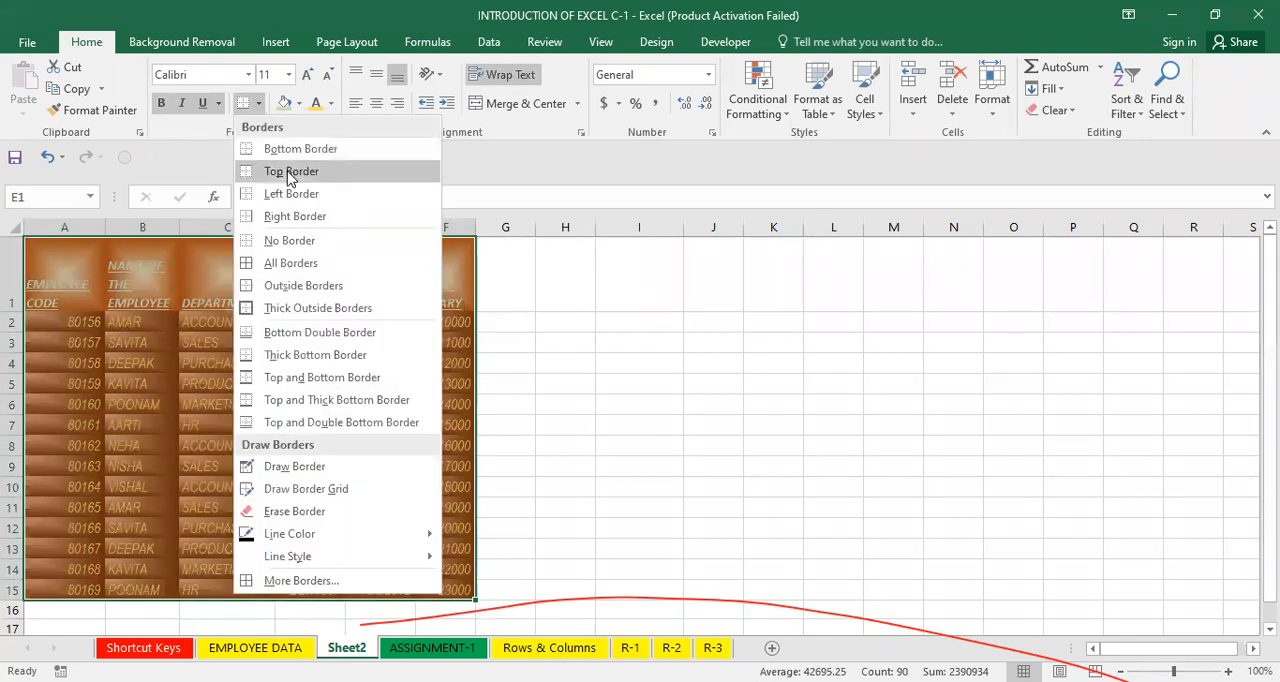
click(291, 262)
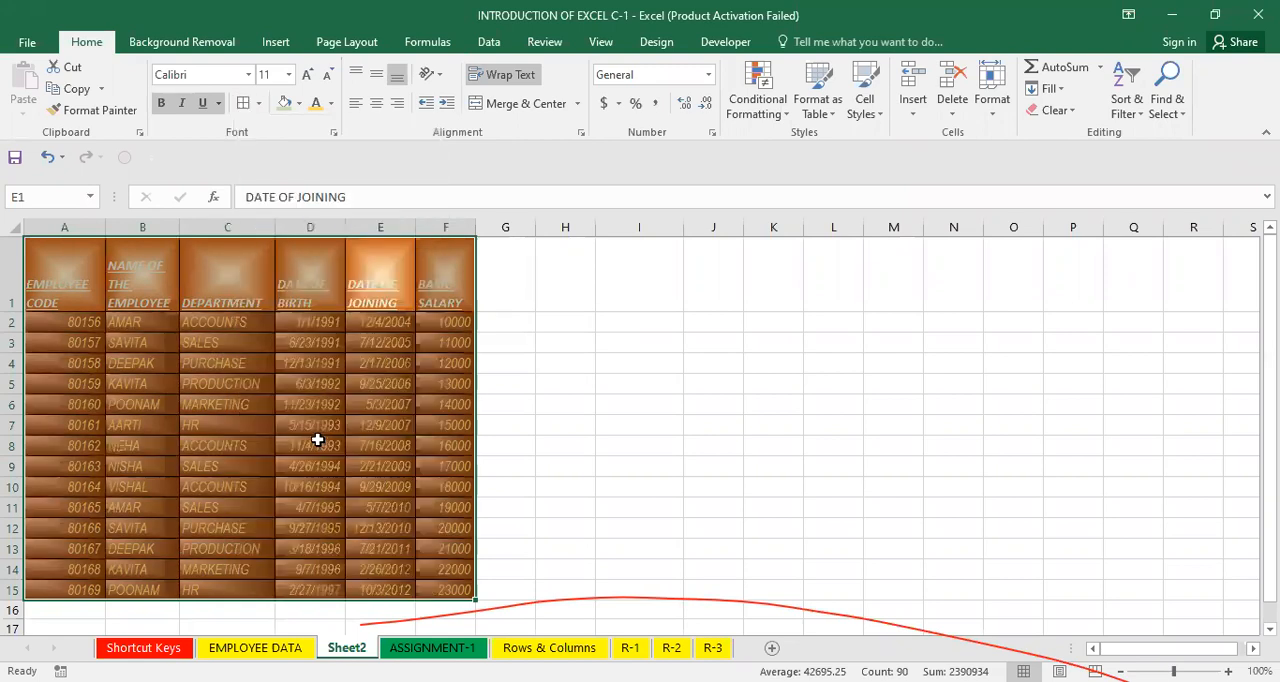
click(312, 444)
drag(64, 291, 447, 598)
click(544, 509)
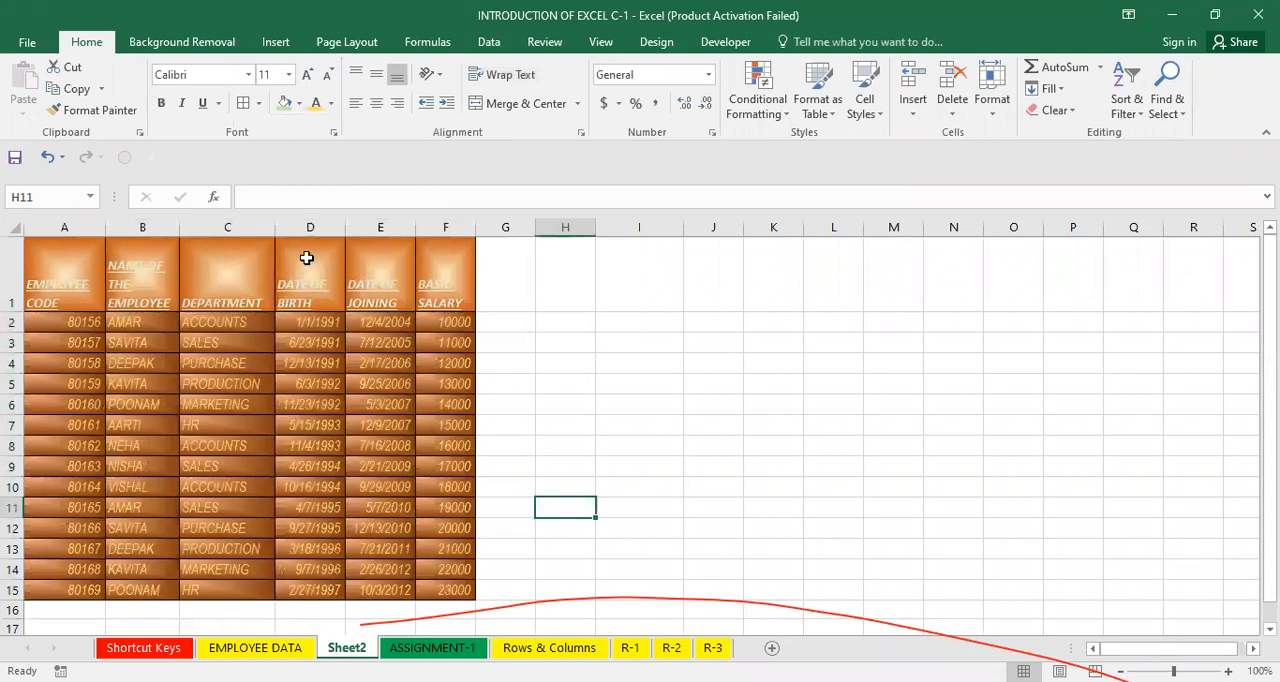
click(516, 483)
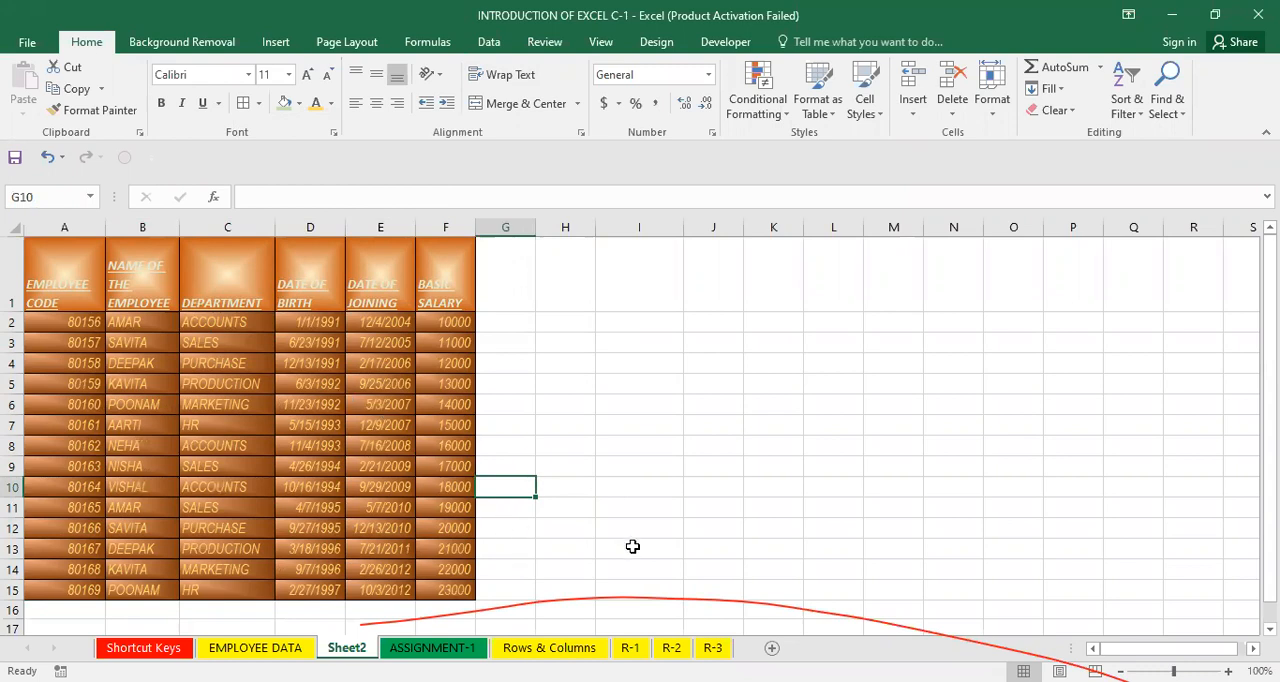
Give the whole table A1:F15 a red double-line outline with blue double-line inside borders.
click(333, 448)
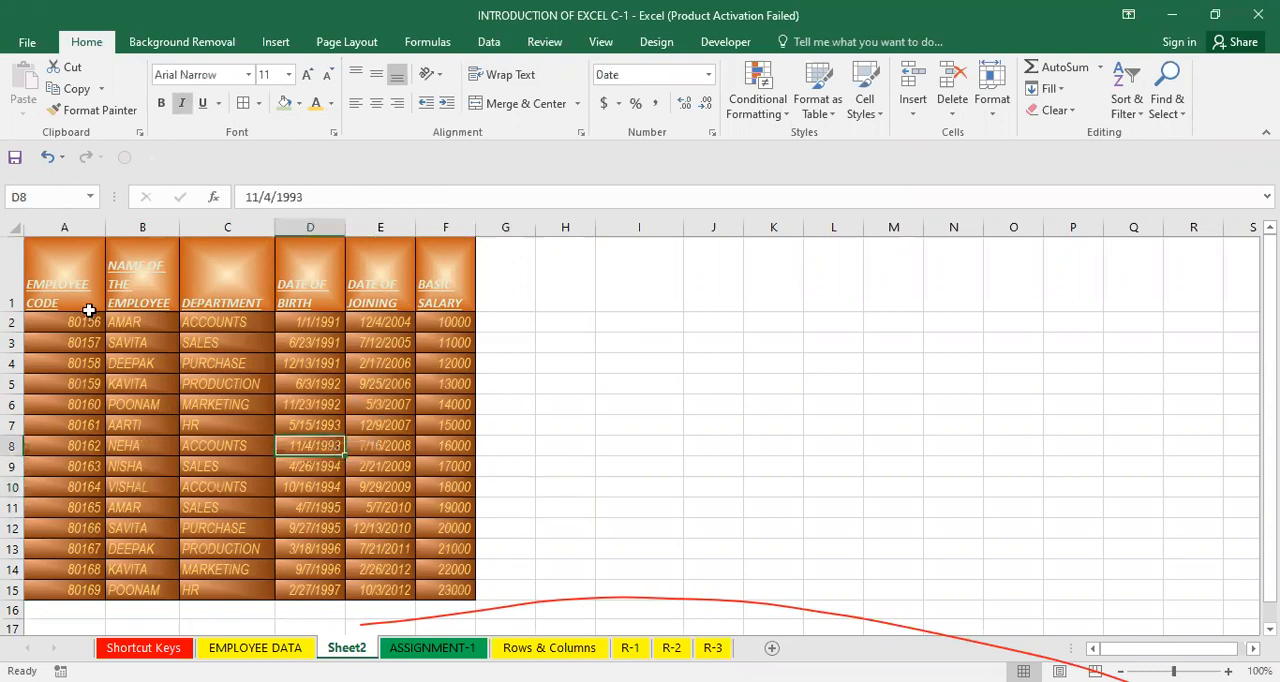
click(35, 279)
drag(205, 386, 449, 586)
right_click(448, 587)
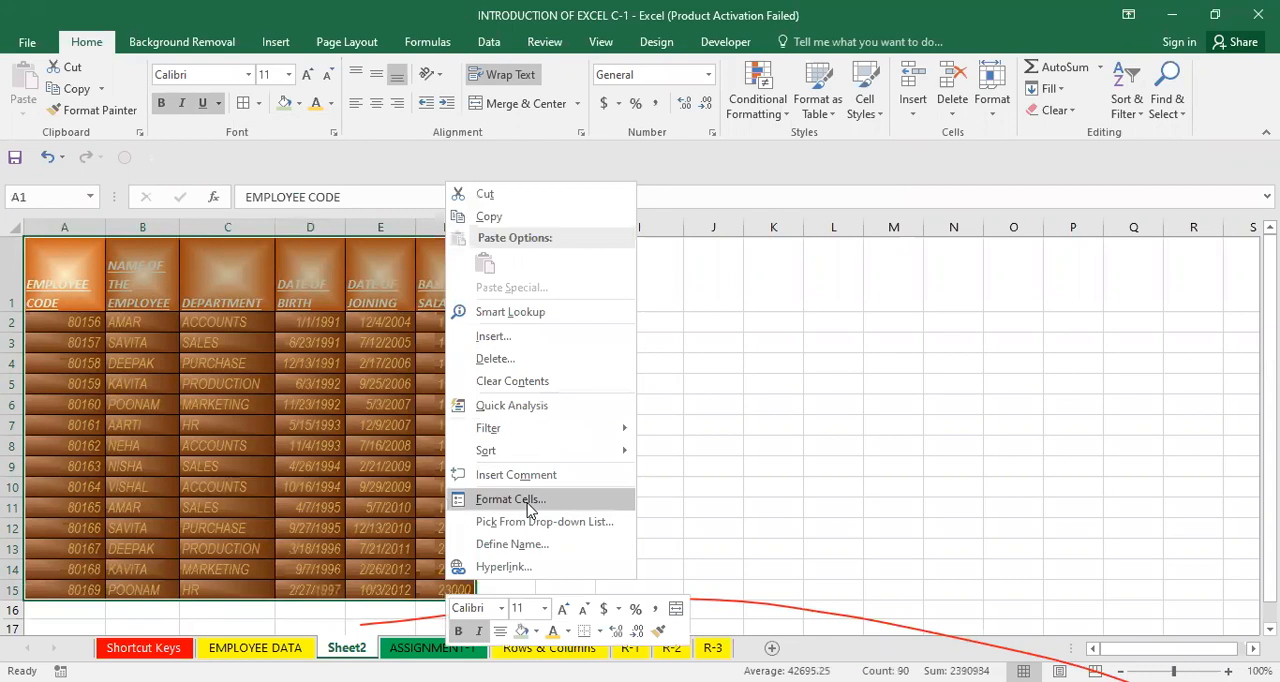
click(510, 499)
click(483, 286)
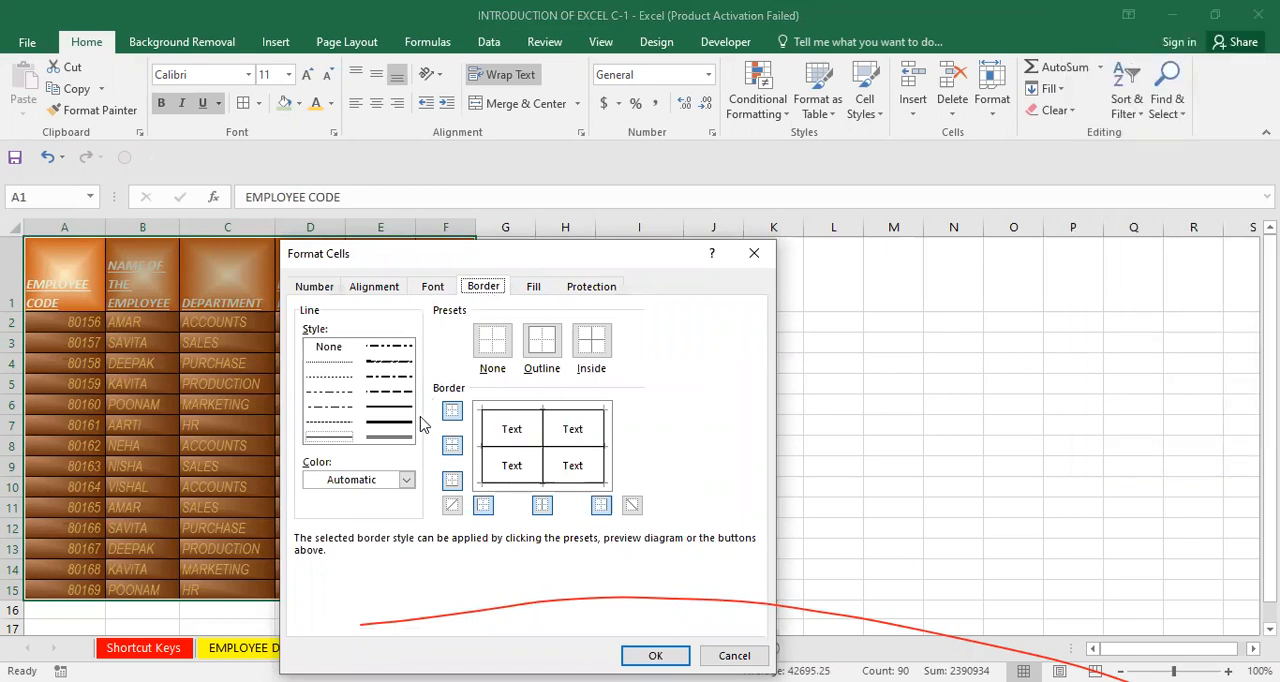
click(401, 441)
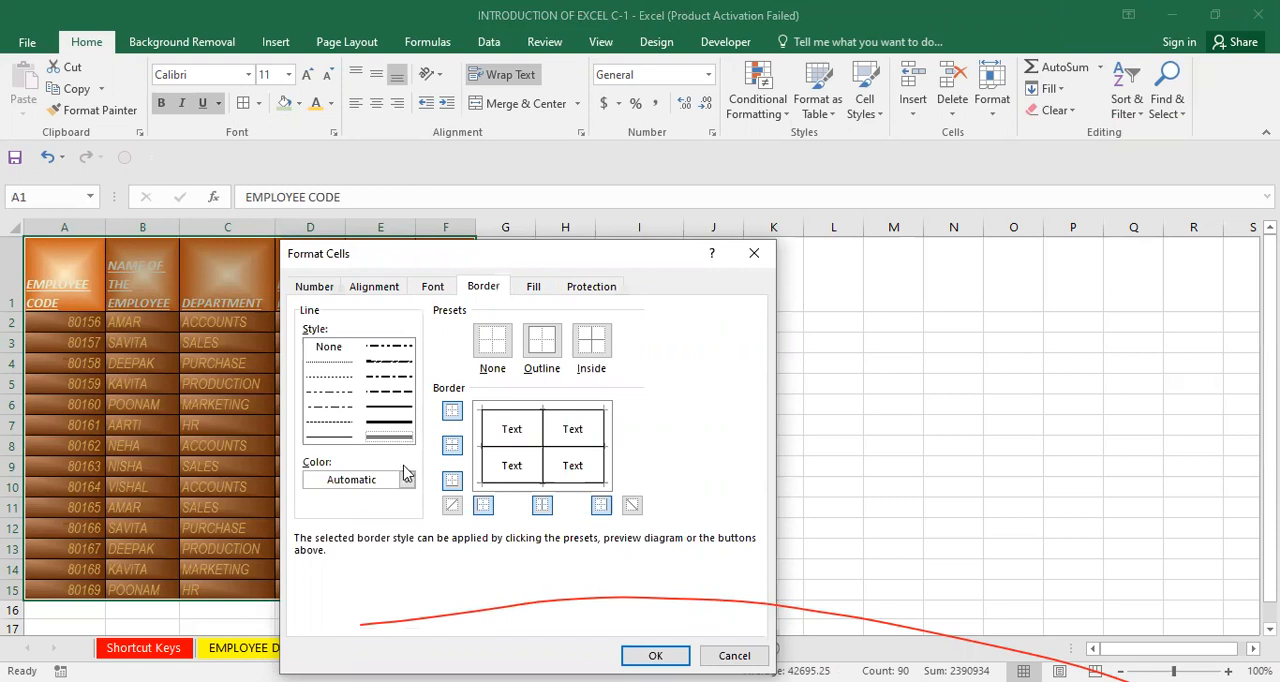
click(407, 482)
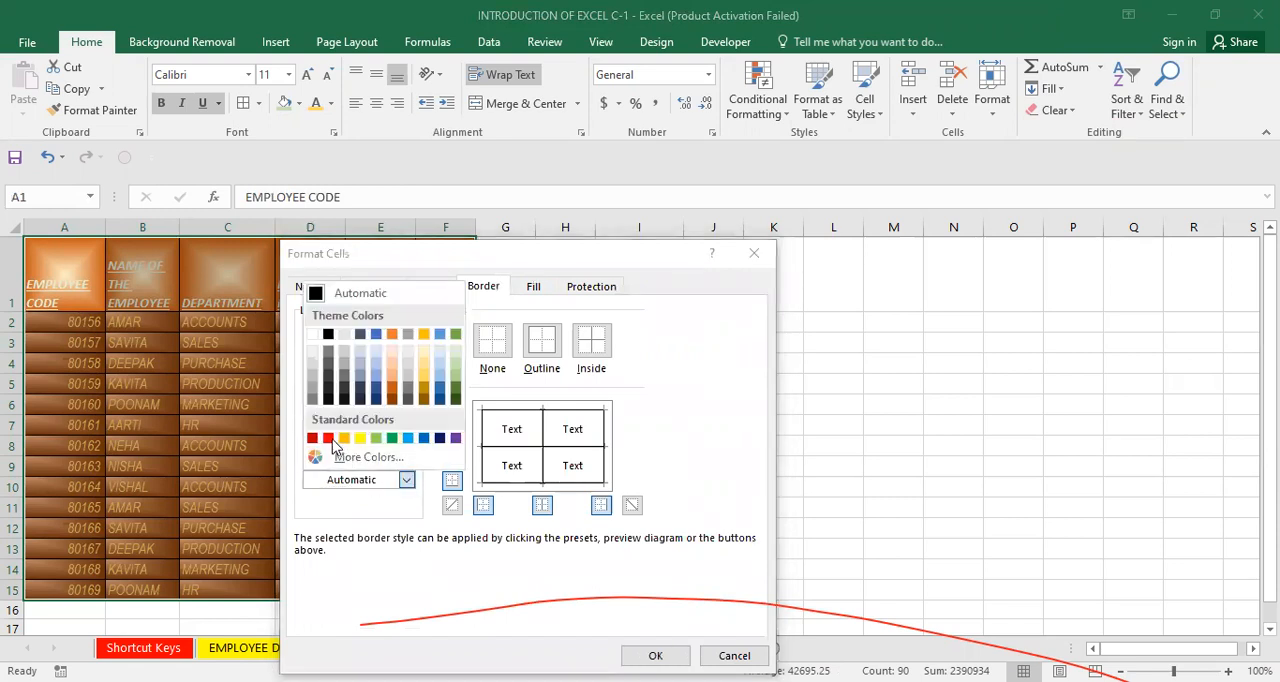
click(328, 438)
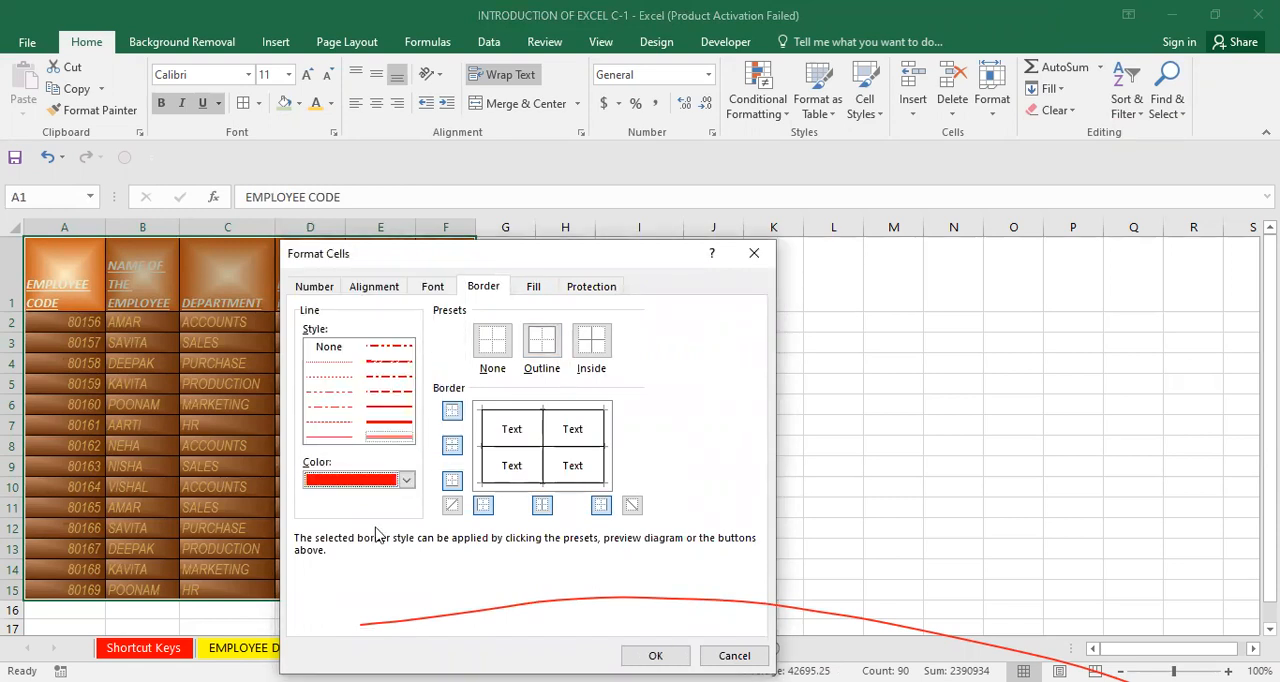
click(531, 360)
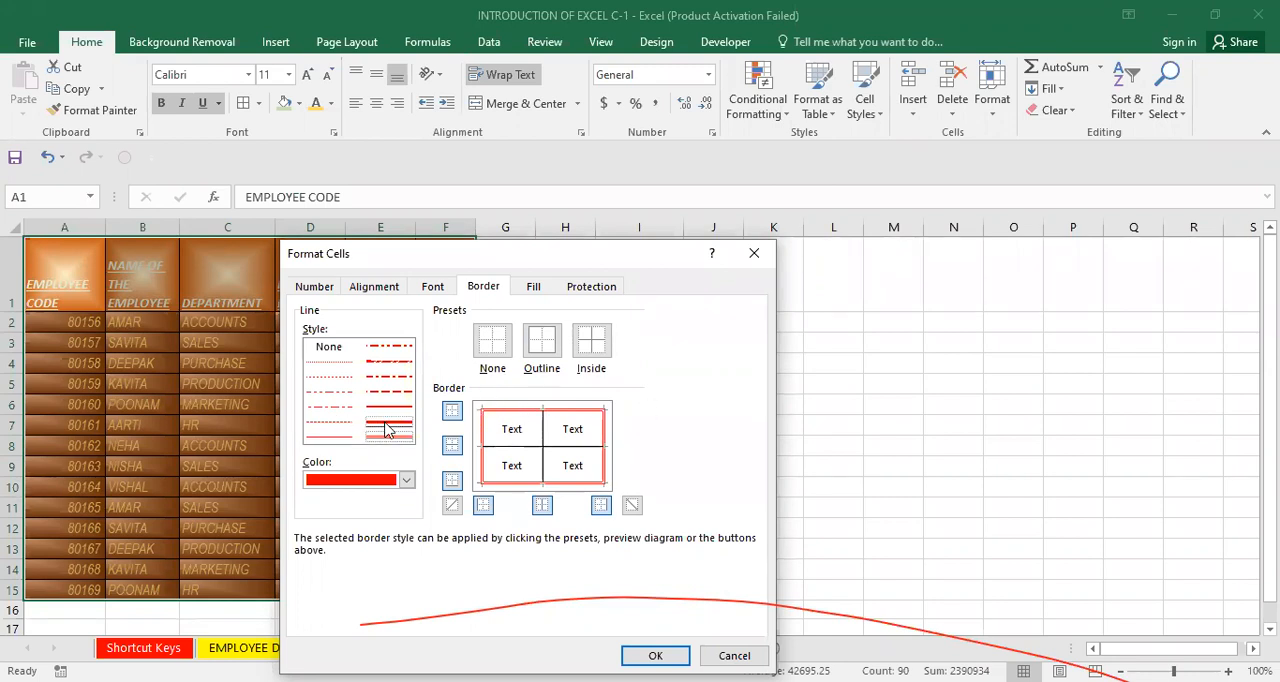
click(407, 481)
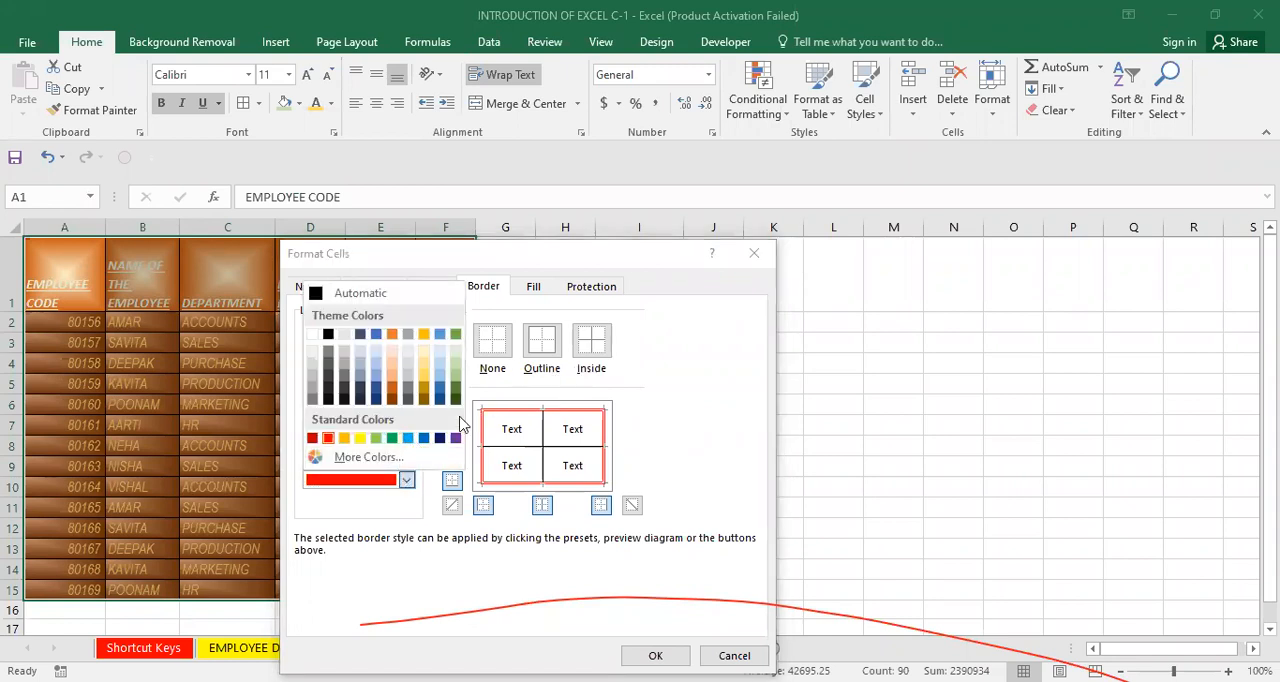
click(411, 439)
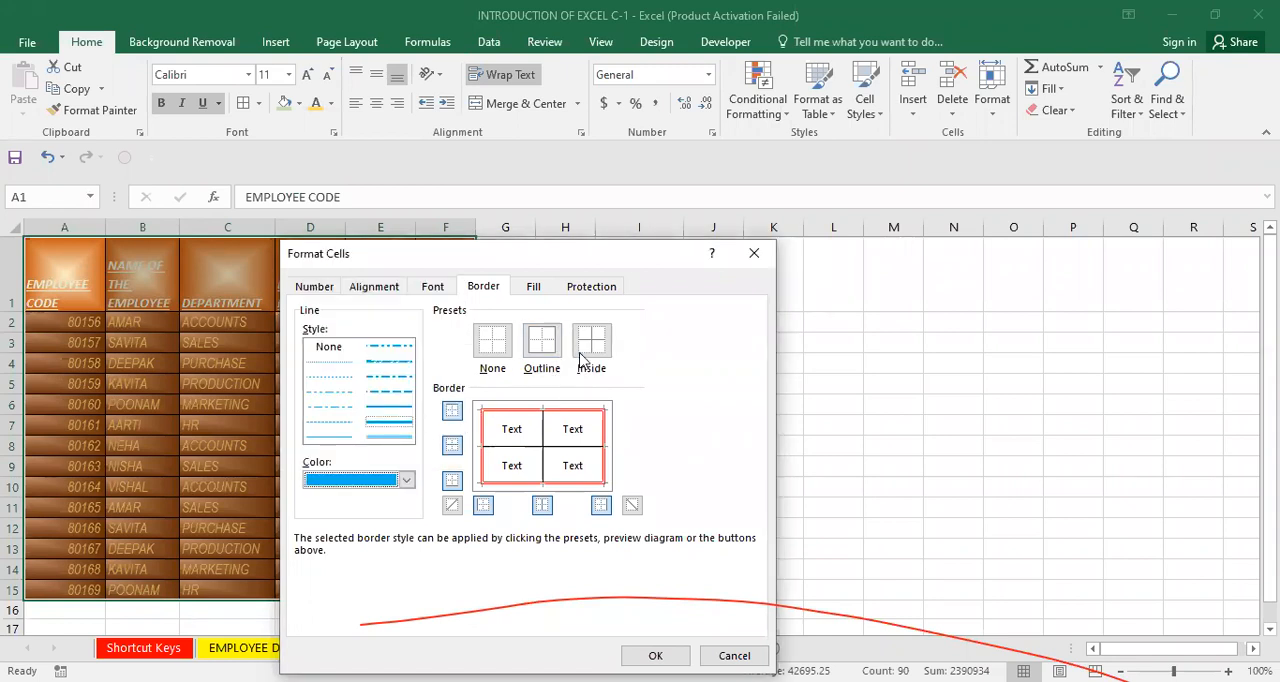
click(591, 341)
click(655, 655)
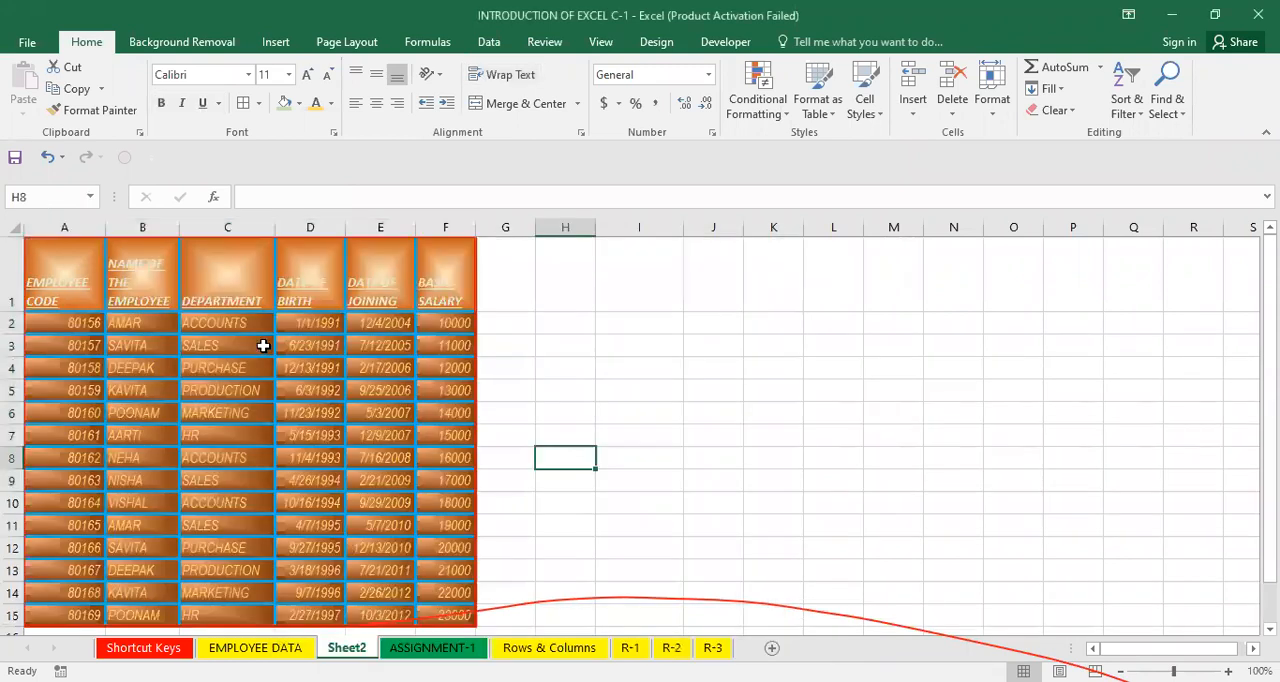
Try drawing a red border line on the table with the border pen, then undo it.
click(85, 268)
key(ctrl+a)
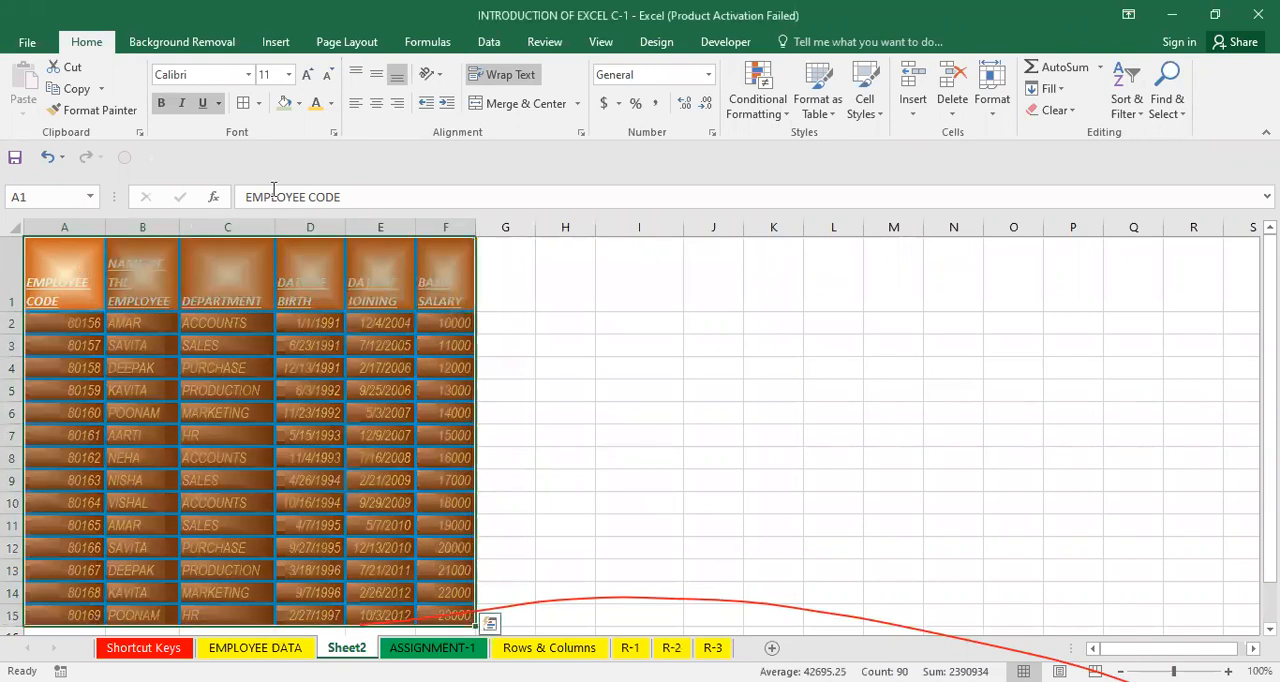
key(ctrl+1)
key(Escape)
click(298, 103)
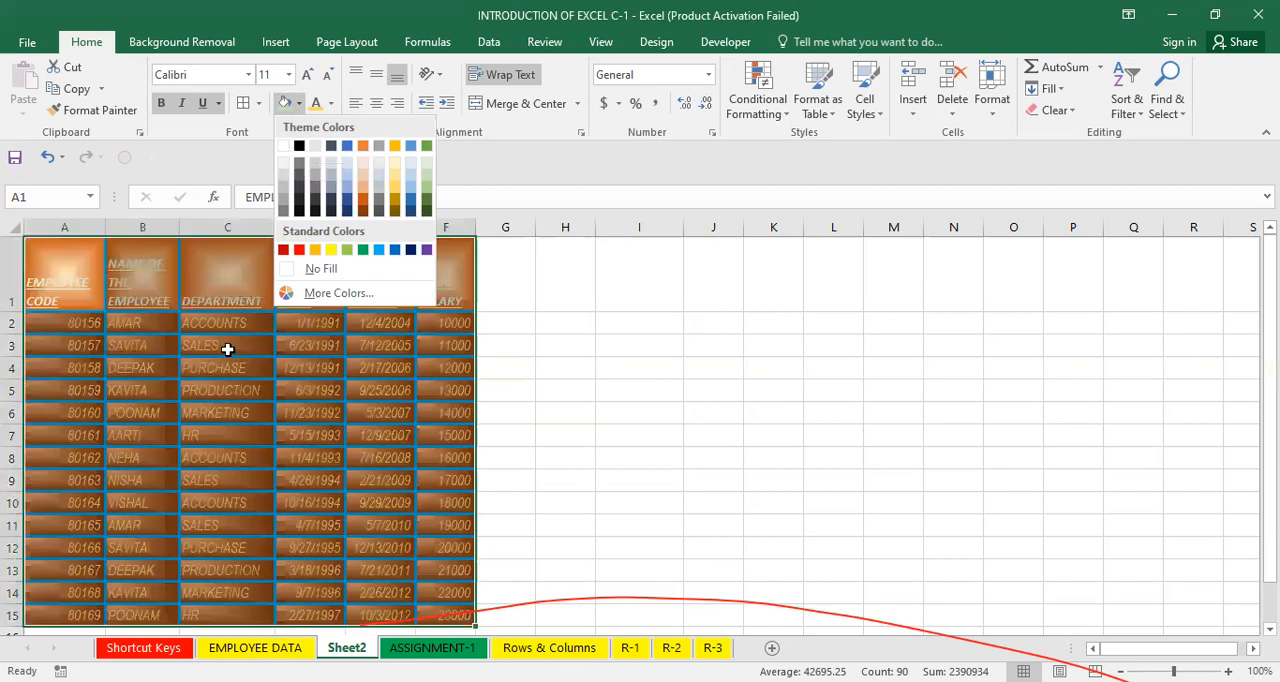
key(Escape)
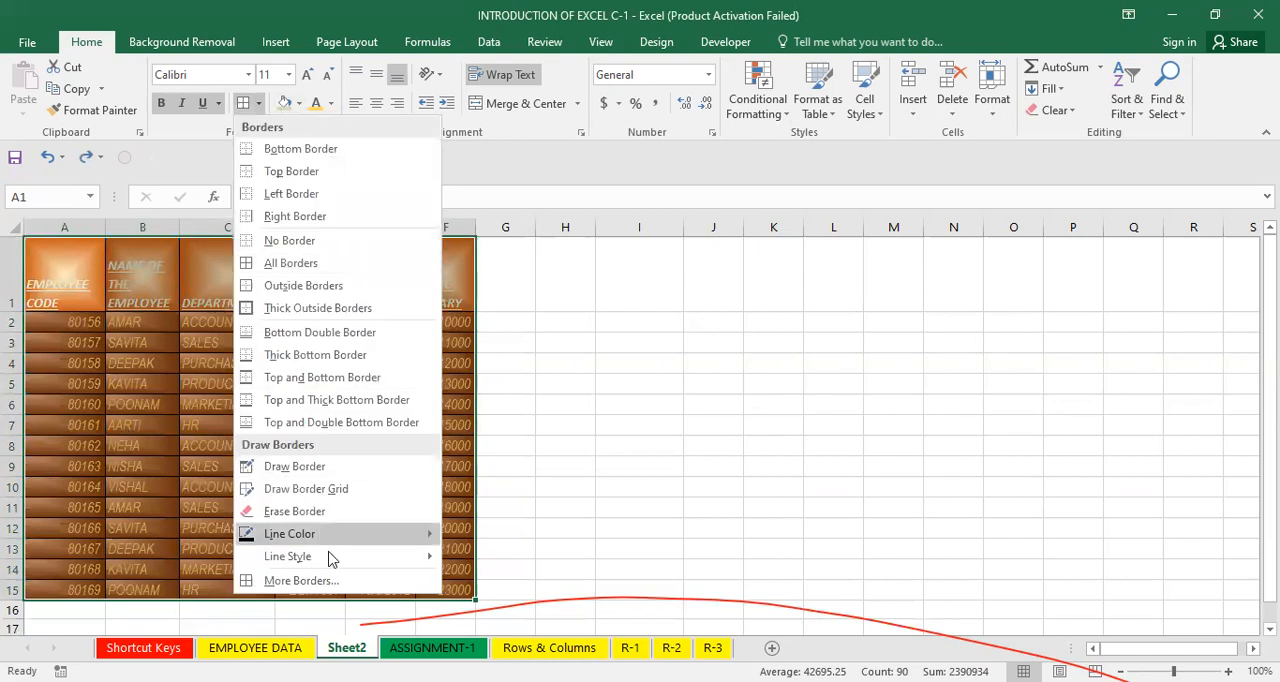
mouse_move(335, 534)
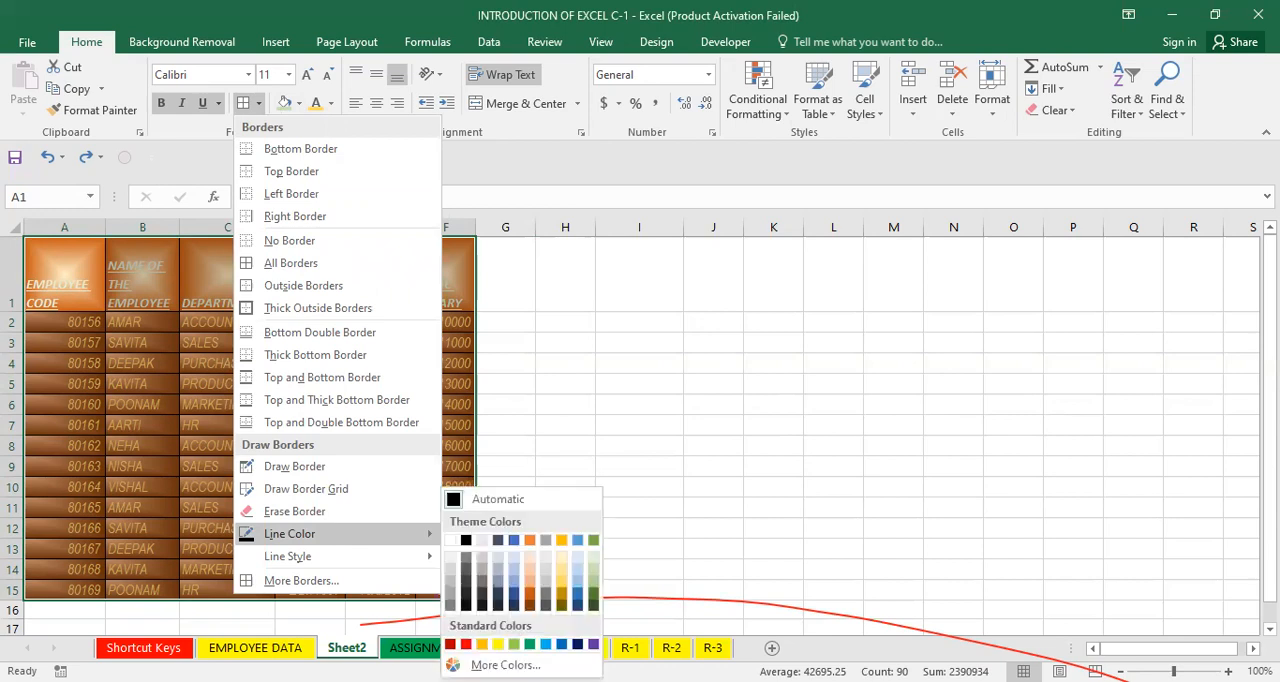
click(466, 644)
key(Escape)
click(259, 374)
key(ctrl+z)
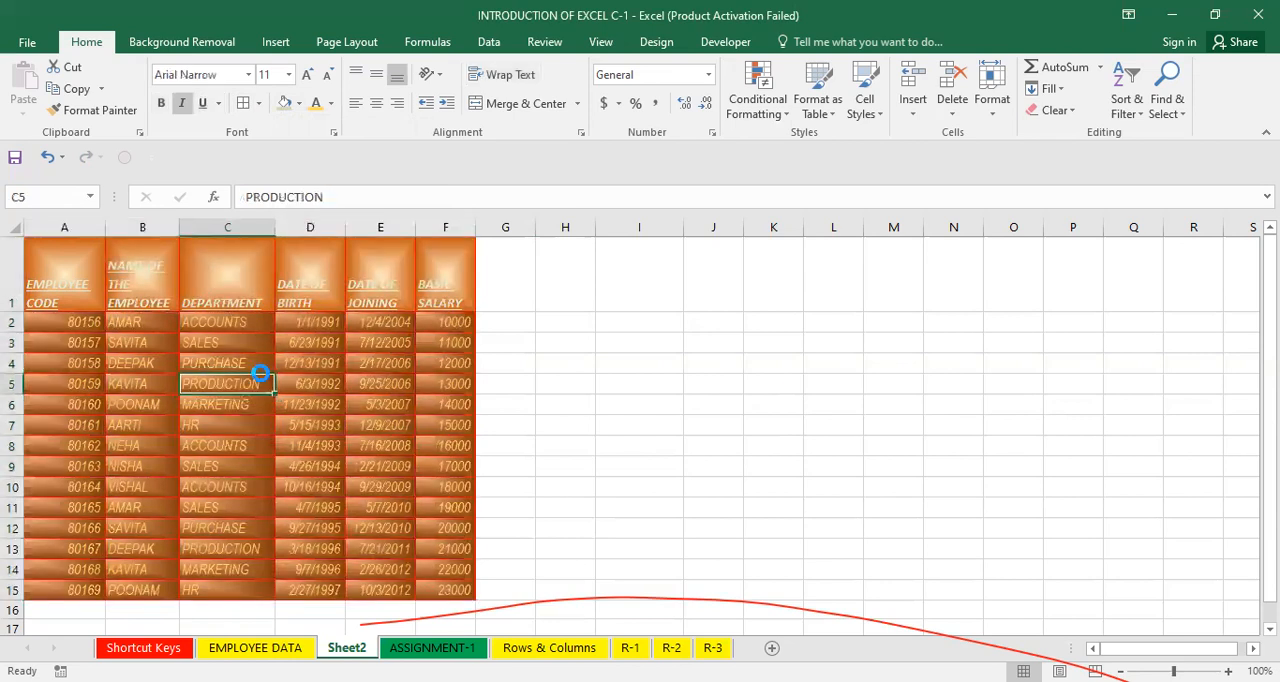
Reapply borders to A1:F15 as thick red lines for both the outline and inside.
right_click(262, 384)
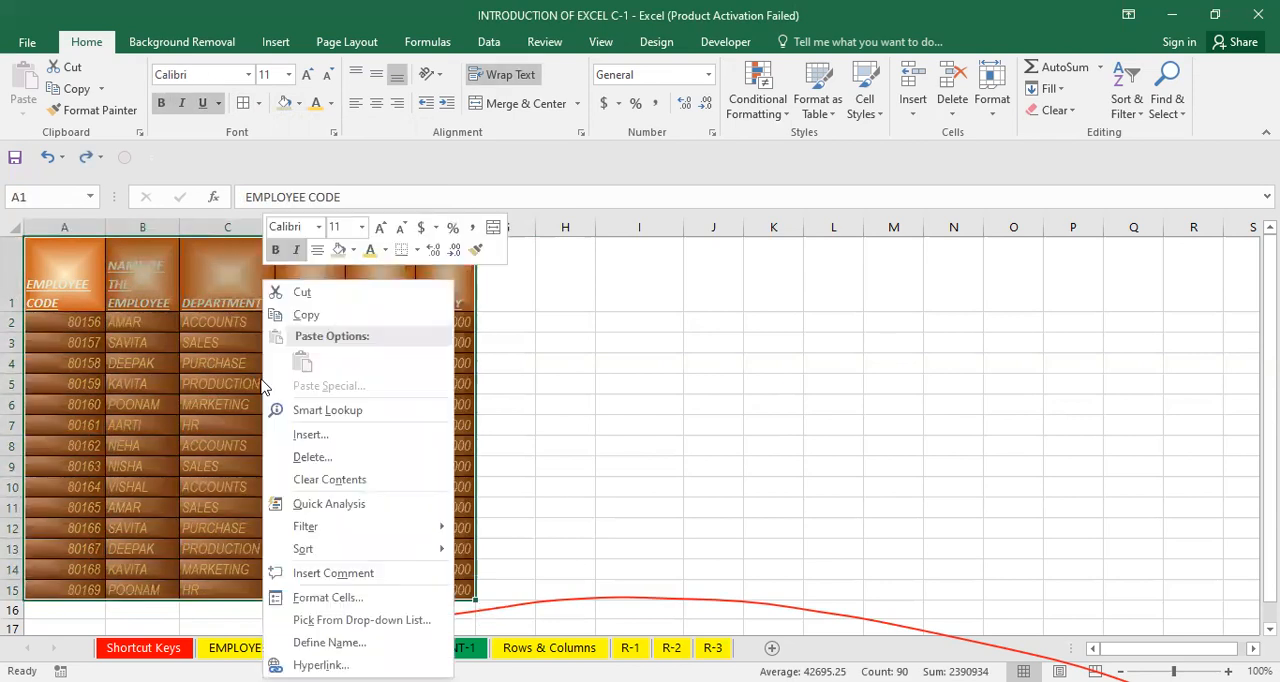
click(343, 599)
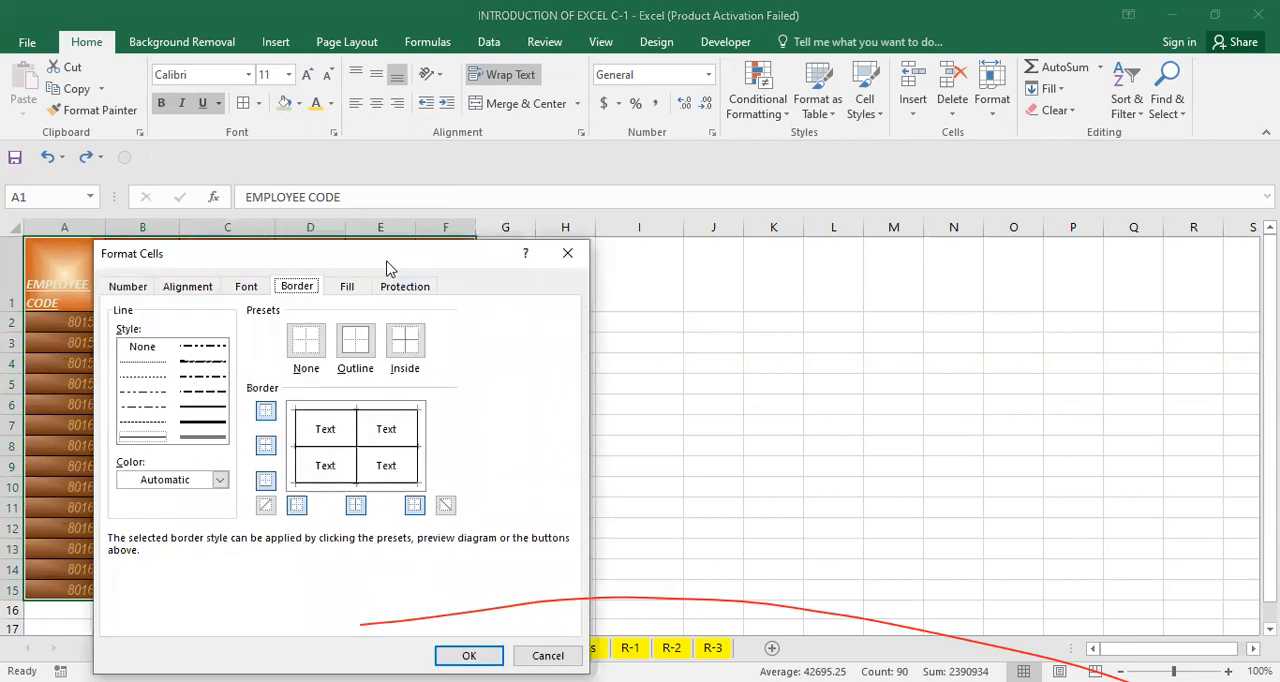
drag(388, 268, 584, 240)
click(416, 452)
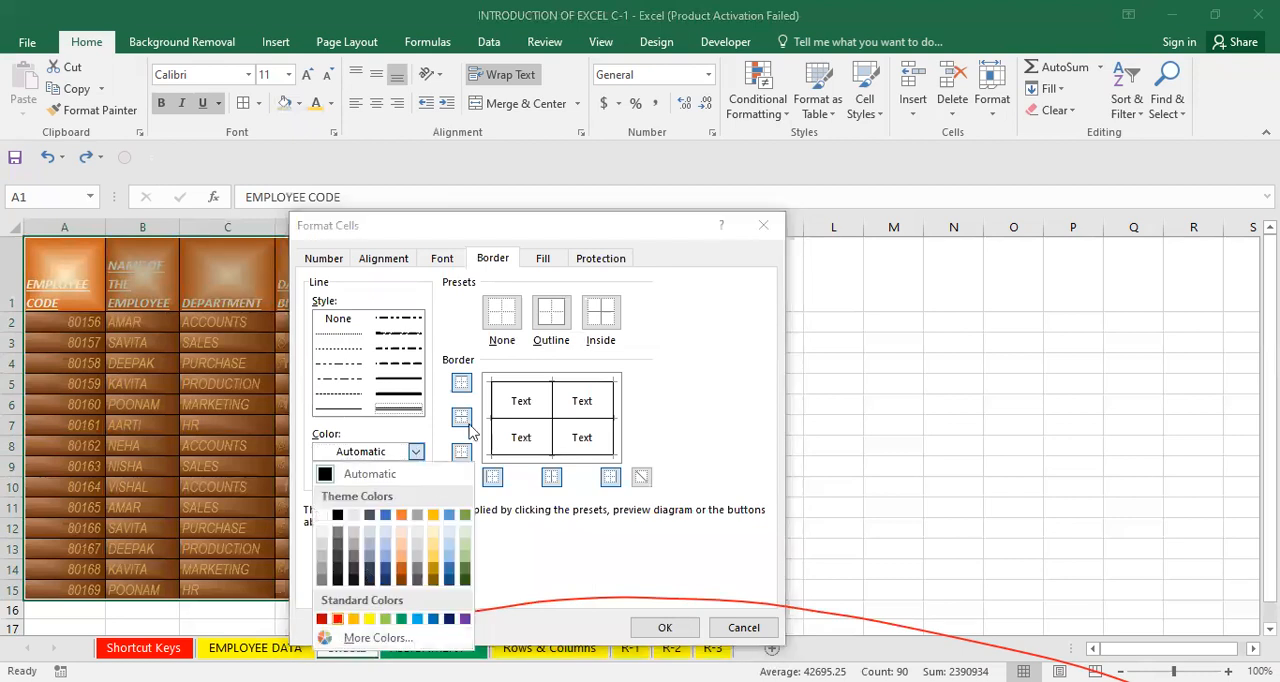
click(337, 619)
click(551, 313)
click(412, 380)
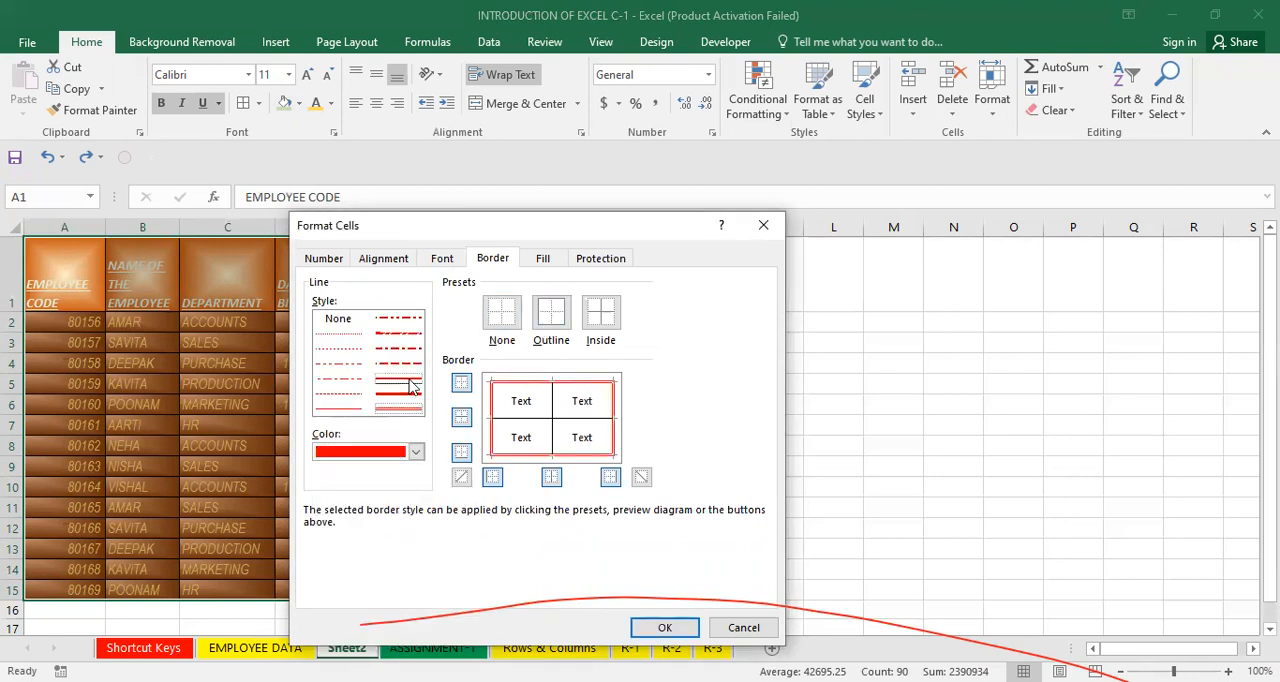
click(600, 314)
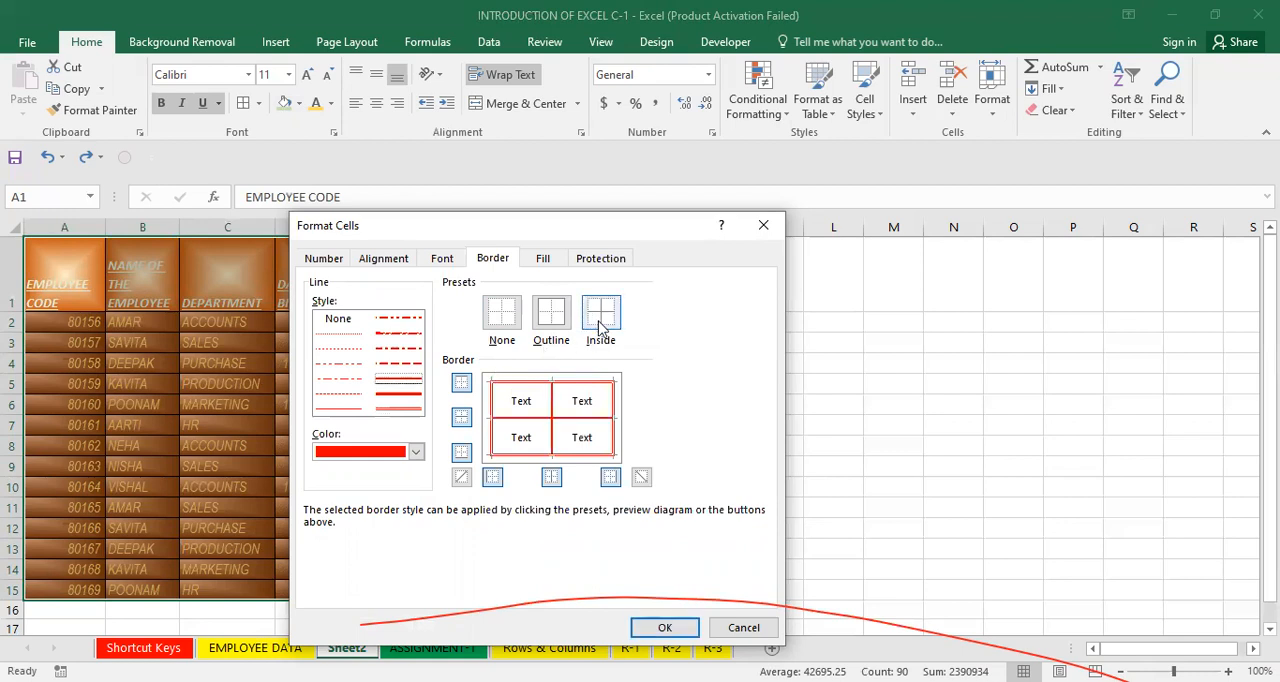
click(665, 628)
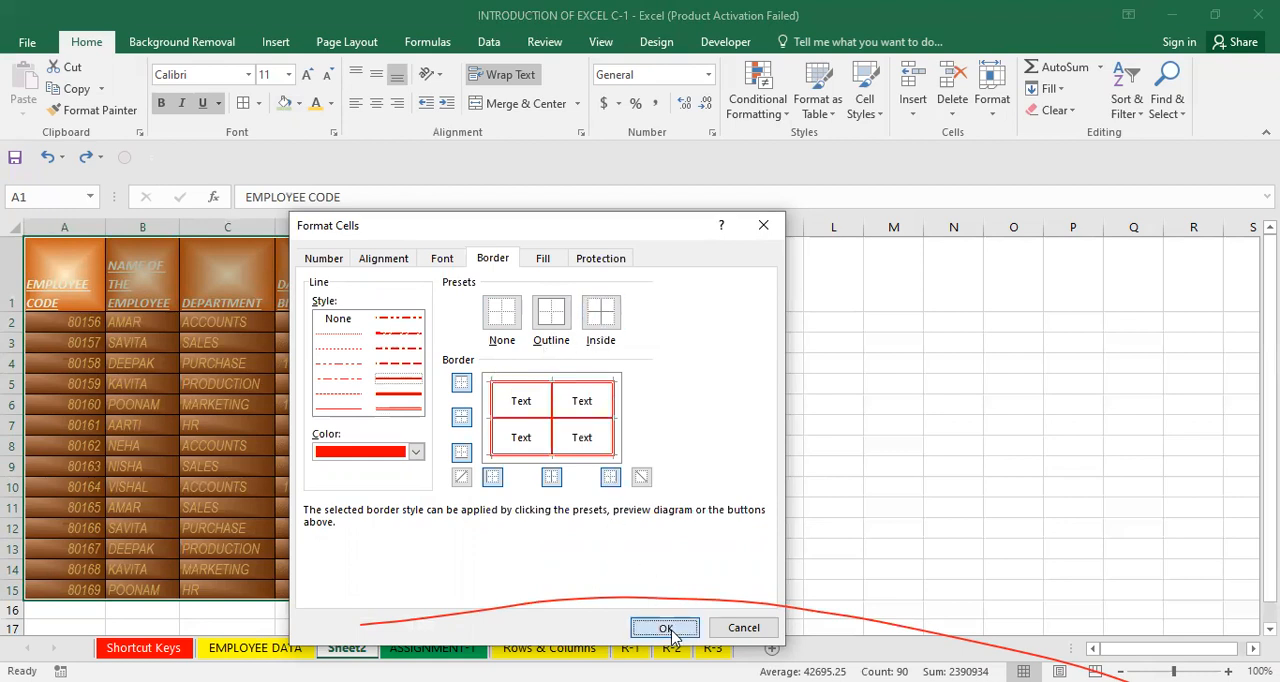
Give the empty range H3:L10 orange outline and inside borders.
click(582, 339)
drag(582, 339, 823, 483)
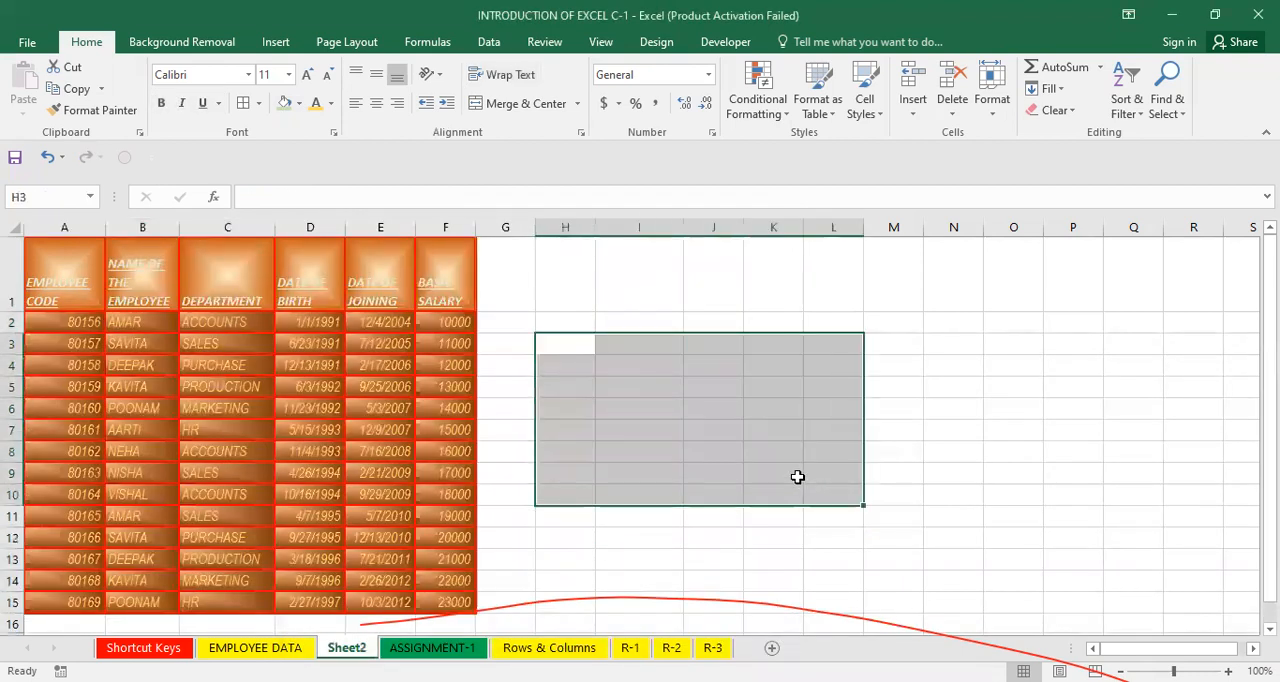
right_click(797, 484)
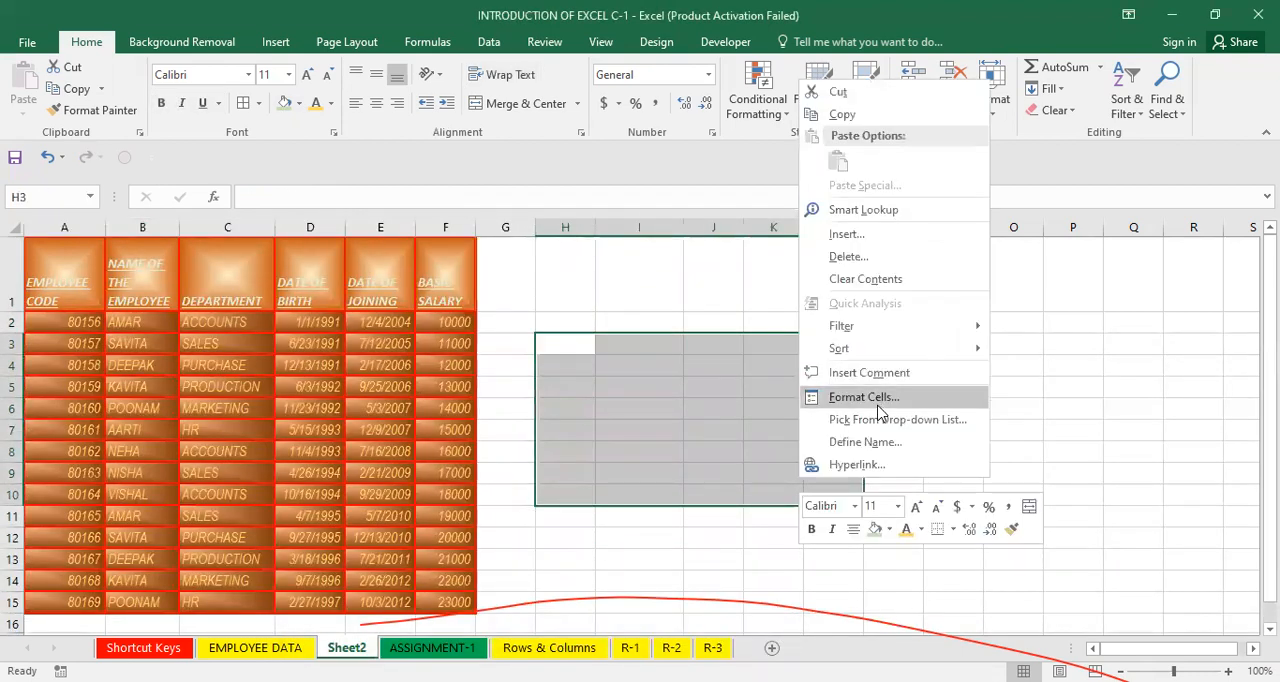
click(862, 397)
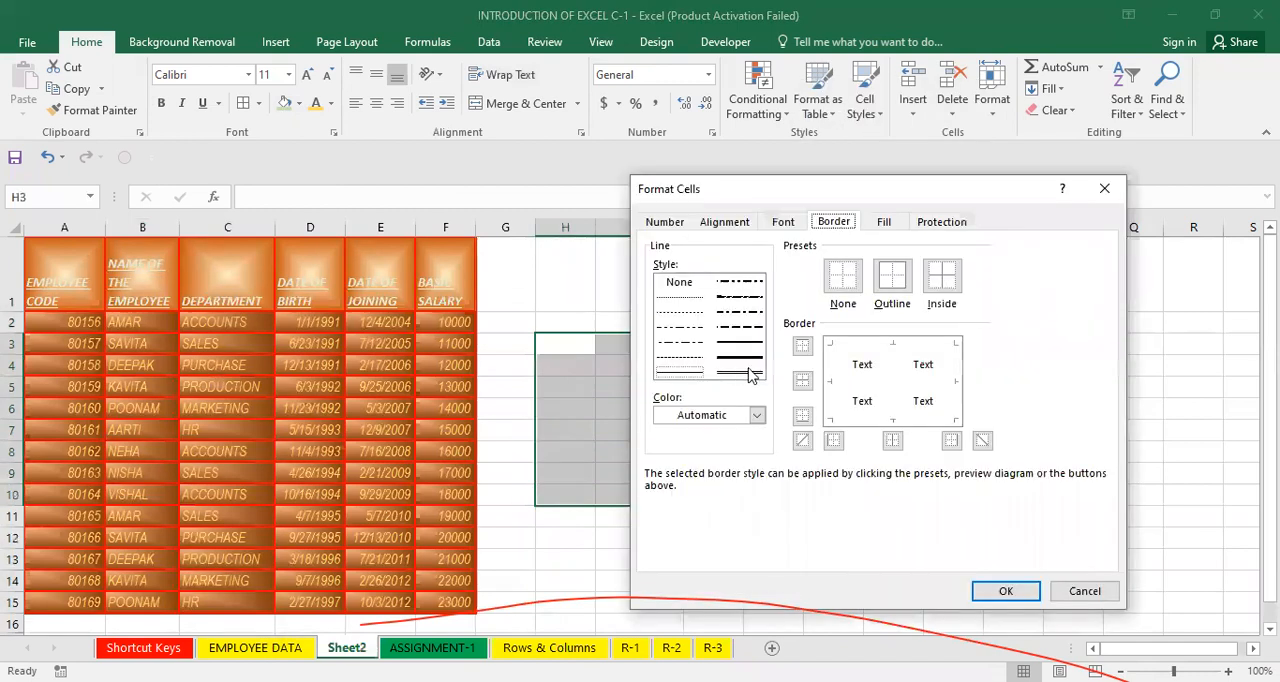
click(758, 414)
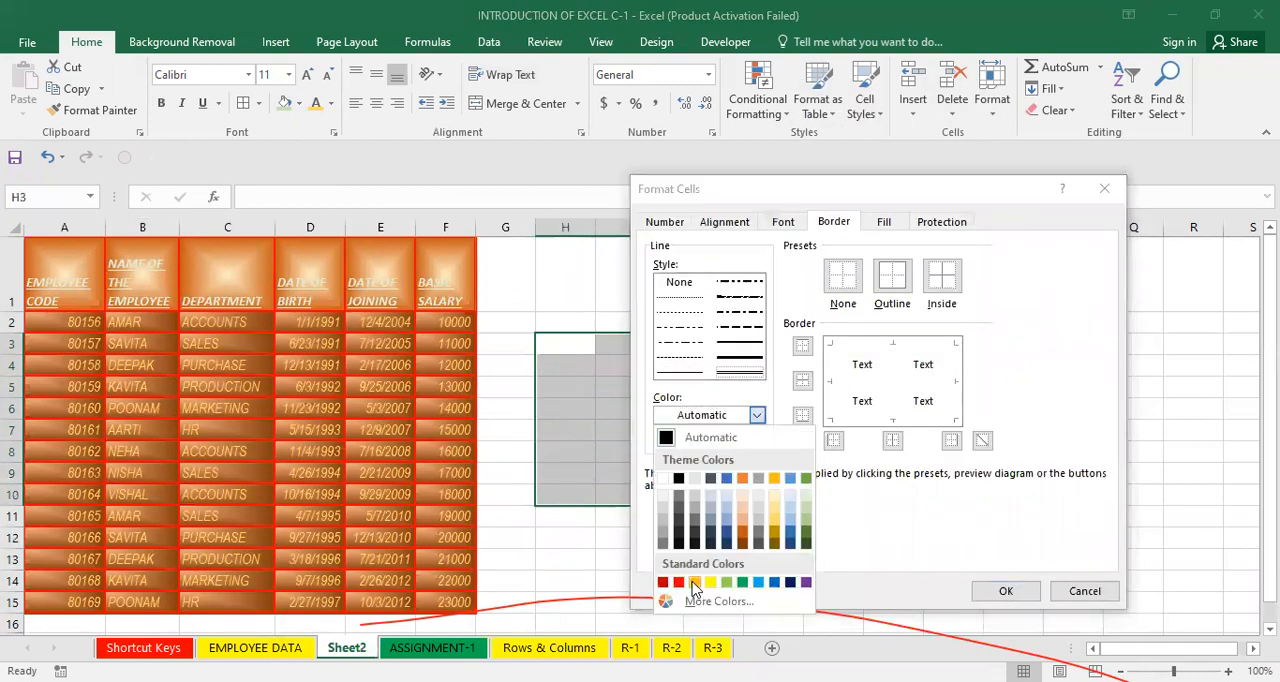
click(694, 585)
click(941, 275)
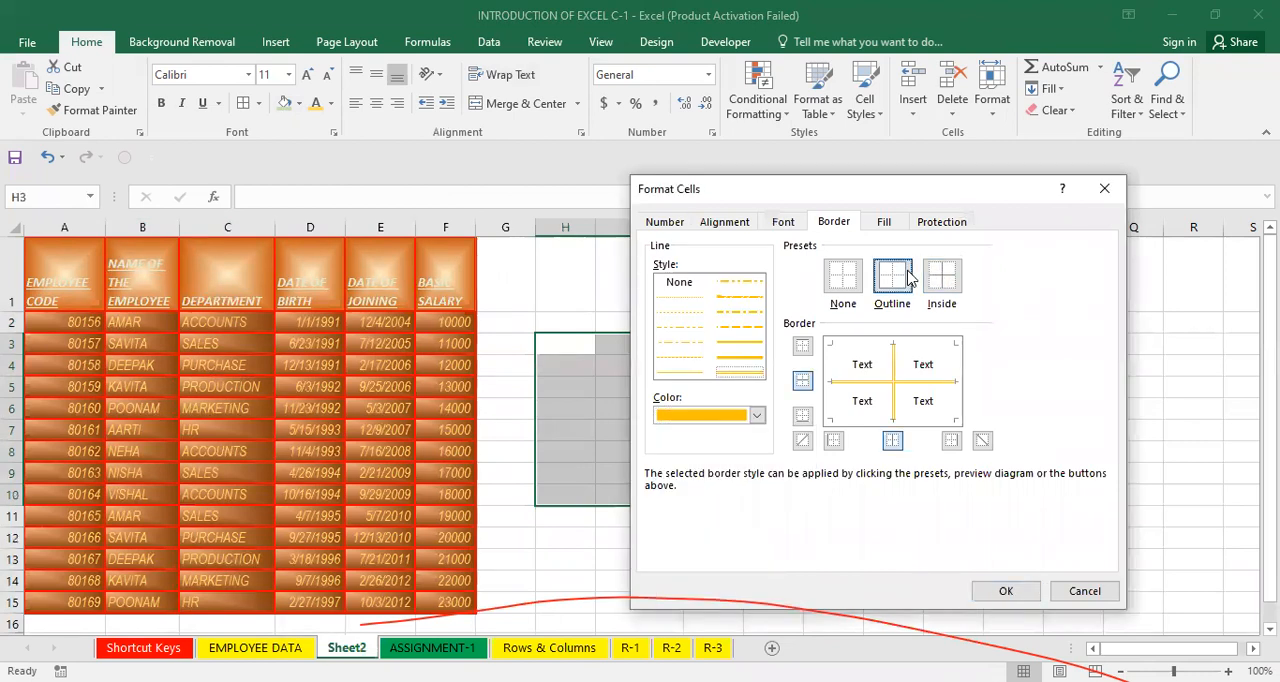
click(907, 277)
key(Return)
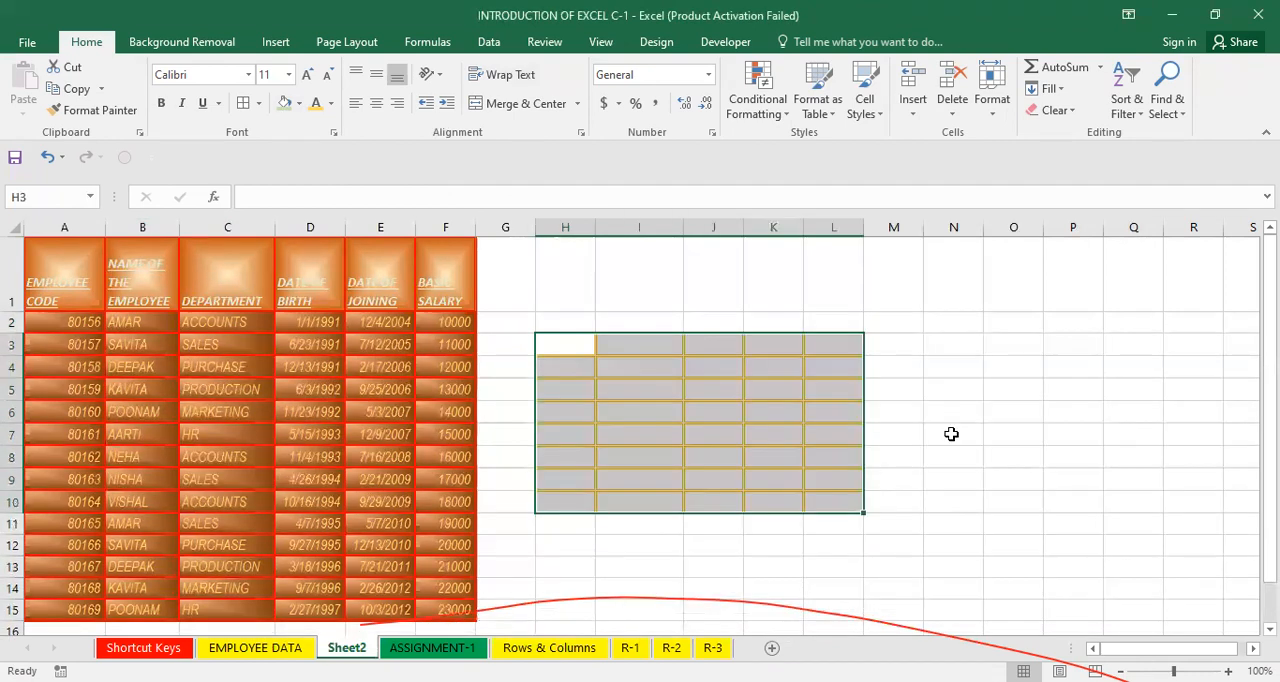
click(951, 434)
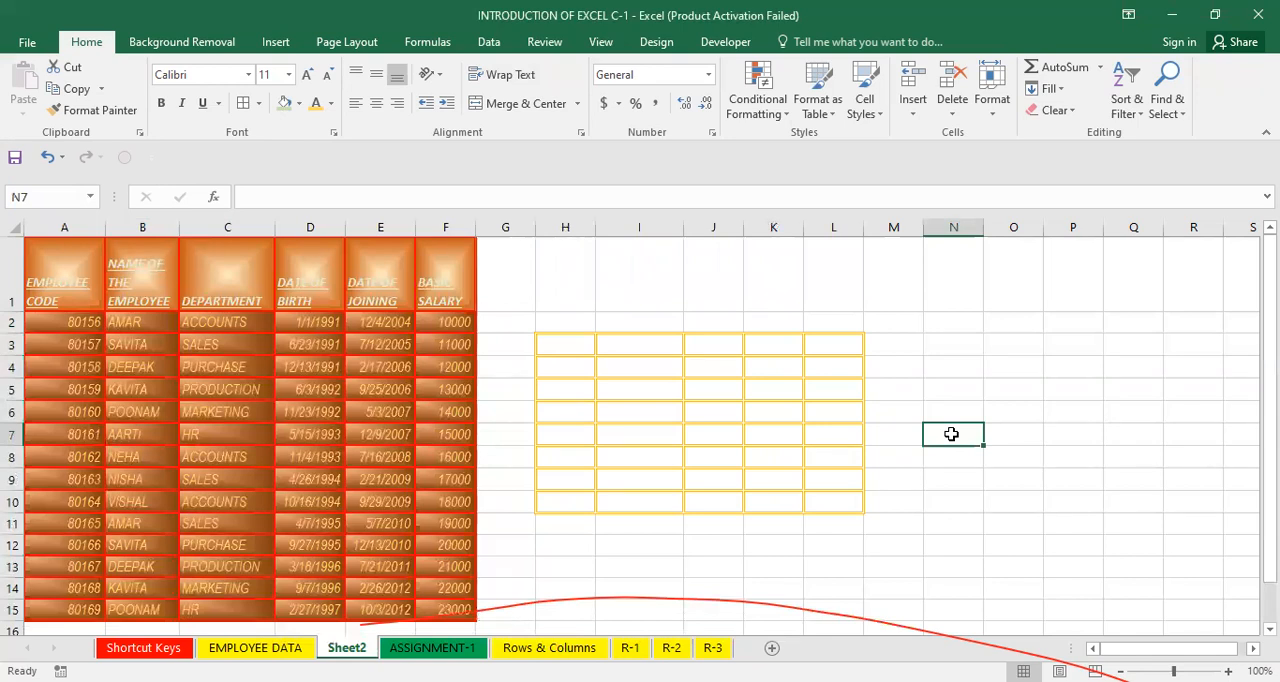
Widen columns A through F so each table heading fits on a single line.
drag(563, 348, 814, 503)
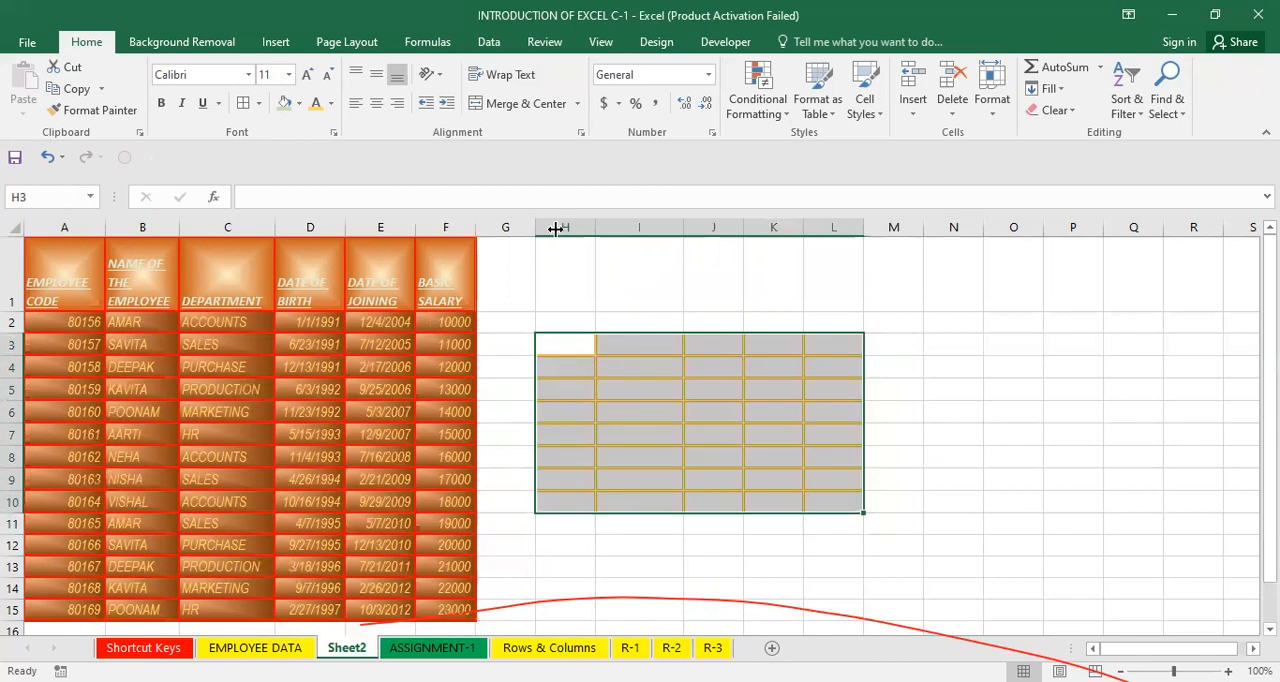
double_click(477, 227)
drag(417, 221, 476, 222)
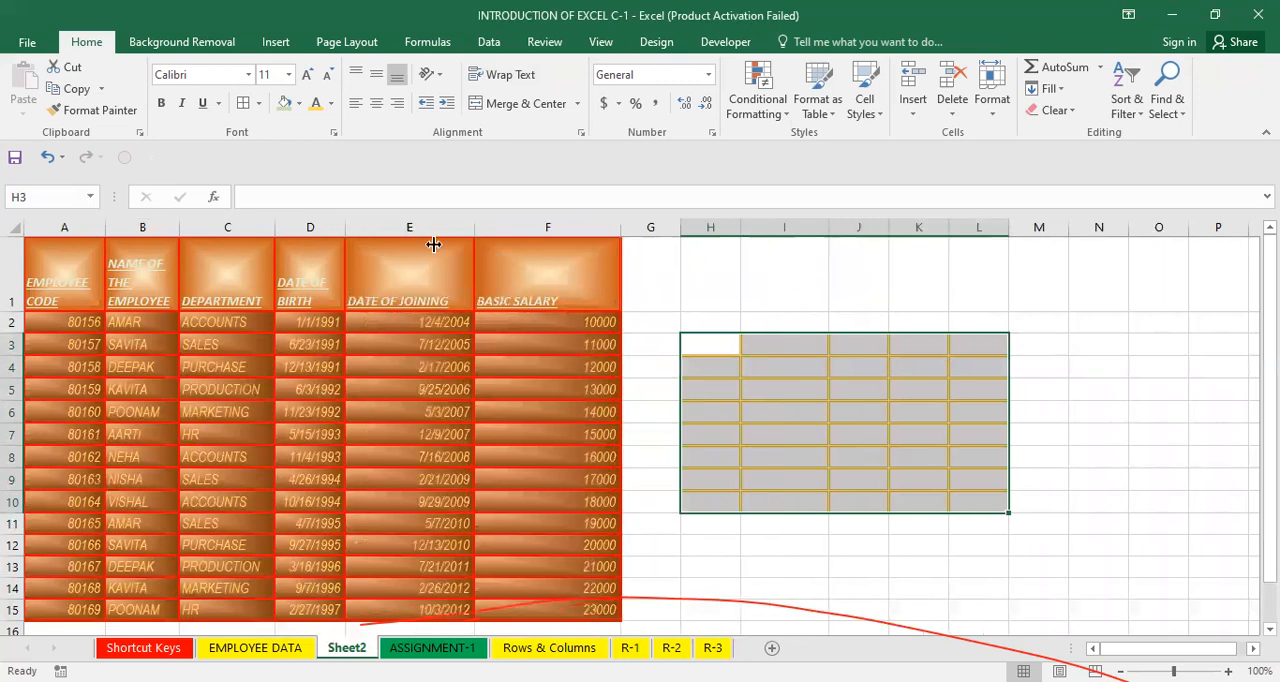
drag(341, 228, 434, 244)
drag(282, 229, 365, 250)
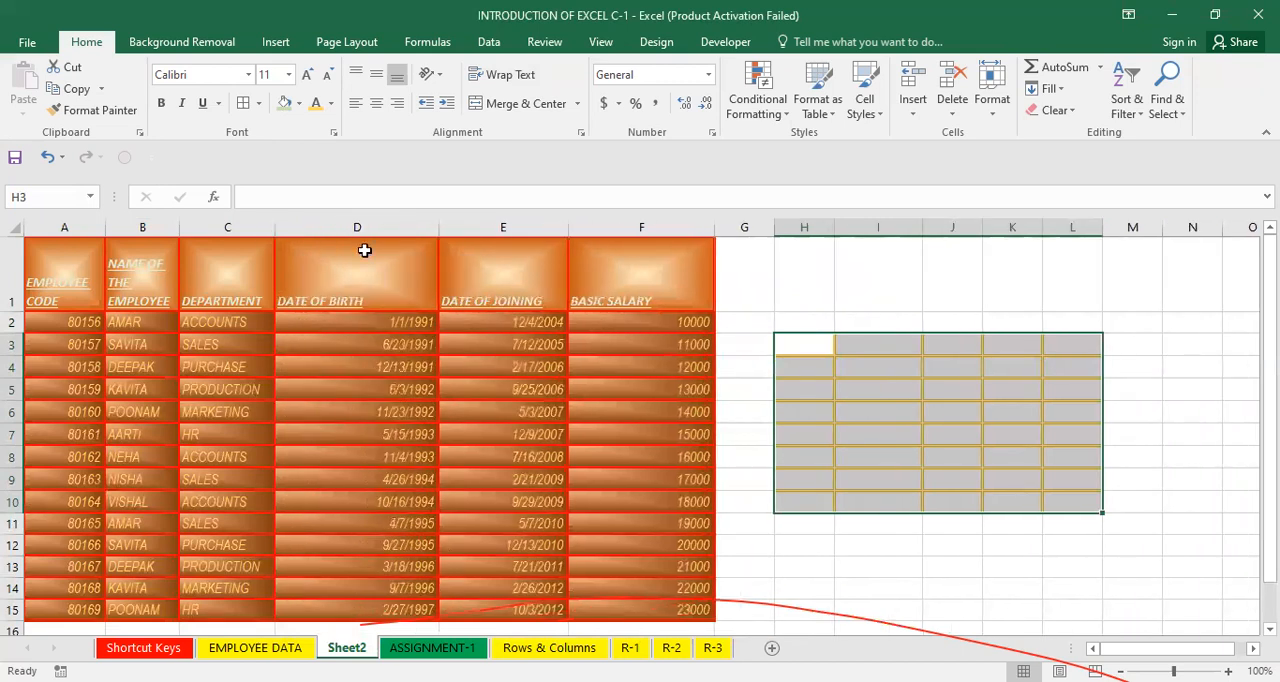
drag(176, 231, 268, 237)
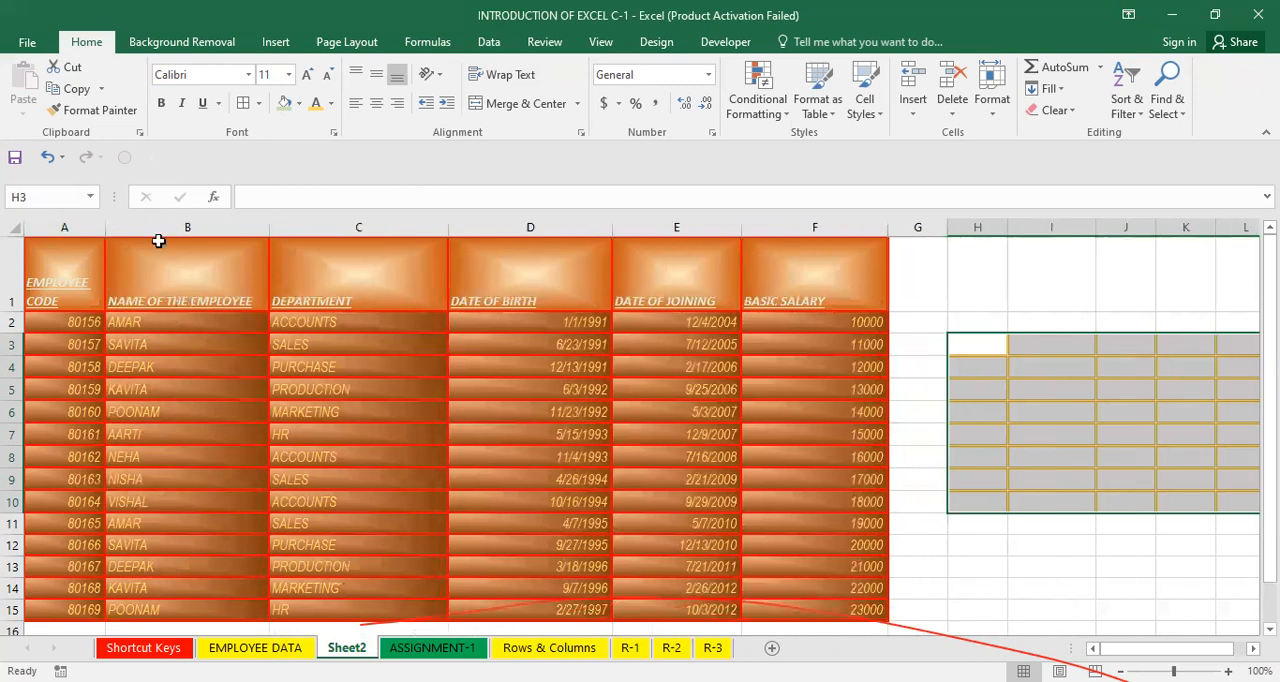
drag(105, 228, 155, 228)
click(1026, 227)
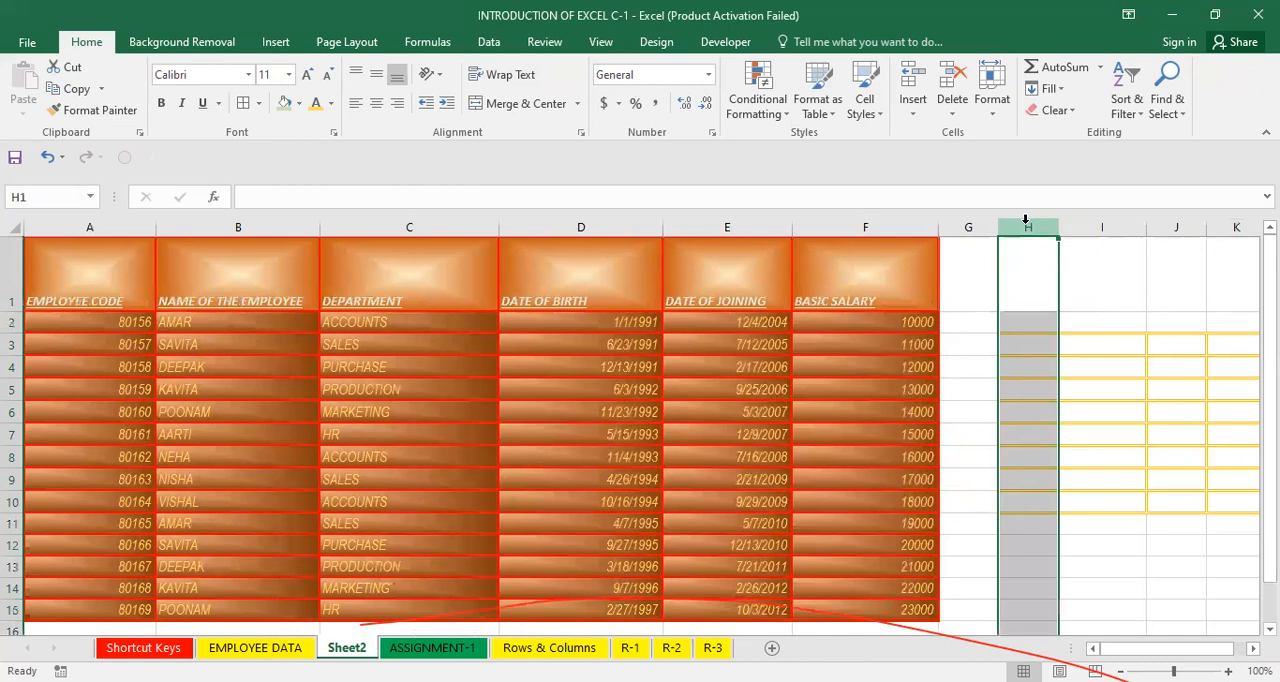
key(Left)
key(Left)
key(Left)
key(Left)
key(Left)
key(Left)
key(Left)
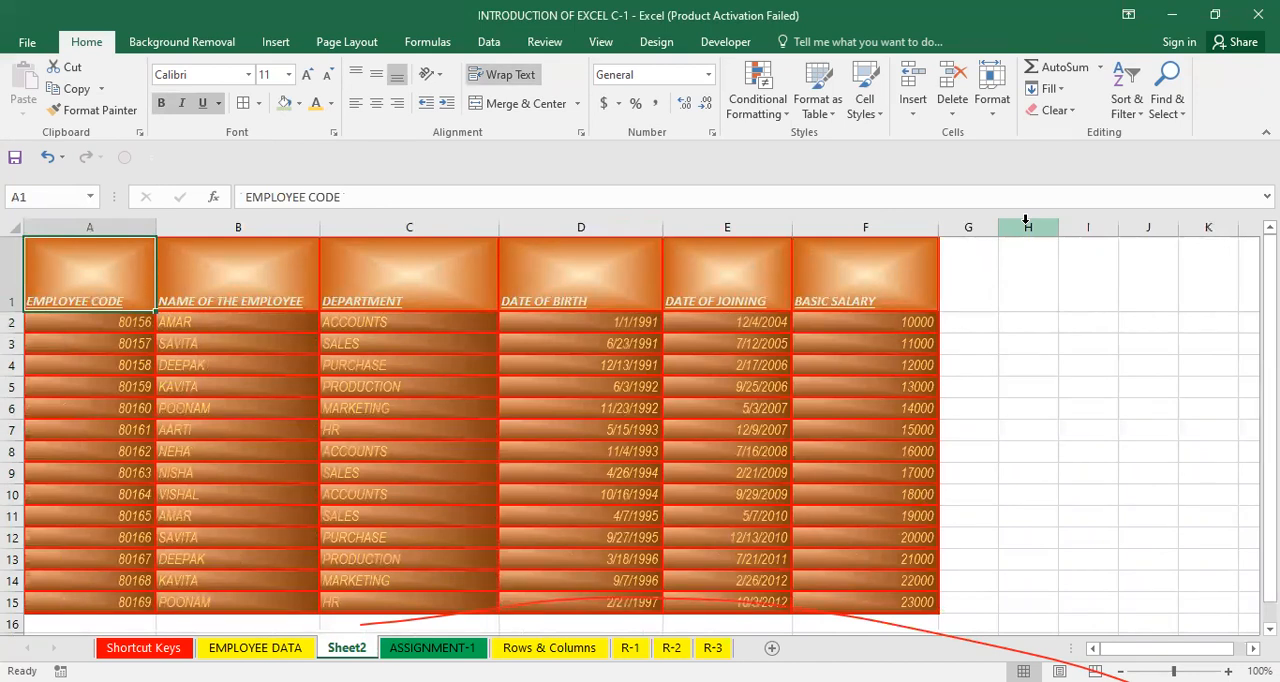
click(710, 350)
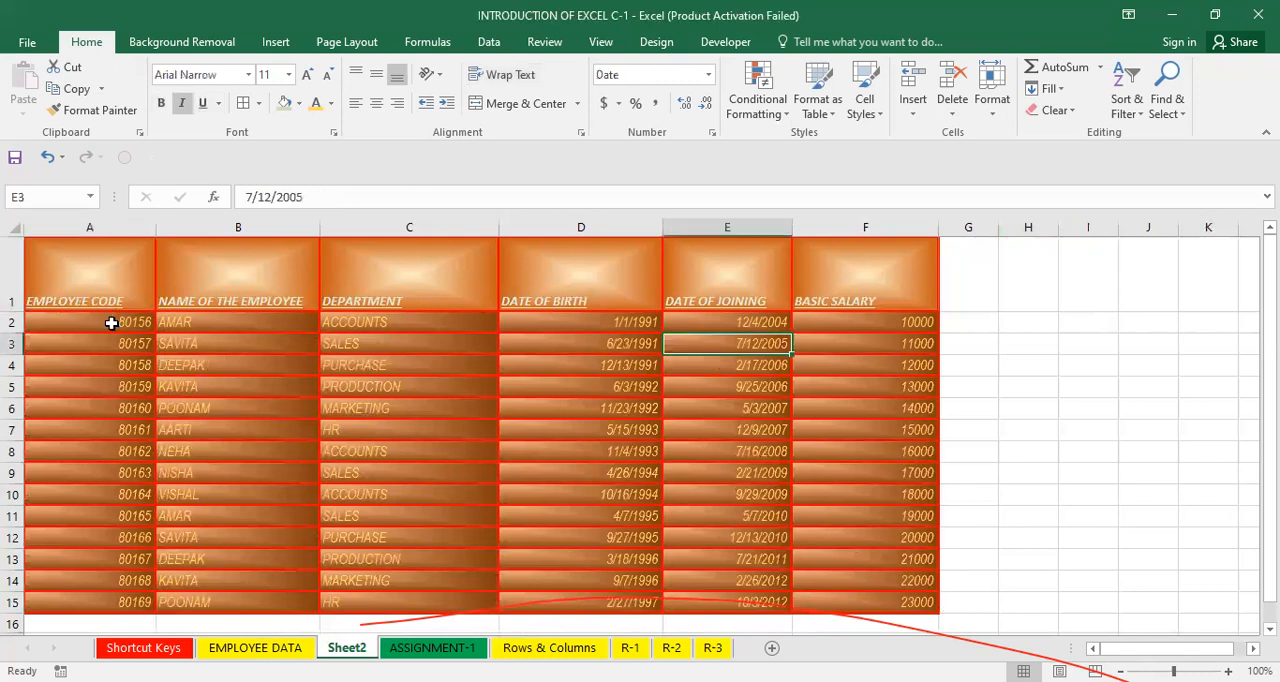
drag(108, 322, 108, 408)
drag(580, 322, 580, 516)
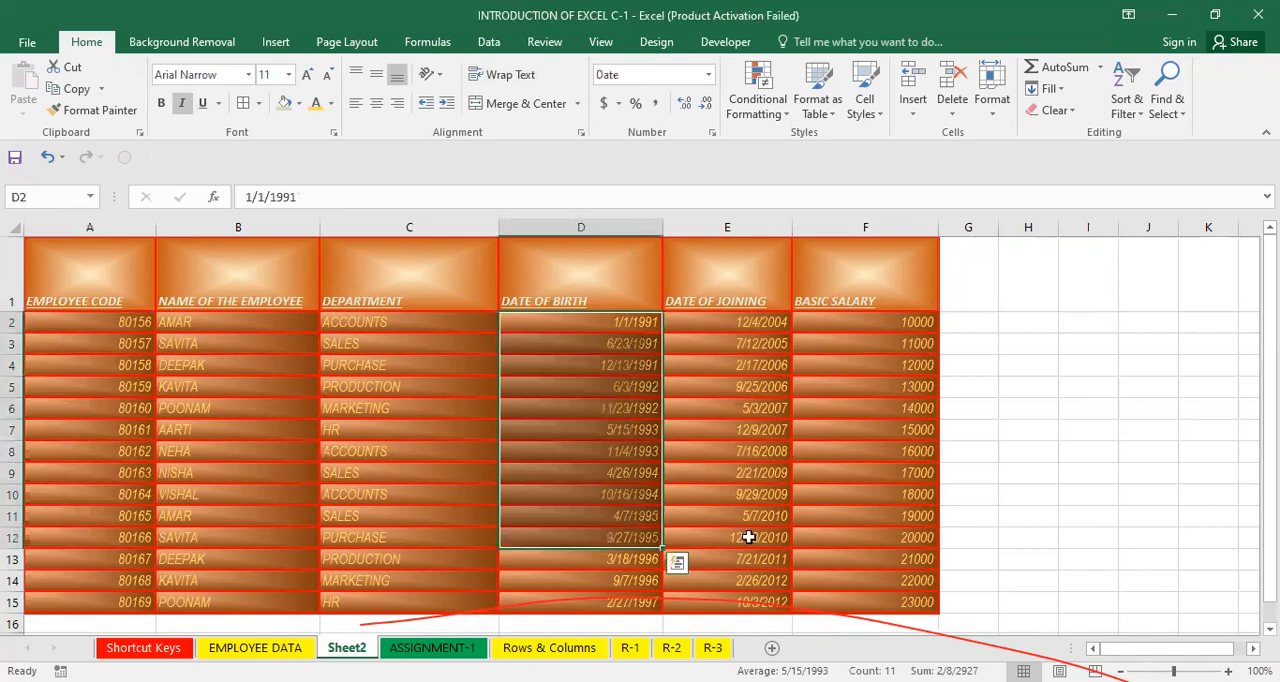
click(846, 362)
shift+click(851, 563)
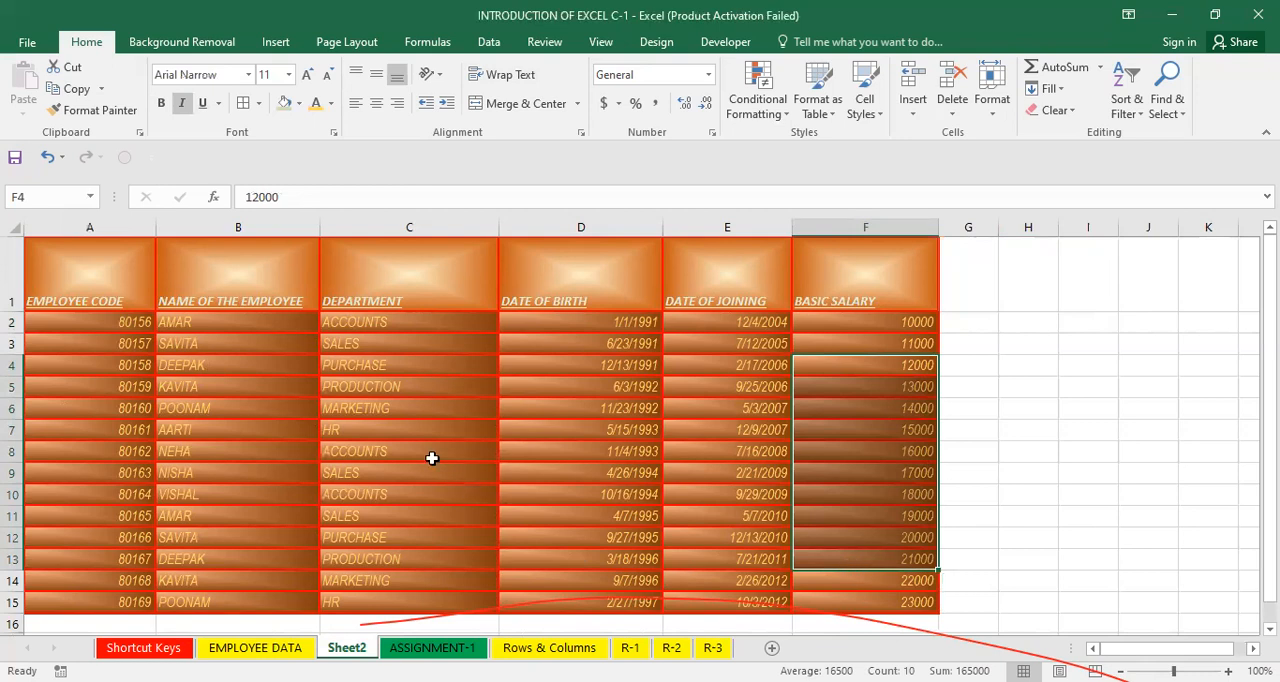
Align the whole table's text left, then center, then finally right.
drag(188, 323, 194, 458)
drag(377, 356, 391, 525)
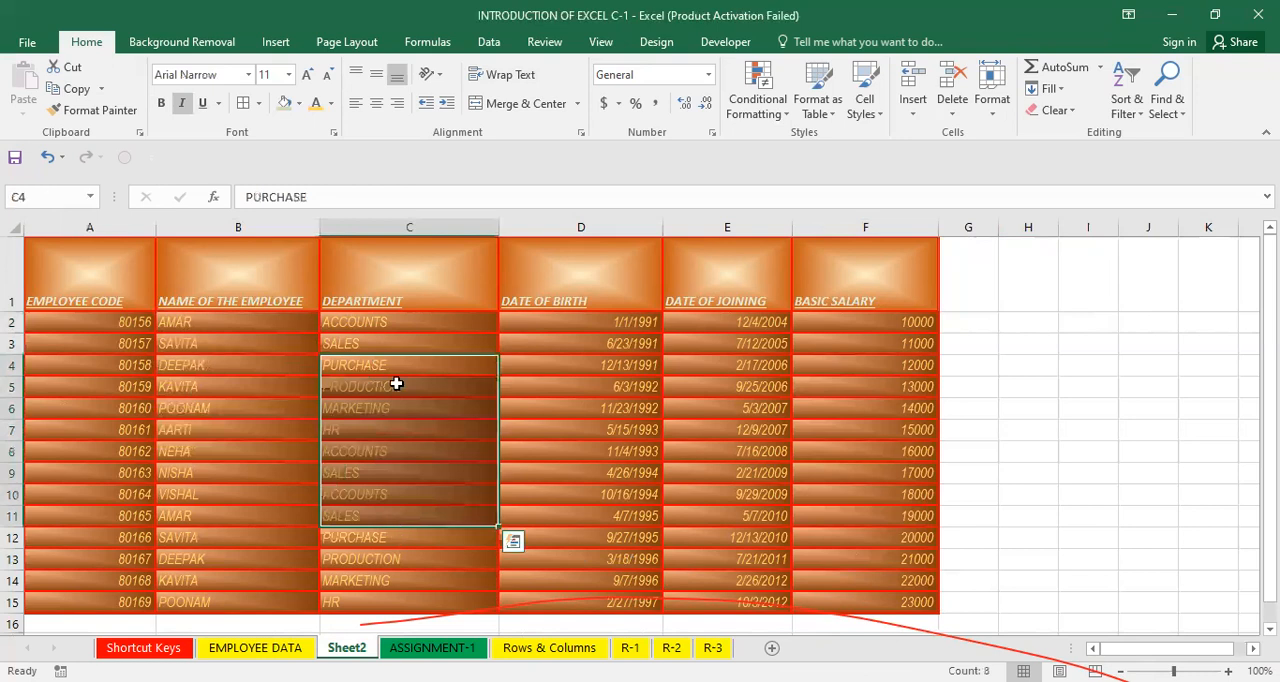
click(395, 384)
click(373, 491)
key(ctrl+a)
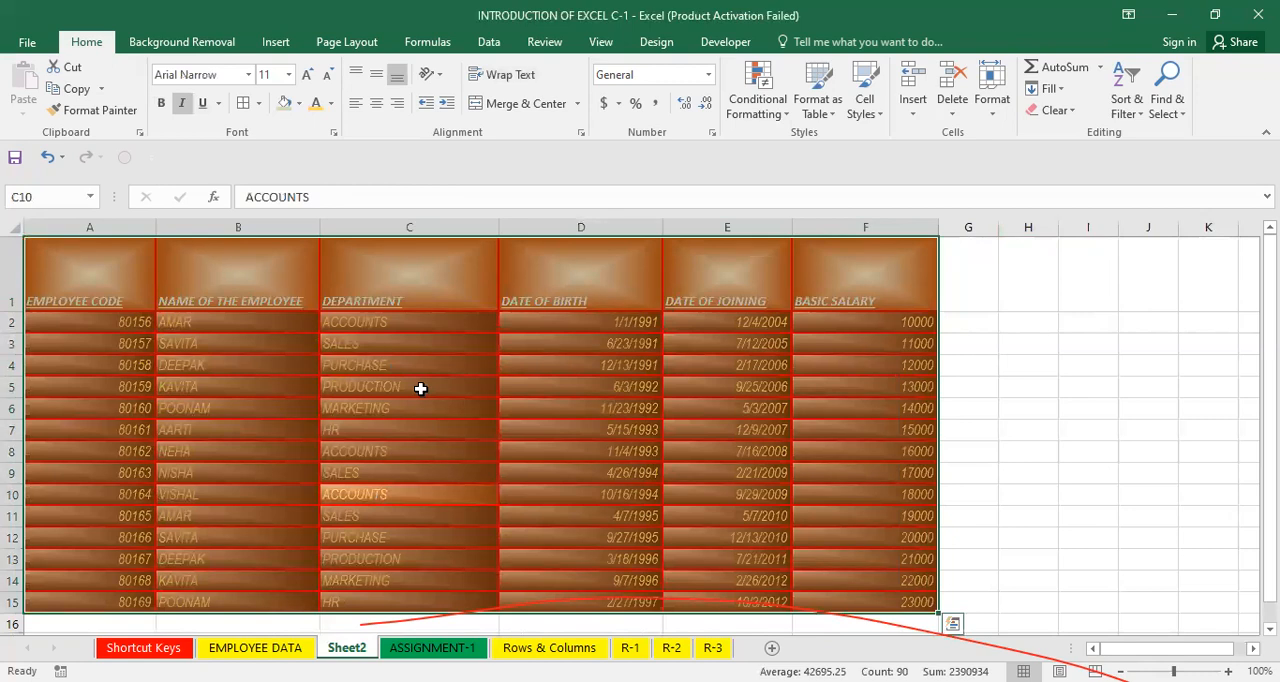
click(355, 102)
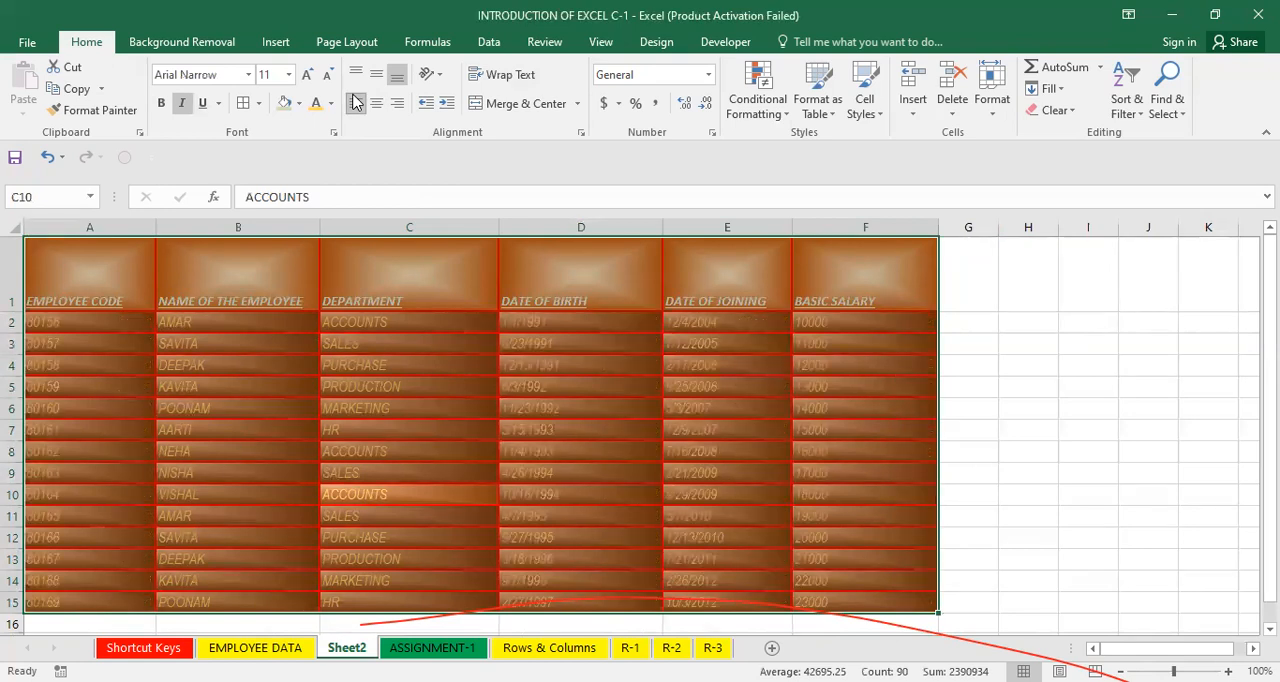
key(ctrl+e)
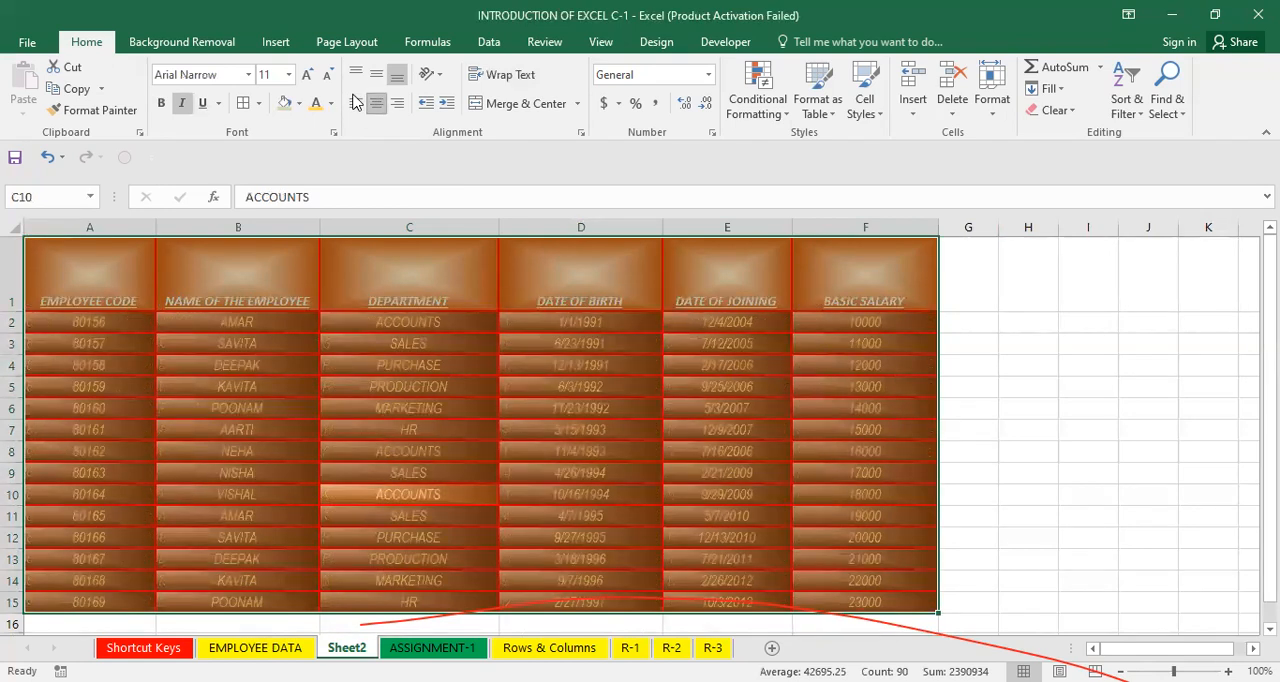
key(ctrl+r)
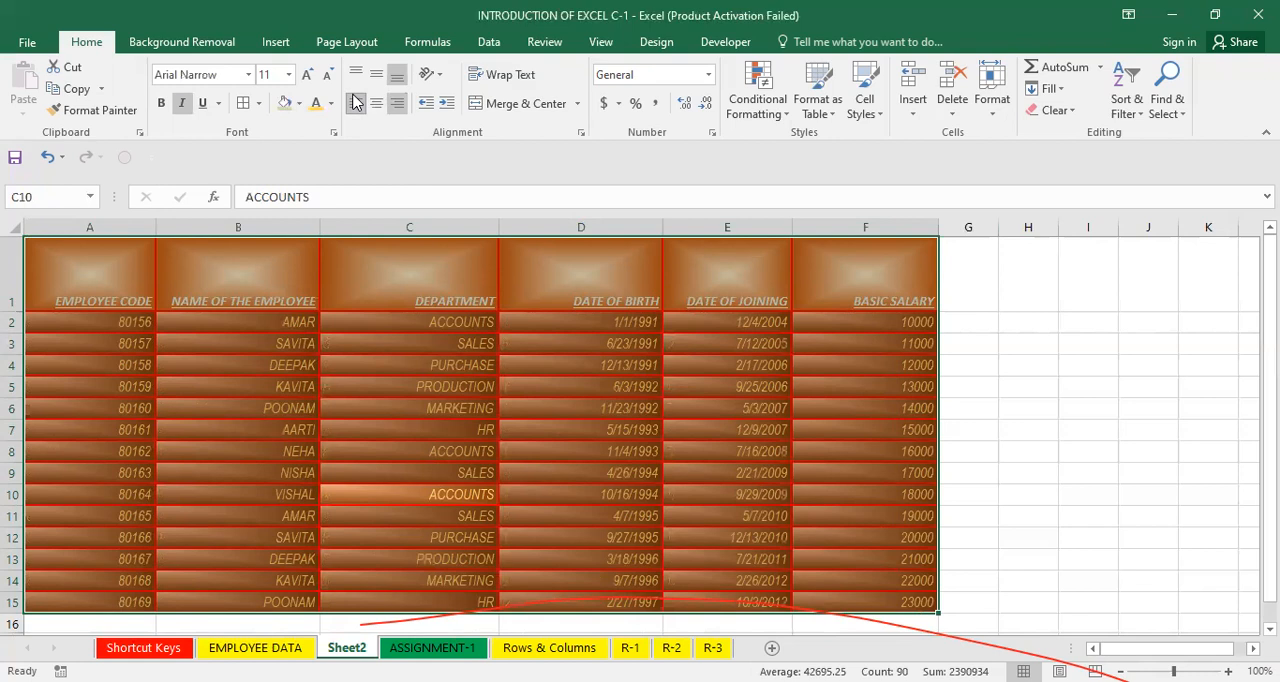
click(355, 102)
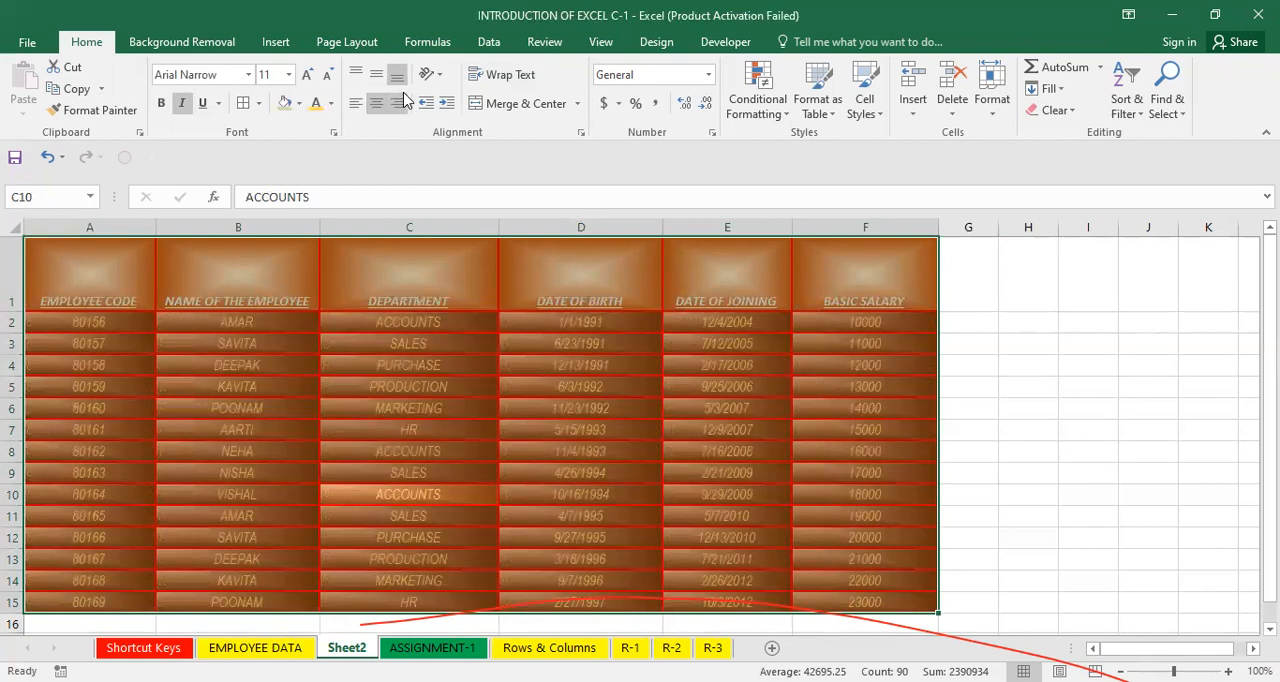
click(400, 100)
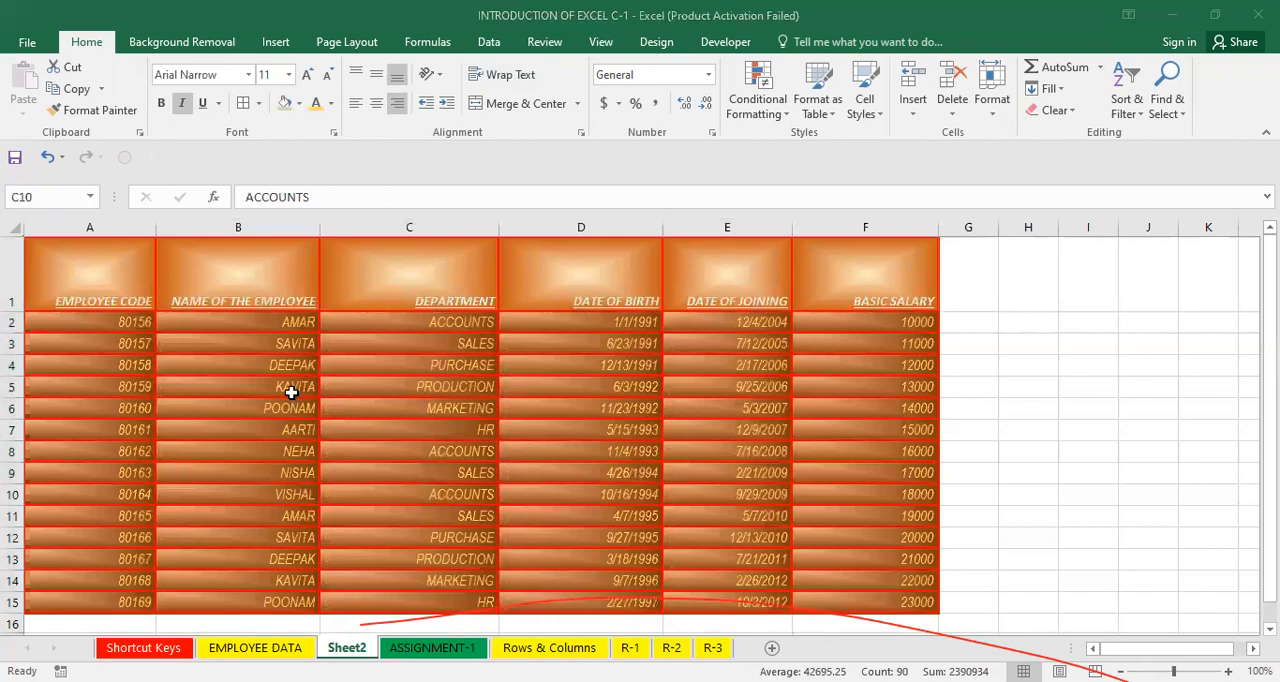
Try top, middle and bottom vertical alignment on the header row A1:F1, finishing with middle alignment.
click(110, 267)
key(ctrl+shift+Right)
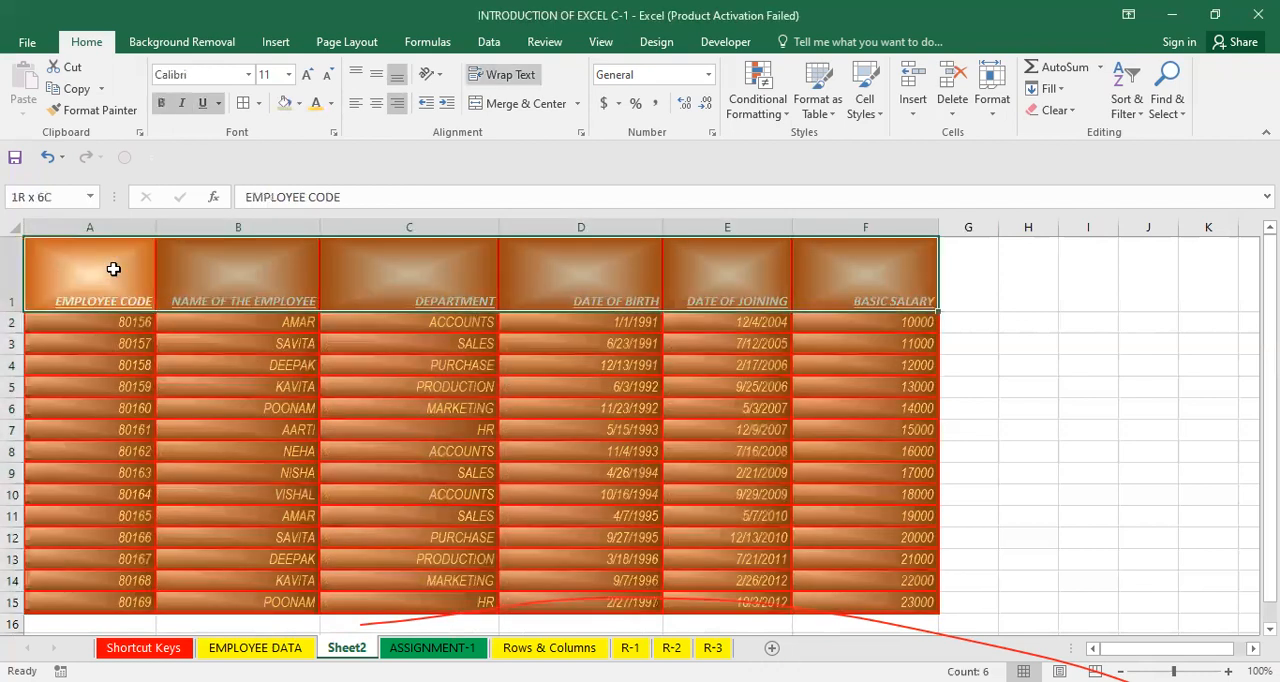
click(356, 74)
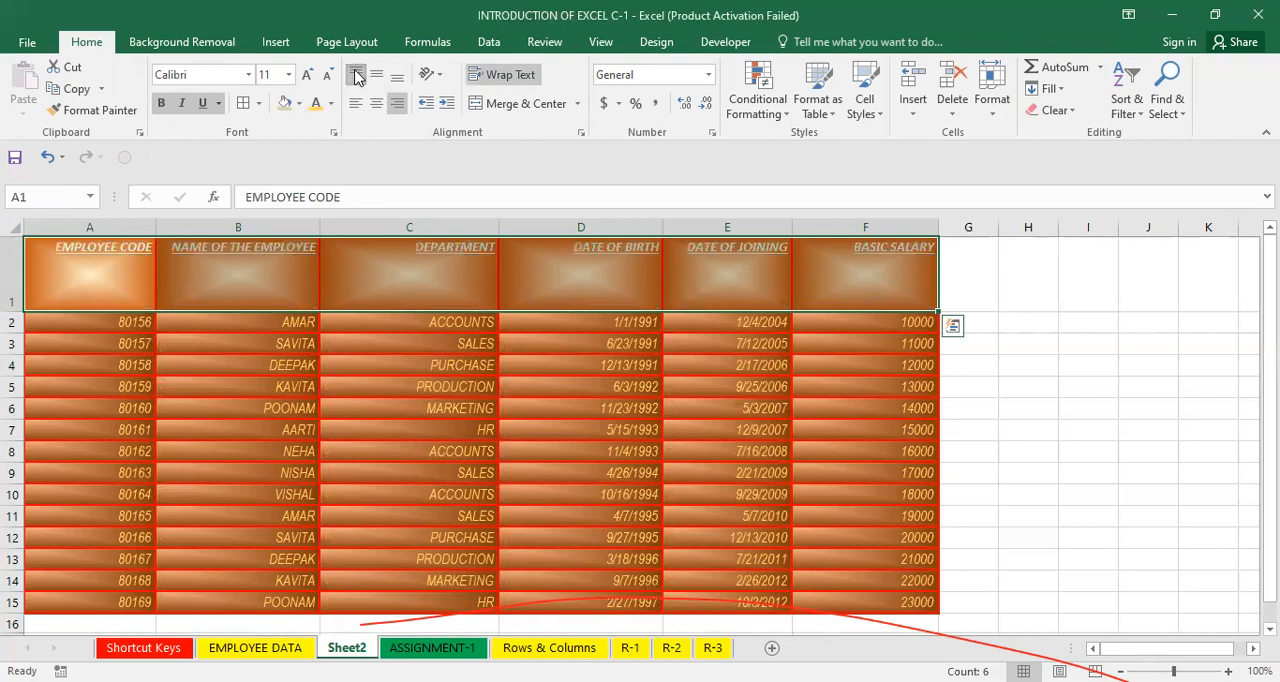
click(374, 80)
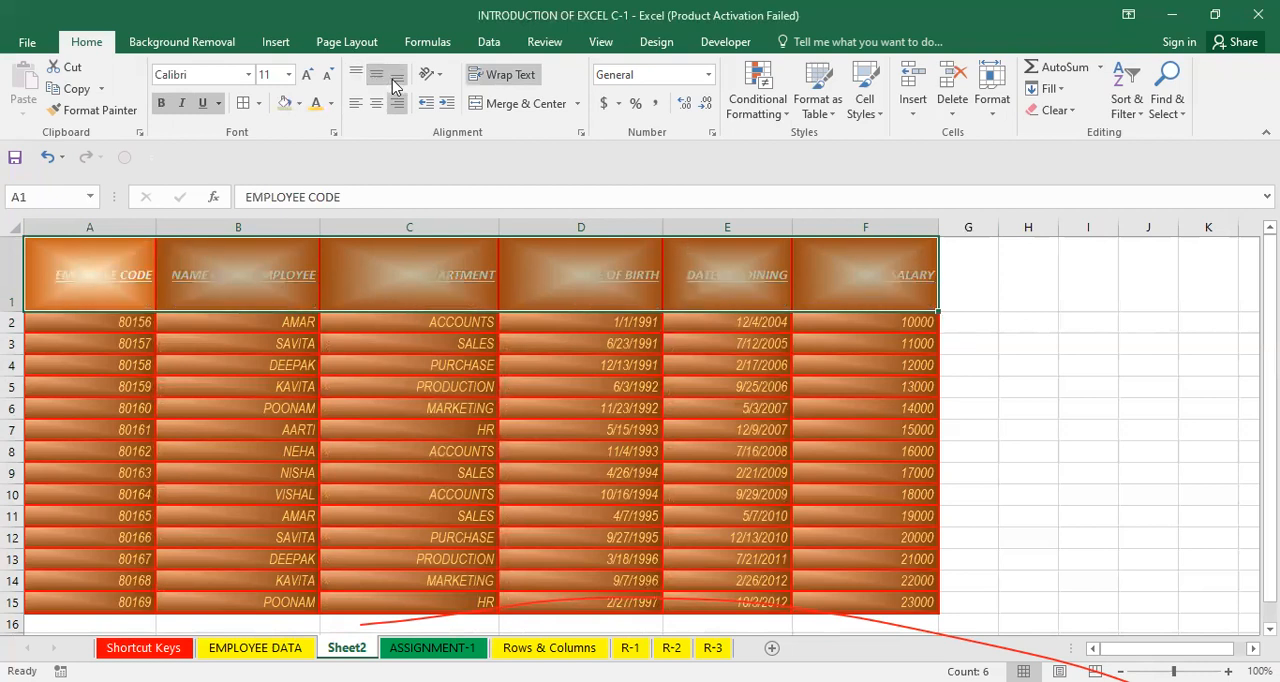
click(395, 84)
click(376, 74)
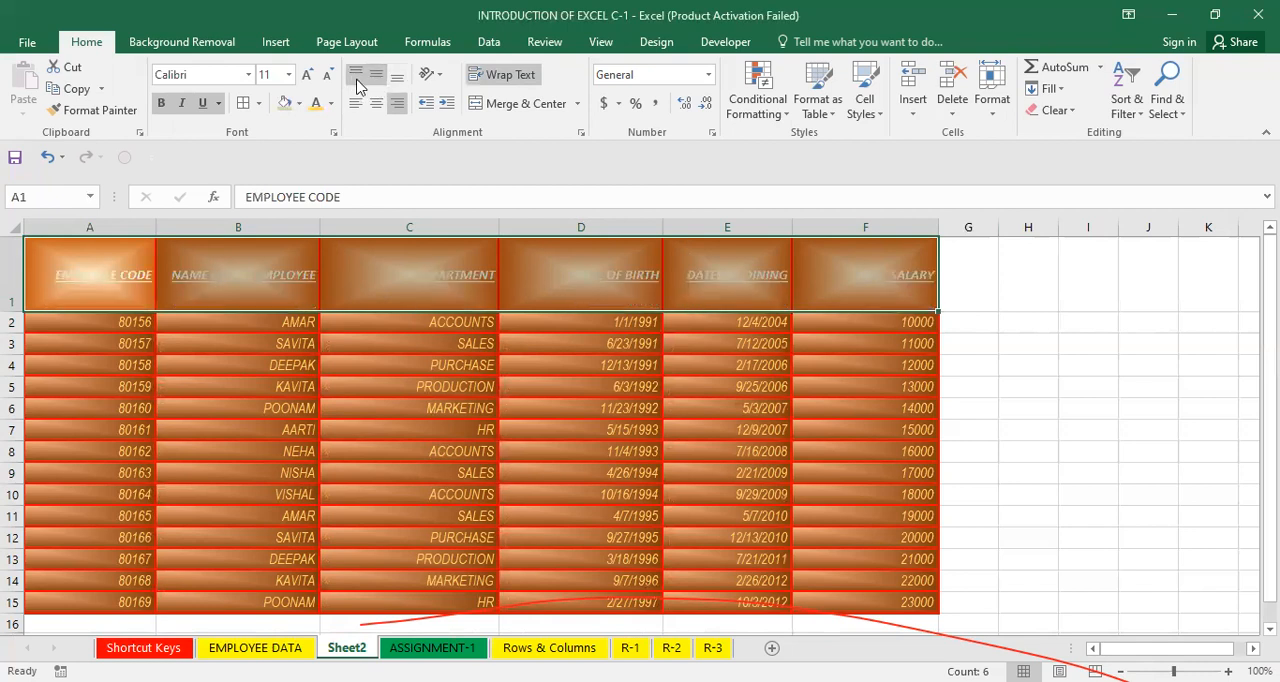
click(353, 75)
click(376, 74)
Select the entire table and left-align all its cells.
click(398, 392)
click(343, 429)
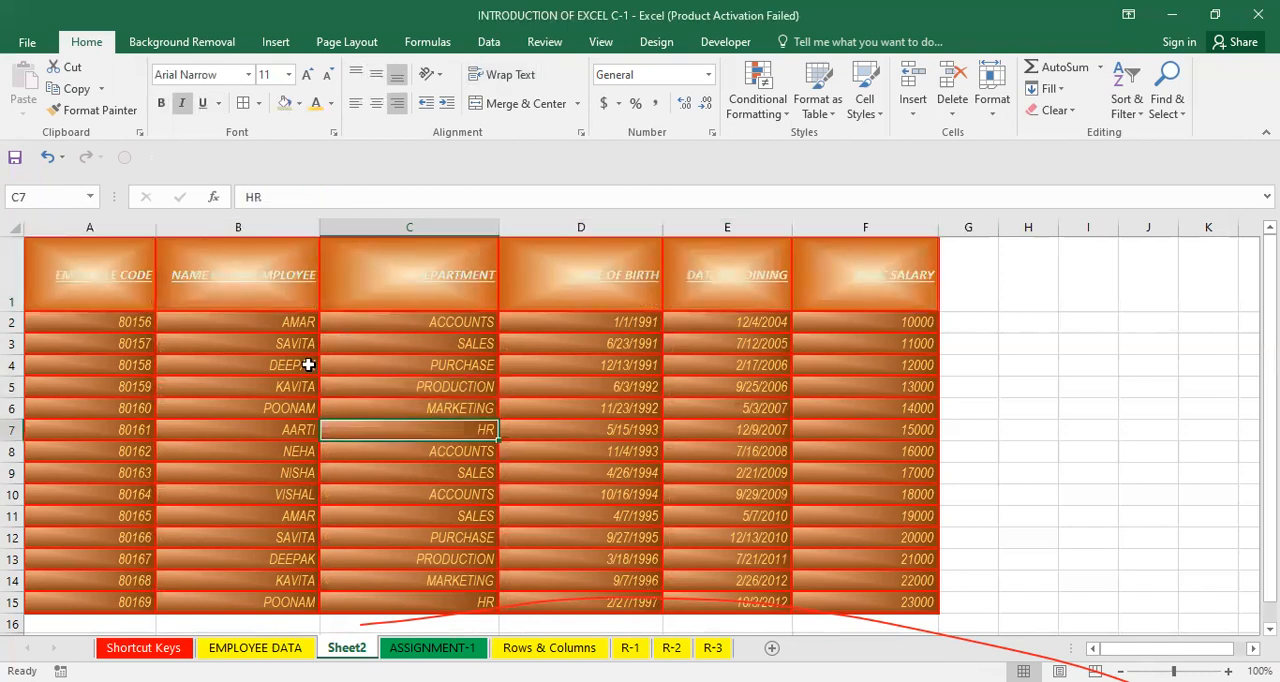
key(ctrl+a)
key(alt+h)
key(a)
key(l)
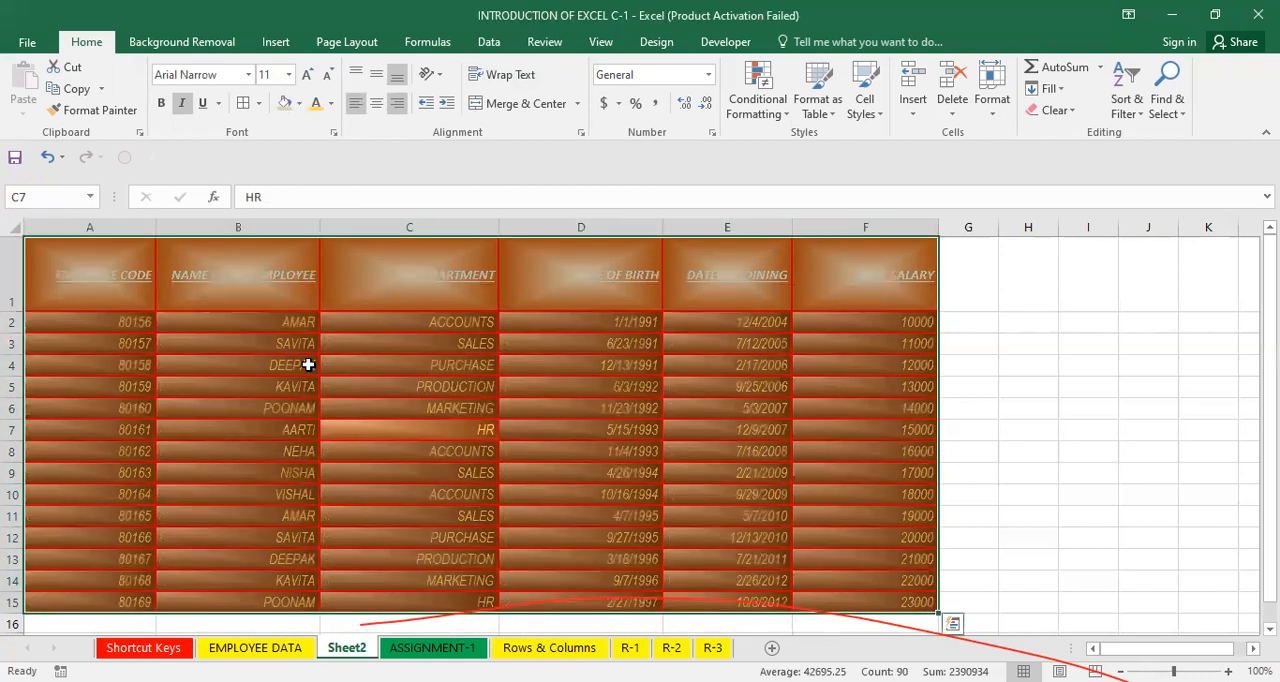
click(374, 425)
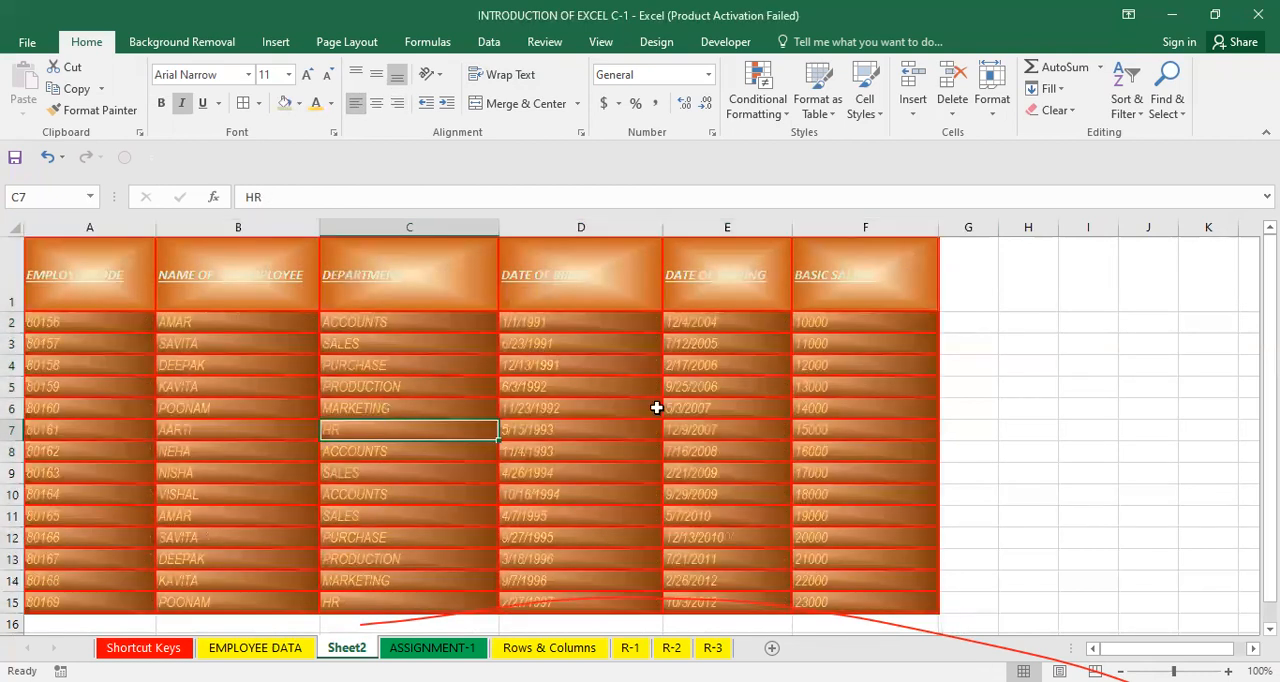
Inspect individual cells across the table, including opening the date in cell D2 for editing.
click(668, 429)
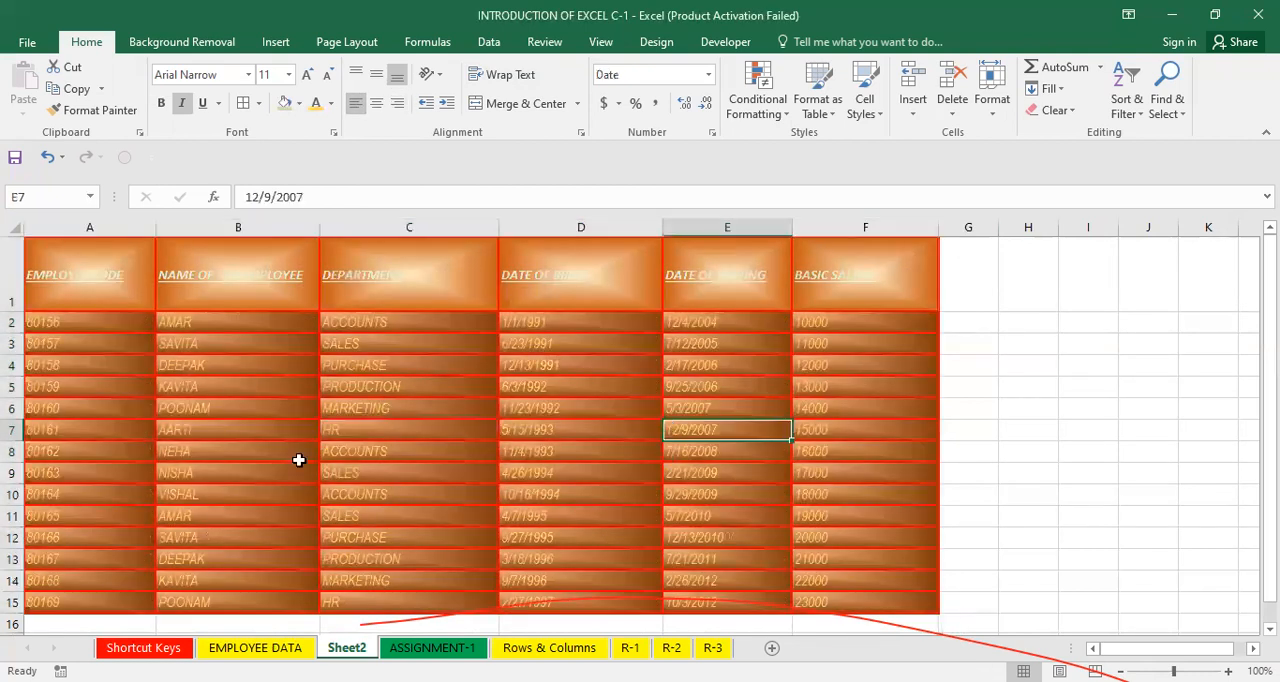
click(909, 403)
click(606, 492)
click(366, 451)
click(512, 328)
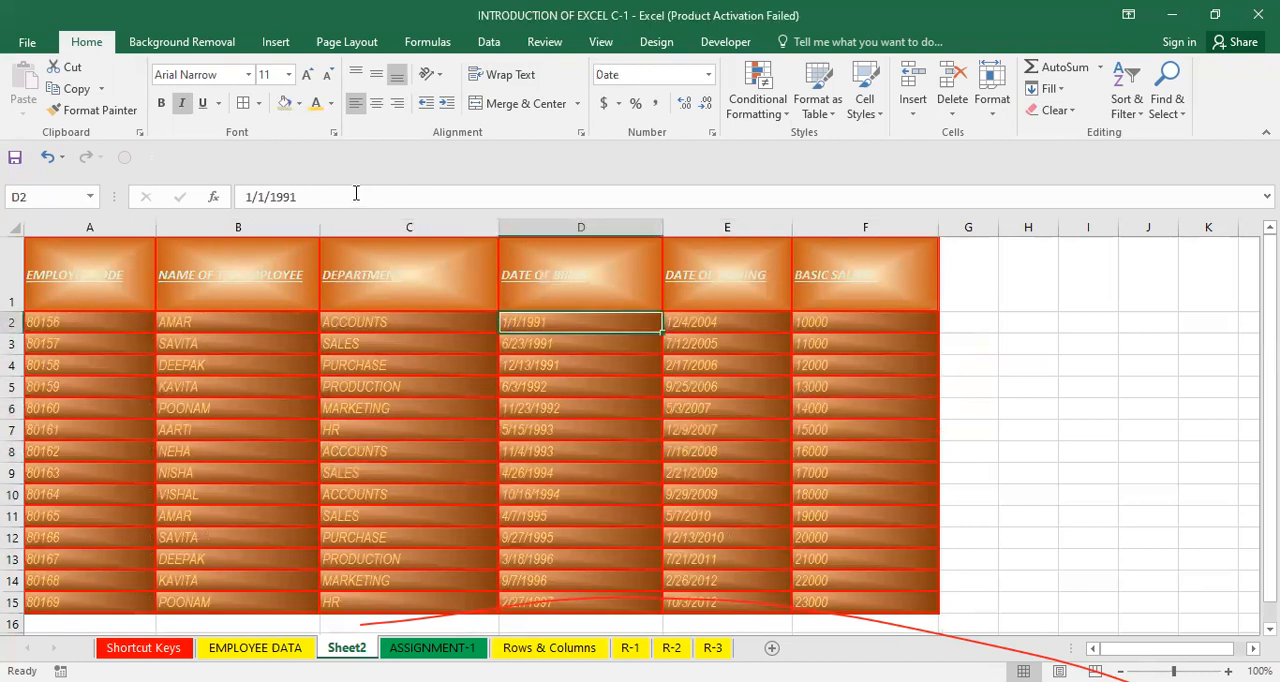
key(F2)
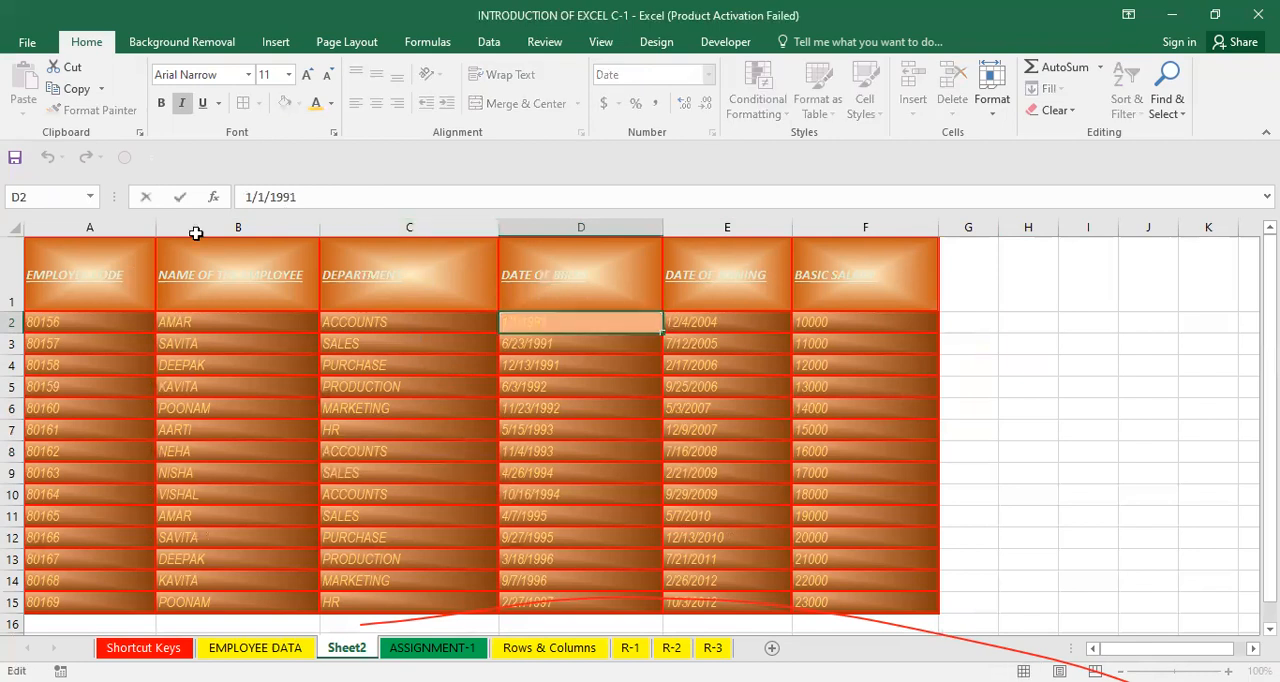
key(Return)
click(580, 451)
click(749, 405)
click(555, 345)
click(749, 305)
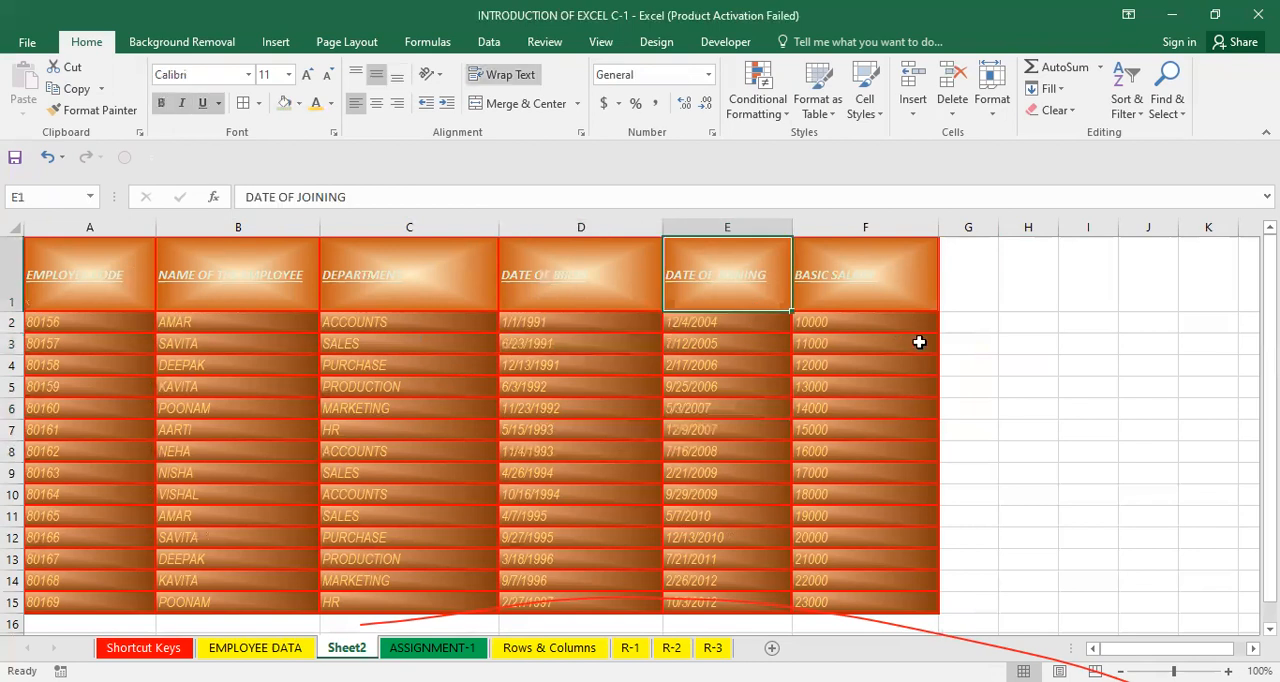
click(915, 344)
click(350, 190)
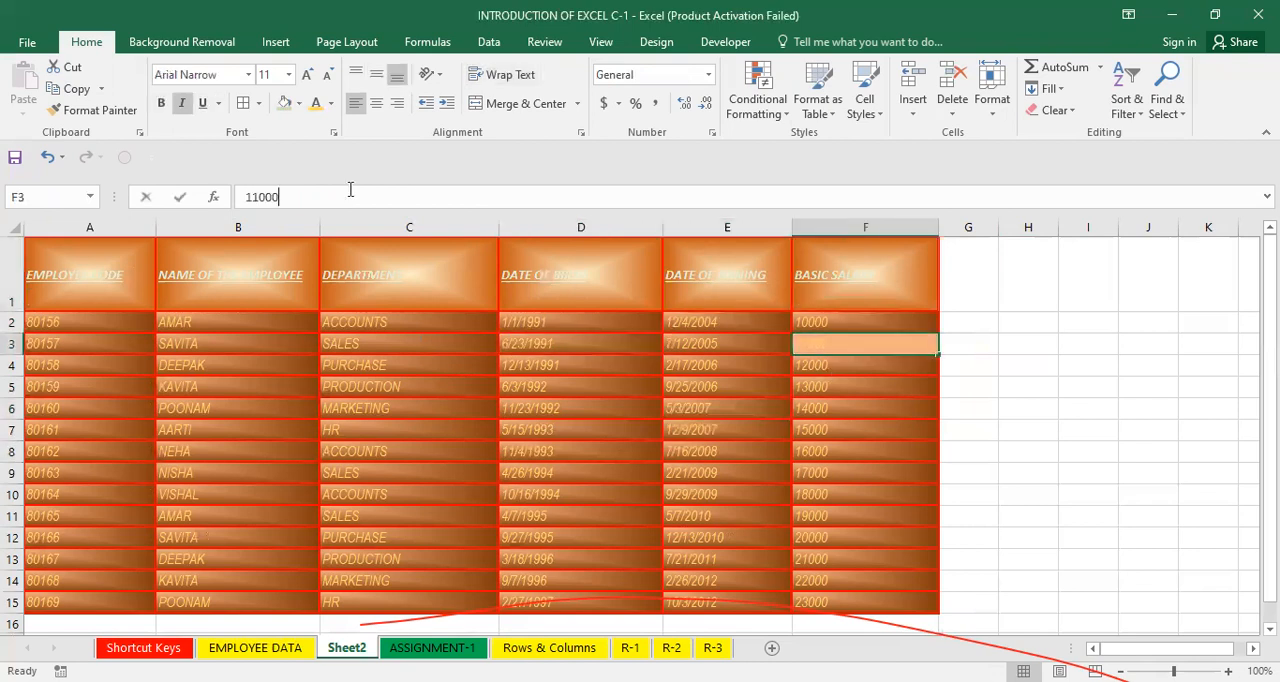
key(Return)
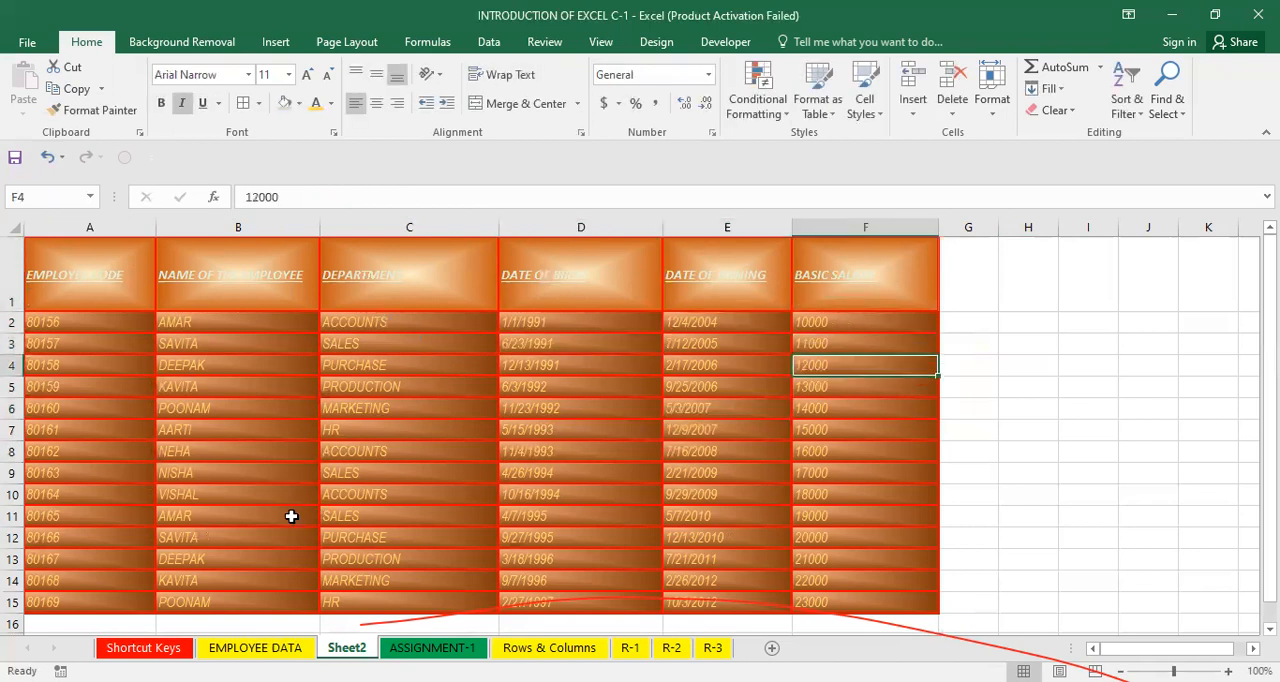
click(514, 454)
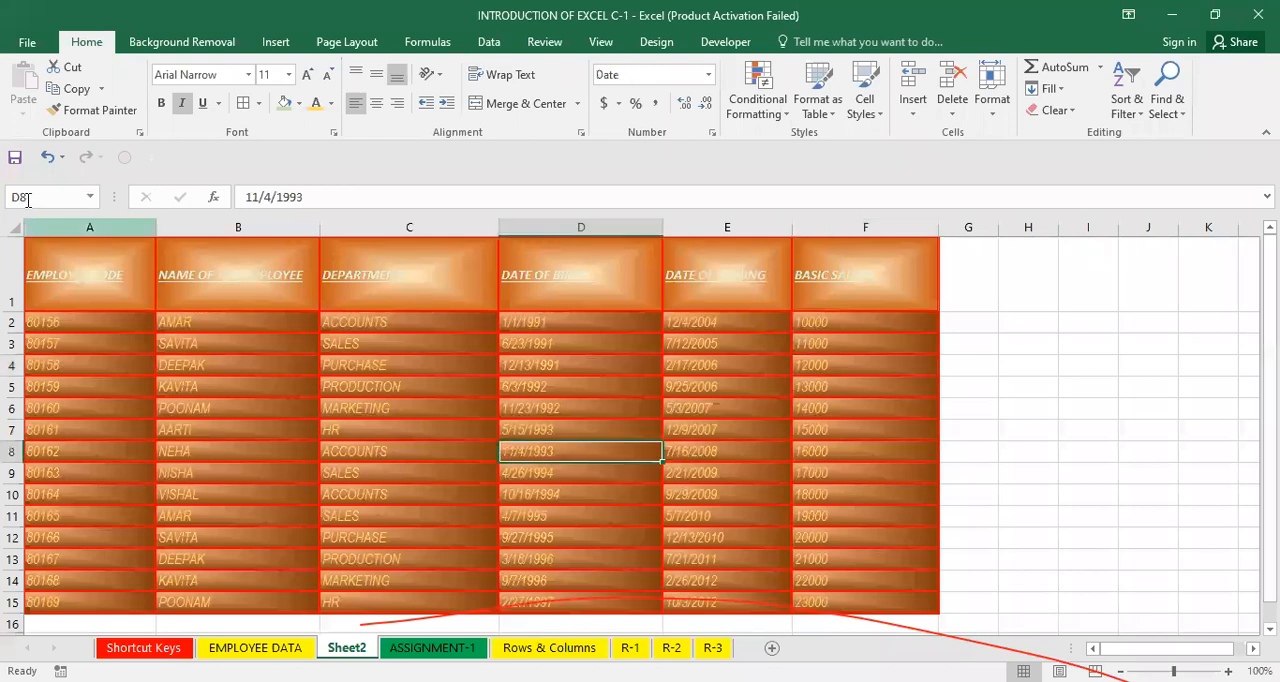
click(288, 428)
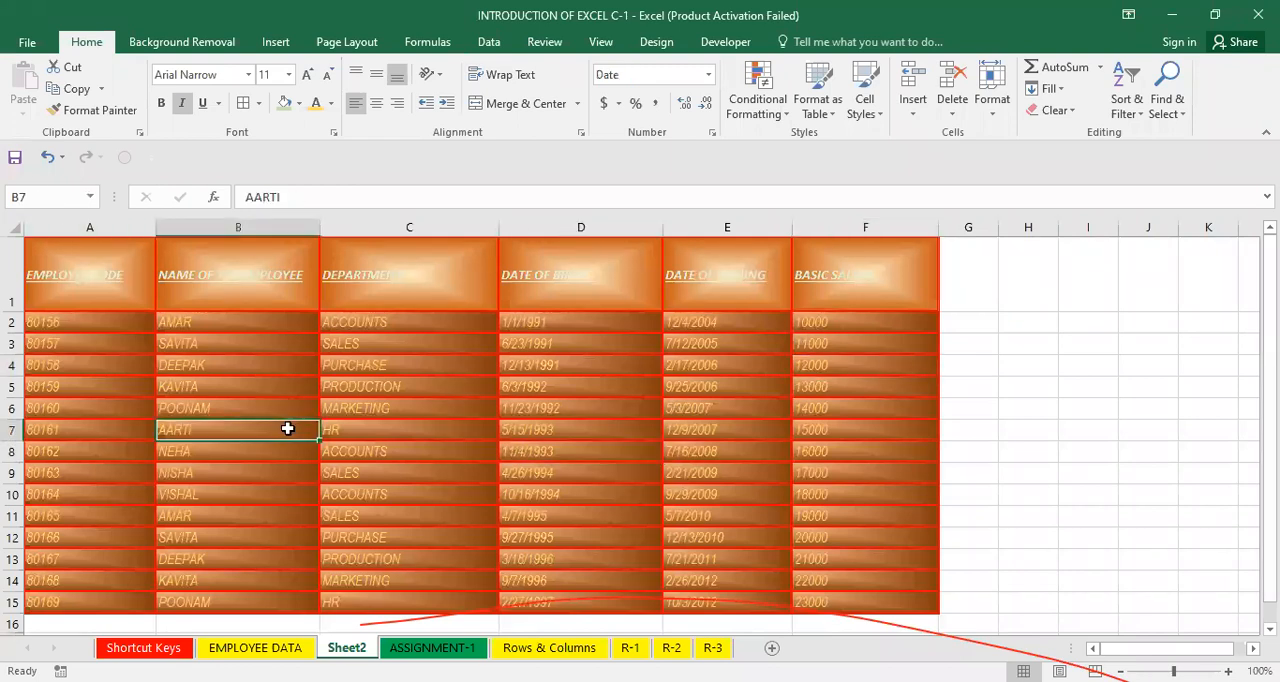
drag(82, 284, 806, 568)
Browse through the R-3, R-2, R-1 and ASSIGNMENT-1 sheets.
click(713, 648)
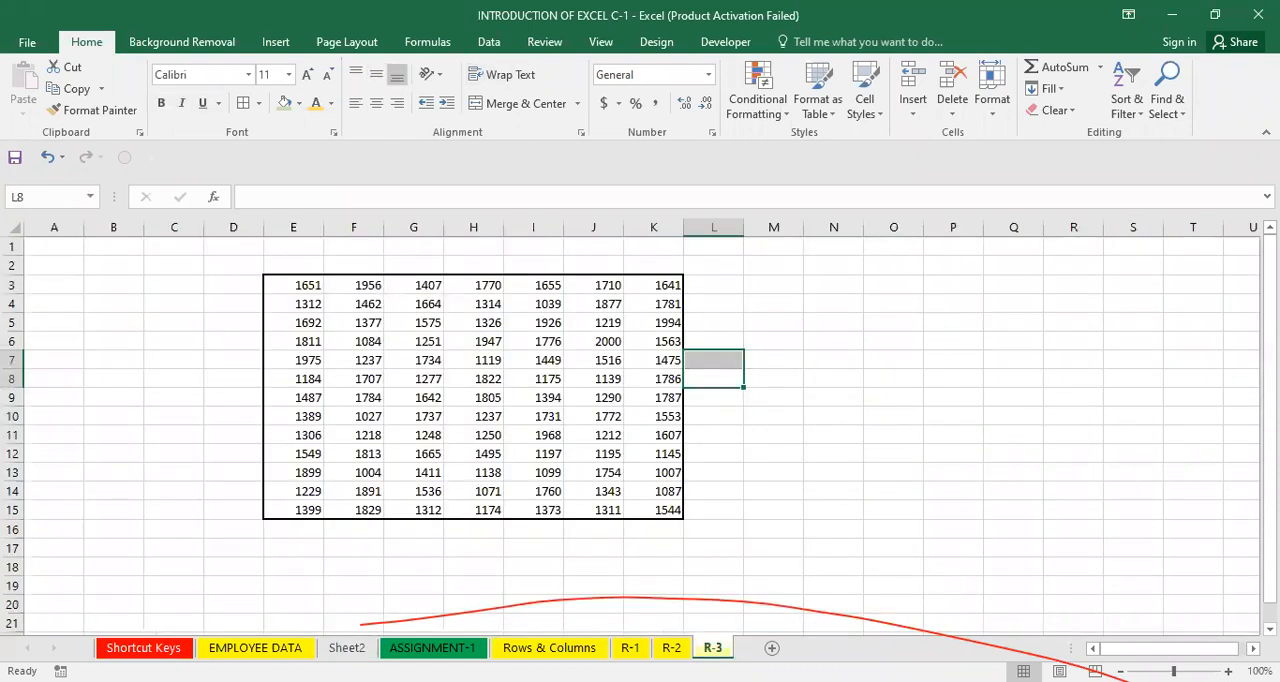
click(671, 648)
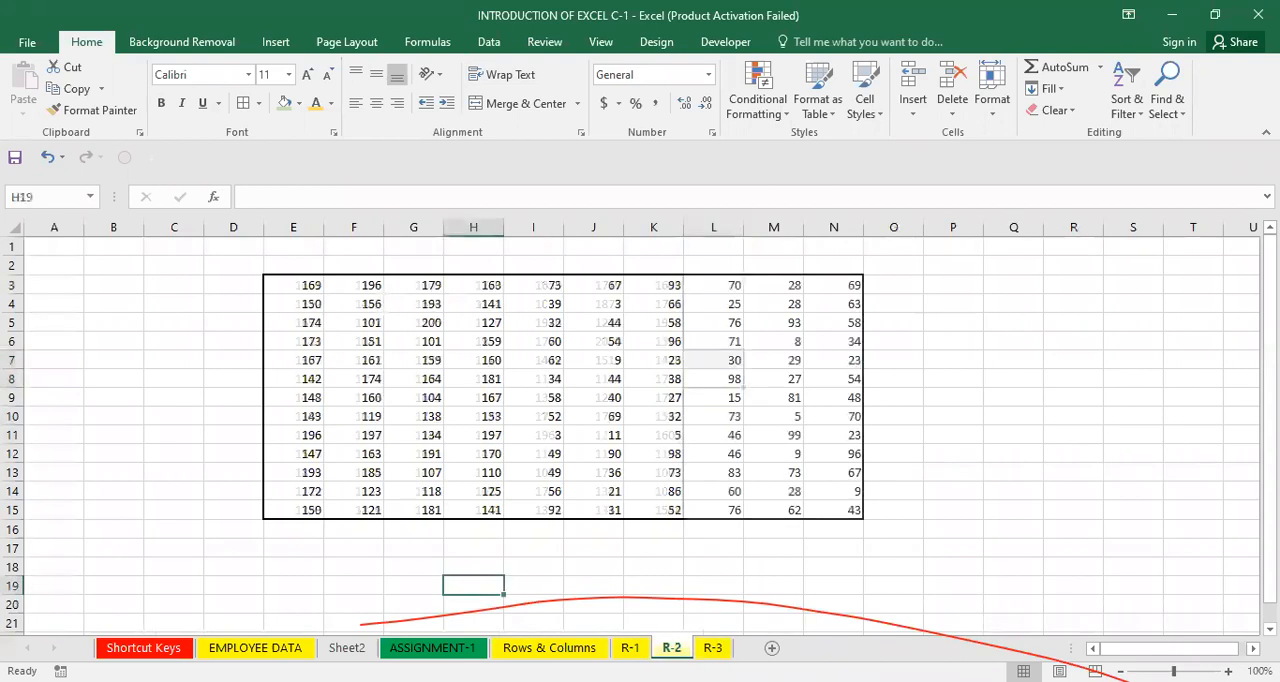
key(ctrl+Page_Up)
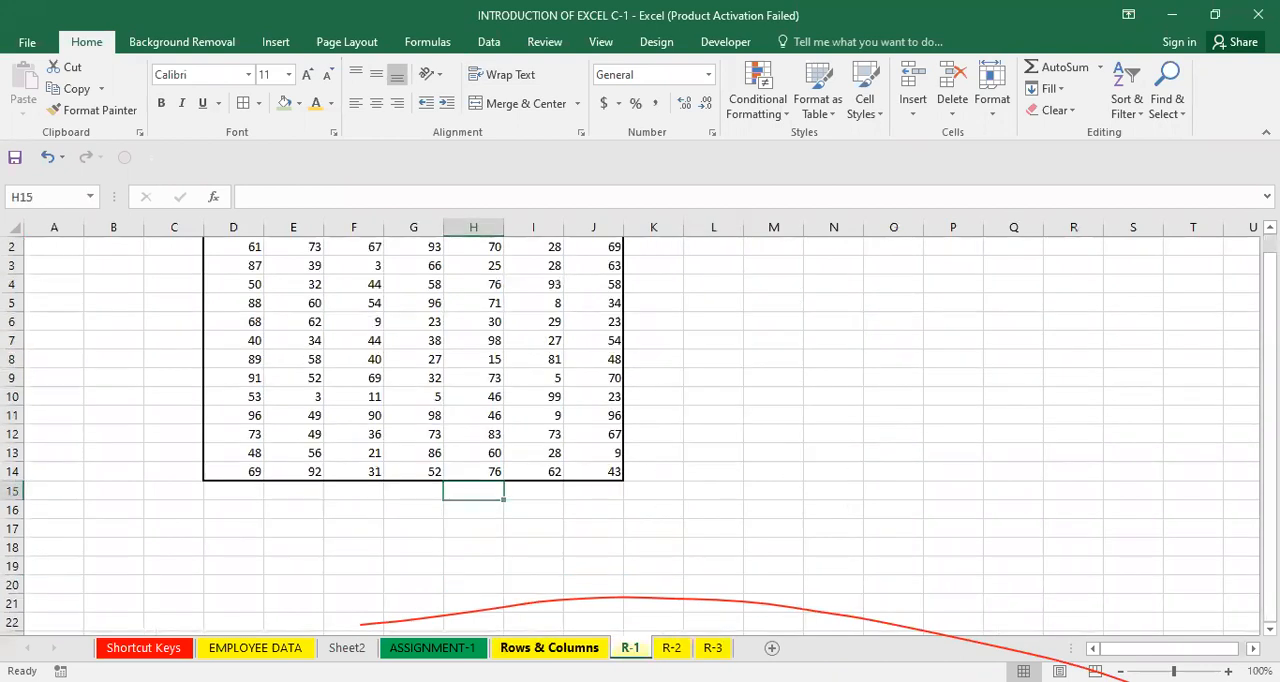
key(ctrl+Page_Up)
key(ctrl+Page_Up)
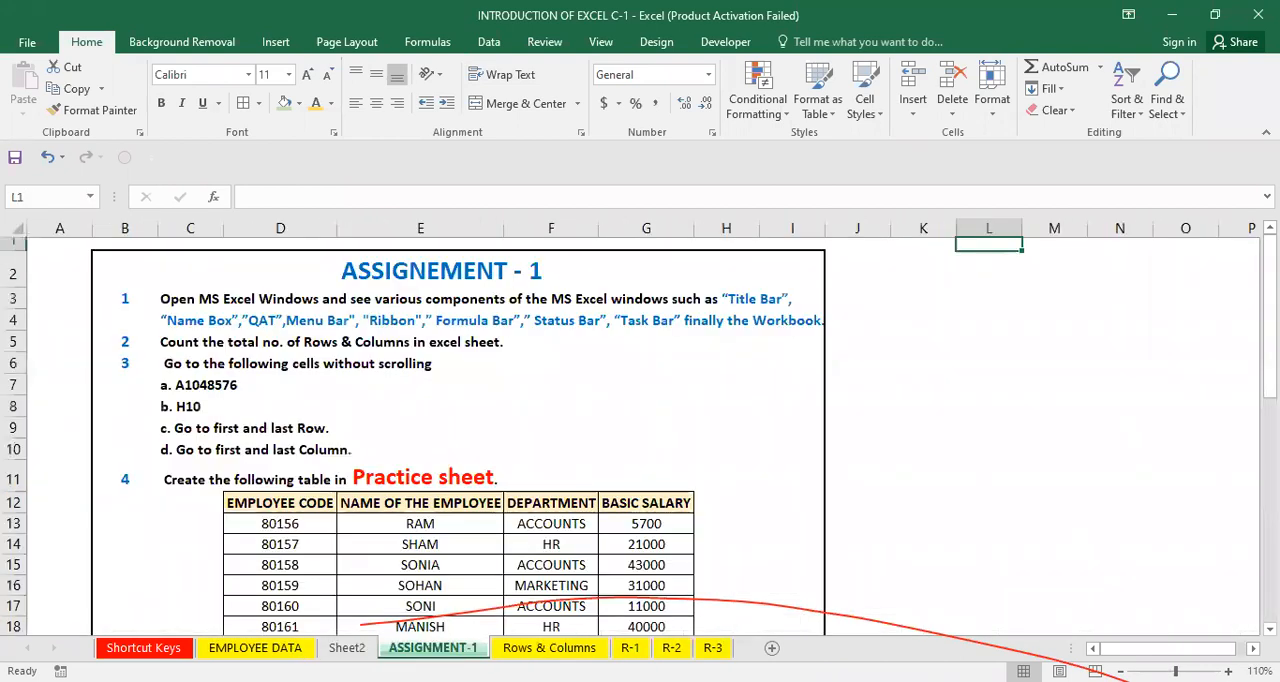
click(713, 648)
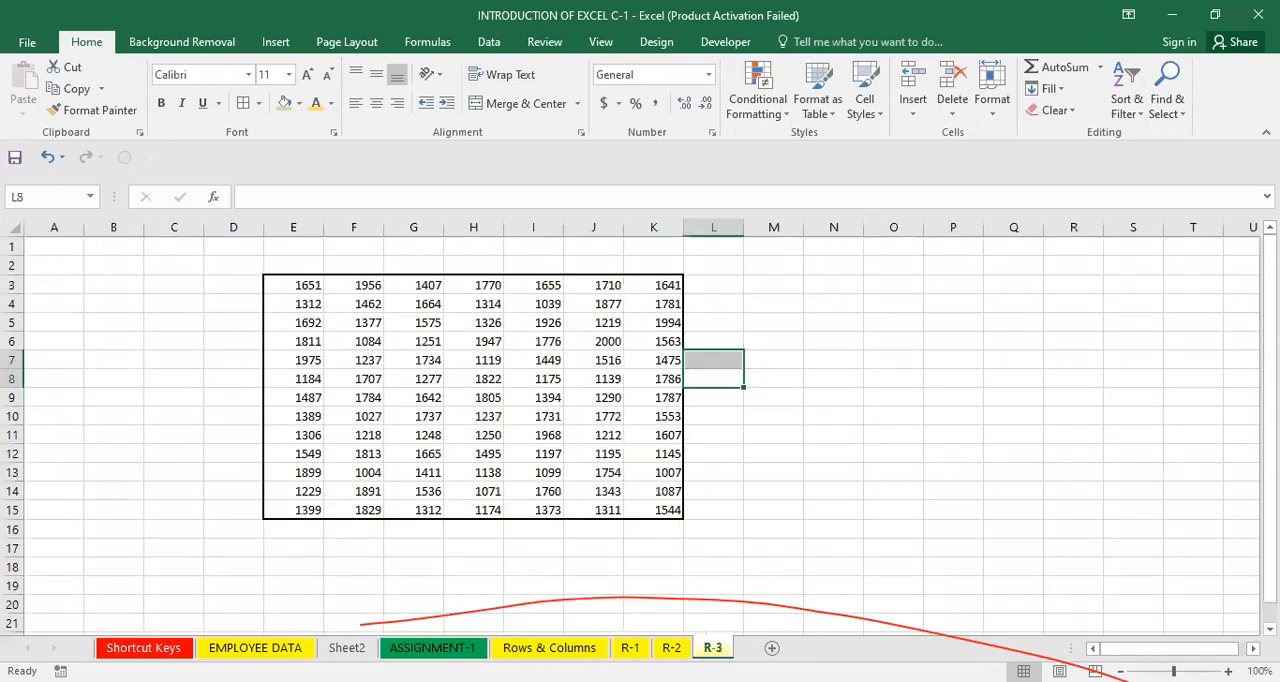
click(687, 509)
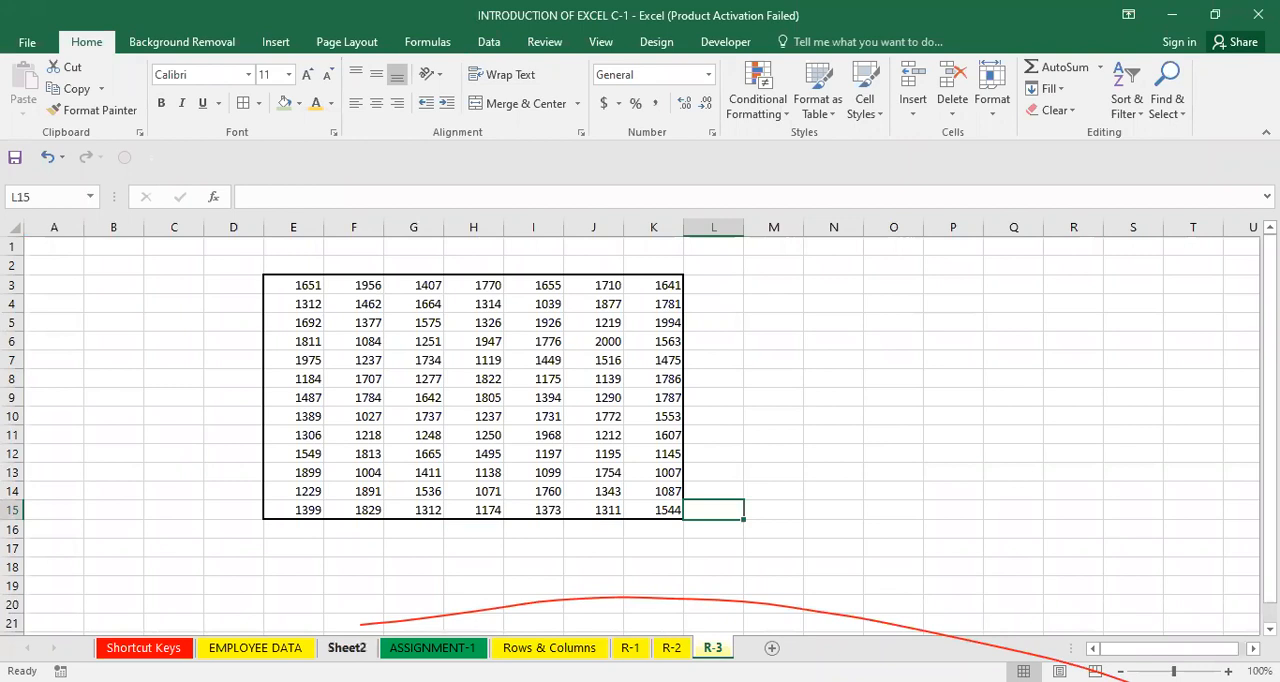
Select the whole employee table on Sheet2 and define it as a named range AMIT.
click(347, 648)
click(370, 517)
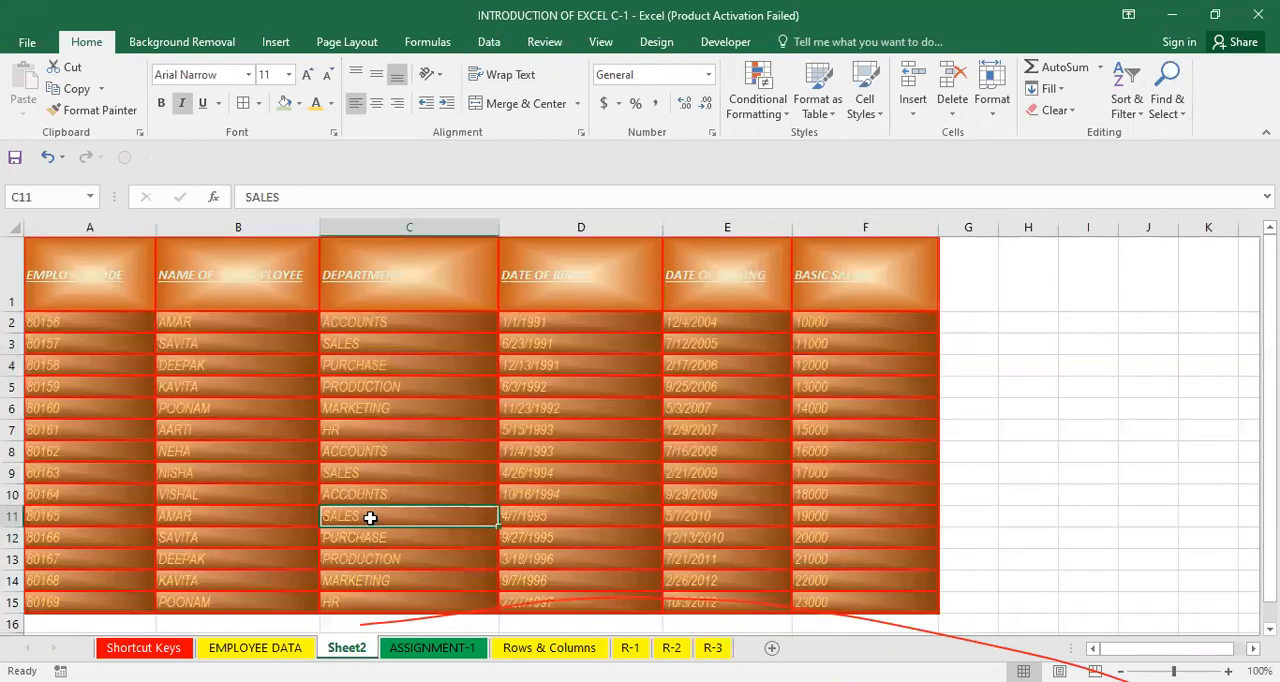
key(ctrl+a)
click(50, 197)
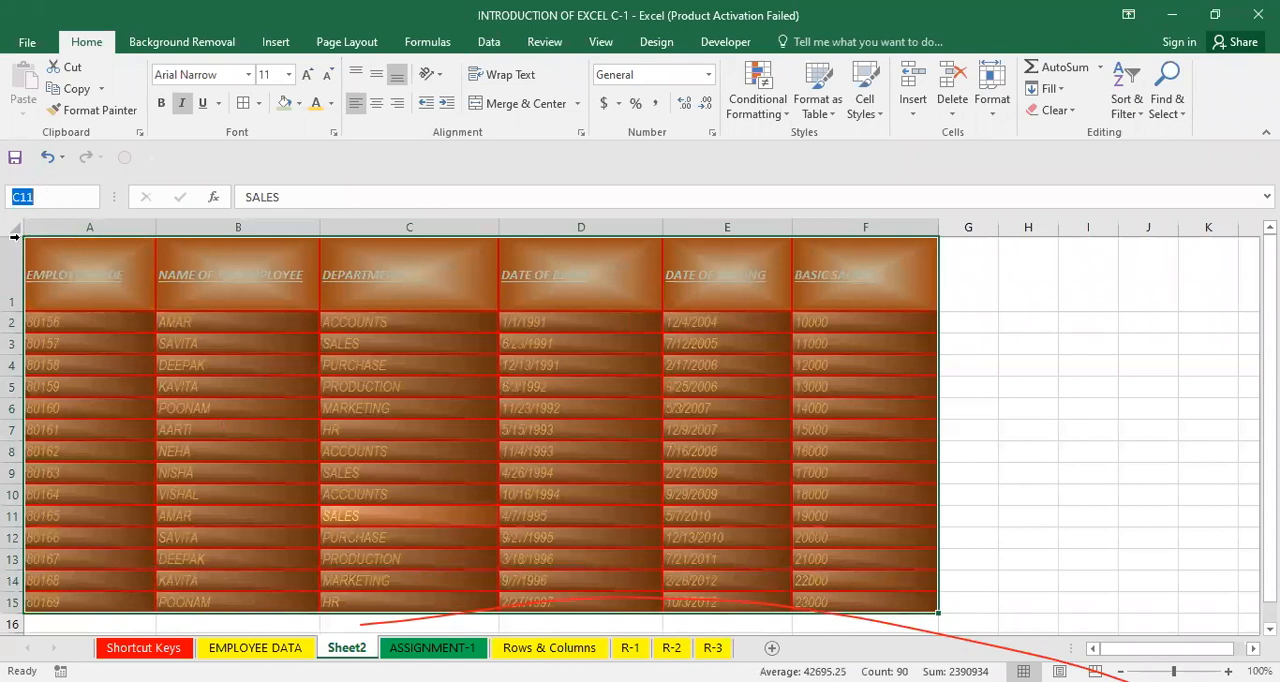
text(AMIT)
key(Return)
From the R-3 sheet, jump to the AMIT named range on Sheet2.
click(712, 648)
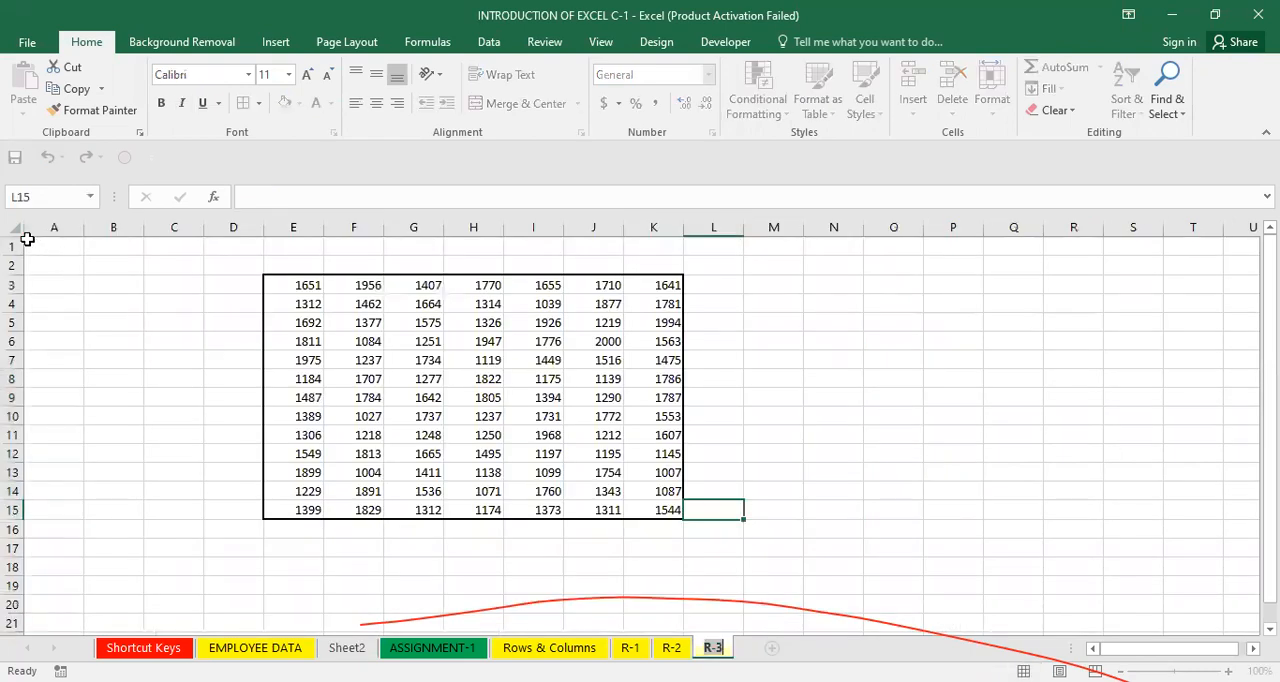
click(95, 267)
click(54, 200)
text(AMI)
key(Return)
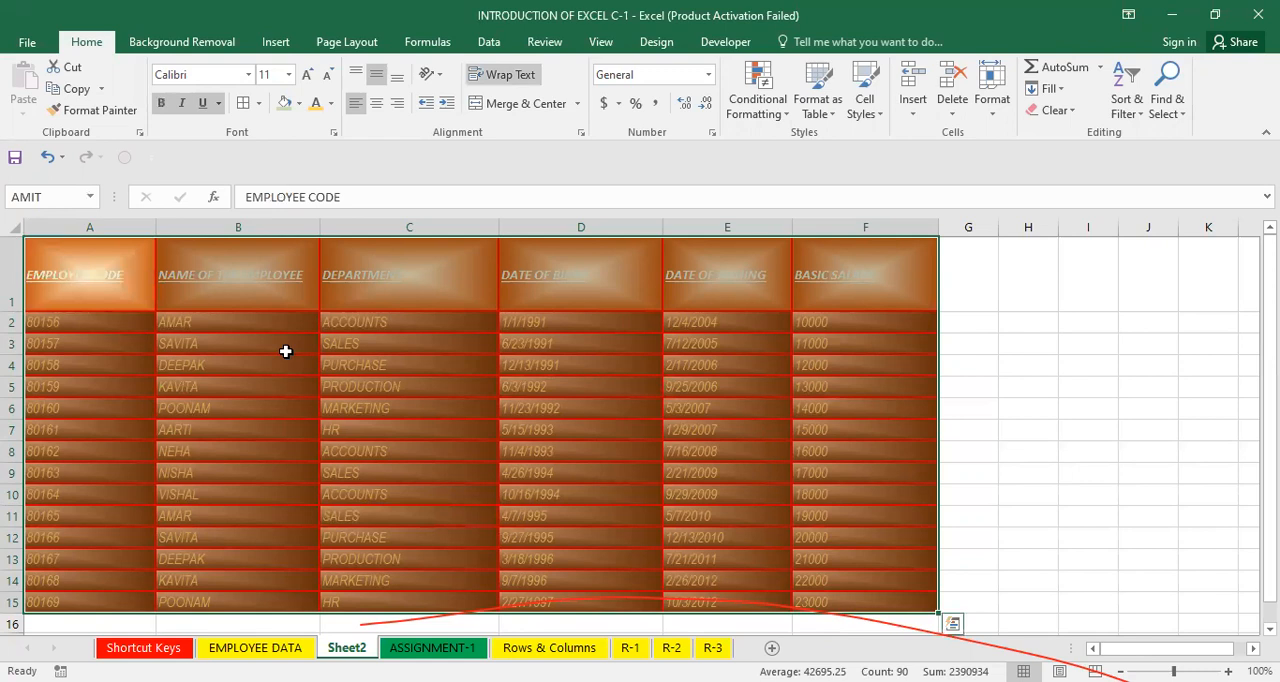
click(284, 409)
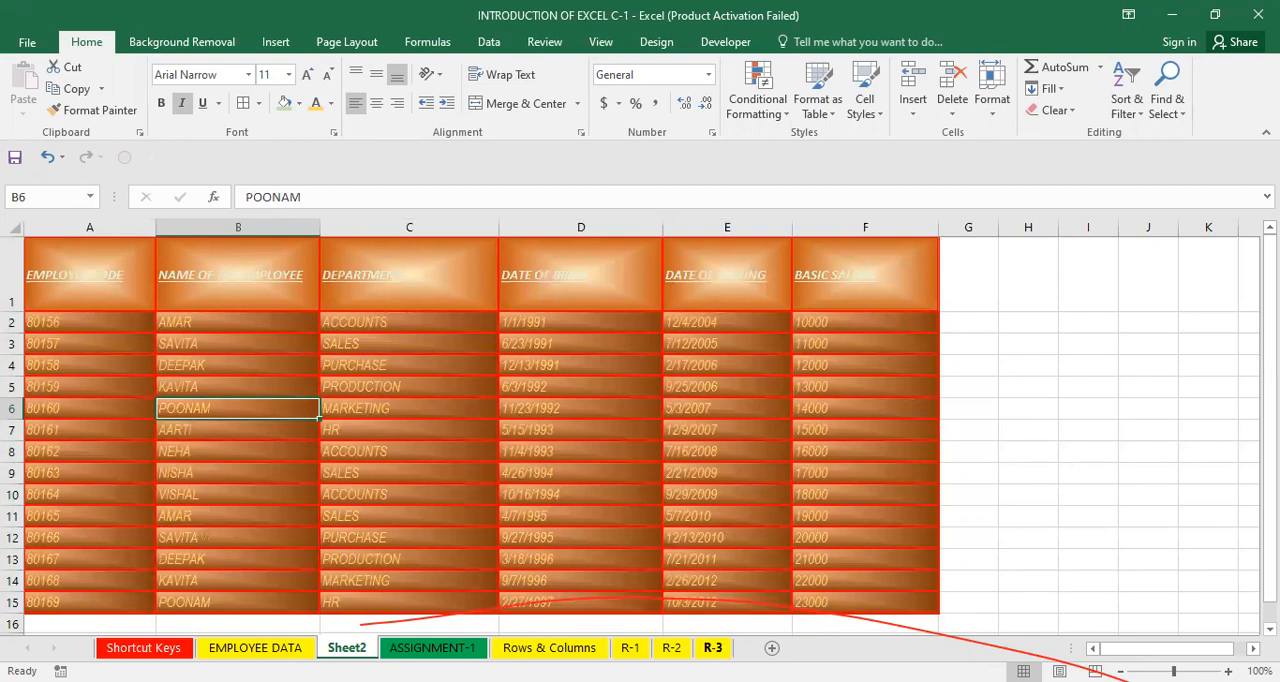
Switch to the R-3 sheet and select the AMIT named range once more through the name box.
click(712, 648)
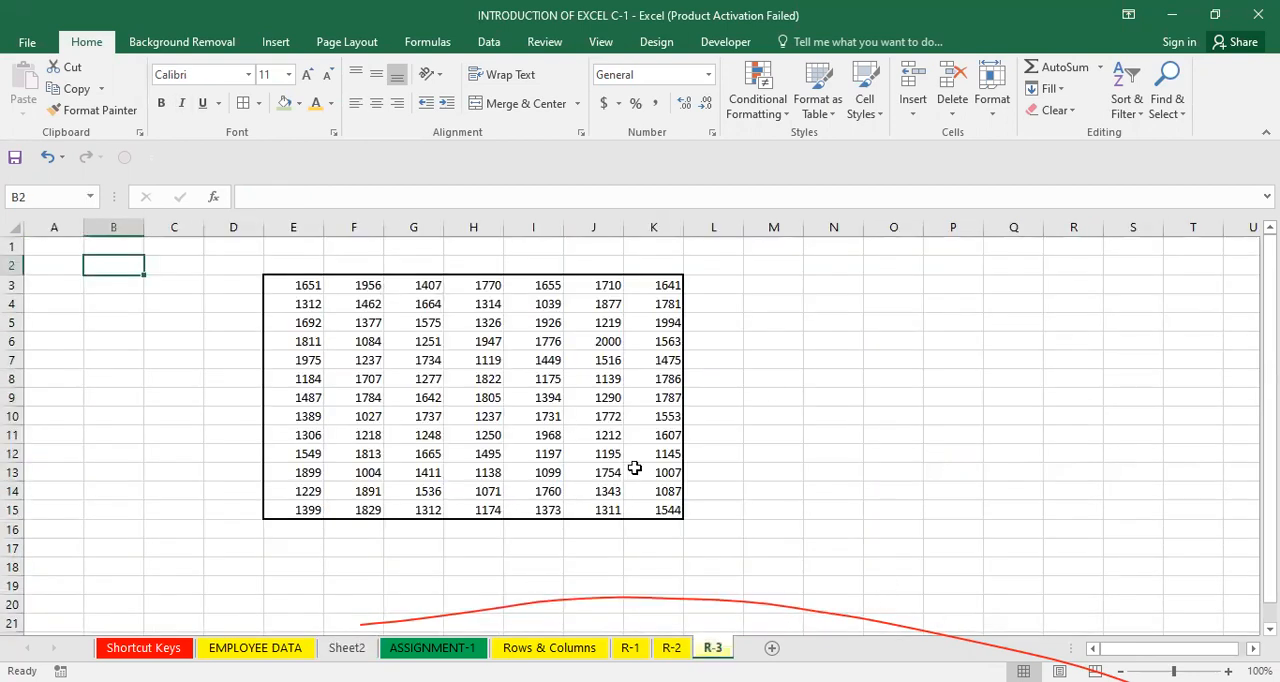
click(35, 196)
text(AMIT)
key(Return)
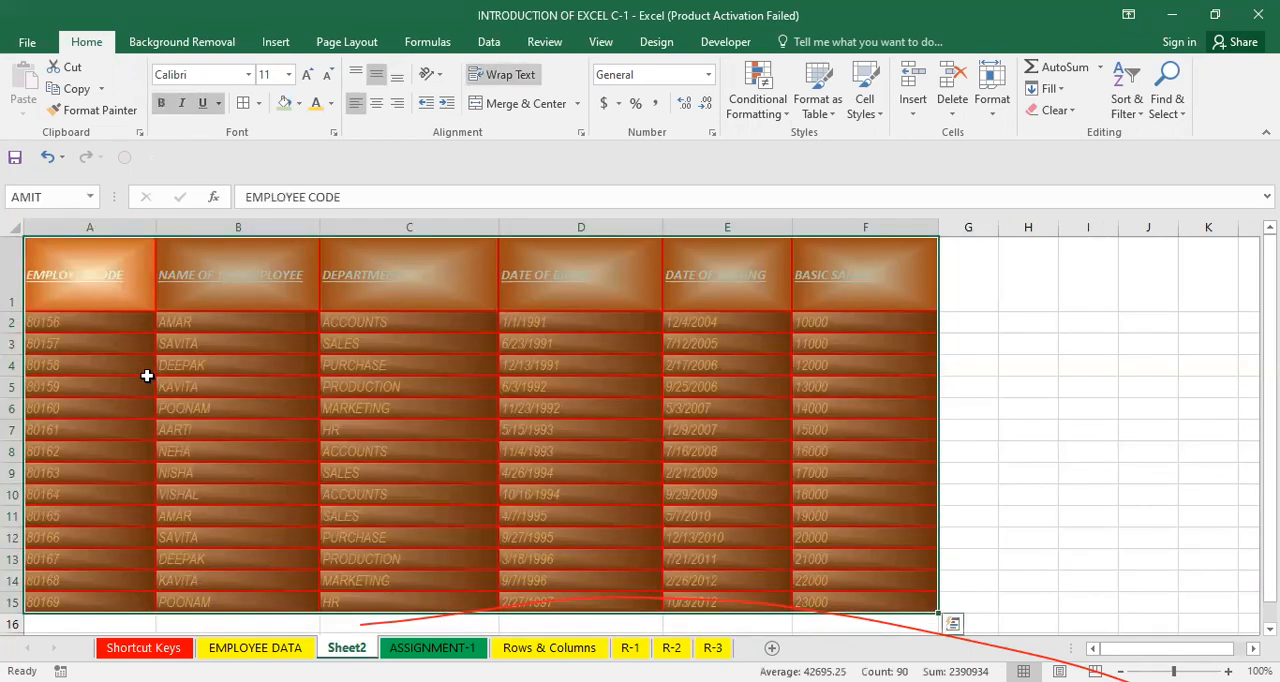
Rename the Sheet2 tab to SONI.
click(251, 451)
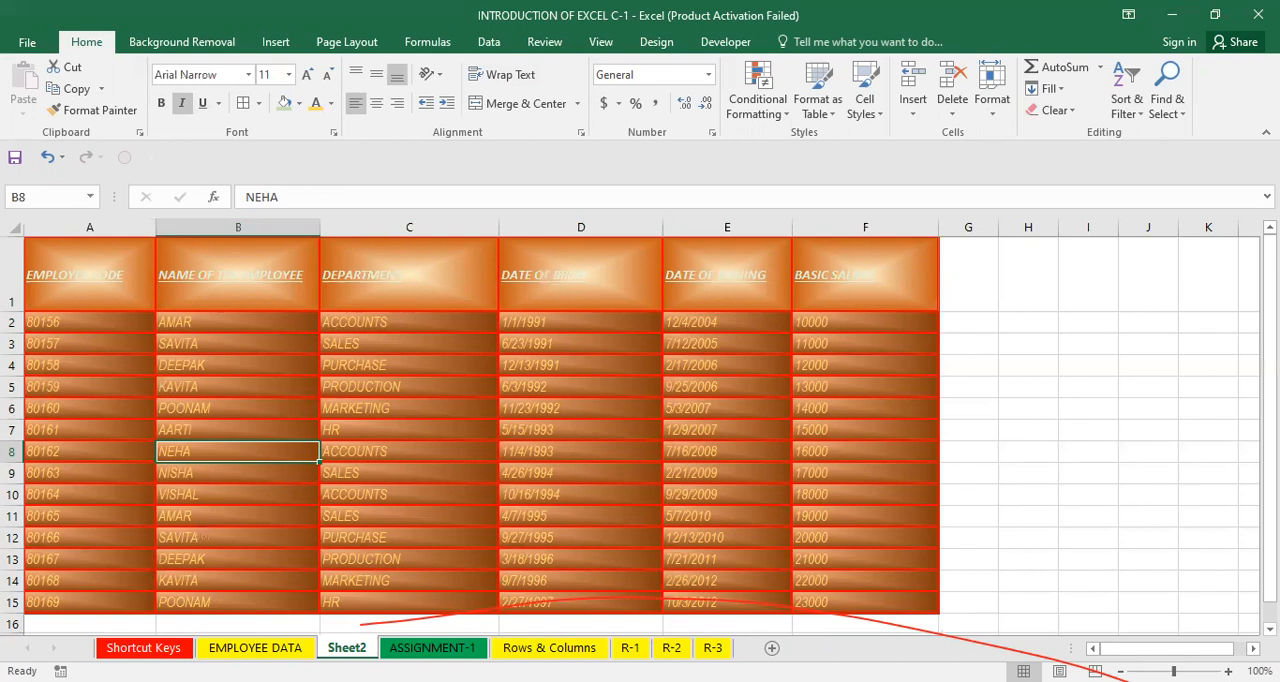
right_click(362, 648)
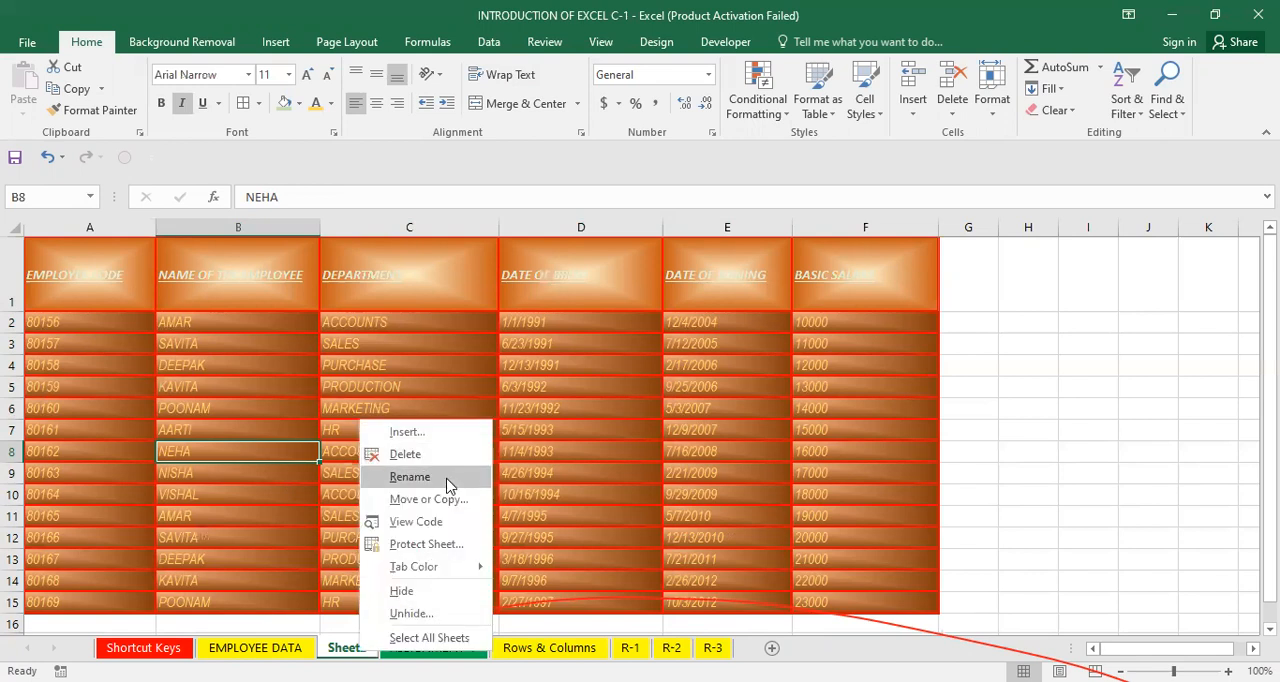
click(446, 480)
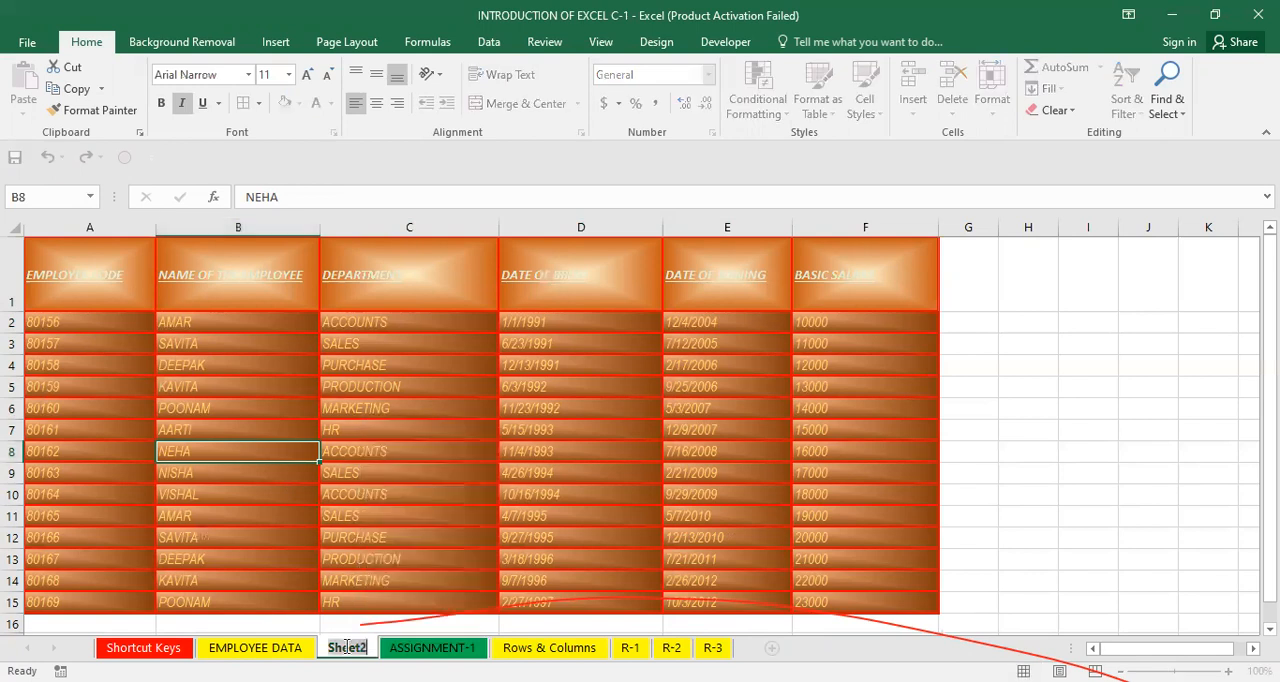
key(BackSpace)
text(SONI)
key(Return)
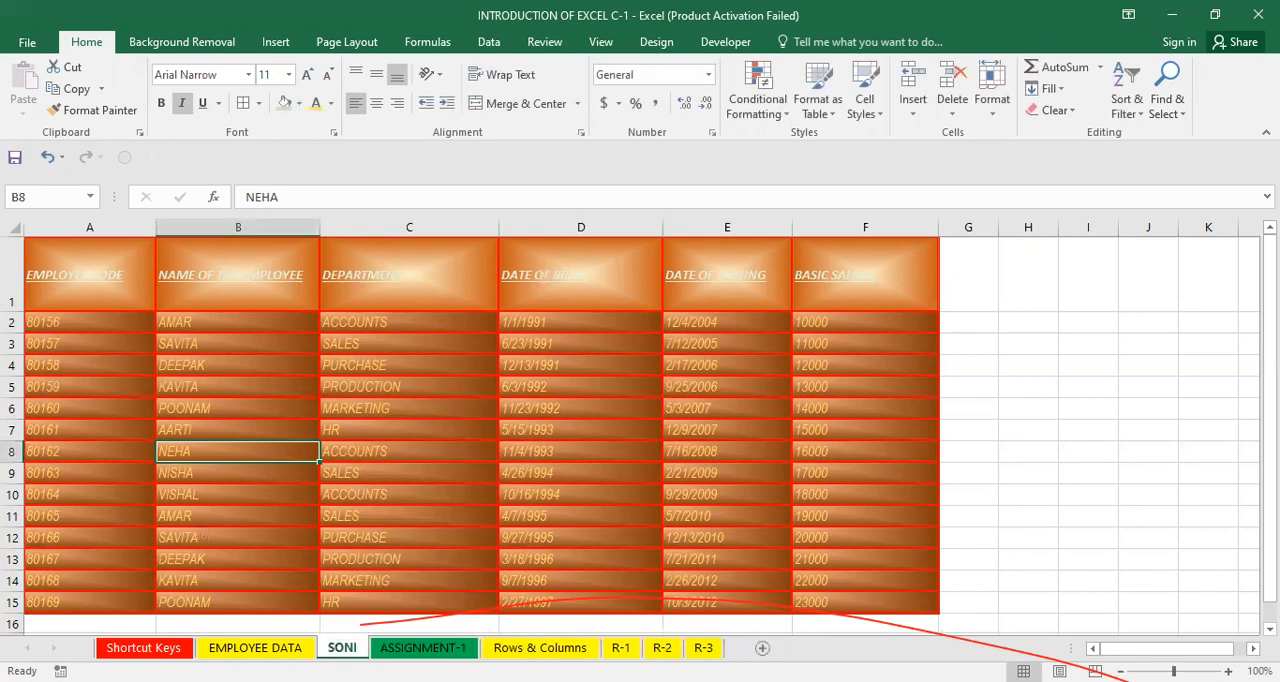
Color the SONI sheet tab blue, checking it from the EMPLOYEE DATA sheet before returning.
right_click(355, 647)
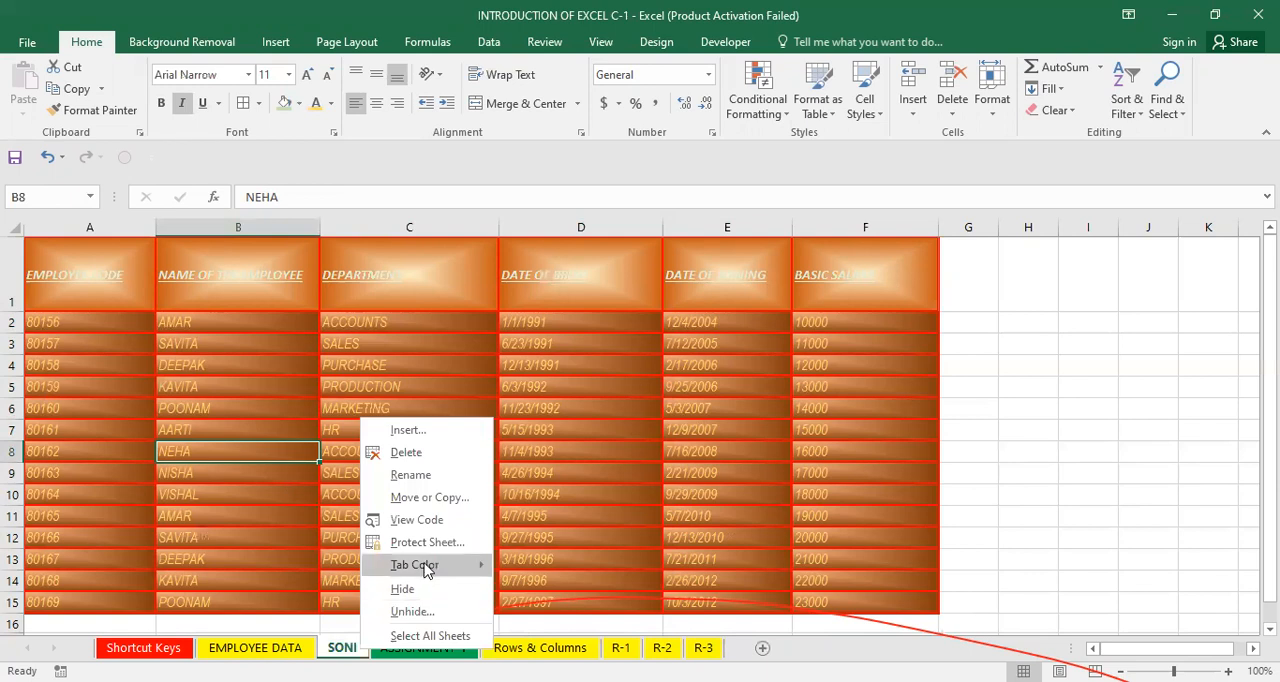
mouse_move(428, 570)
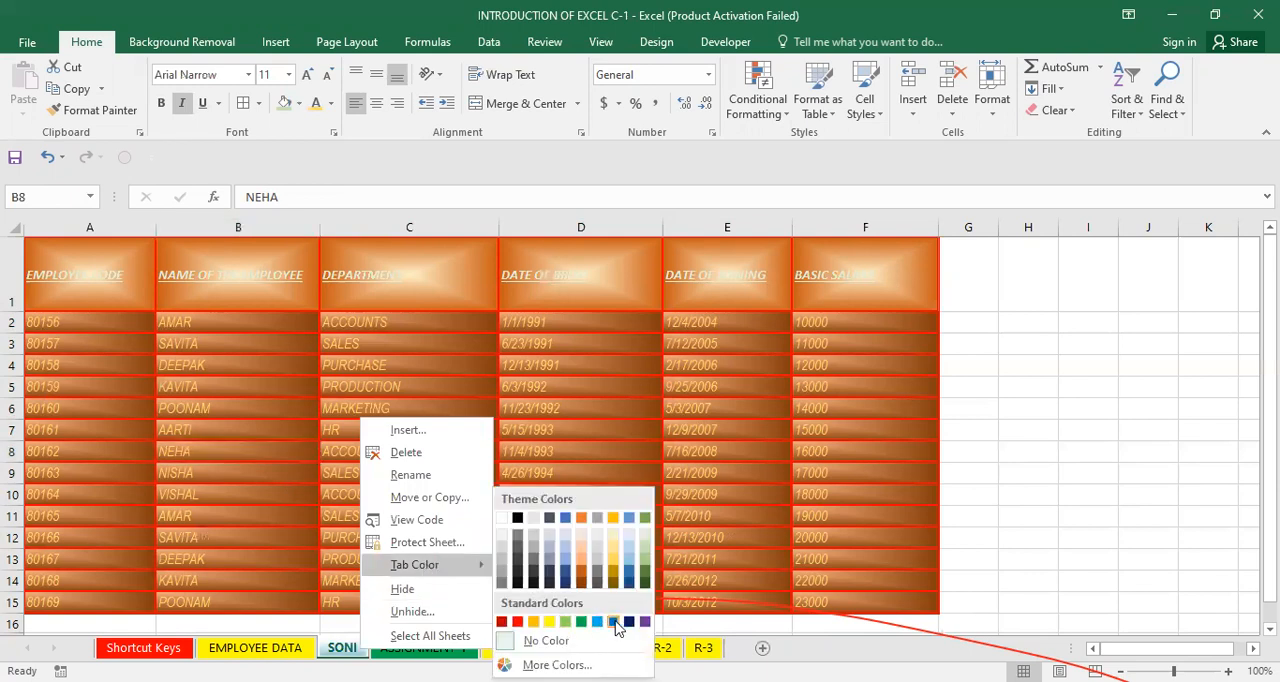
click(613, 622)
click(255, 647)
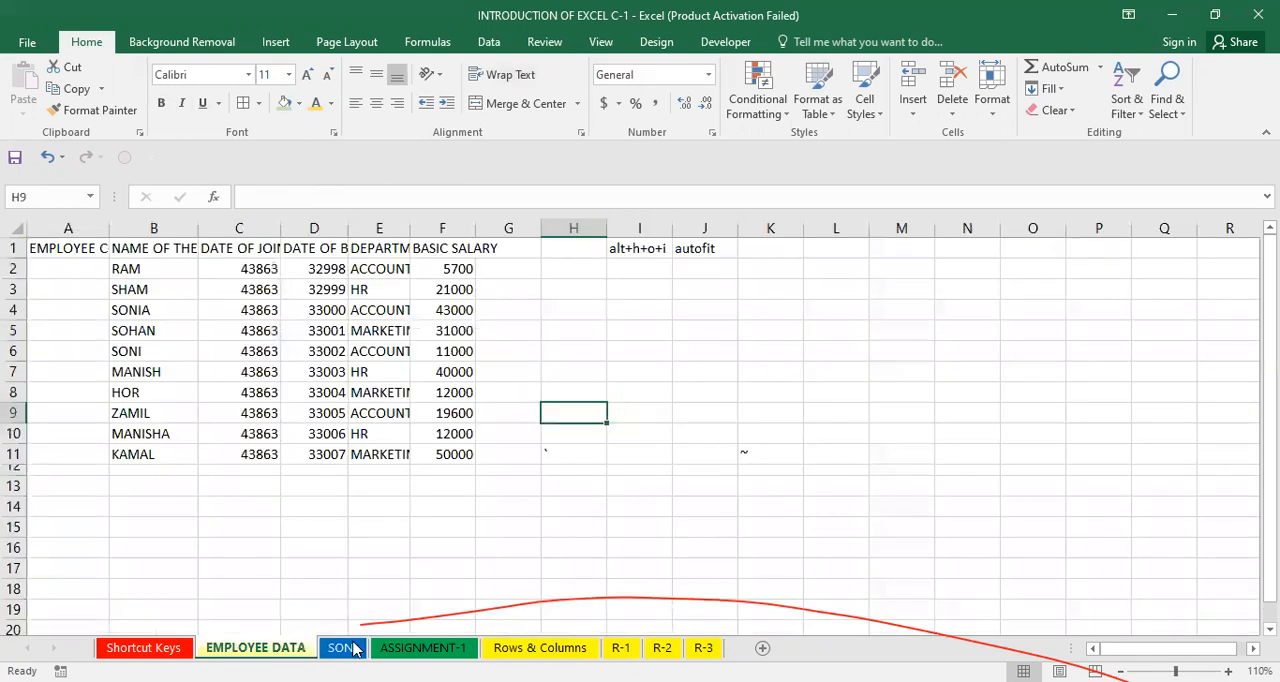
click(347, 648)
Inspect various cells and ranges across the employee table on the SONI sheet.
click(400, 566)
click(501, 515)
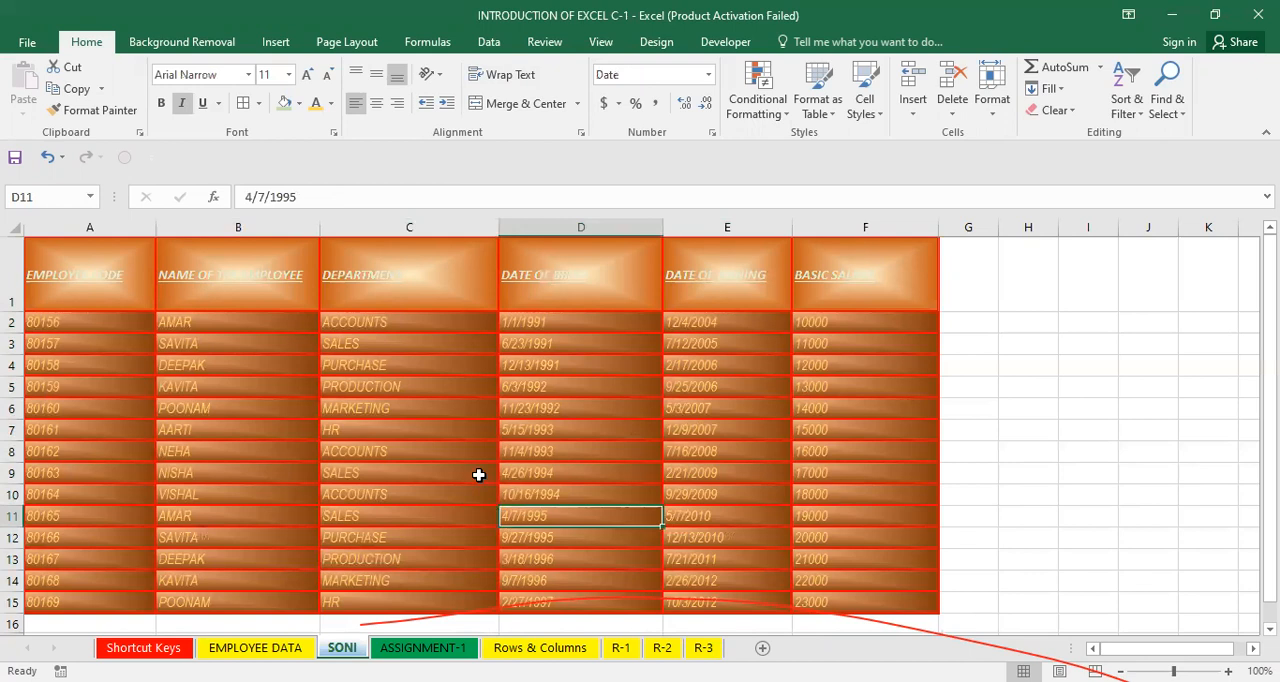
click(479, 472)
click(366, 448)
click(147, 390)
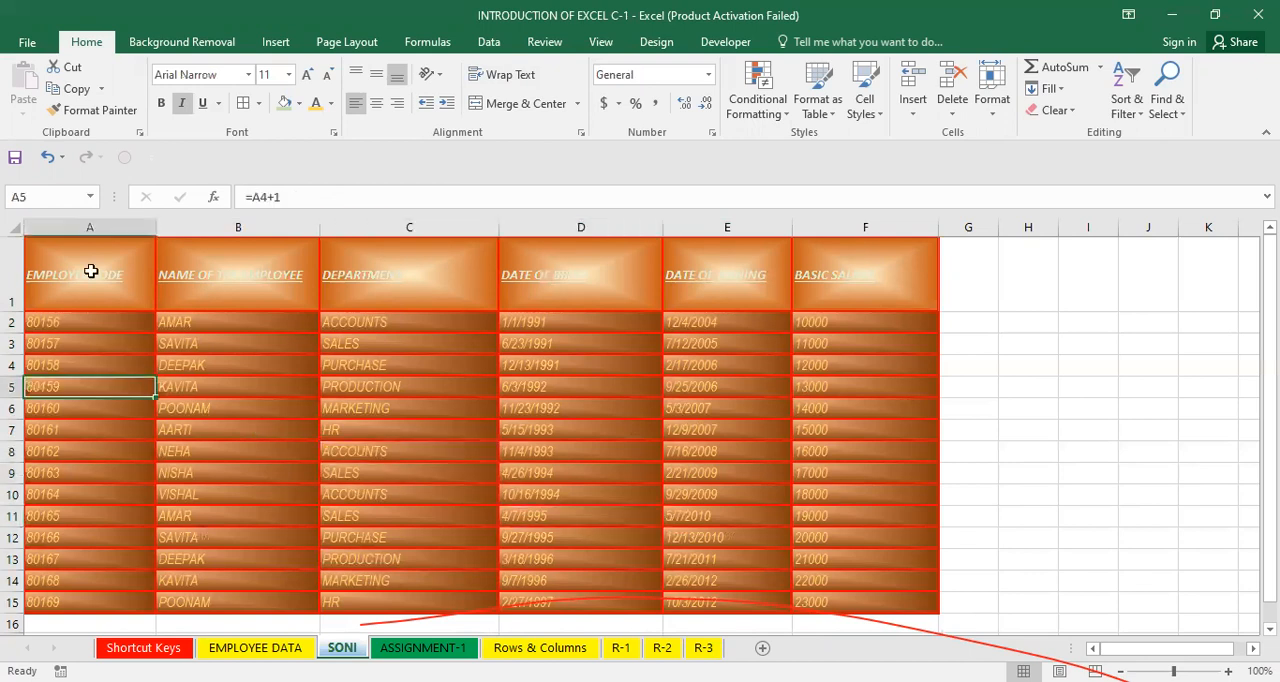
drag(77, 251, 480, 446)
click(771, 468)
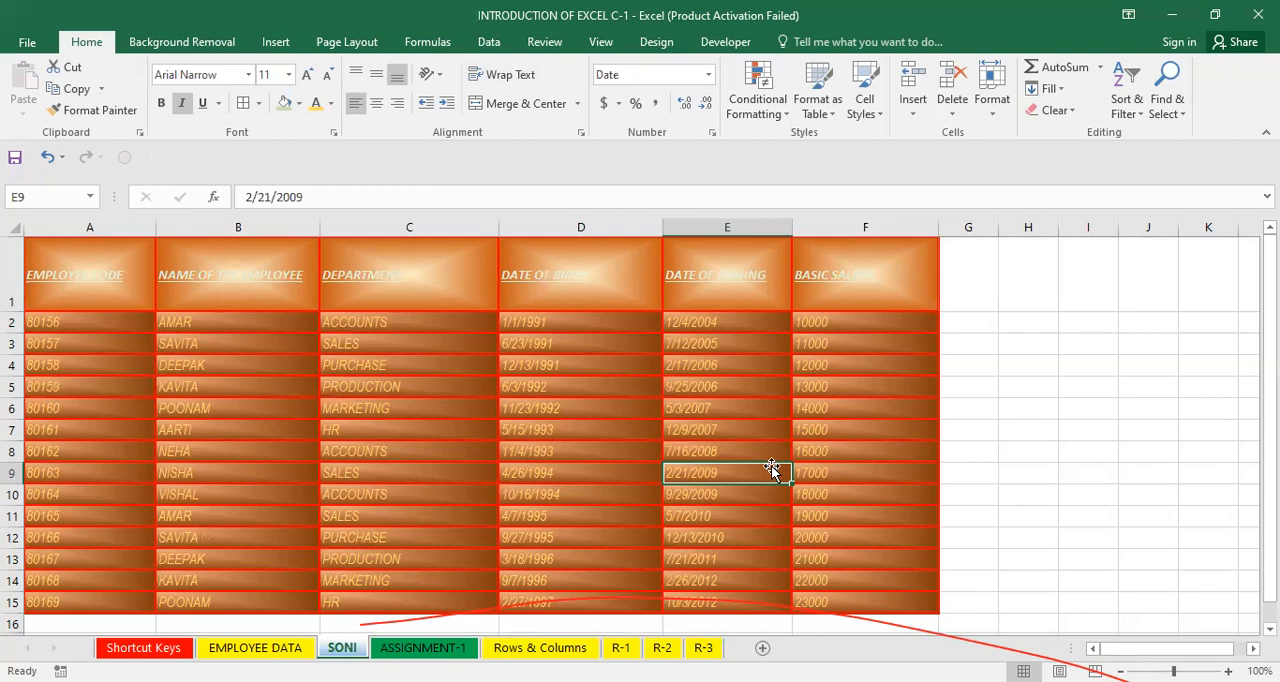
click(740, 405)
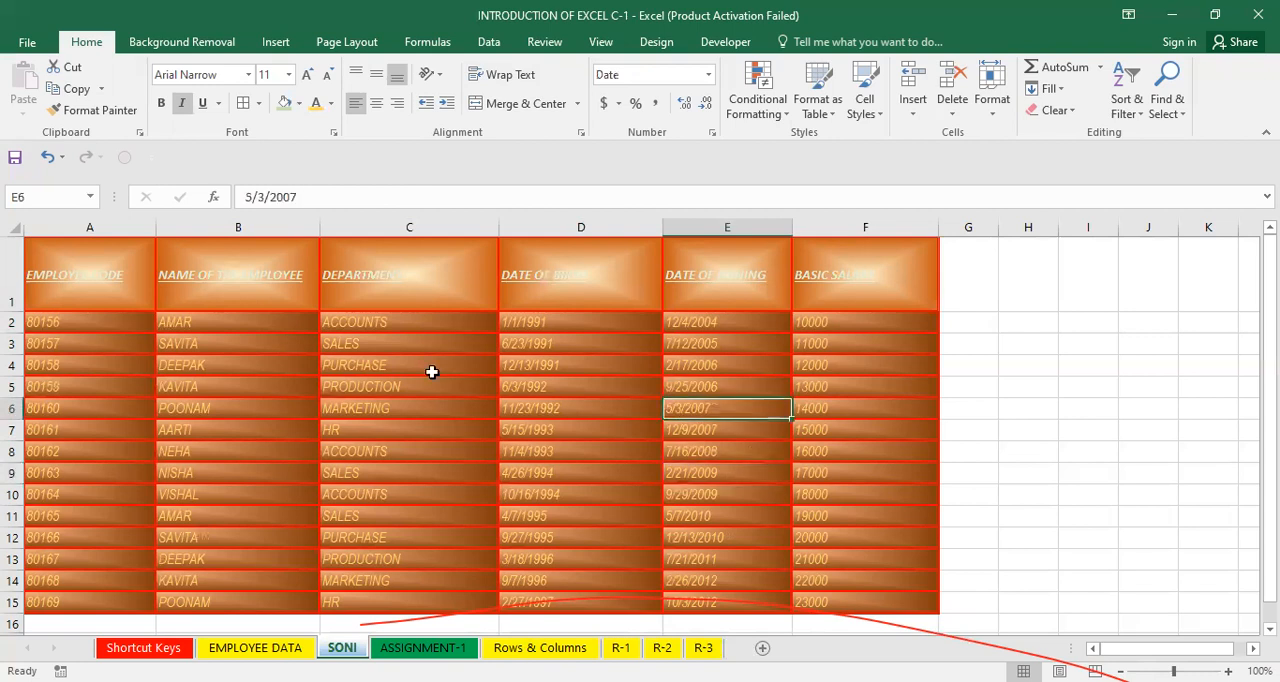
drag(206, 325, 220, 611)
click(398, 509)
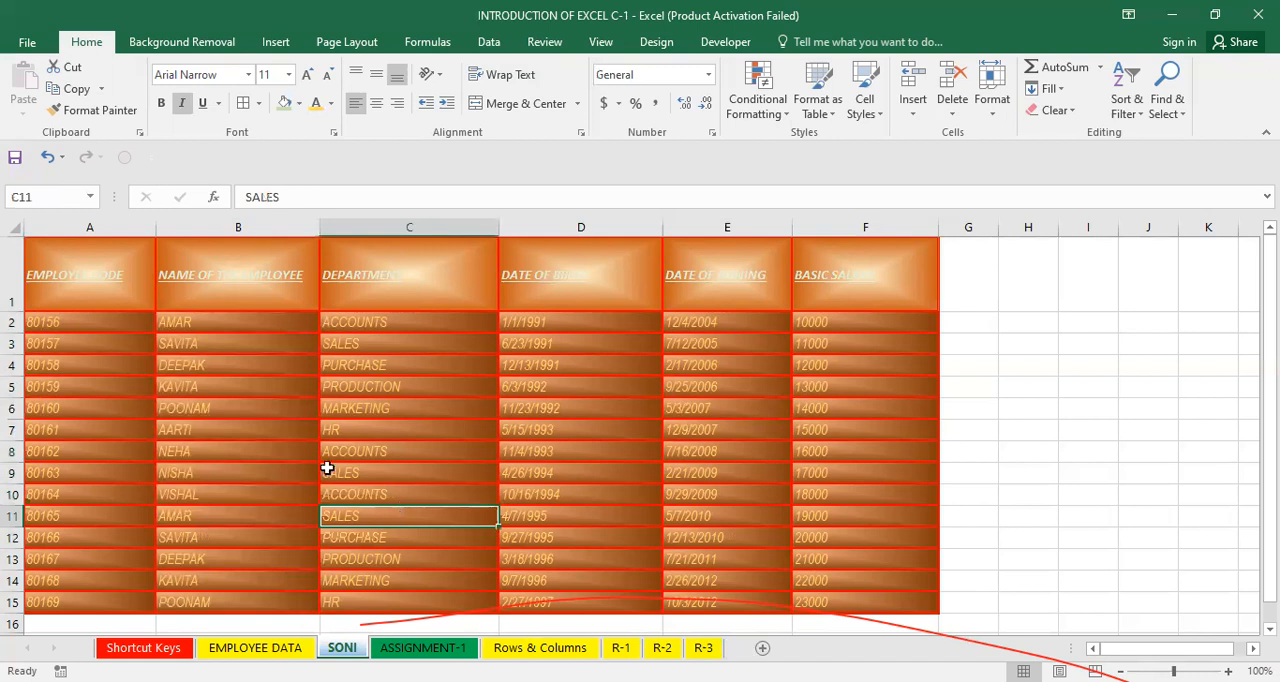
drag(249, 326, 256, 580)
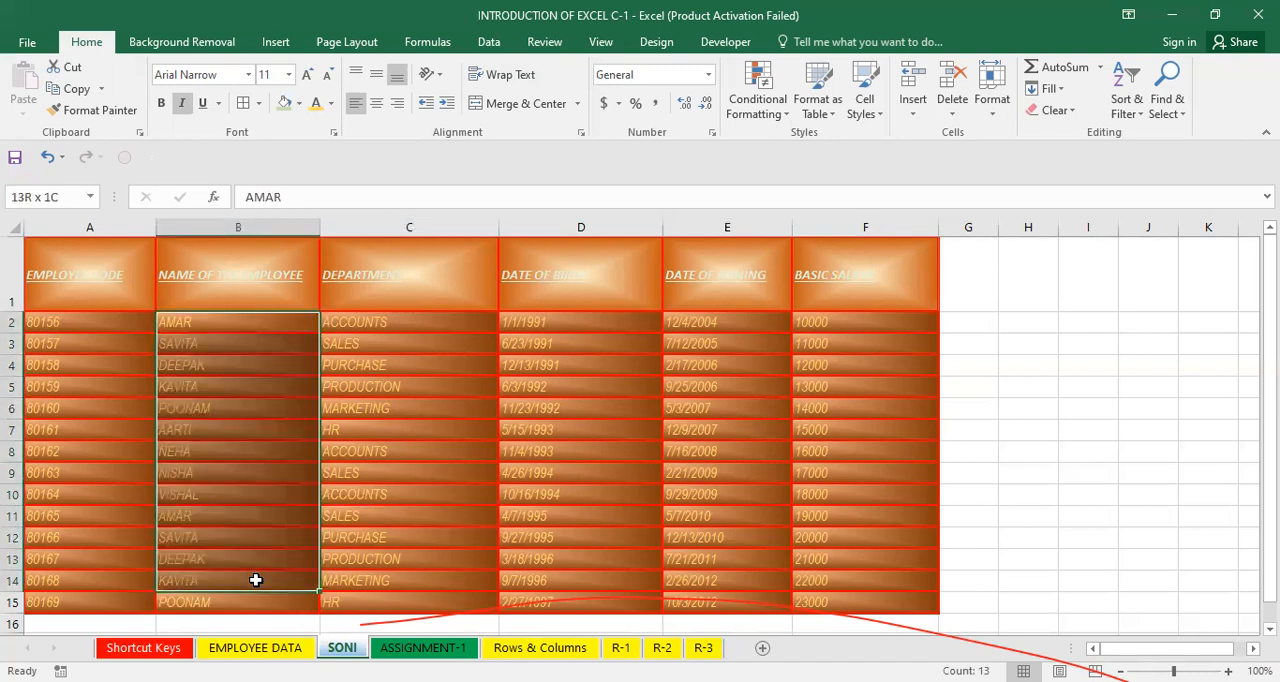
click(373, 494)
click(343, 447)
click(366, 384)
click(236, 362)
click(276, 318)
click(526, 323)
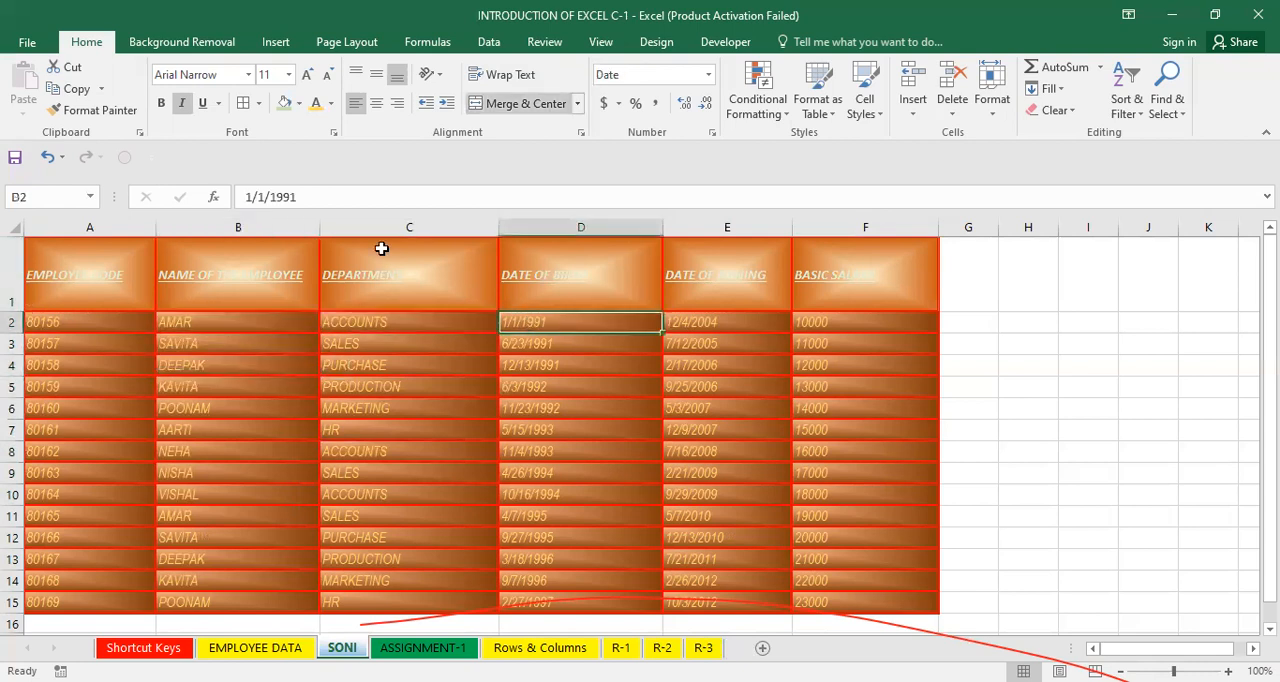
click(464, 324)
click(650, 449)
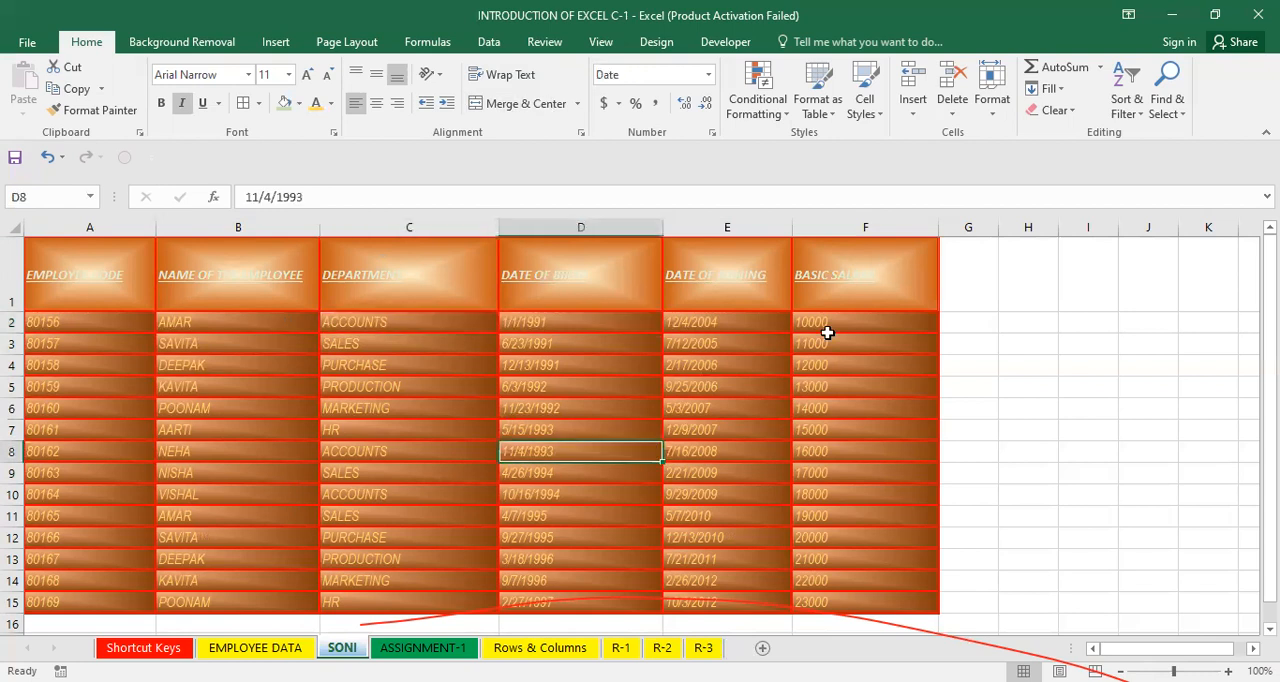
click(512, 348)
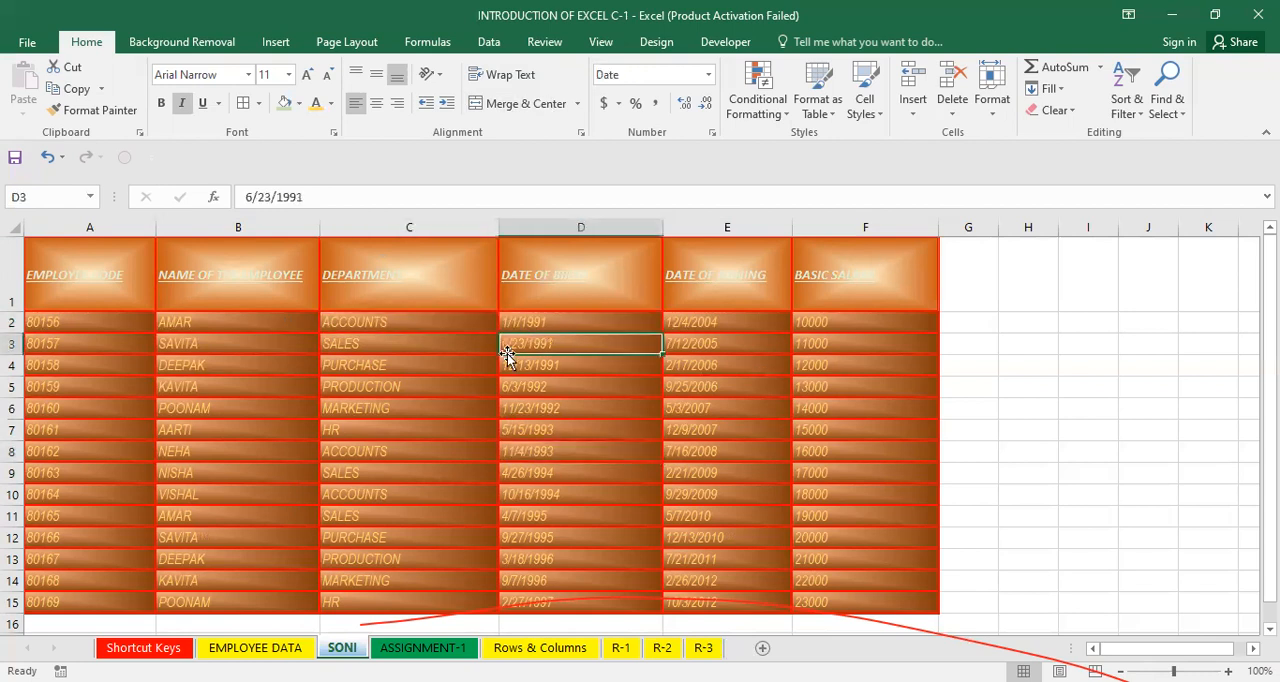
click(411, 369)
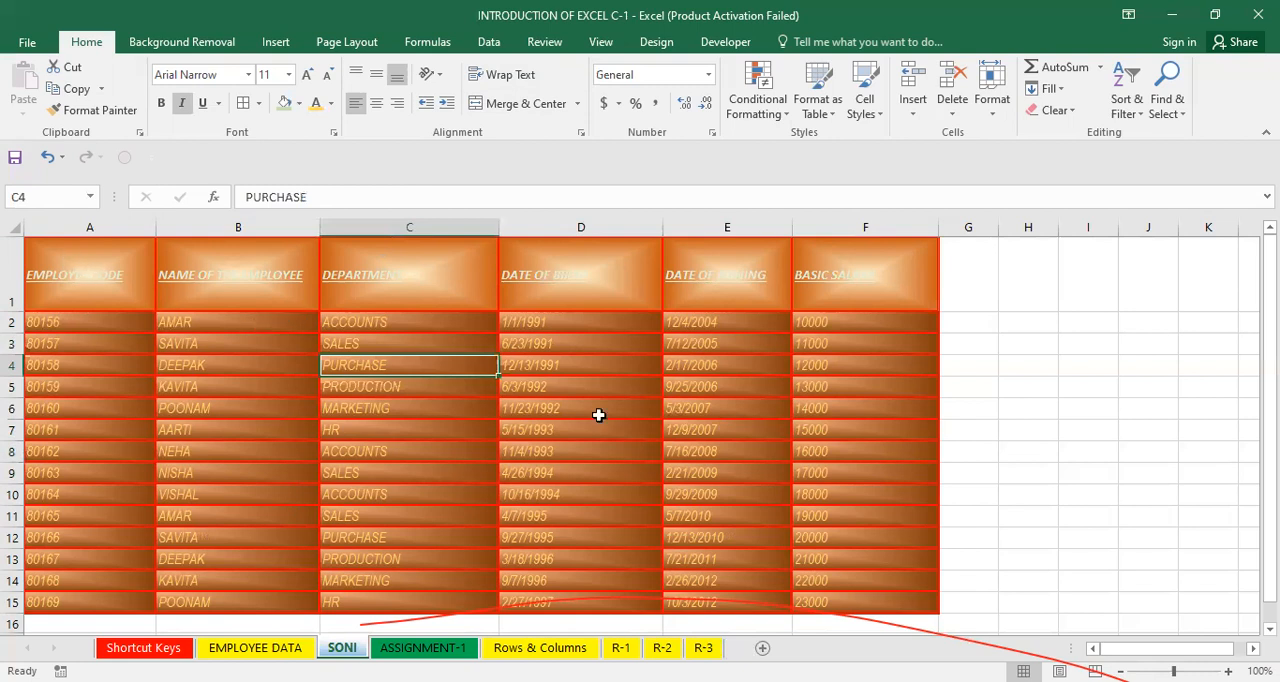
click(244, 262)
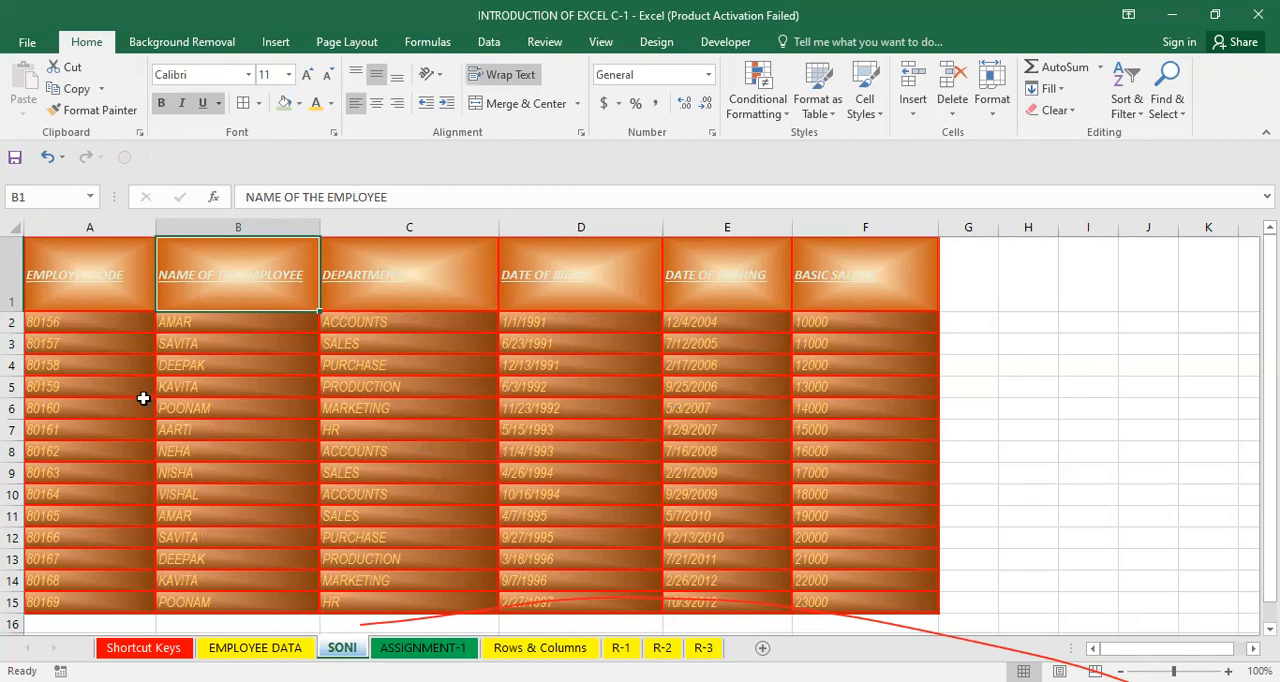
Insert an entire new row above the table's header row.
click(44, 282)
right_click(44, 282)
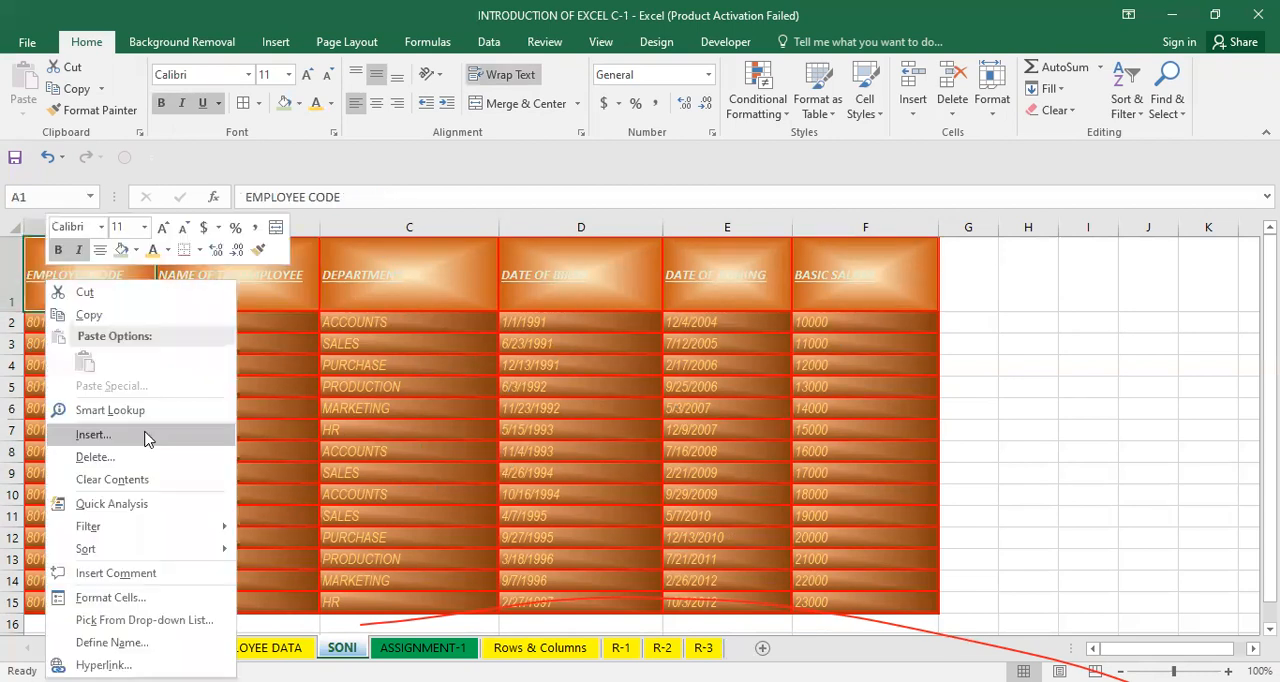
click(144, 436)
click(140, 432)
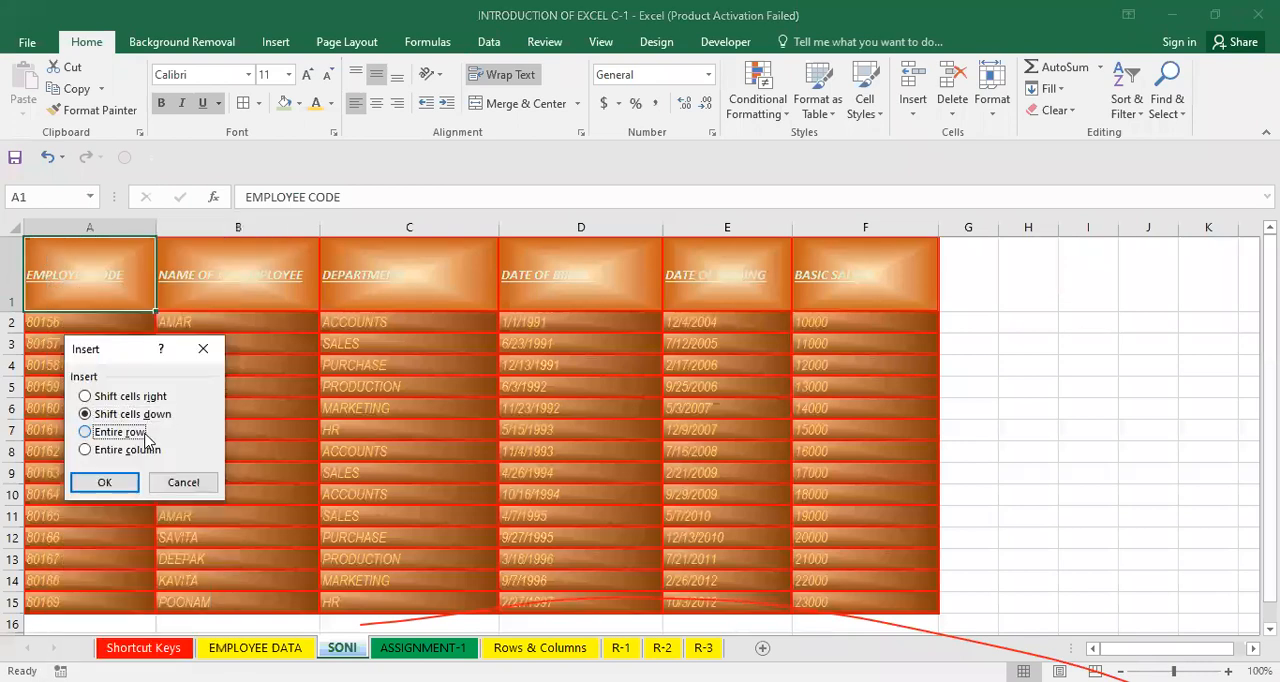
click(122, 484)
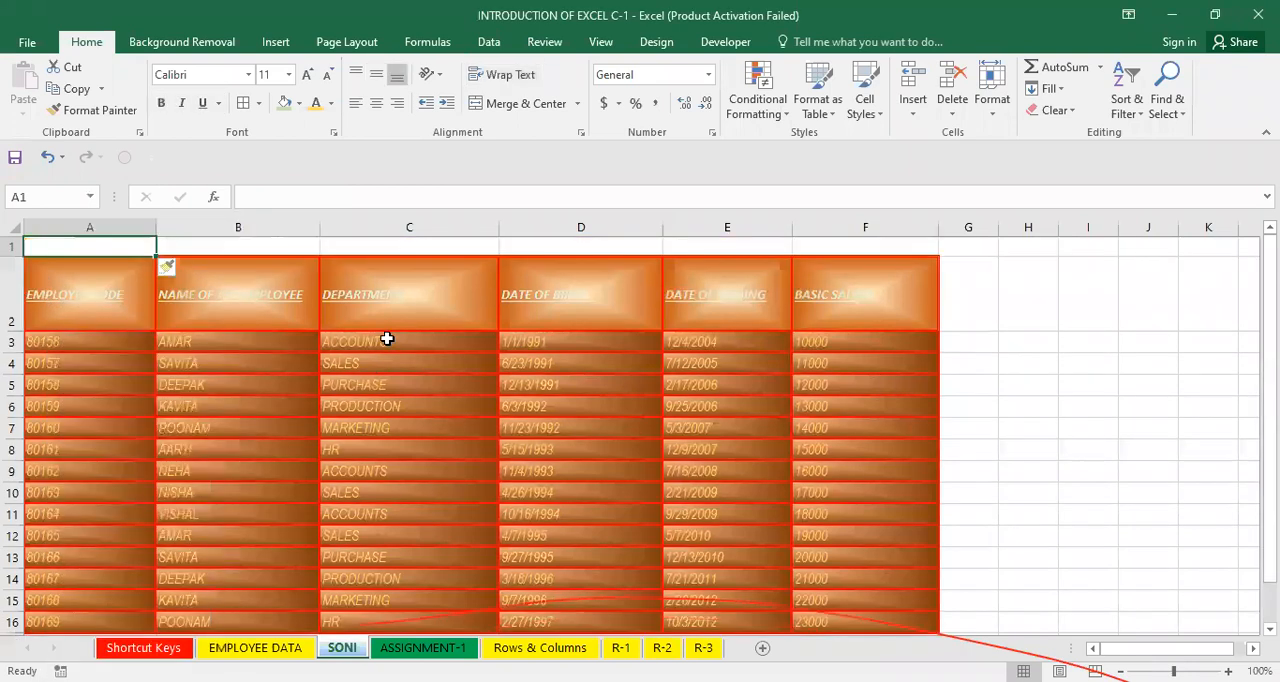
Enter the title EMPLOYEE DATA in cell A1 of the new row.
click(386, 338)
click(121, 252)
text(EMPLOYEE DATA)
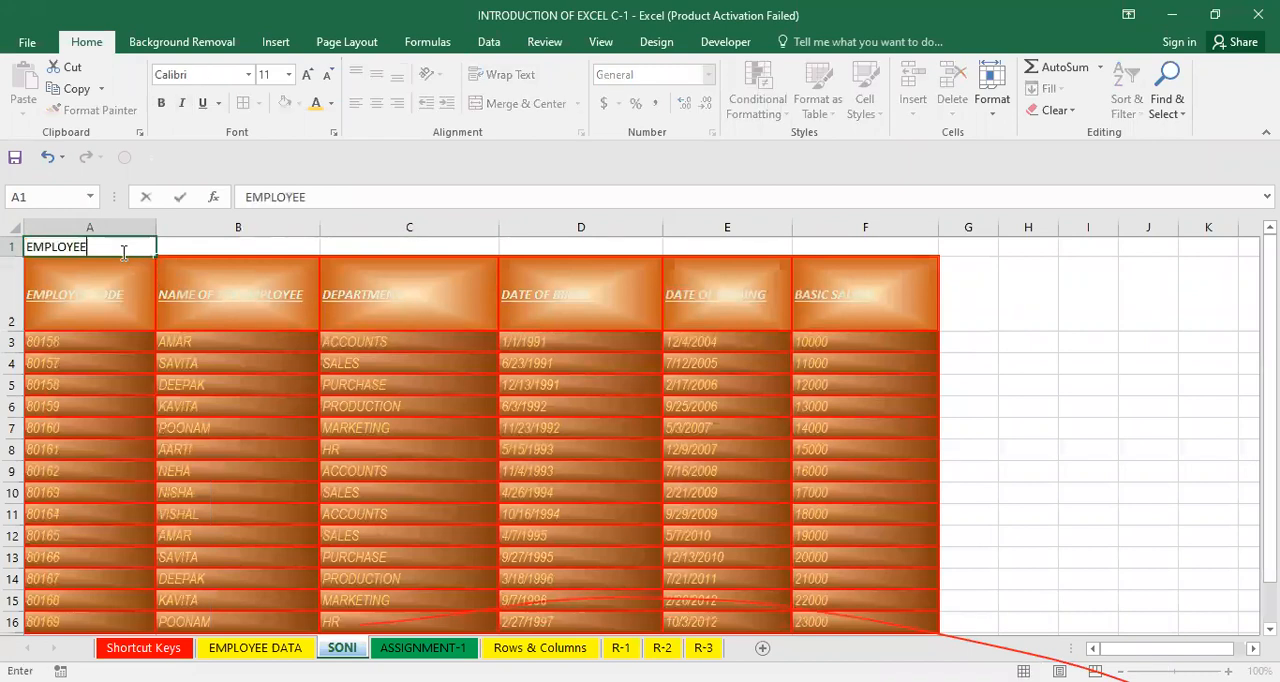
key(Return)
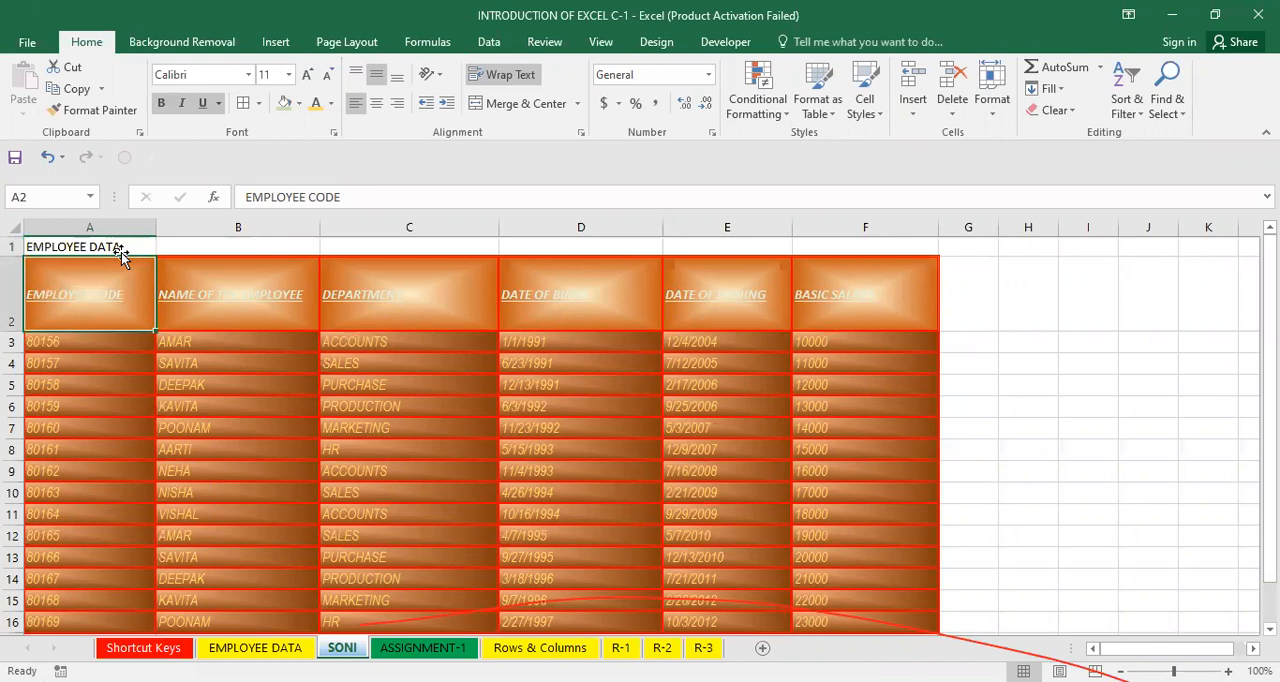
Widen column A slightly so the title fits.
click(286, 340)
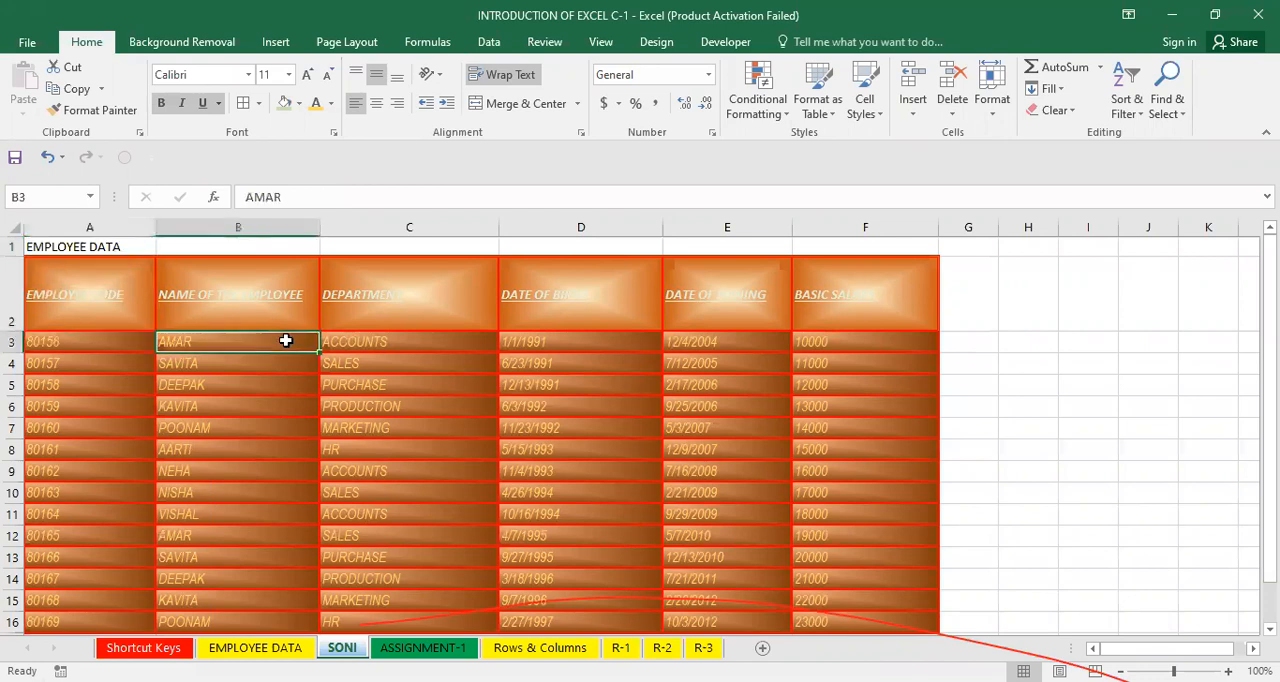
click(128, 244)
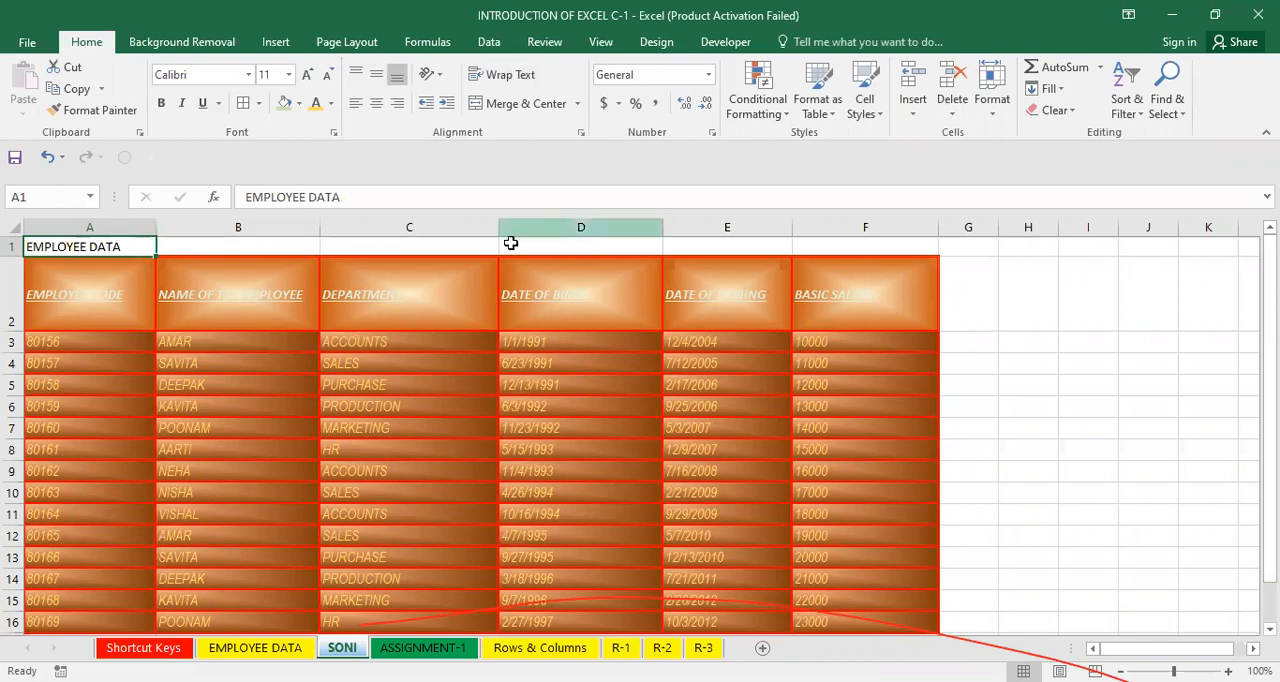
click(479, 241)
click(546, 241)
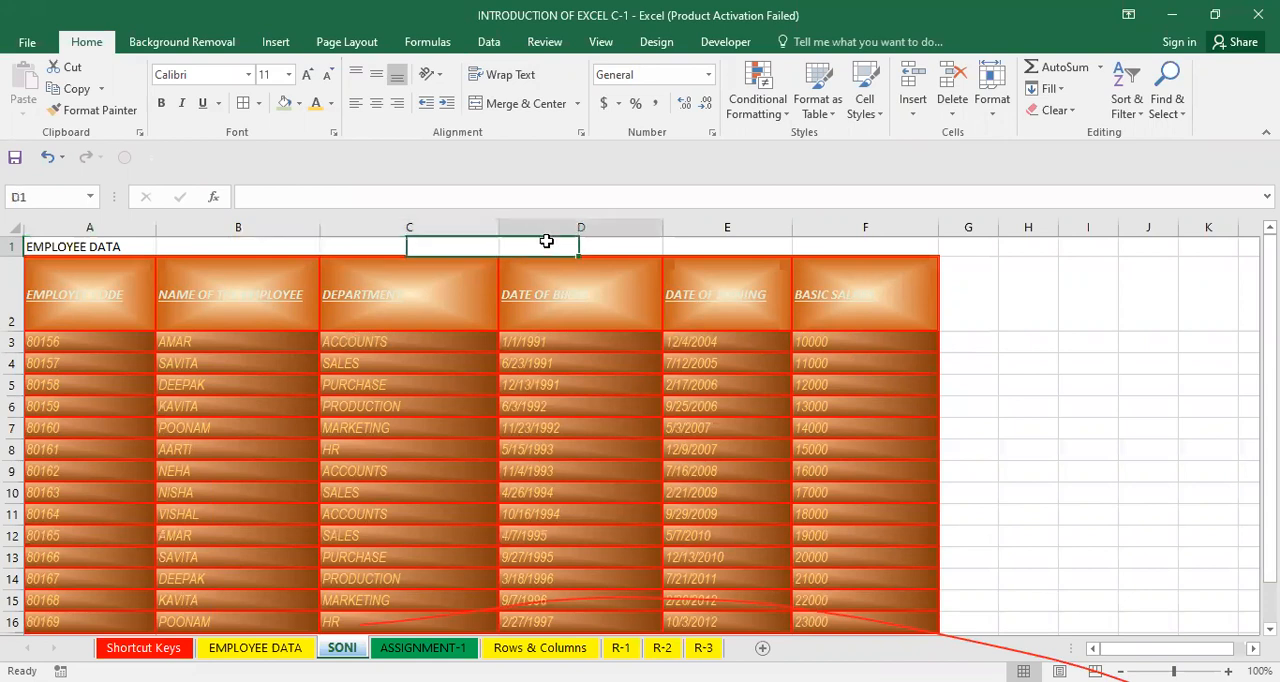
click(745, 250)
click(864, 248)
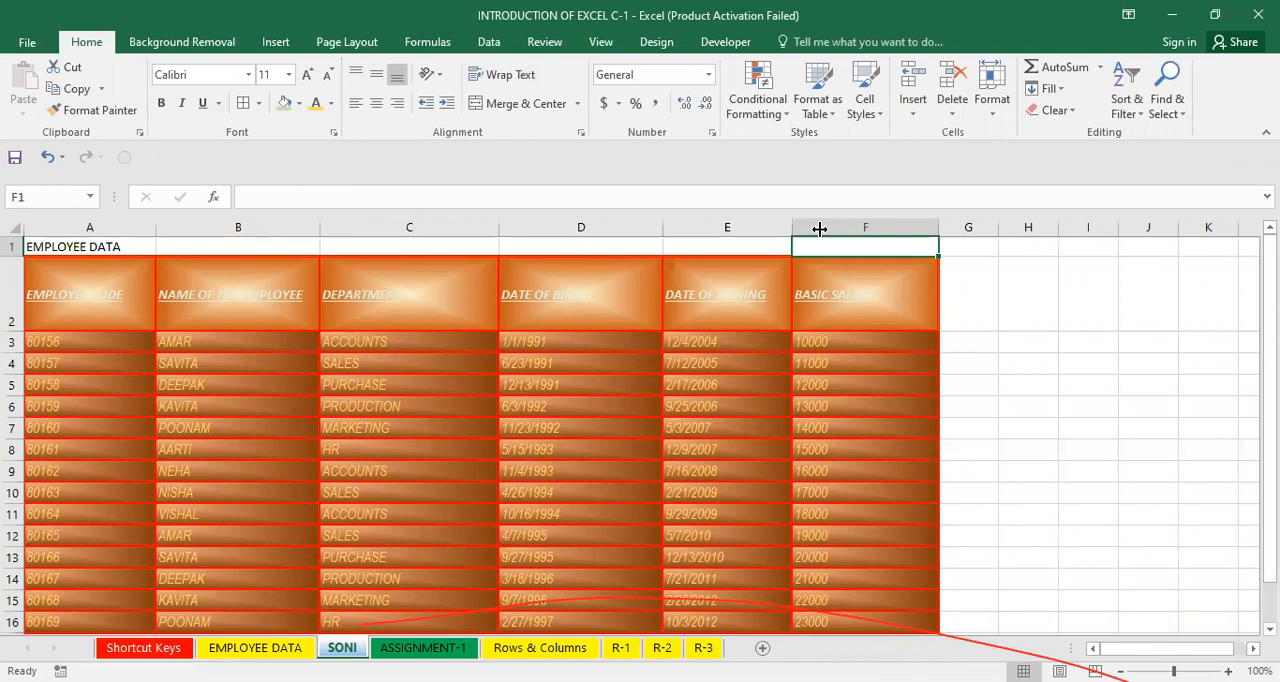
drag(1020, 238, 179, 286)
Type the note MERGE & CENTER into cell H4.
click(621, 349)
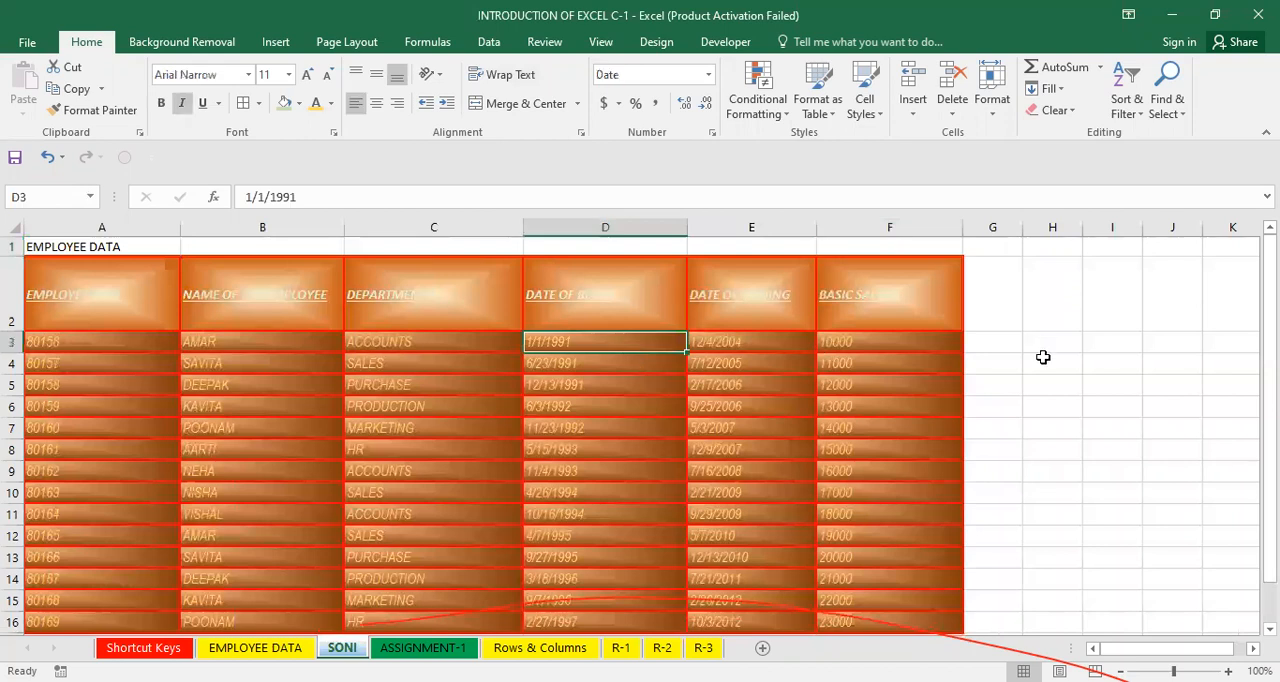
click(1043, 362)
text(MEGE)
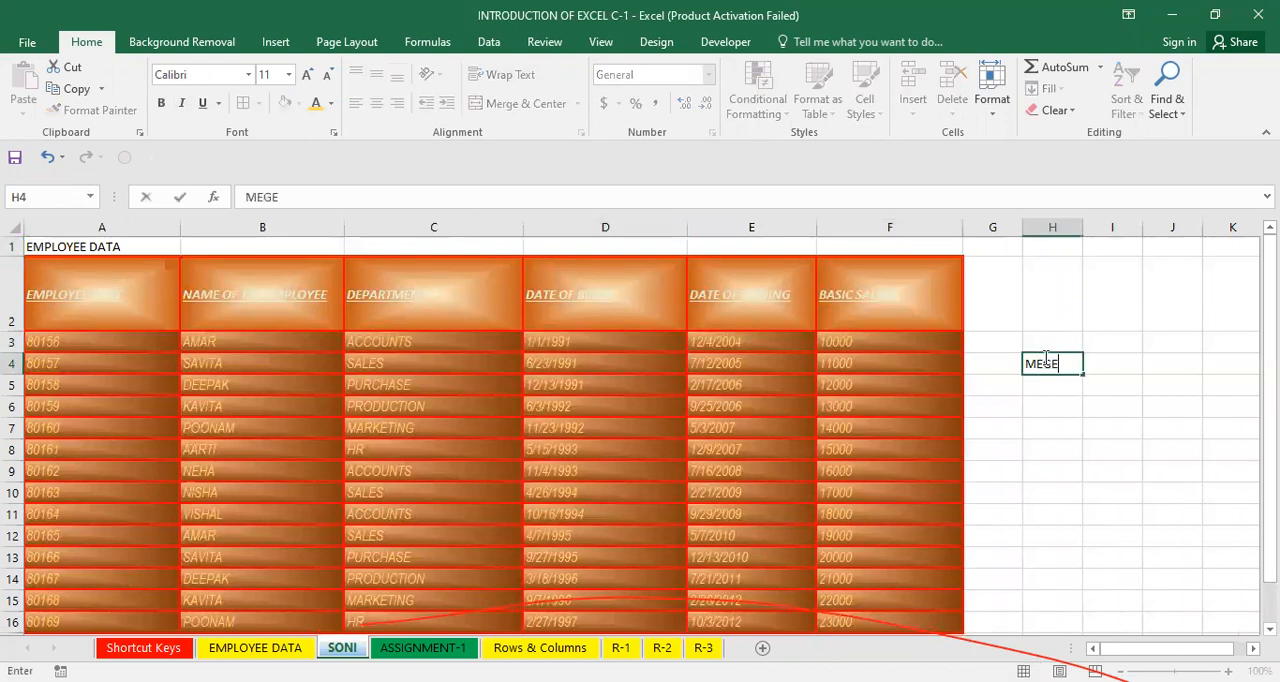
key(BackSpace)
key(BackSpace)
text(RGE & C)
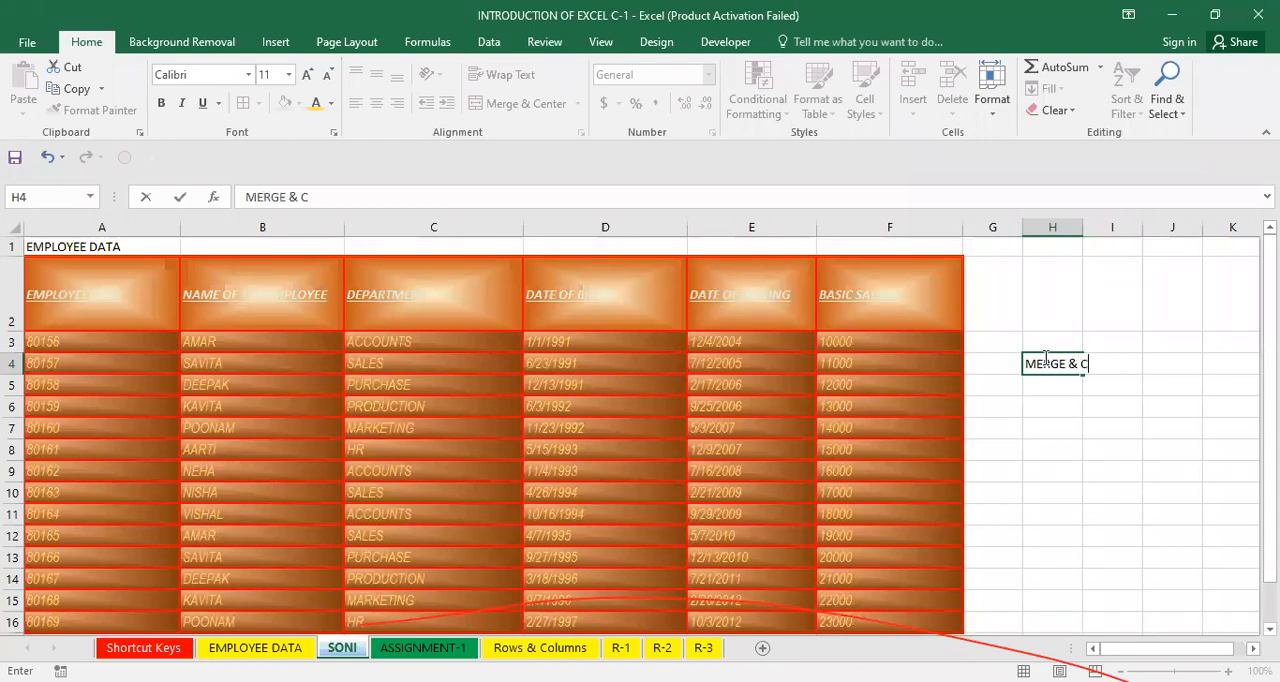
text(ENTER)
key(Return)
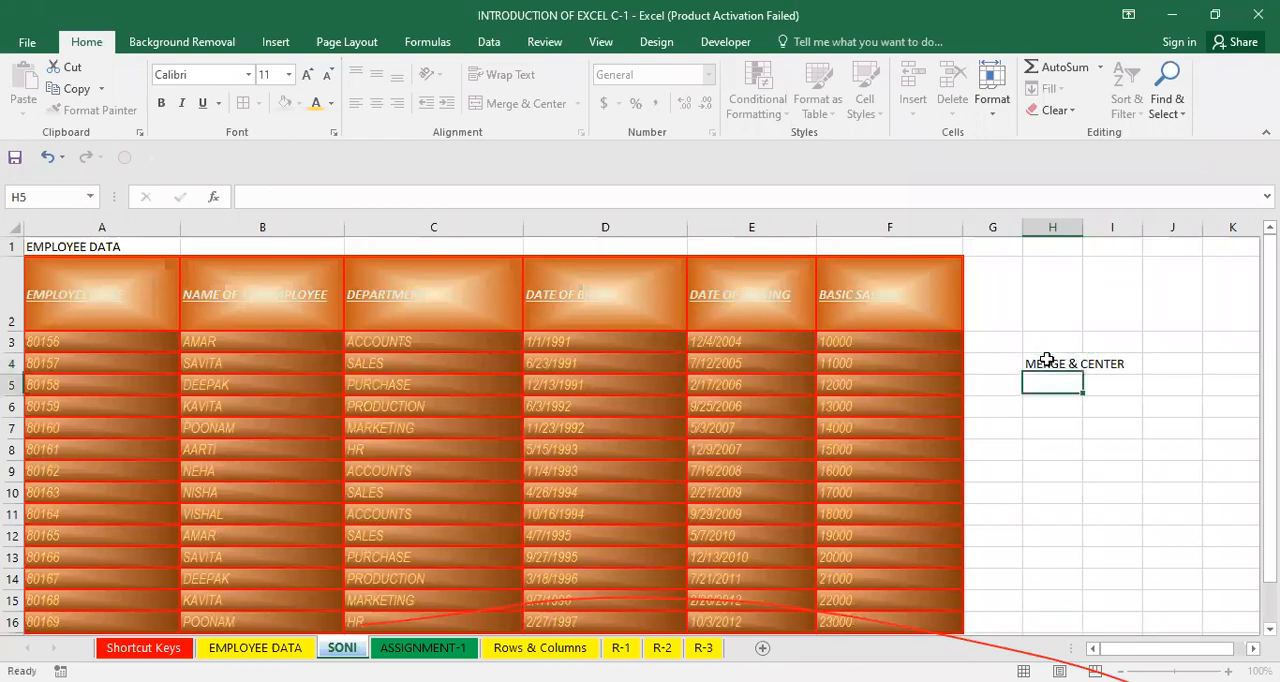
Merge and center the empty cells J3 to J8.
click(1182, 349)
drag(1188, 366, 1195, 452)
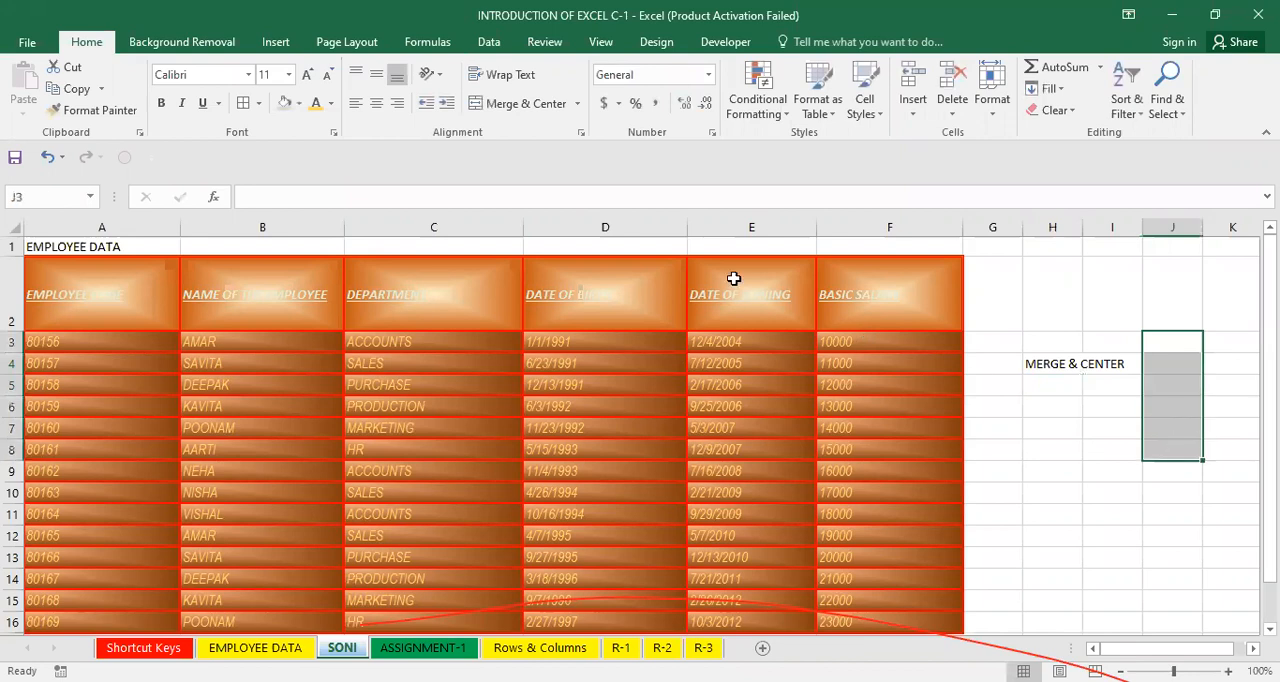
click(513, 103)
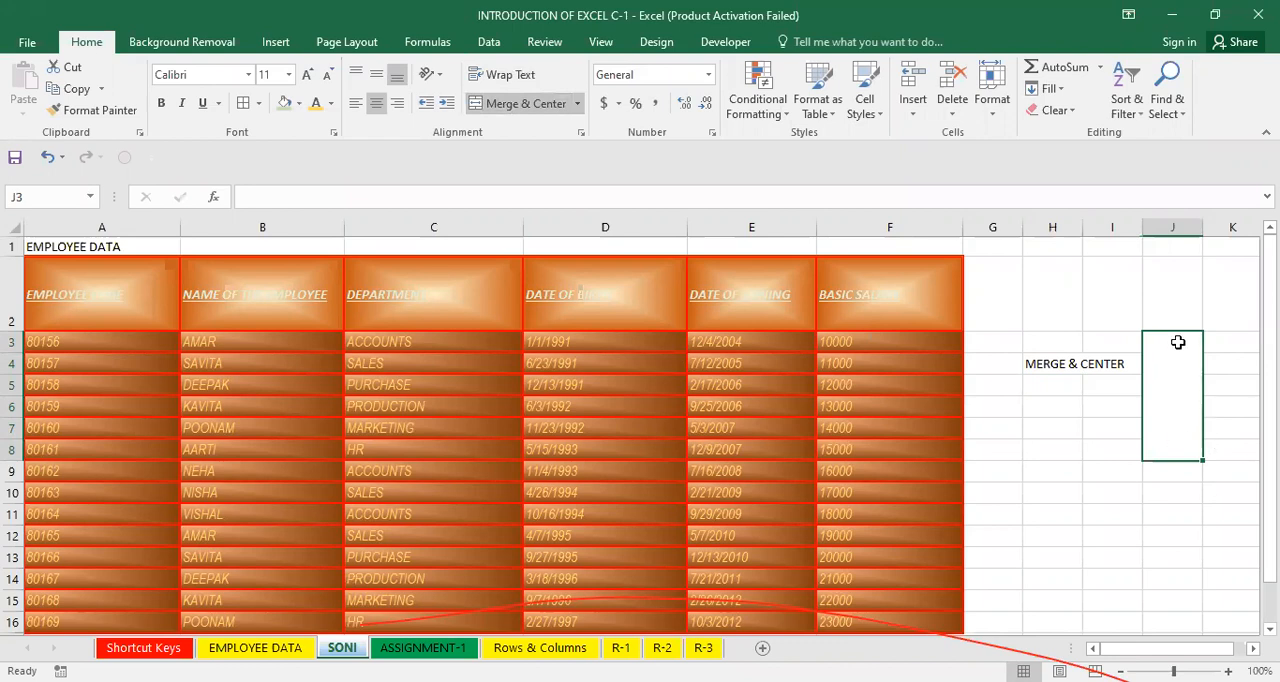
Merge and center the title EMPLOYEE DATA across cells A1 to F1.
click(901, 384)
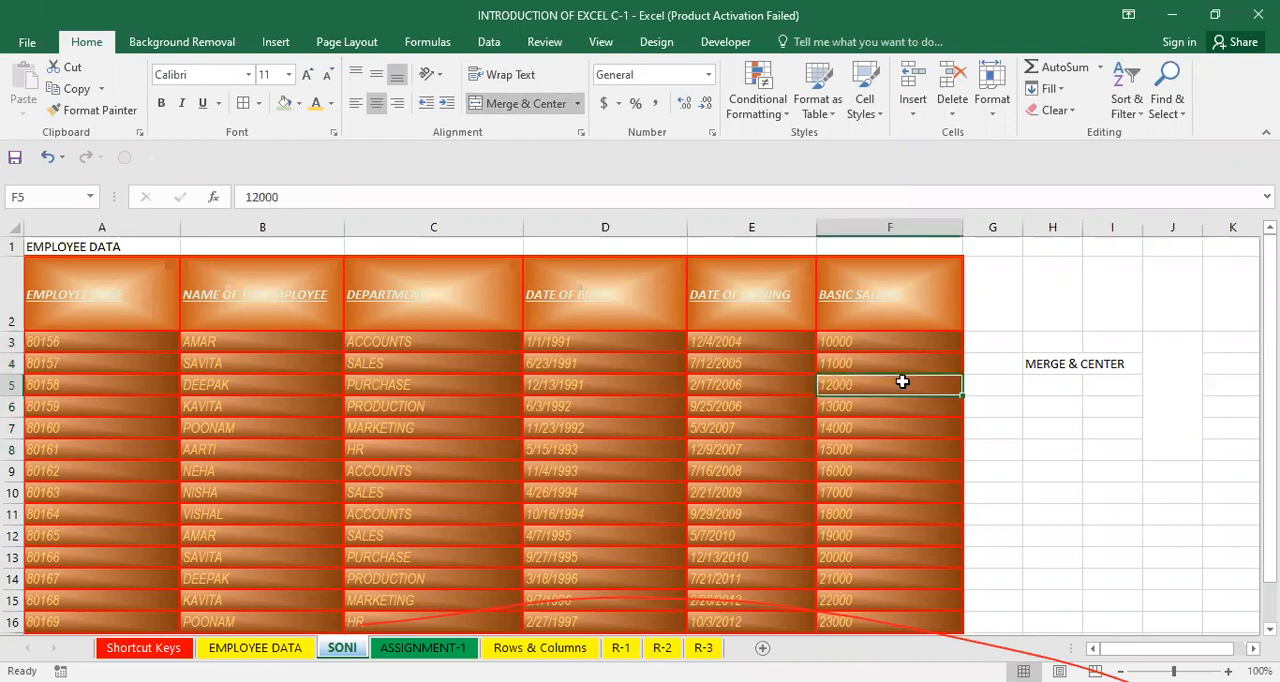
click(1176, 390)
click(846, 483)
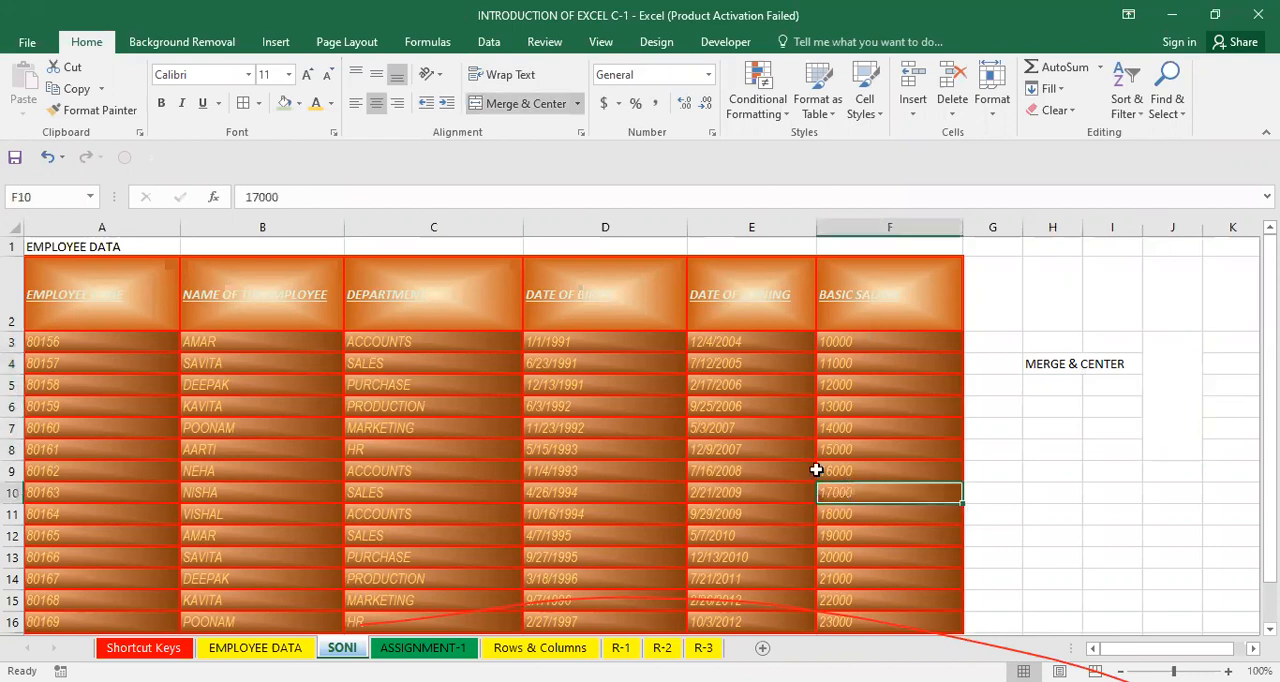
drag(126, 243, 726, 251)
key(shift+Right)
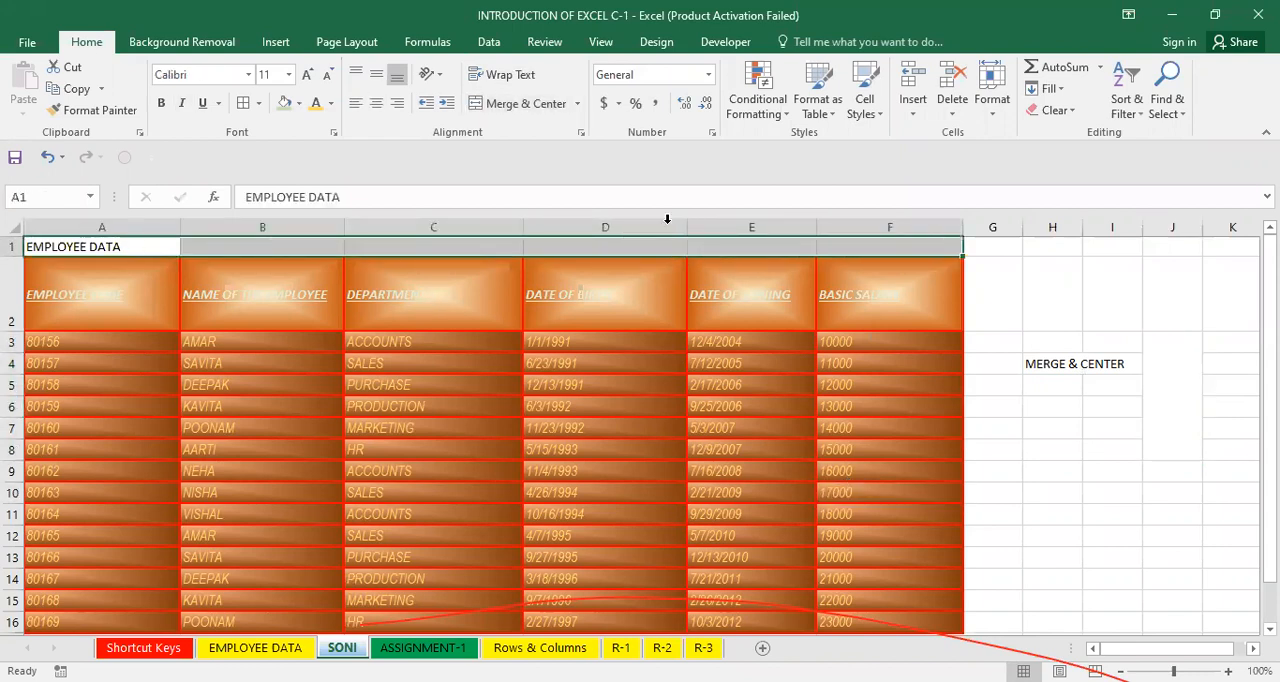
key(alt+h)
key(m)
key(c)
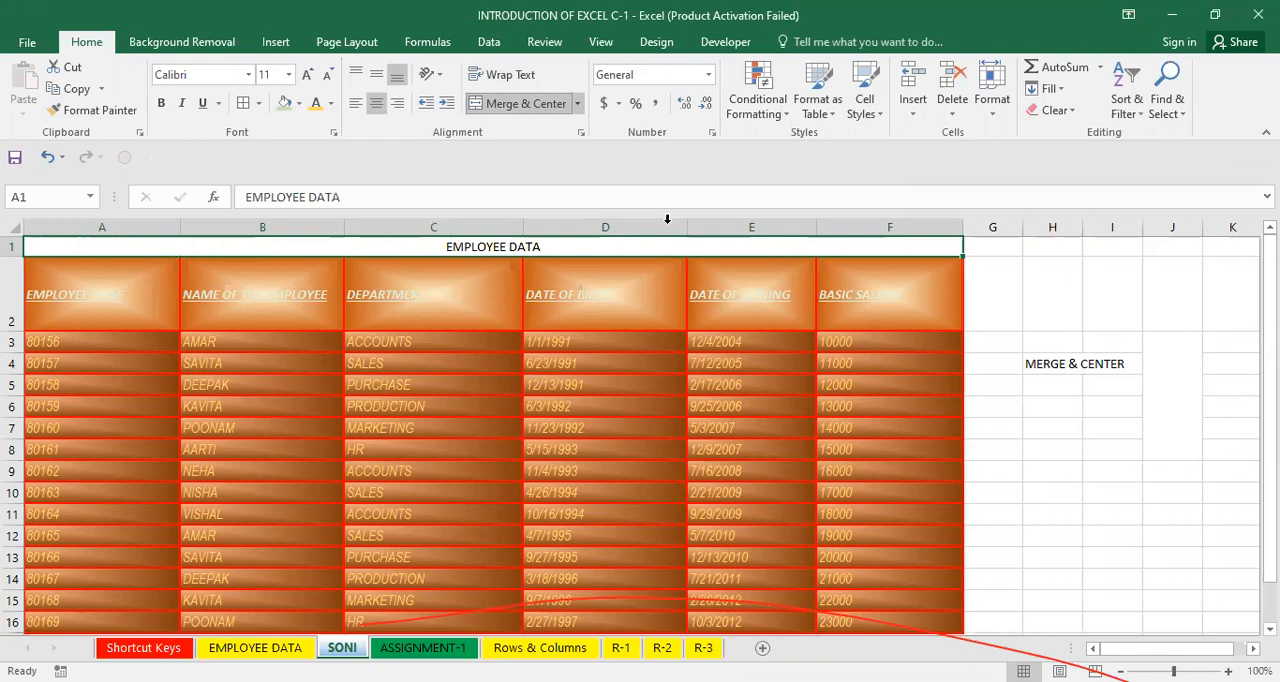
Copy the DATE OF BIRTH header cell's formatting onto the merged title row with Format Painter.
click(494, 376)
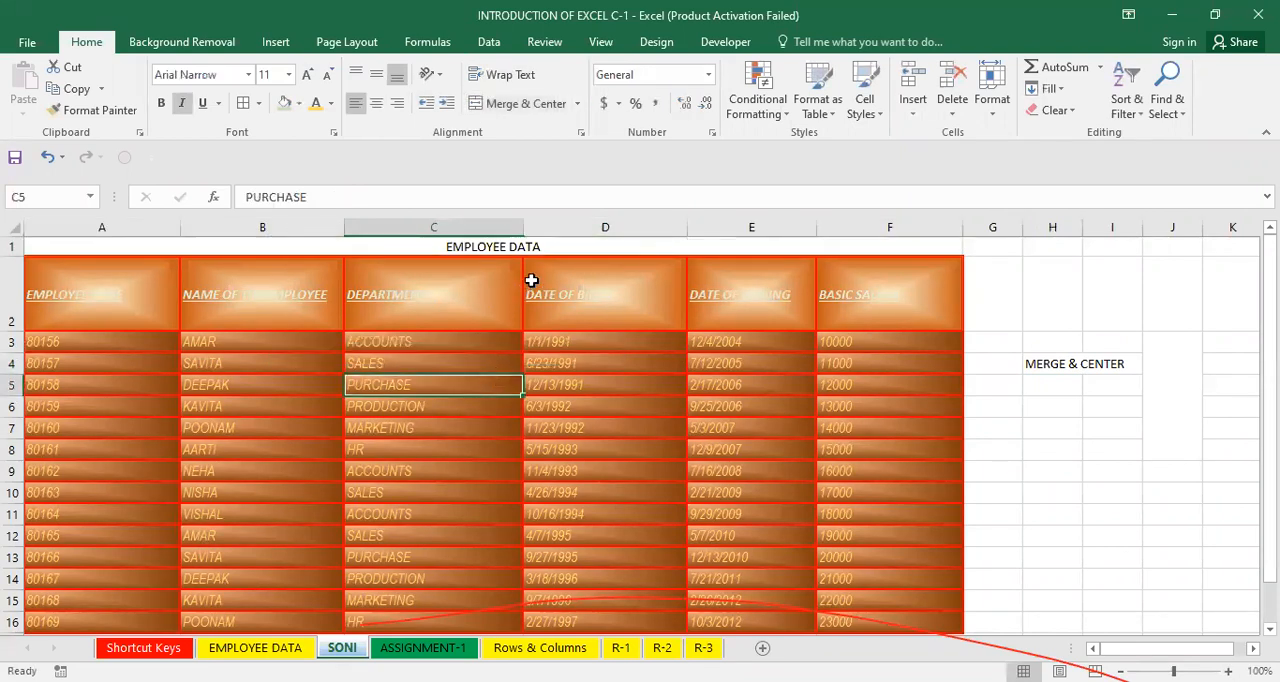
click(528, 249)
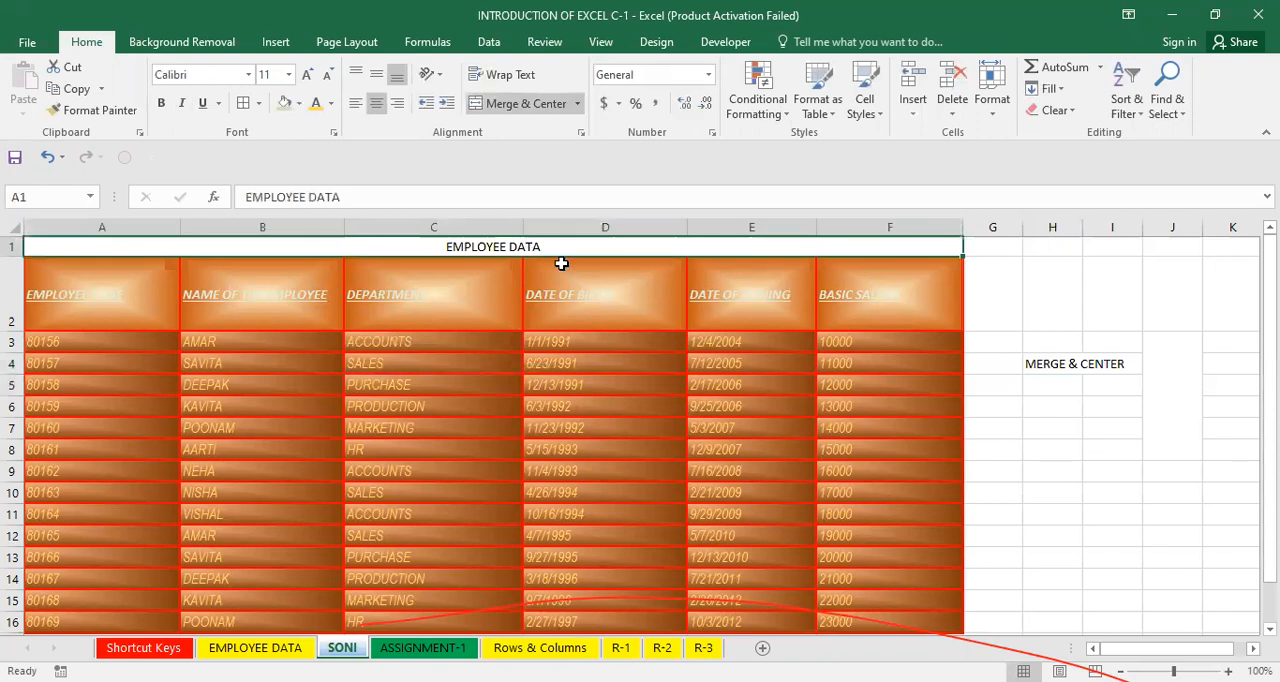
click(534, 312)
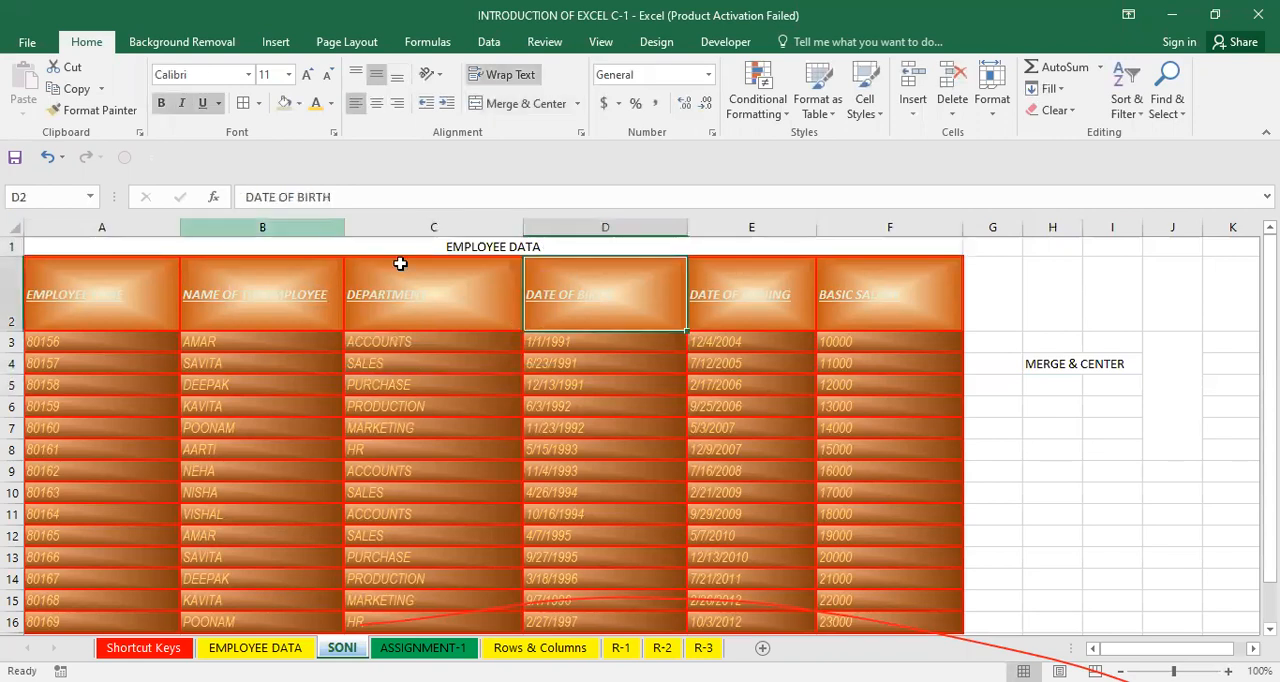
click(119, 109)
click(227, 245)
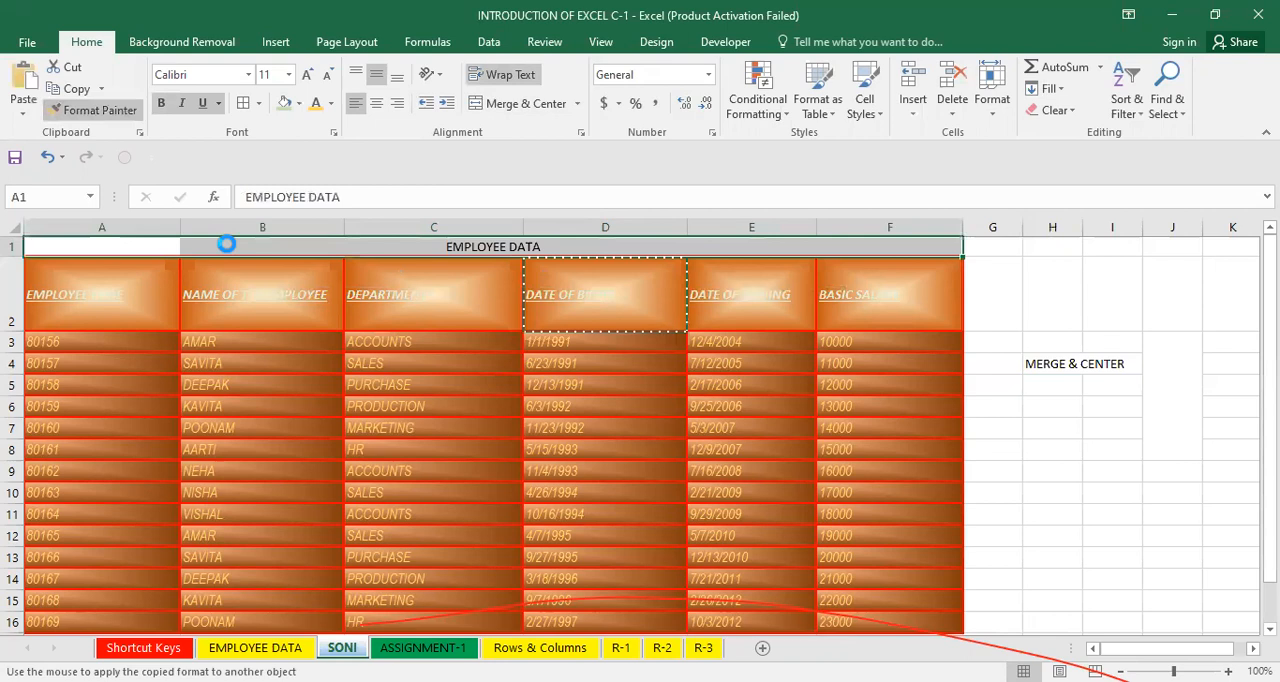
click(480, 100)
click(423, 407)
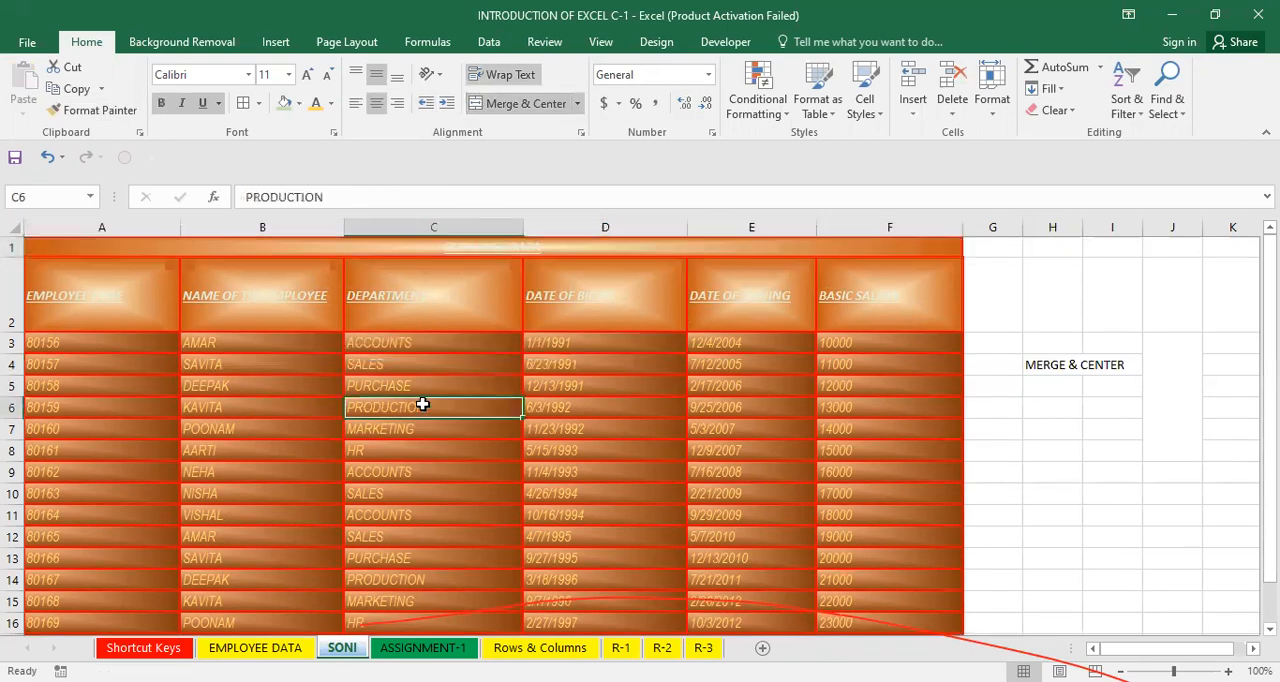
Set the title's font colour to blue and enlarge it to 22 pt.
click(480, 246)
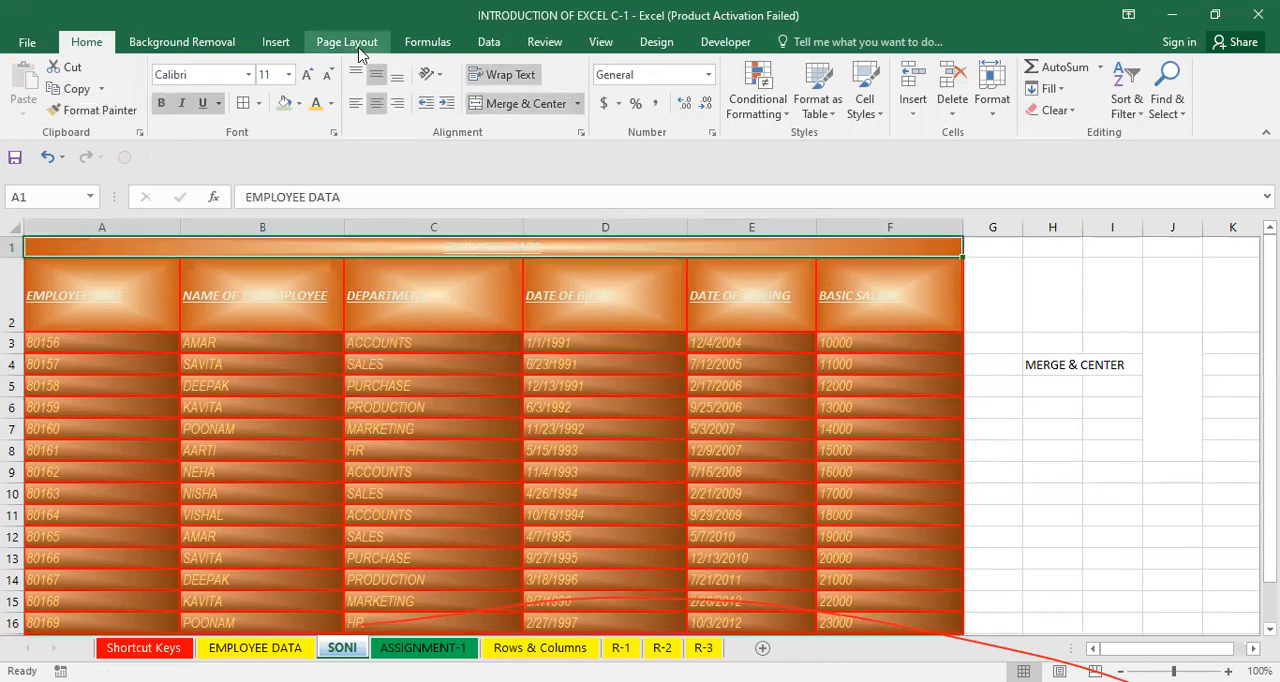
click(331, 103)
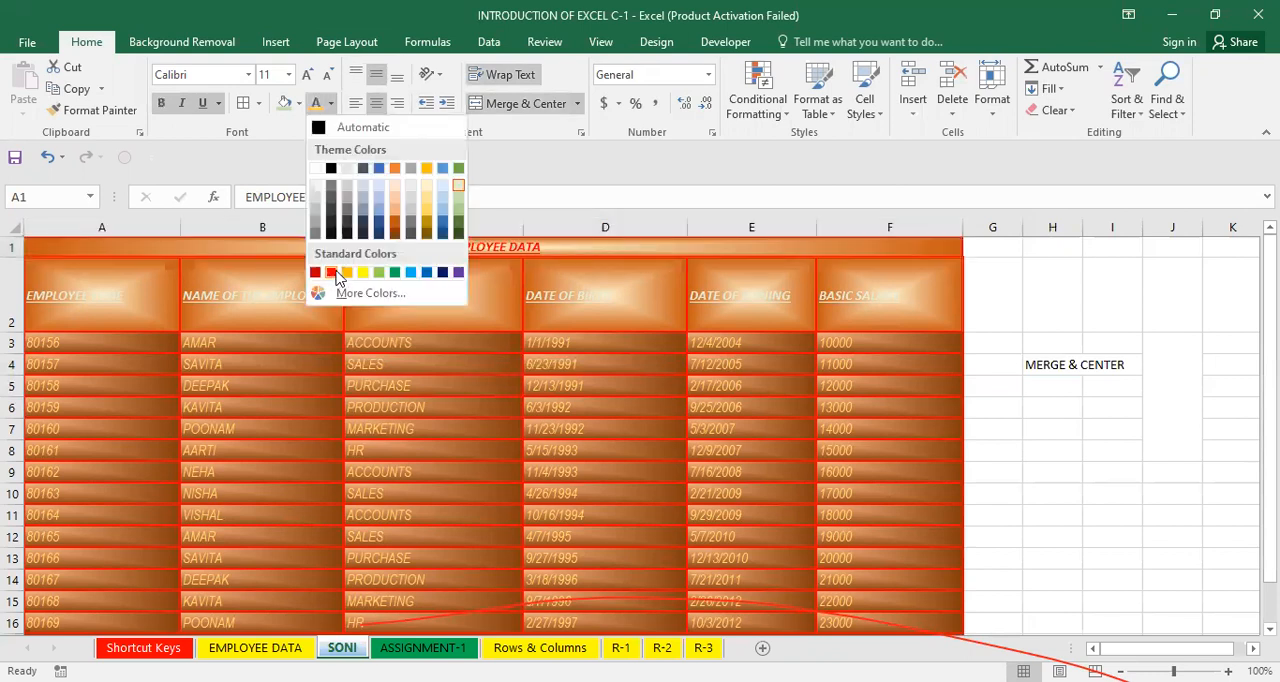
click(414, 274)
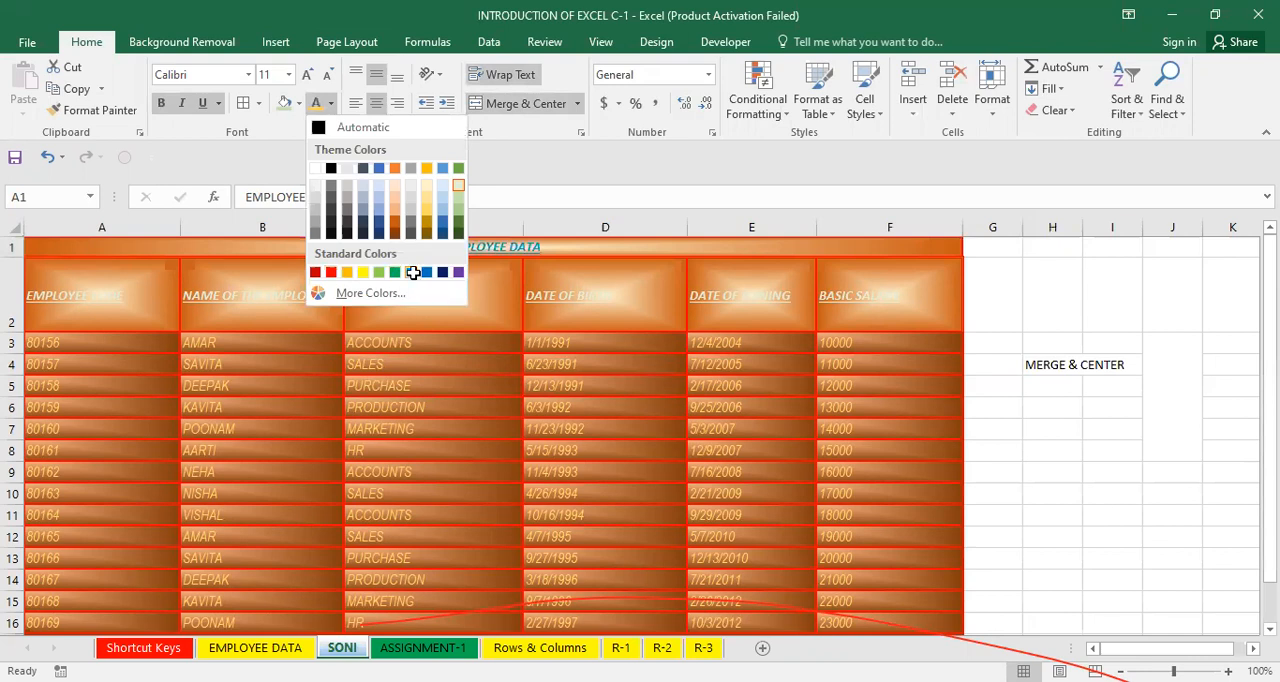
click(303, 72)
click(303, 72)
click(303, 72)
click(303, 72)
click(303, 72)
click(303, 72)
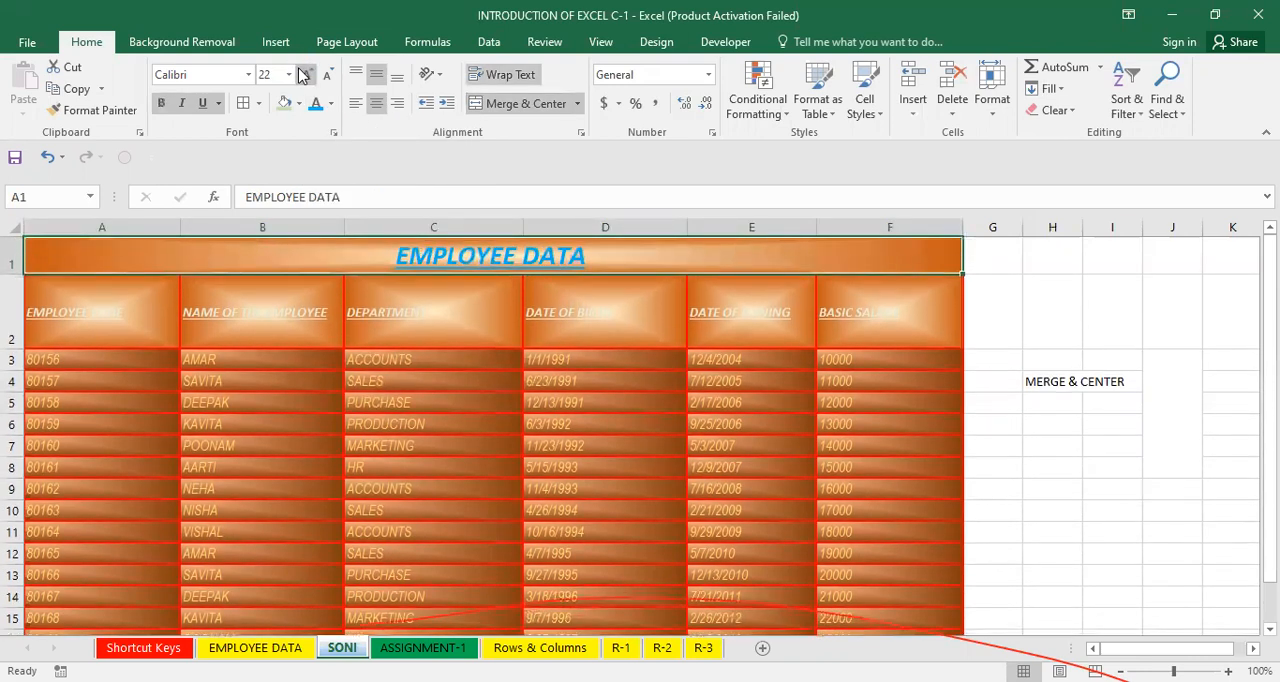
Increase the font size of the header row A2 to F2 to 14 pt.
click(146, 290)
key(ctrl+shift+Right)
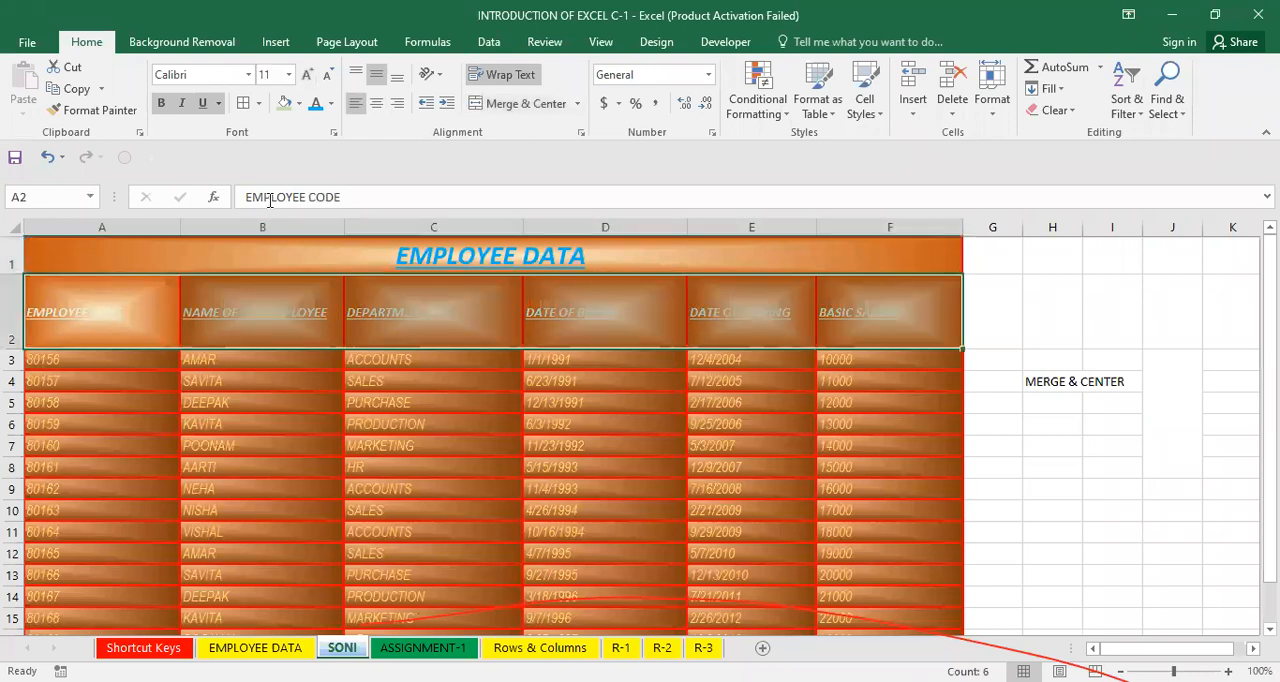
click(307, 75)
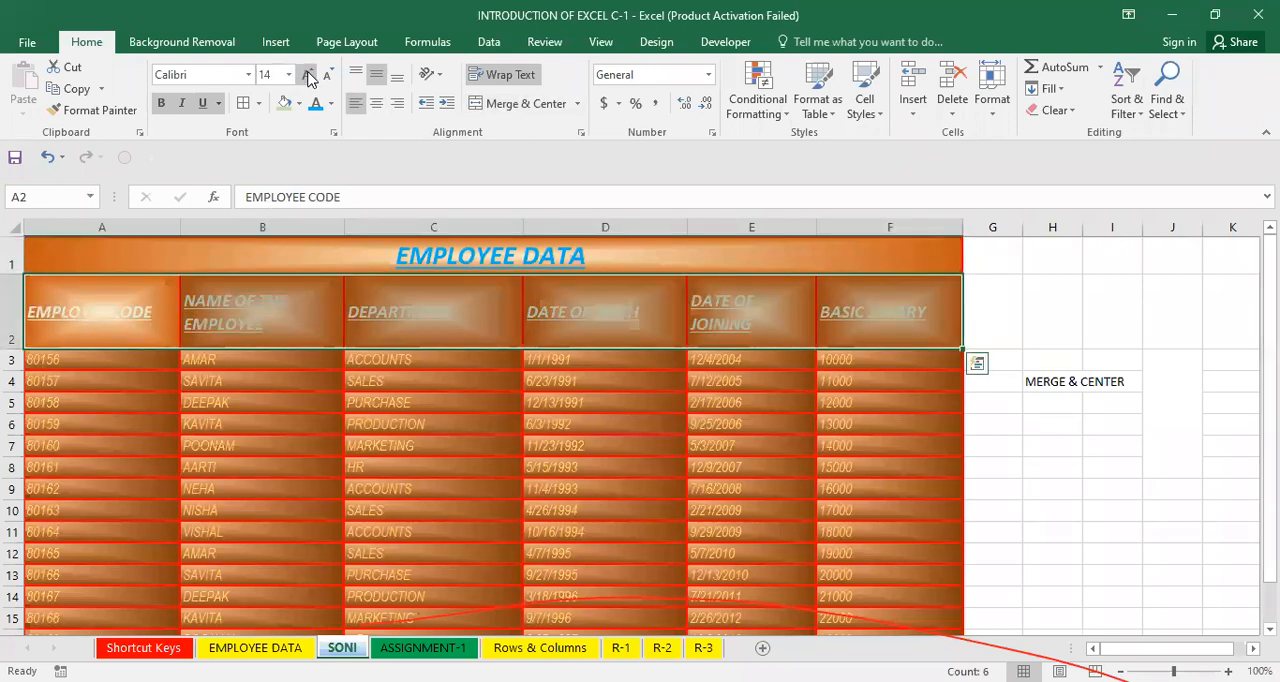
click(316, 381)
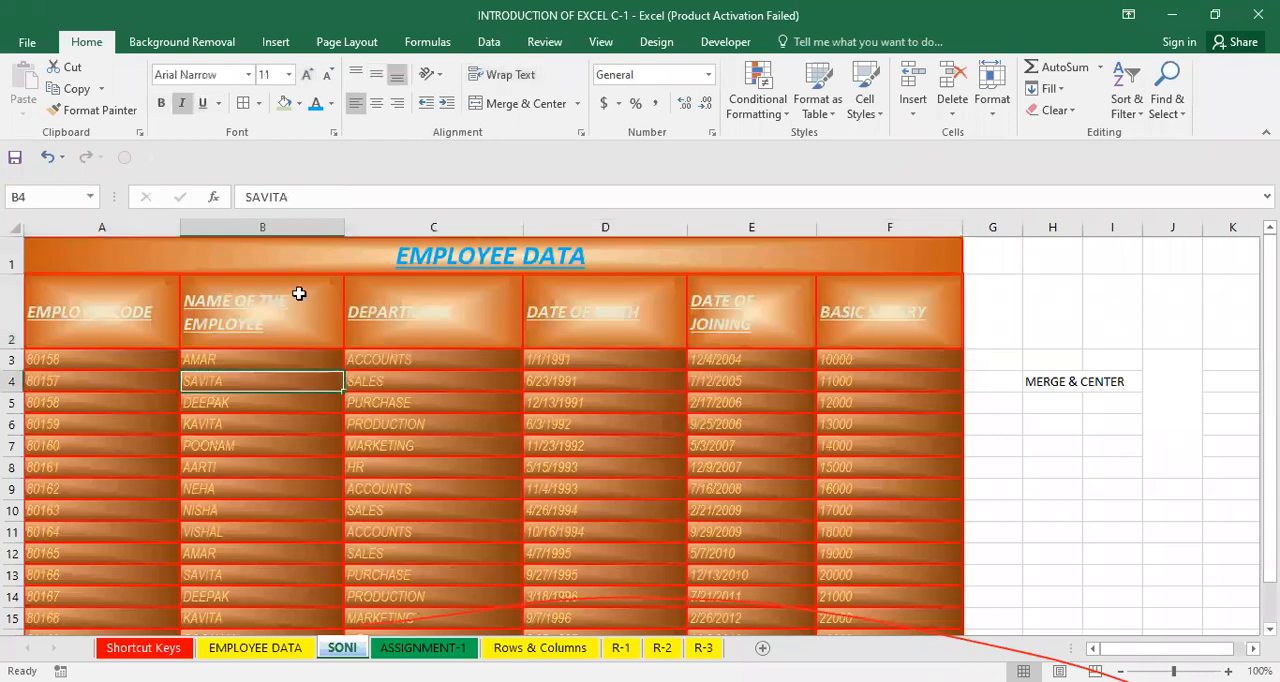
click(417, 308)
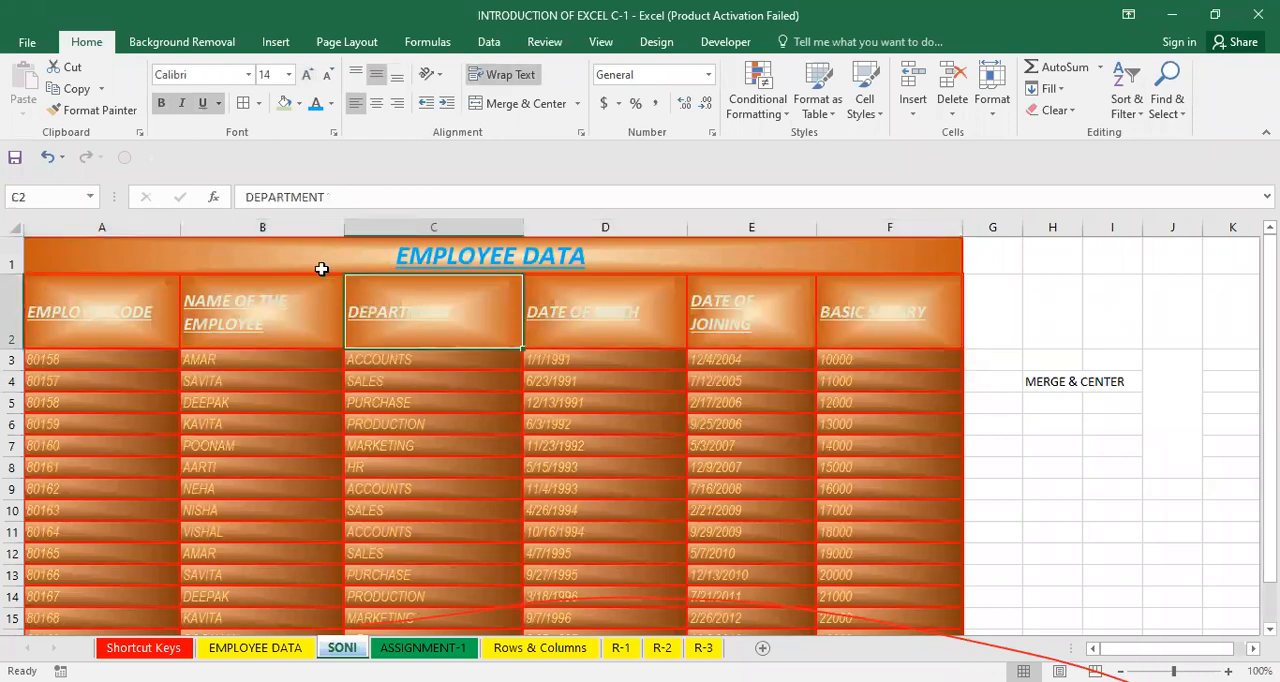
drag(378, 260, 453, 574)
click(453, 511)
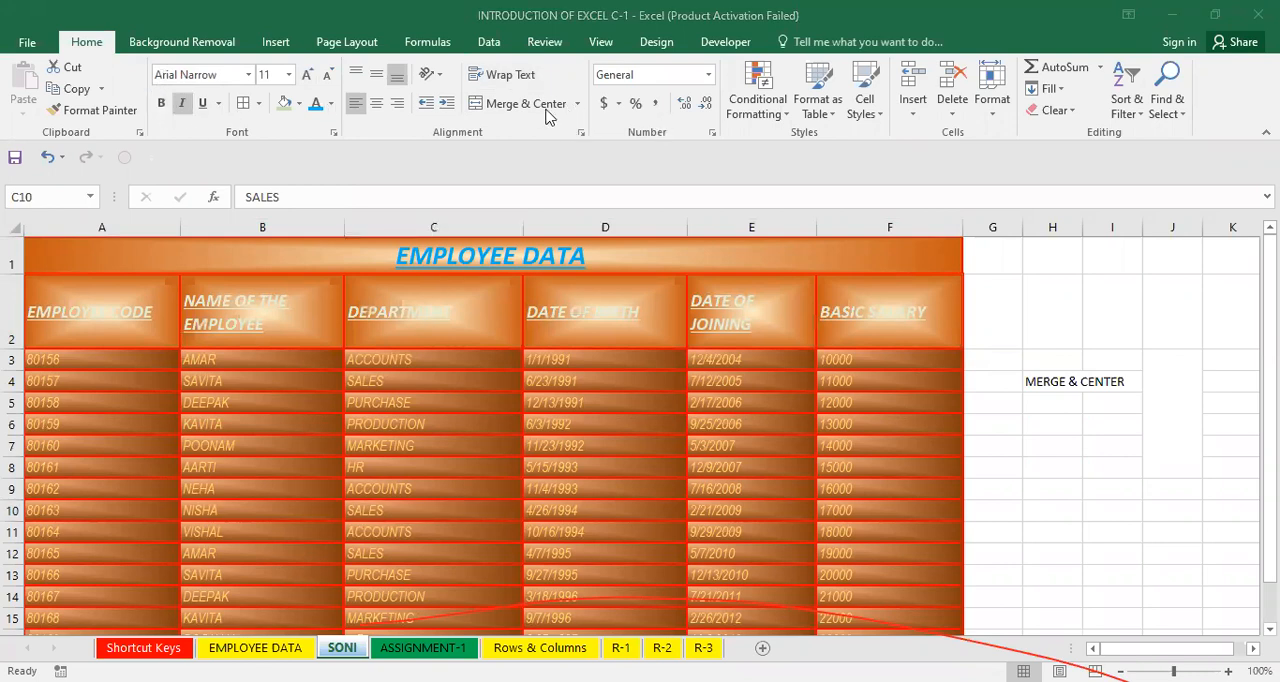
click(428, 445)
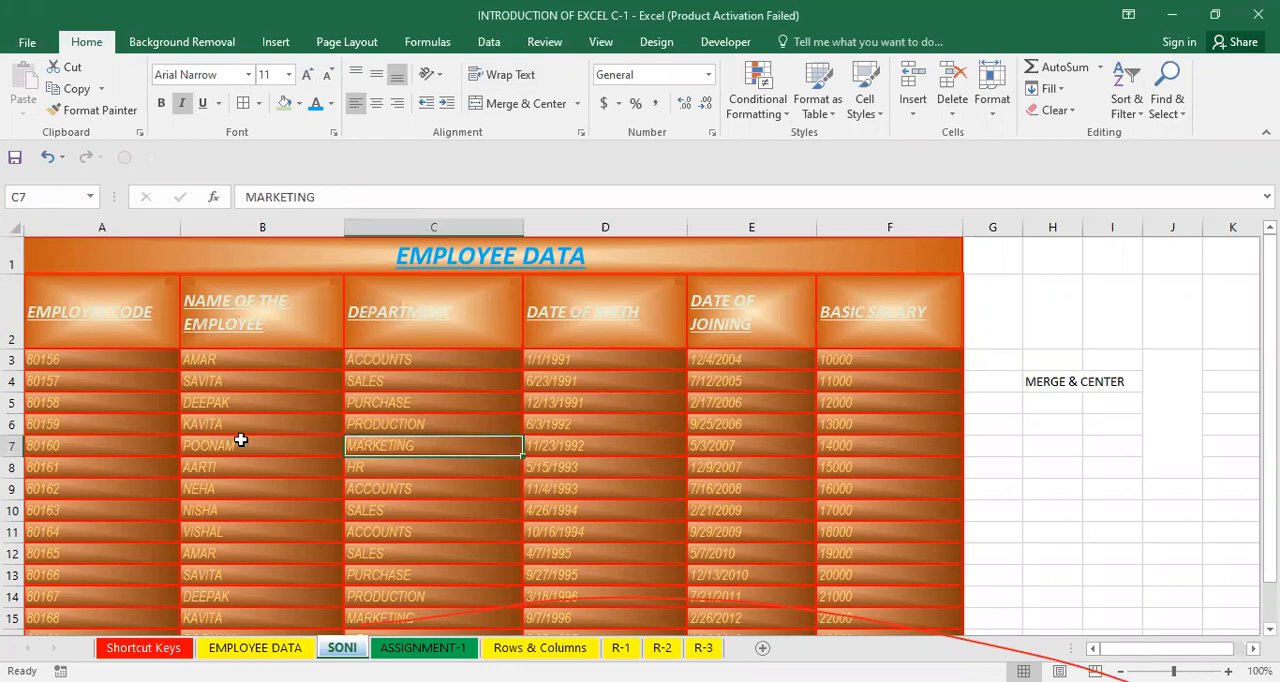
click(110, 312)
drag(315, 319, 851, 289)
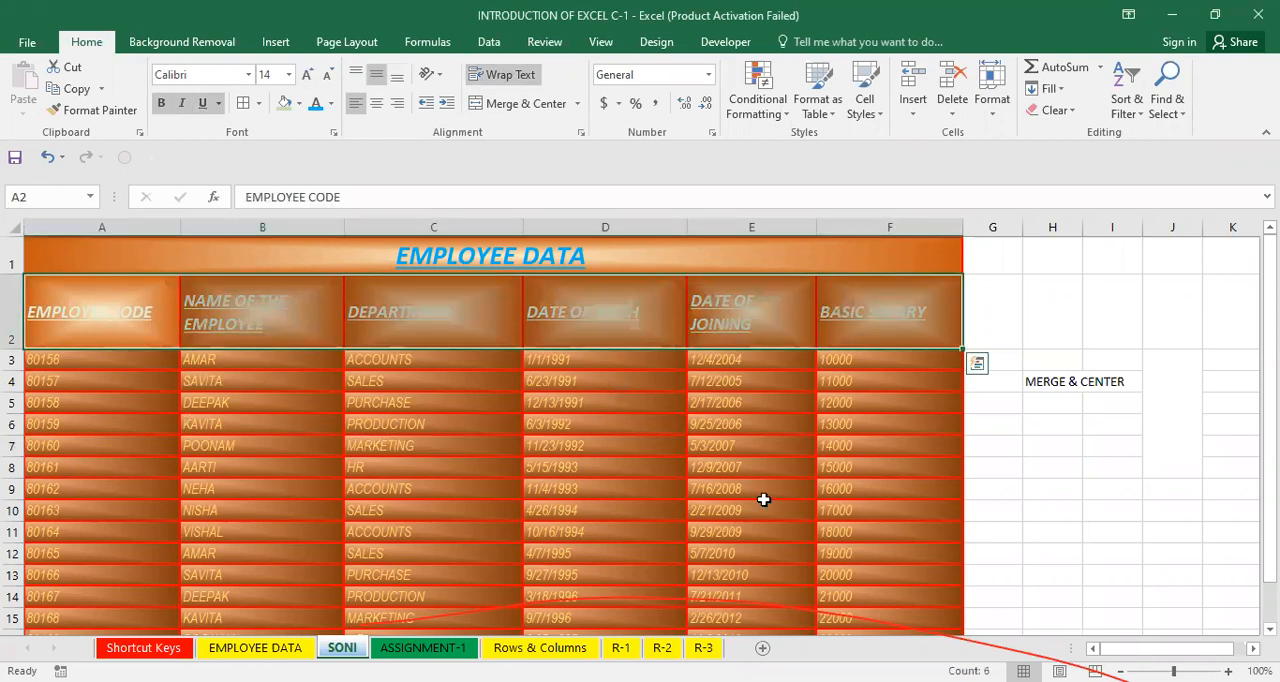
click(763, 505)
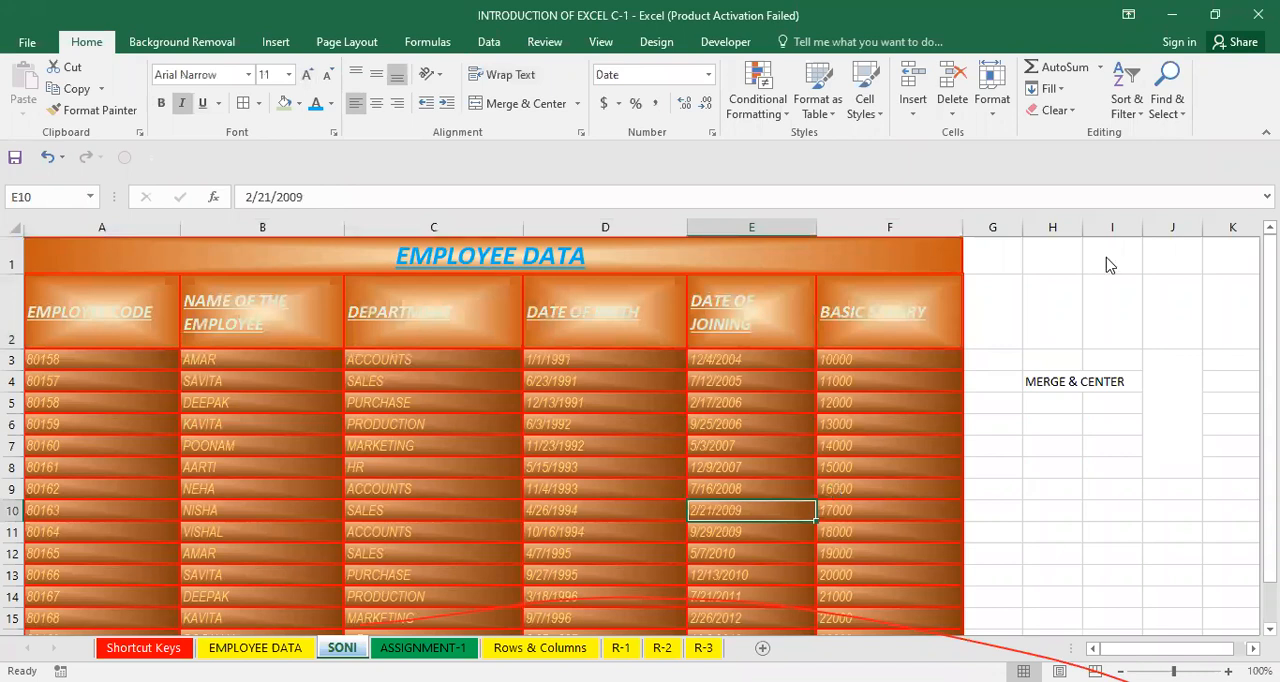
click(600, 488)
drag(200, 381, 649, 449)
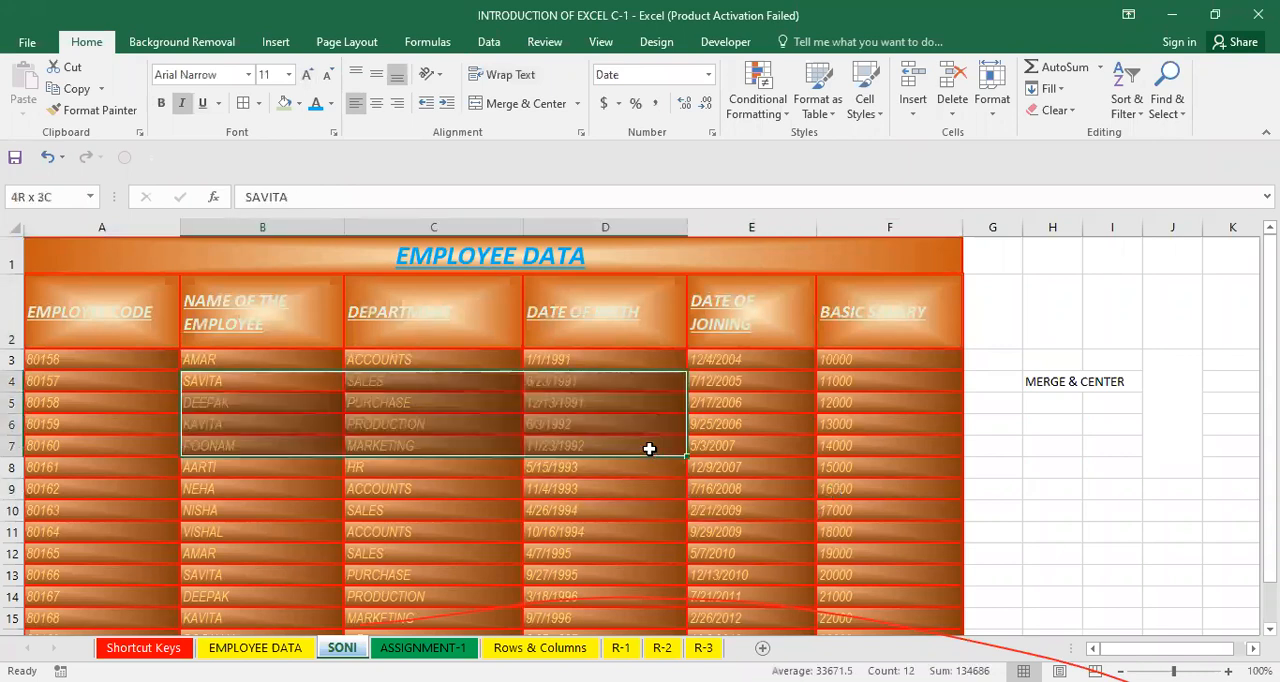
click(794, 416)
click(668, 396)
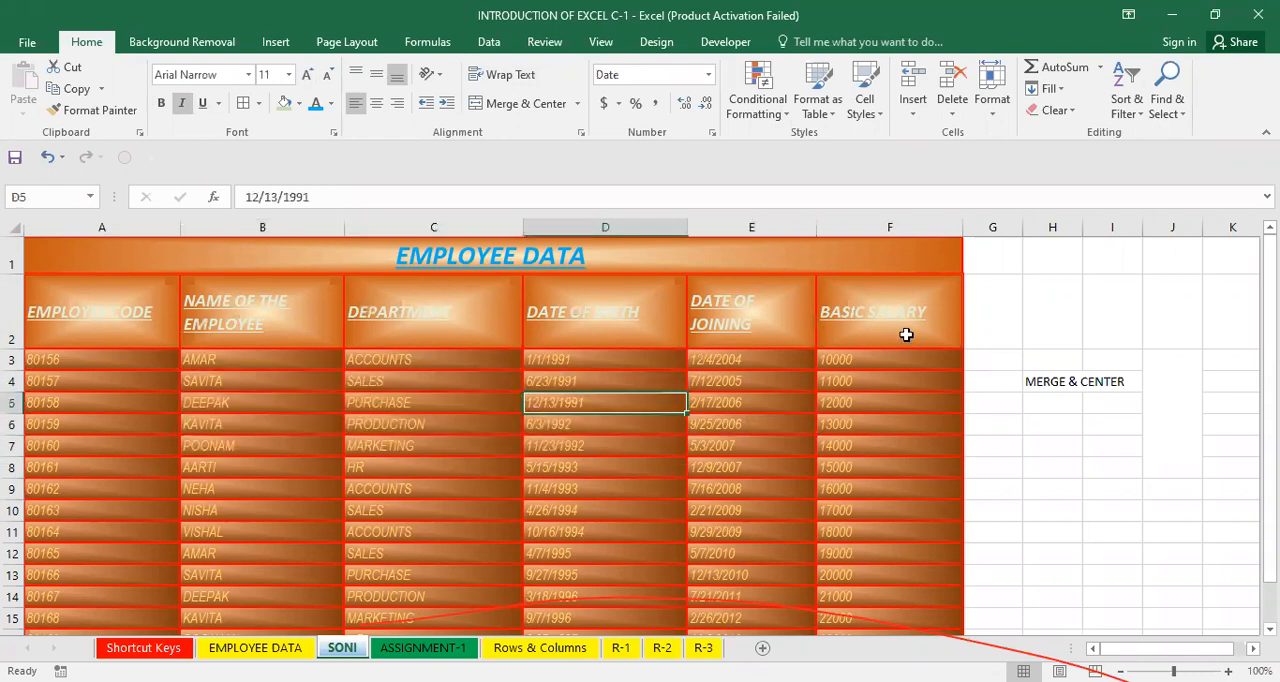
click(750, 386)
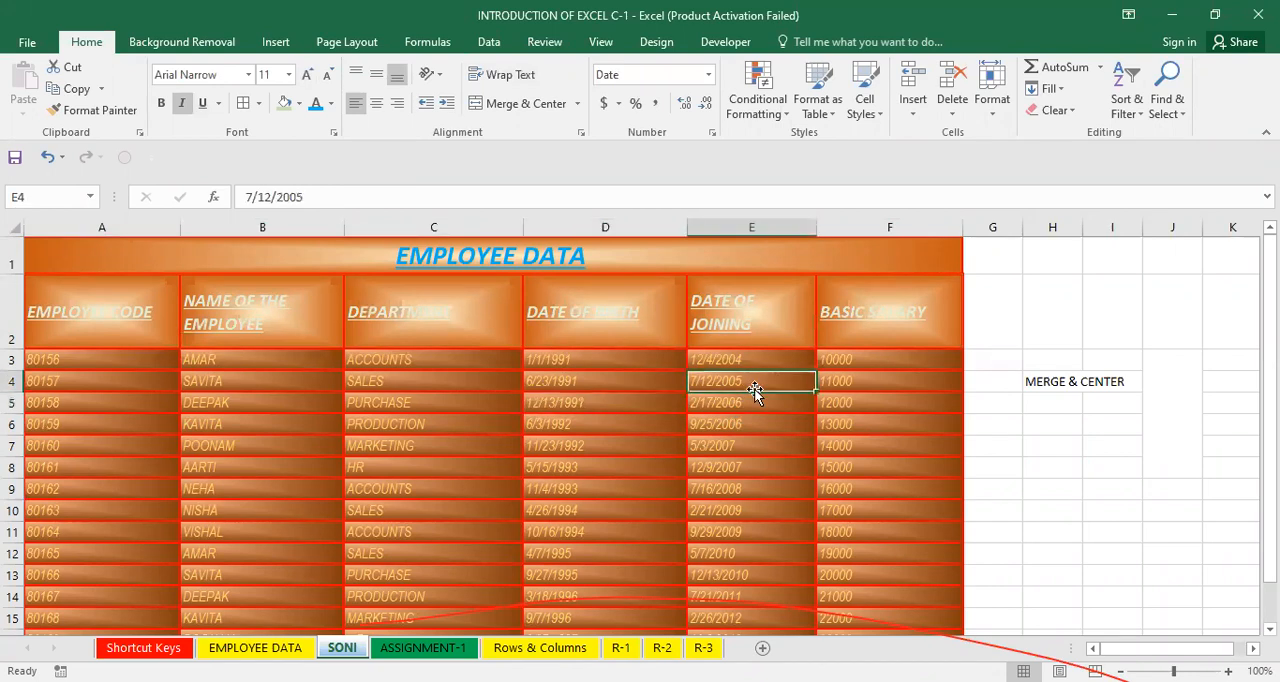
Select the whole sheet, left-align all contents, and then center-align them instead.
key(ctrl+a)
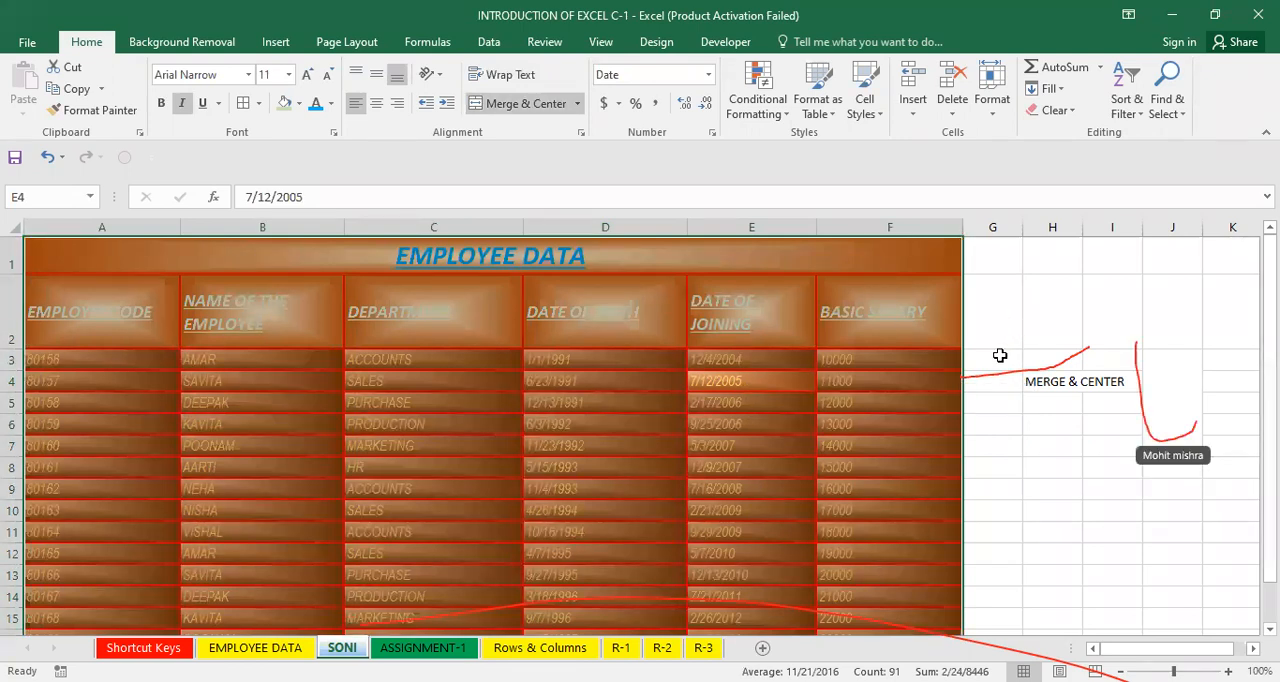
key(alt)
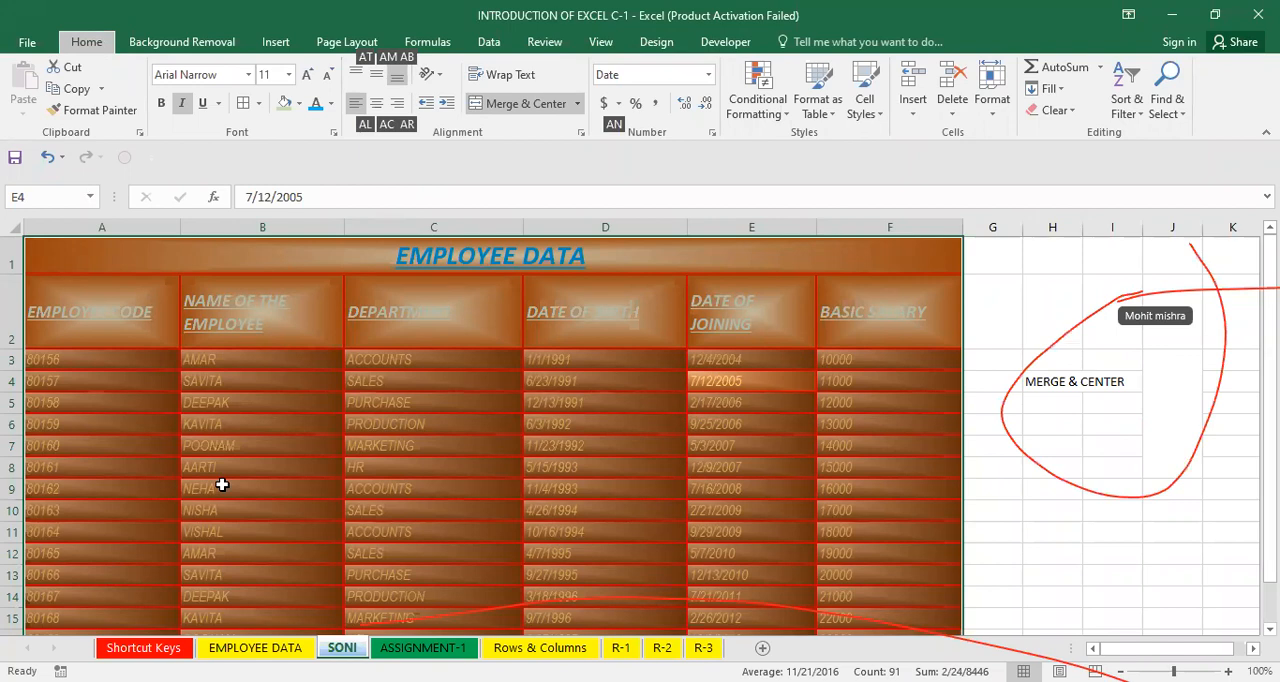
key(a)
key(l)
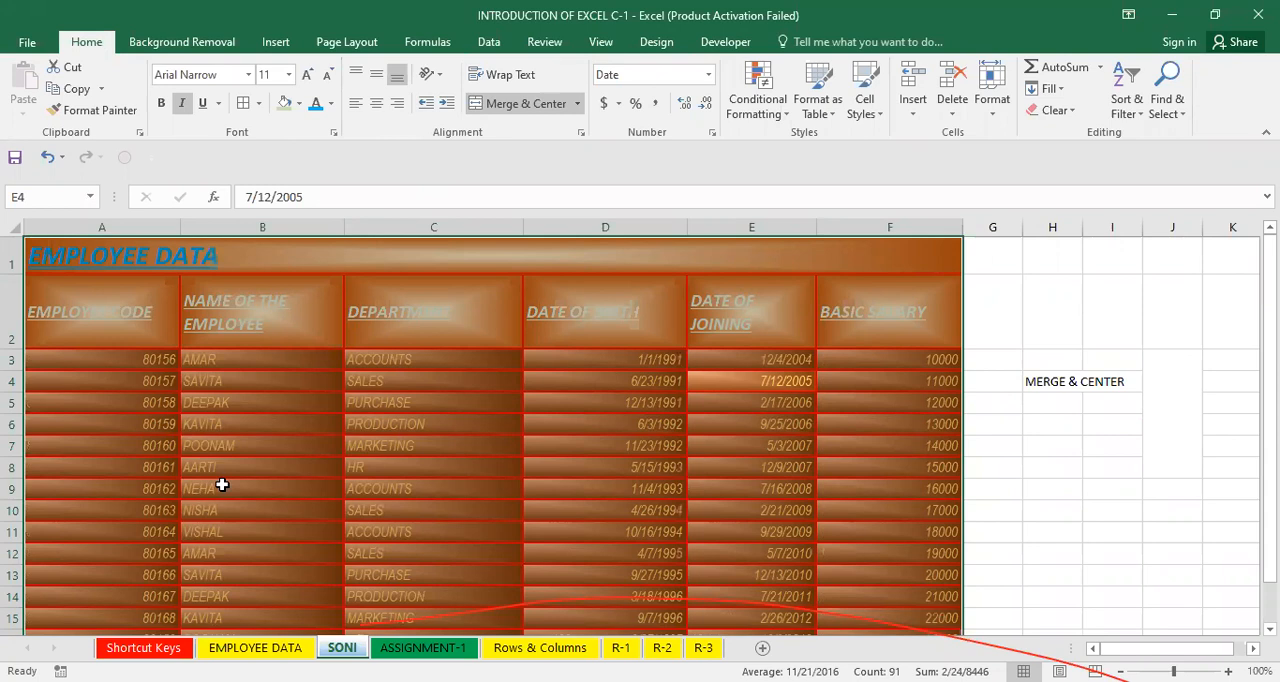
key(alt+h)
key(a)
key(c)
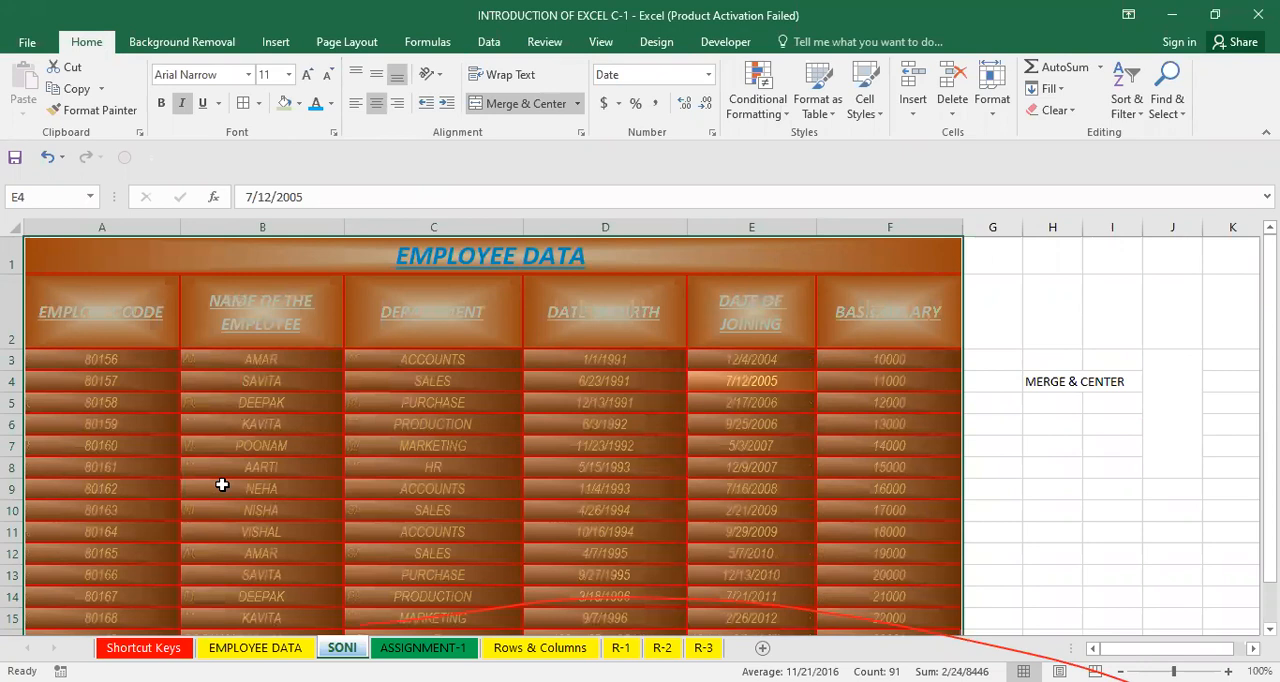
key(alt+a)
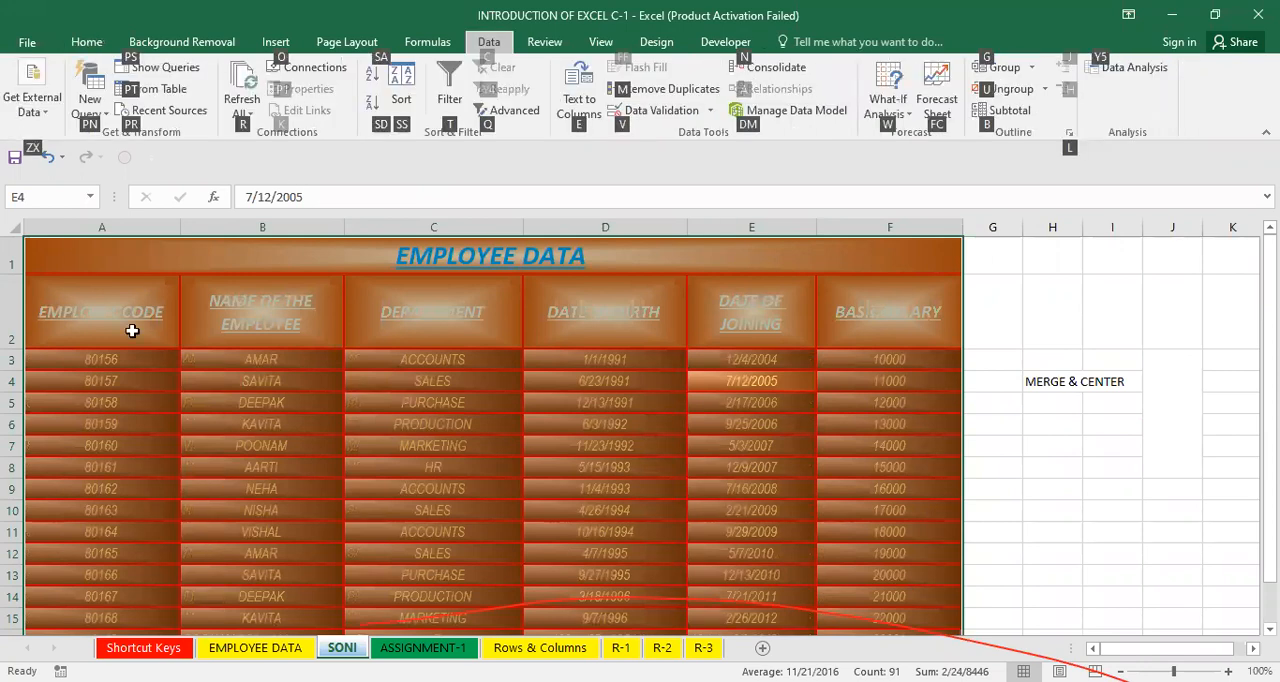
key(alt+h)
key(a)
click(250, 428)
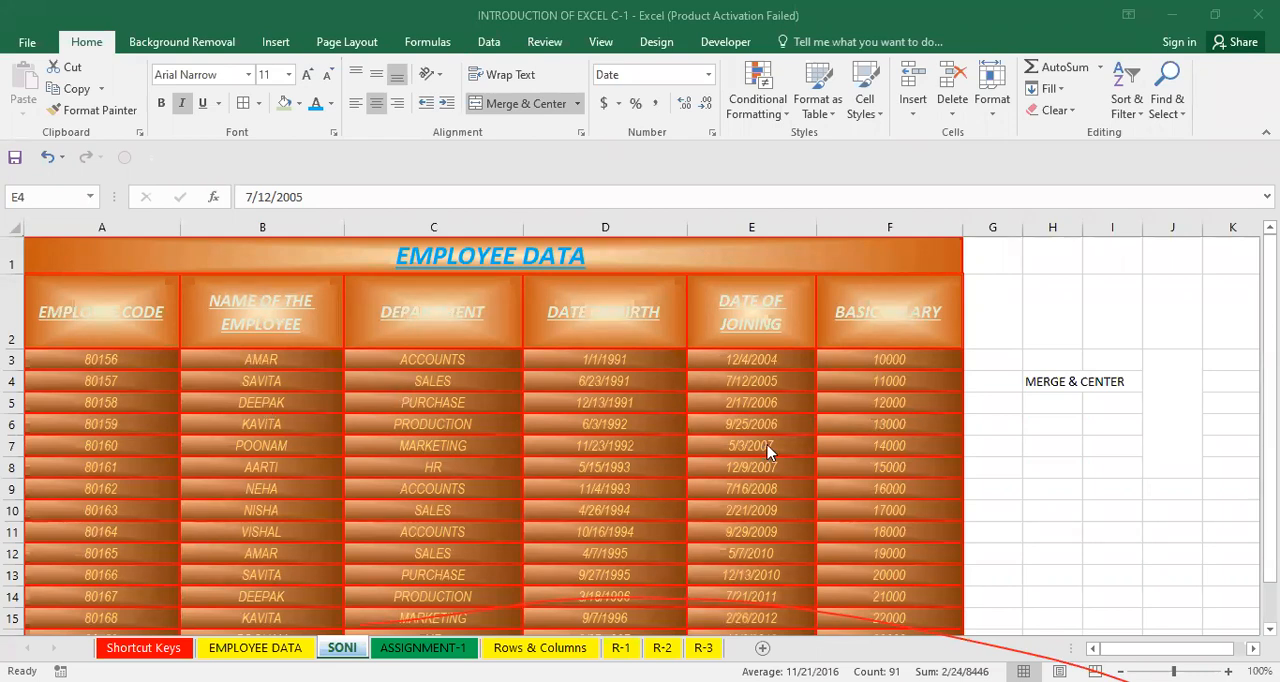
Autofit column H so the merged MERGE & CENTER note fits its width.
drag(1064, 338, 1076, 459)
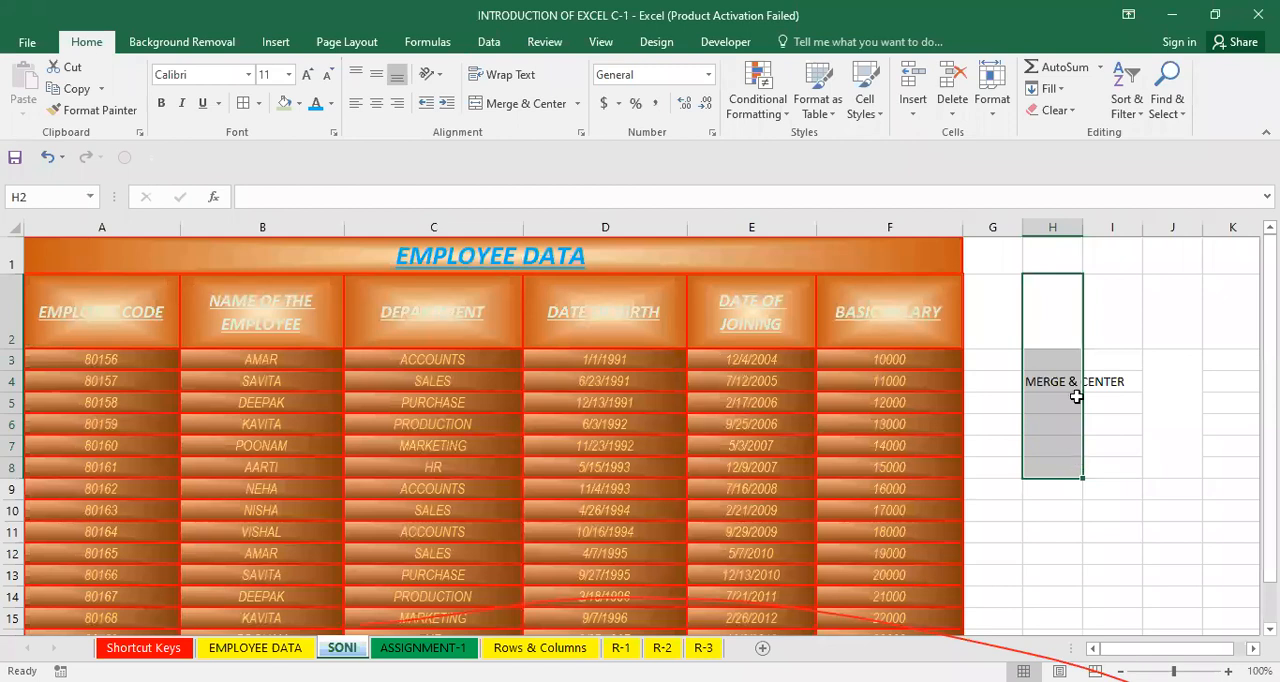
double_click(1082, 227)
click(1088, 596)
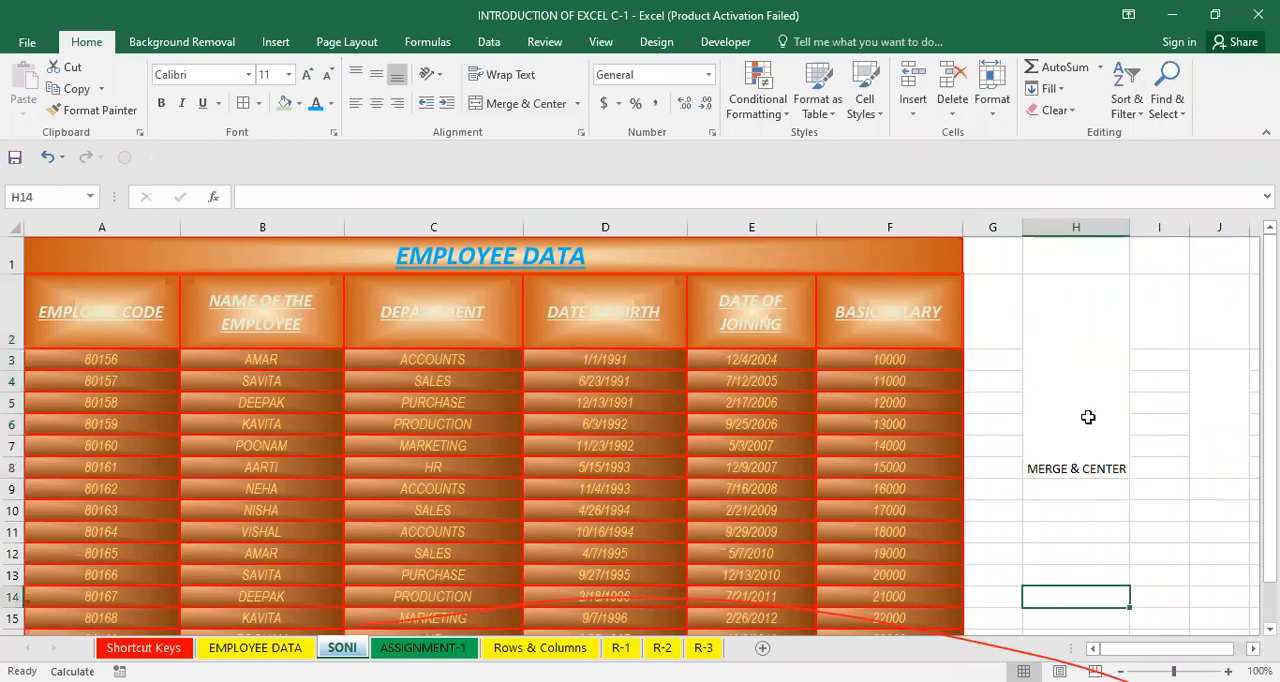
click(1088, 417)
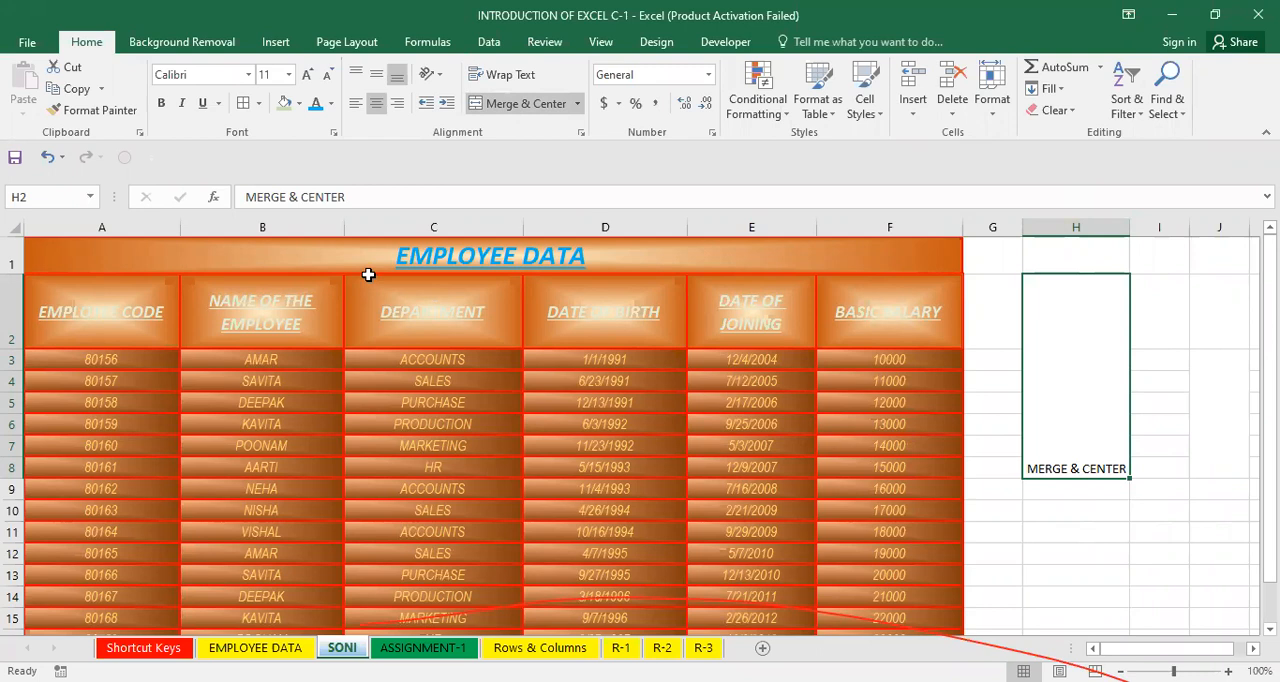
drag(368, 274, 390, 610)
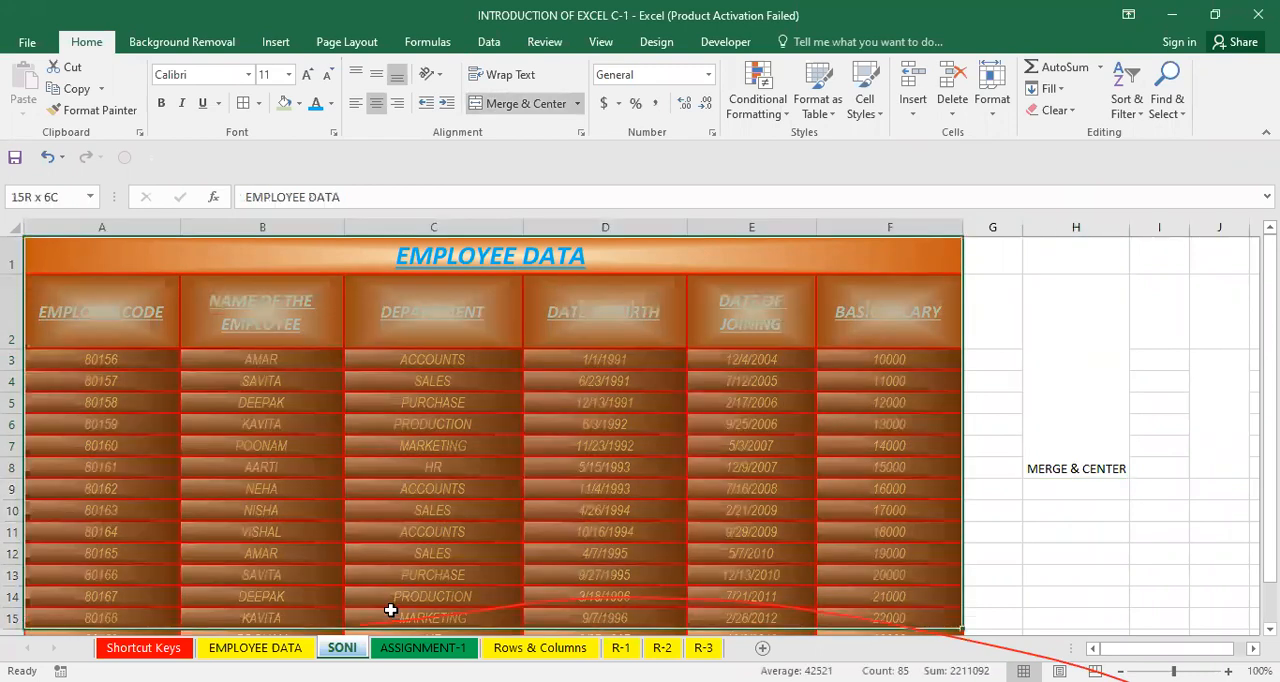
click(810, 455)
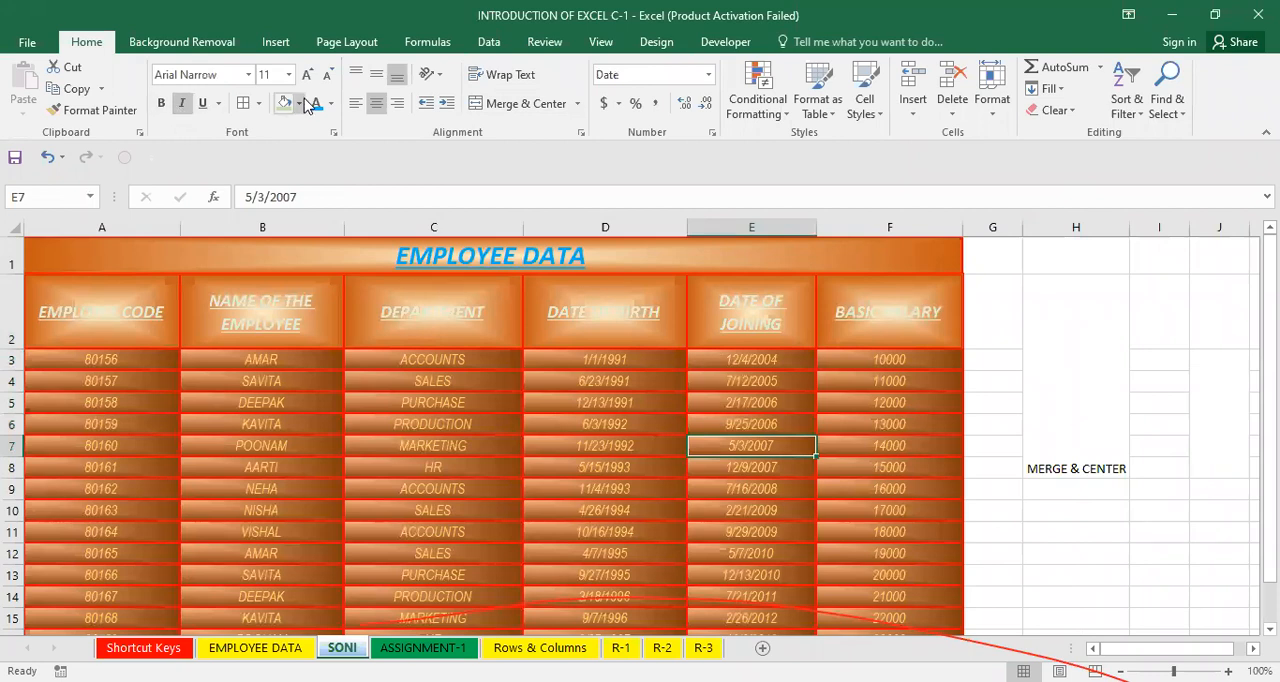
click(648, 420)
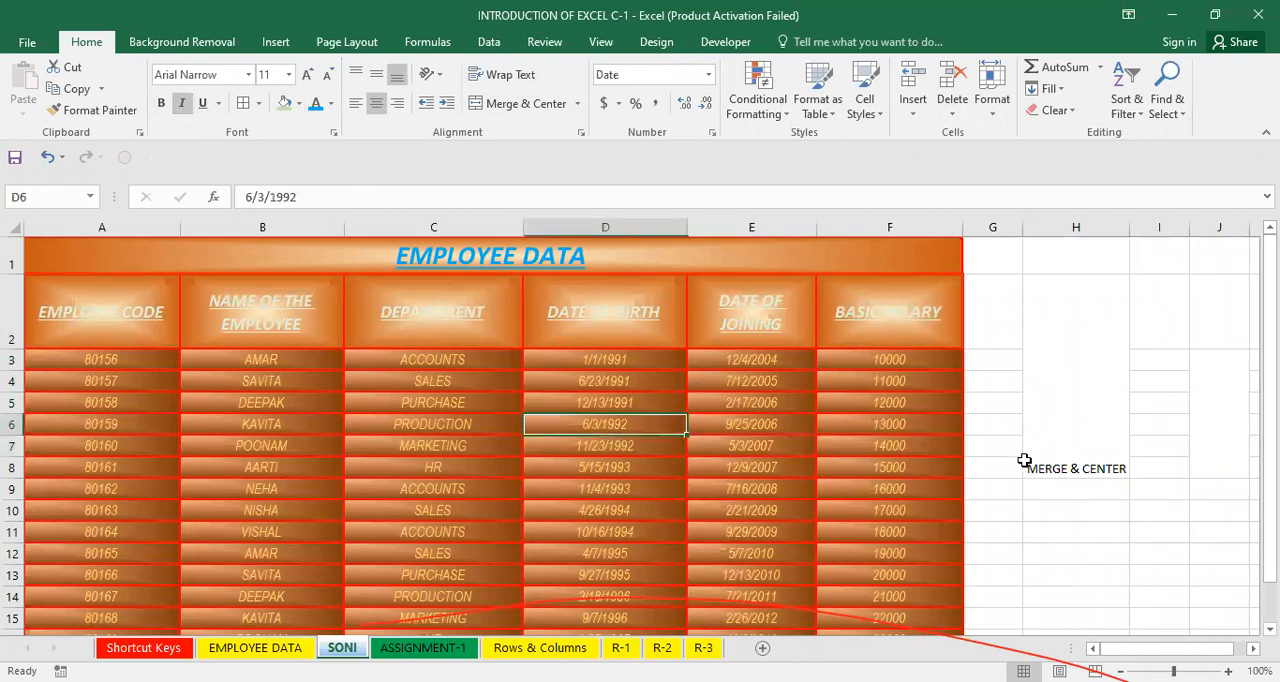
click(1043, 398)
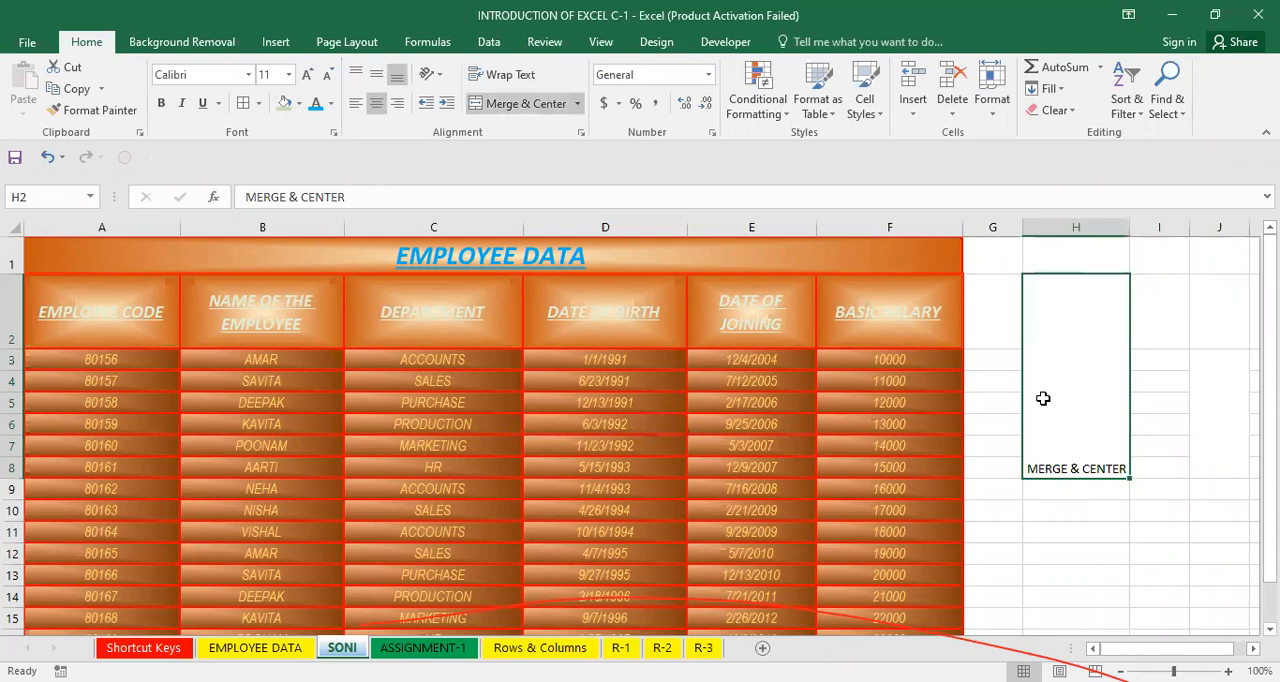
click(891, 400)
click(737, 338)
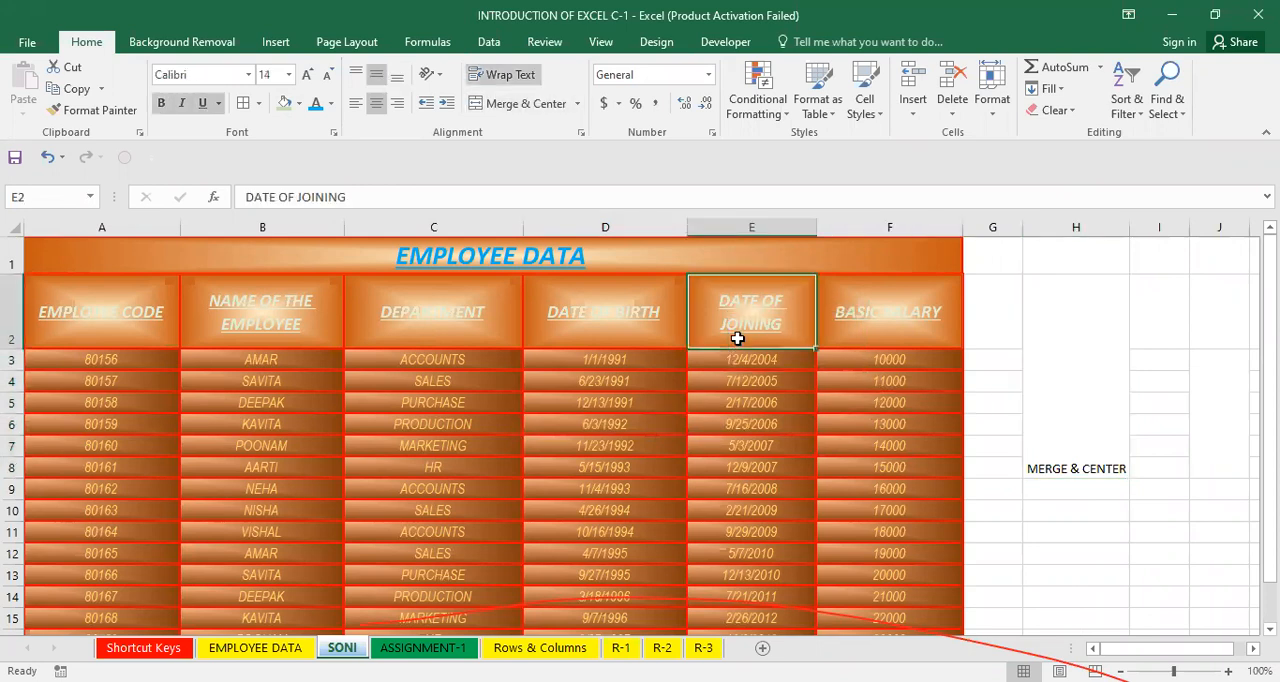
click(823, 381)
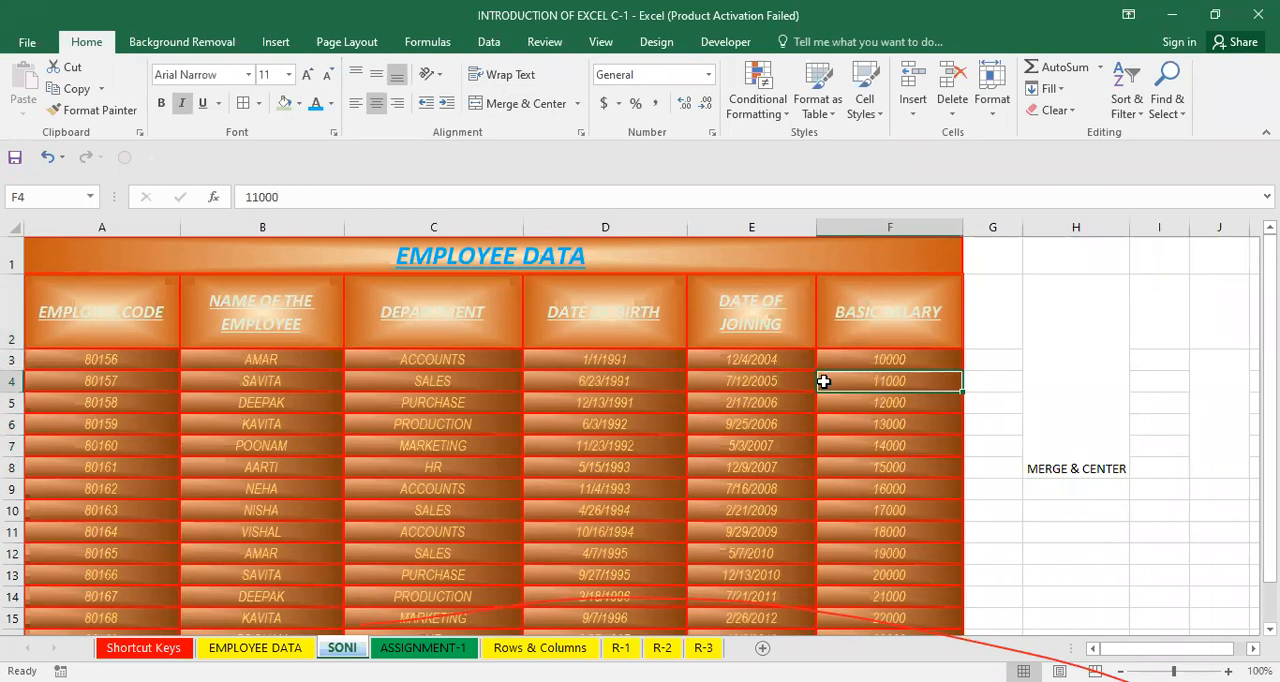
click(773, 368)
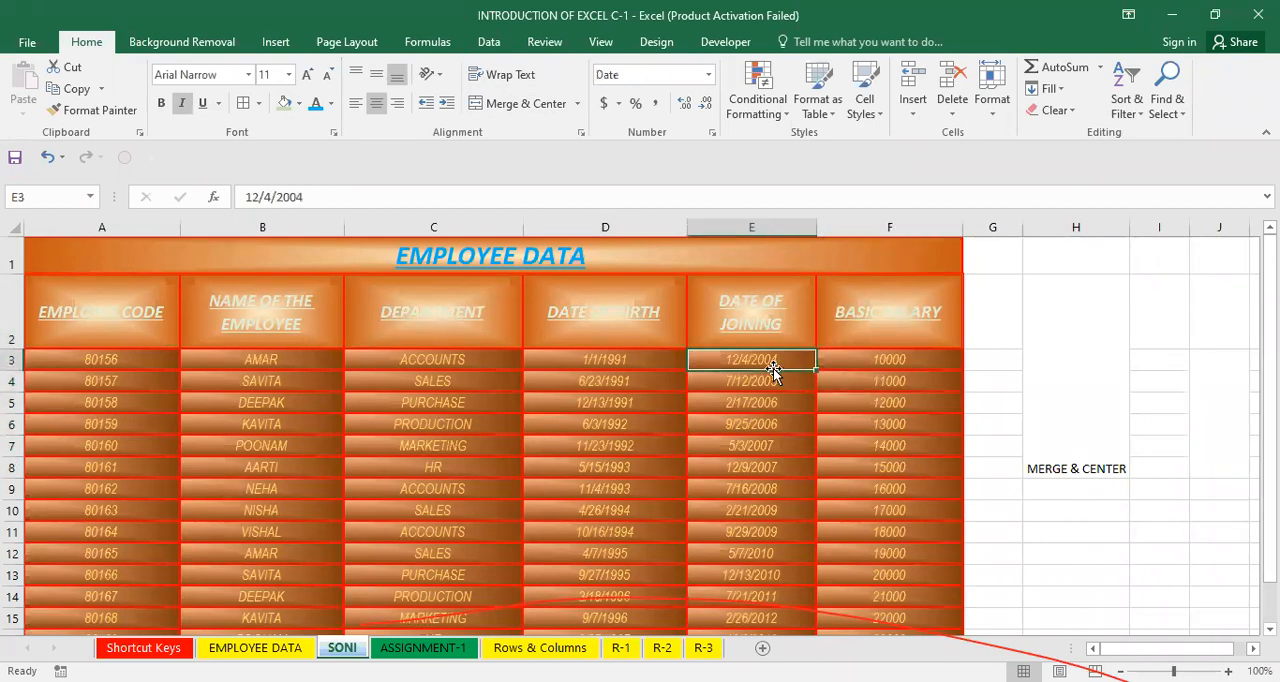